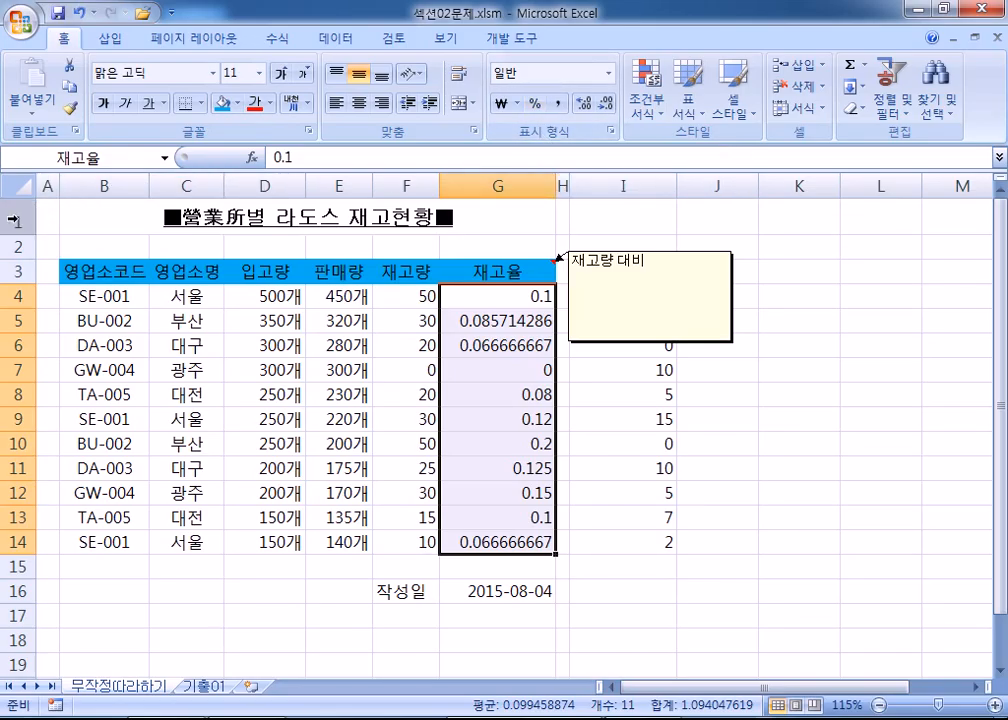
left_click(800, 108)
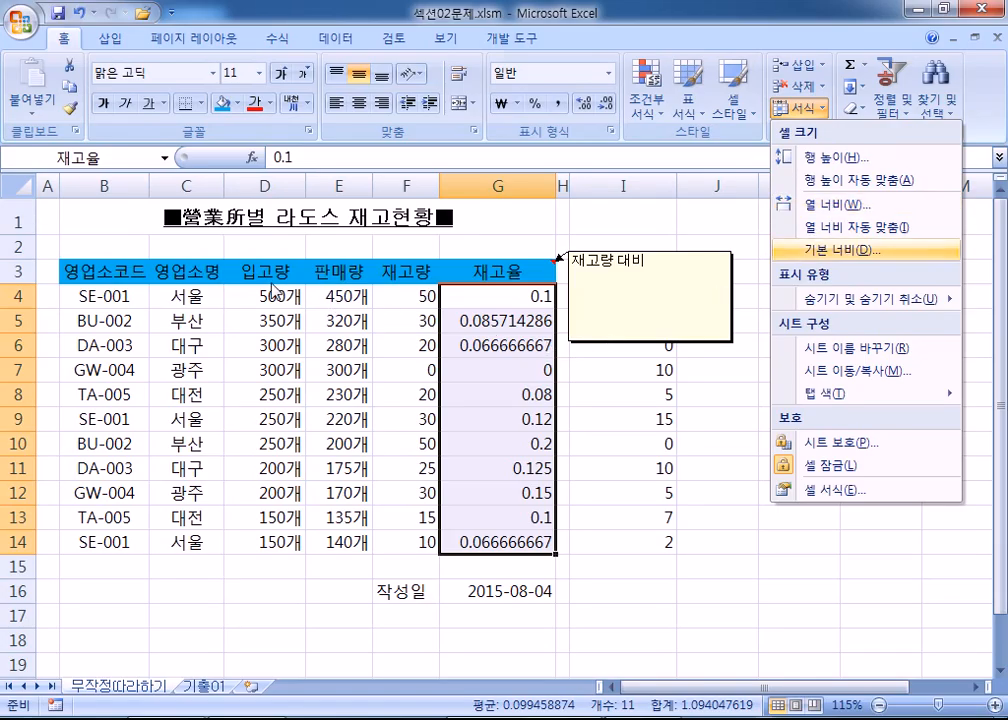
right_click(500, 300)
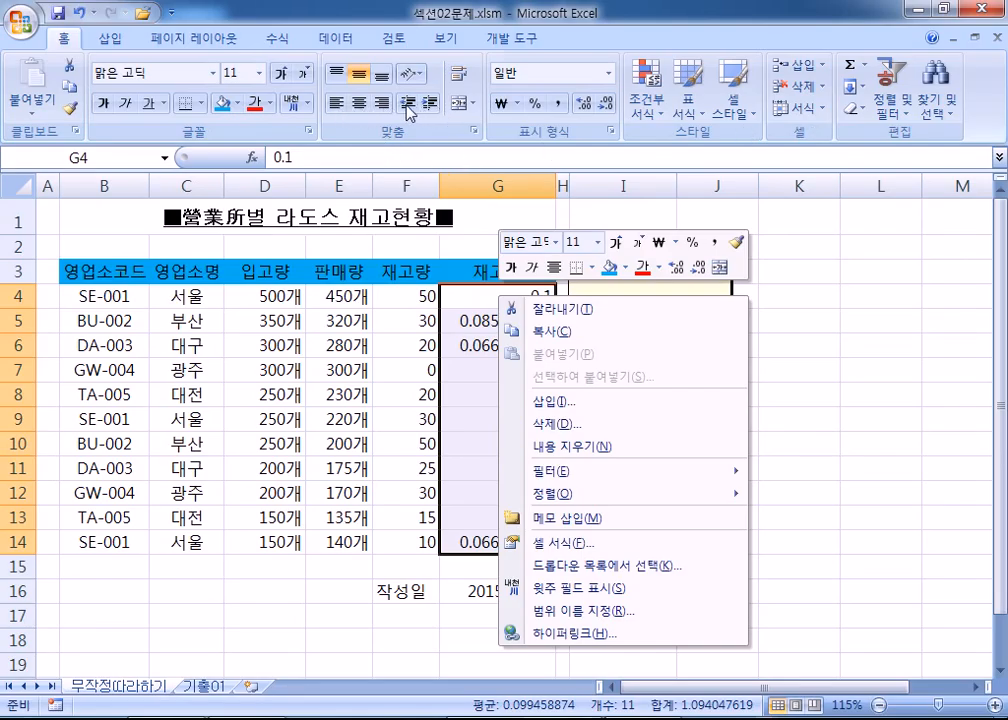
key("Escape")
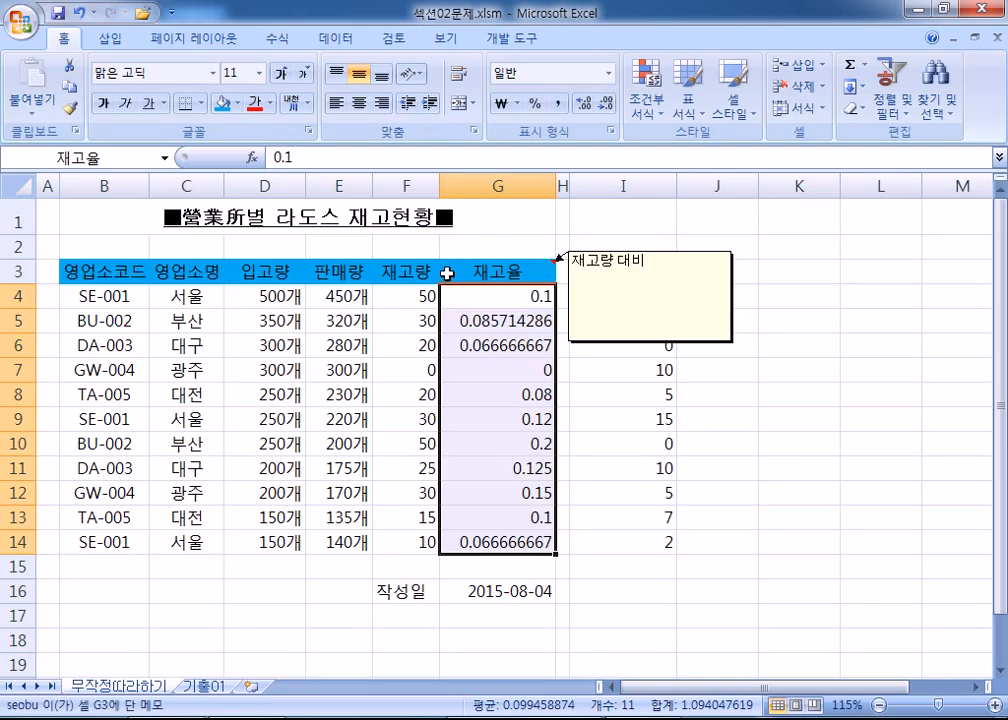
In the cell formatting of G4:G14, set the horizontal alignment to right (indent), 오른쪽 (들여쓰기), with an indent of 1.
key("ctrl+1")
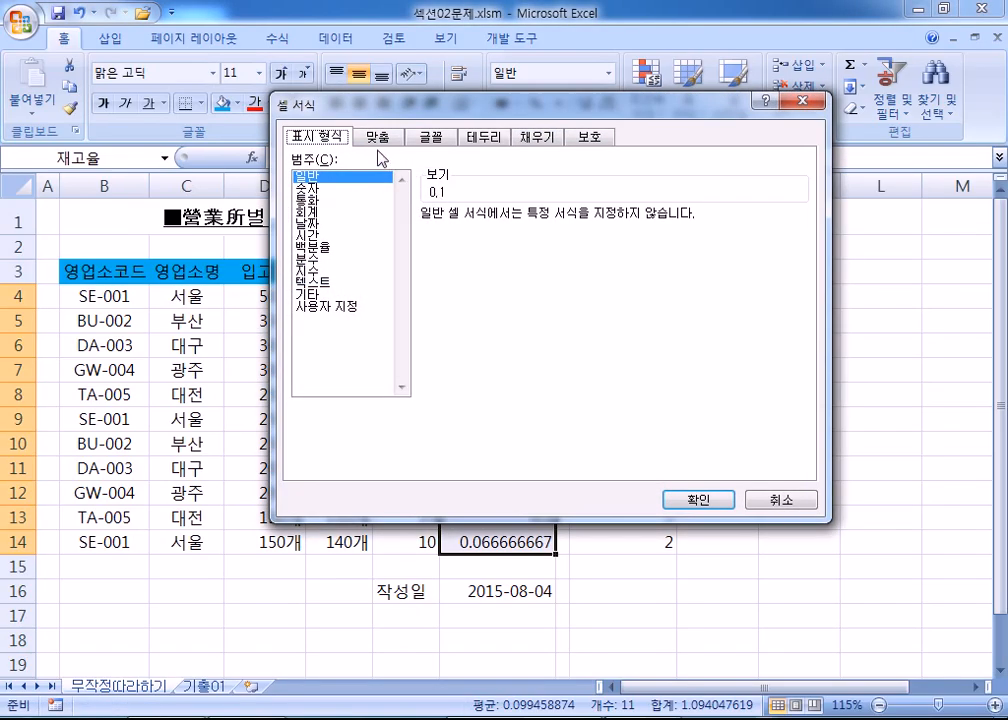
left_click(384, 137)
left_click_drag(468, 106, 683, 93)
left_click(532, 120)
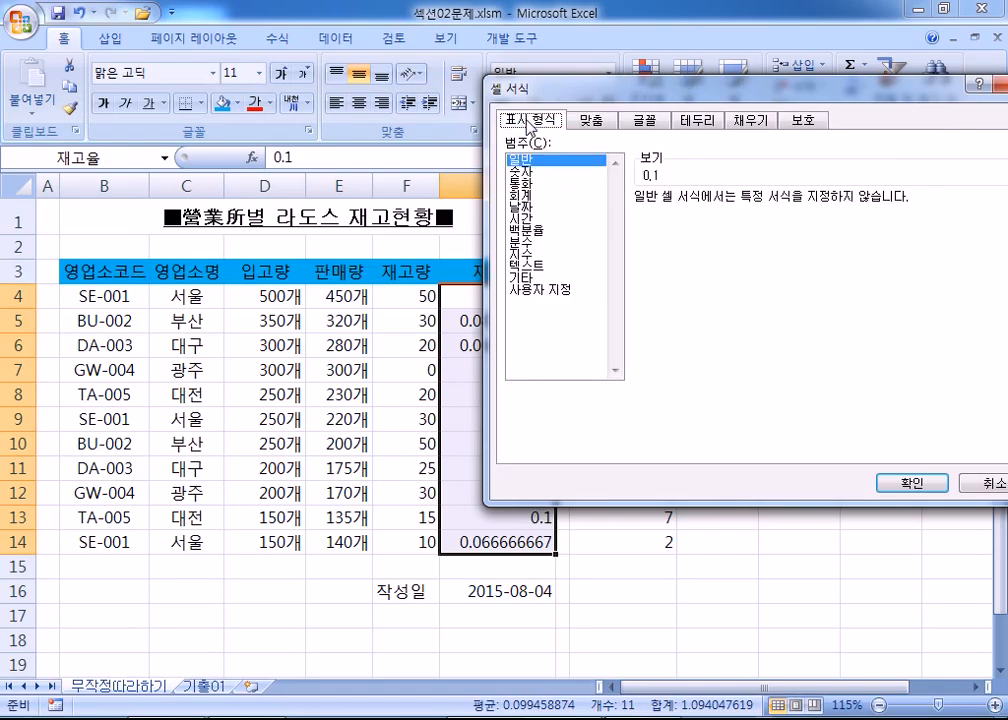
left_click(587, 121)
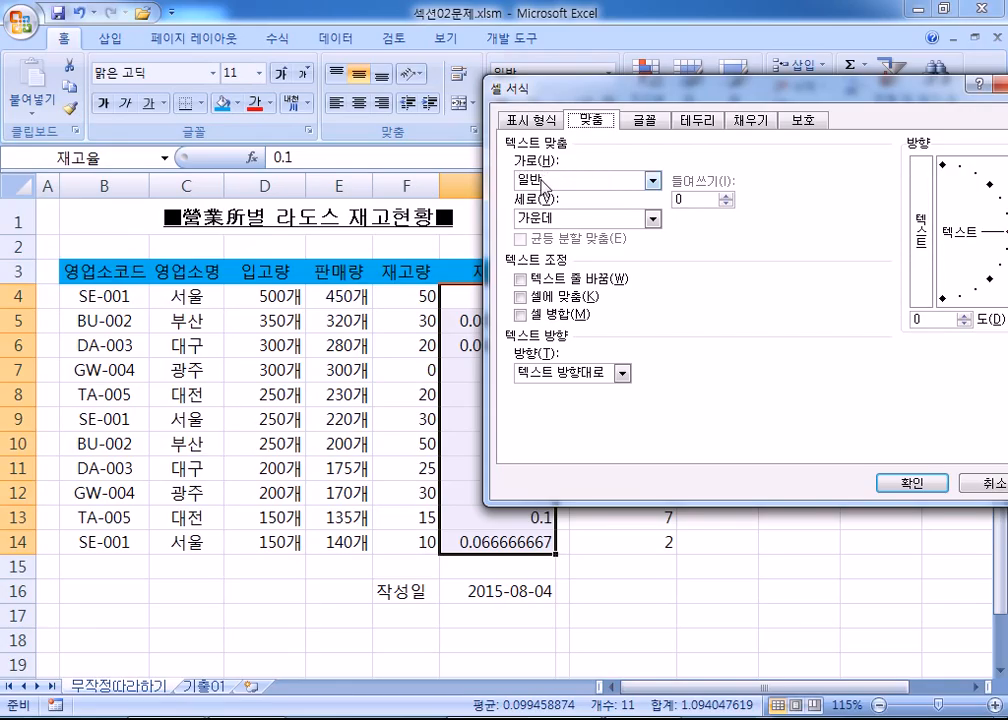
left_click_drag(570, 95, 670, 80)
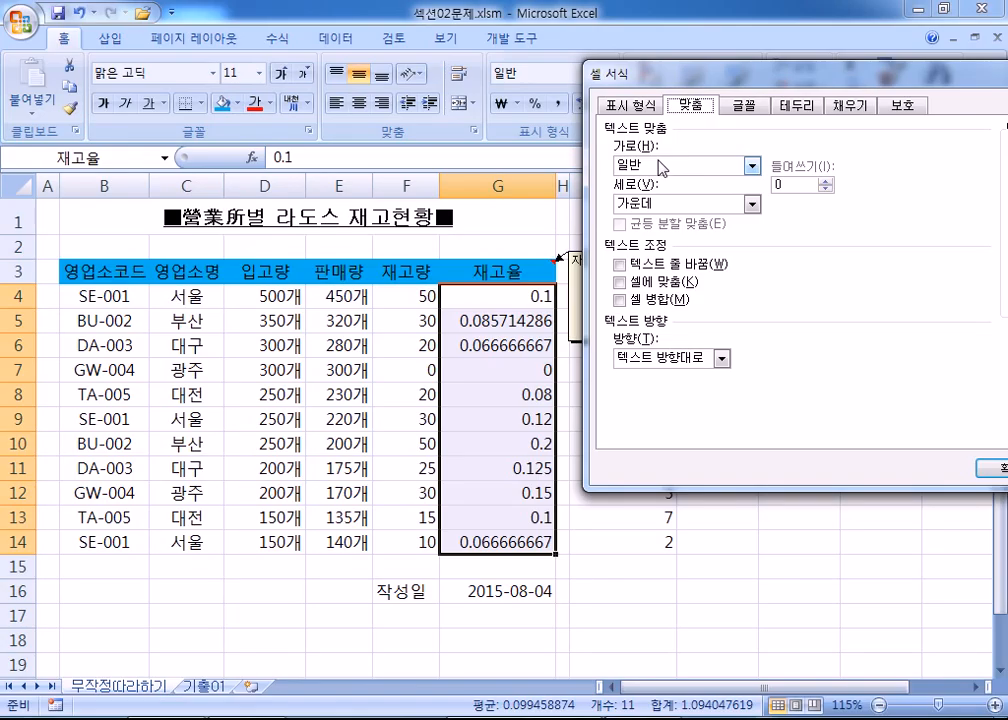
left_click(658, 170)
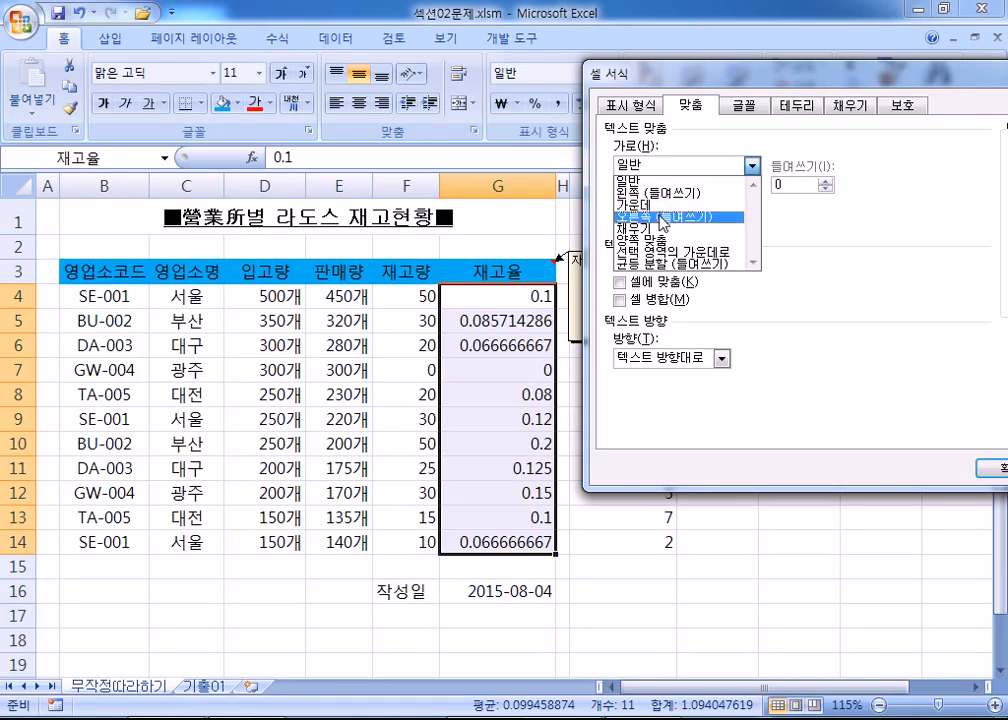
left_click(660, 222)
left_click(797, 185)
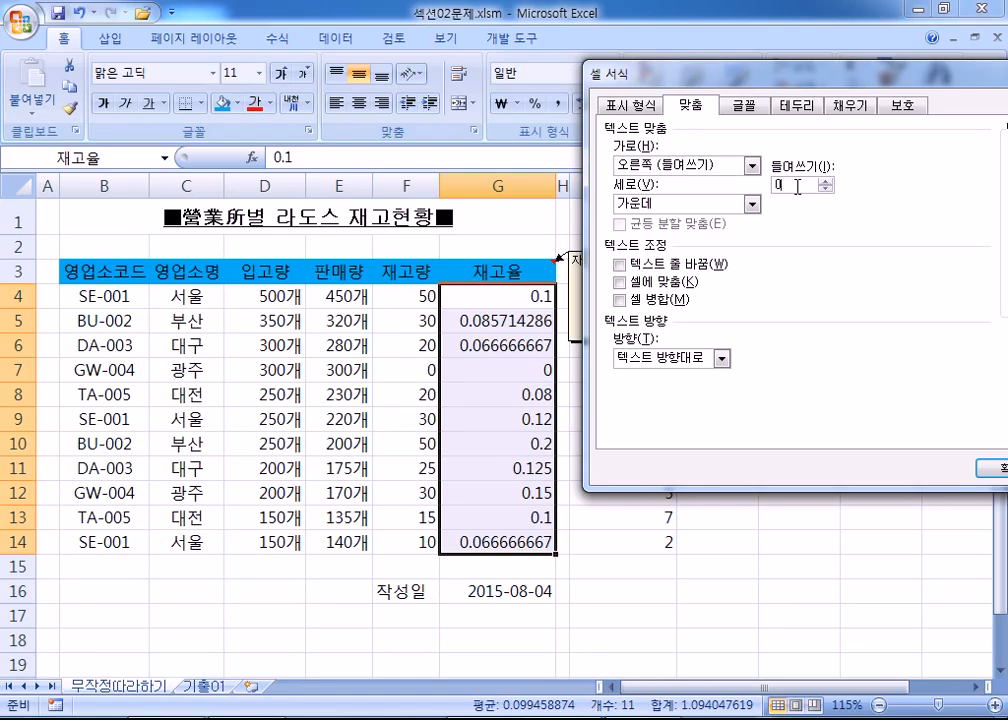
left_click(825, 181)
left_click(792, 188)
Set the number format of the 재고율 values in G4:G14 to percentage (백분율) with 2 decimal places and apply the formatting.
left_click(643, 110)
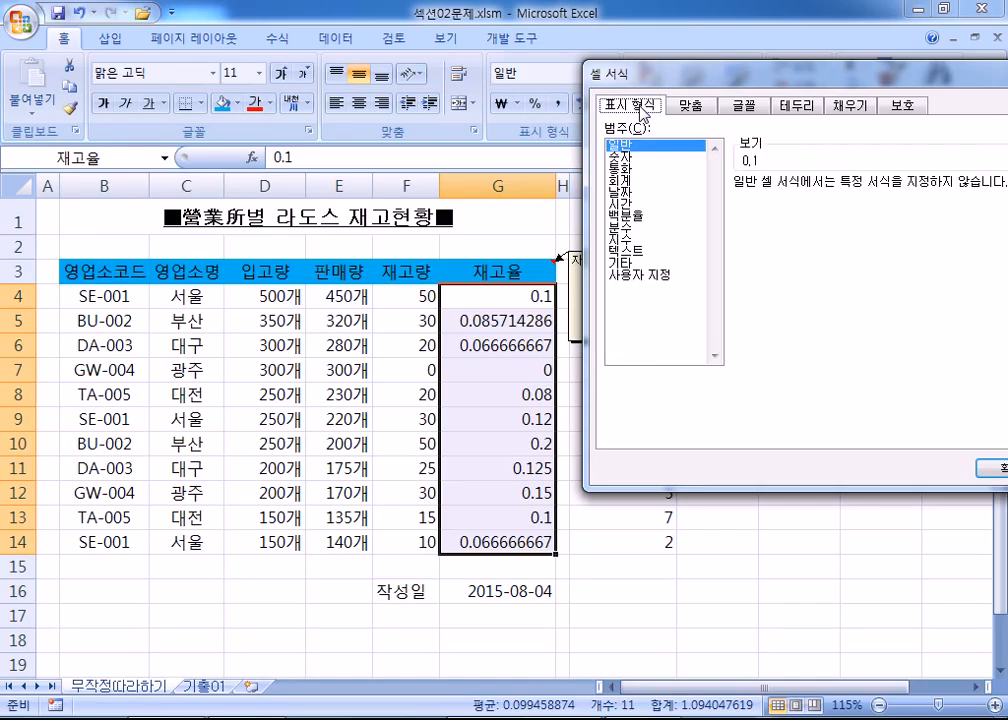
left_click(640, 215)
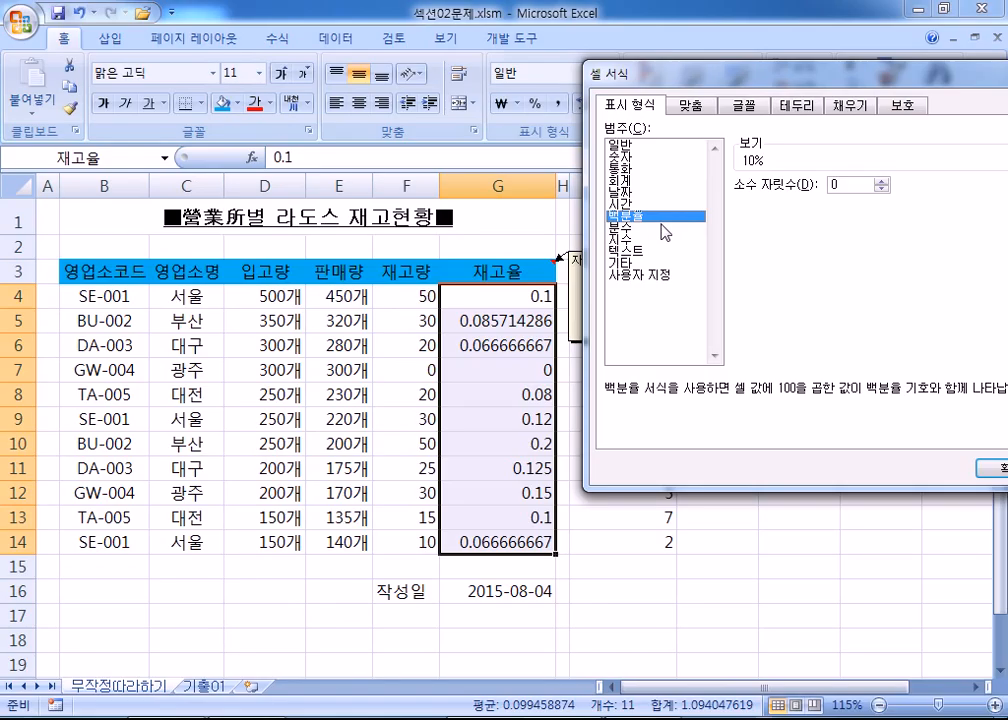
left_click(830, 186)
left_click(881, 182)
left_click(881, 182)
left_click(881, 189)
left_click(881, 182)
left_click_drag(719, 65, 561, 37)
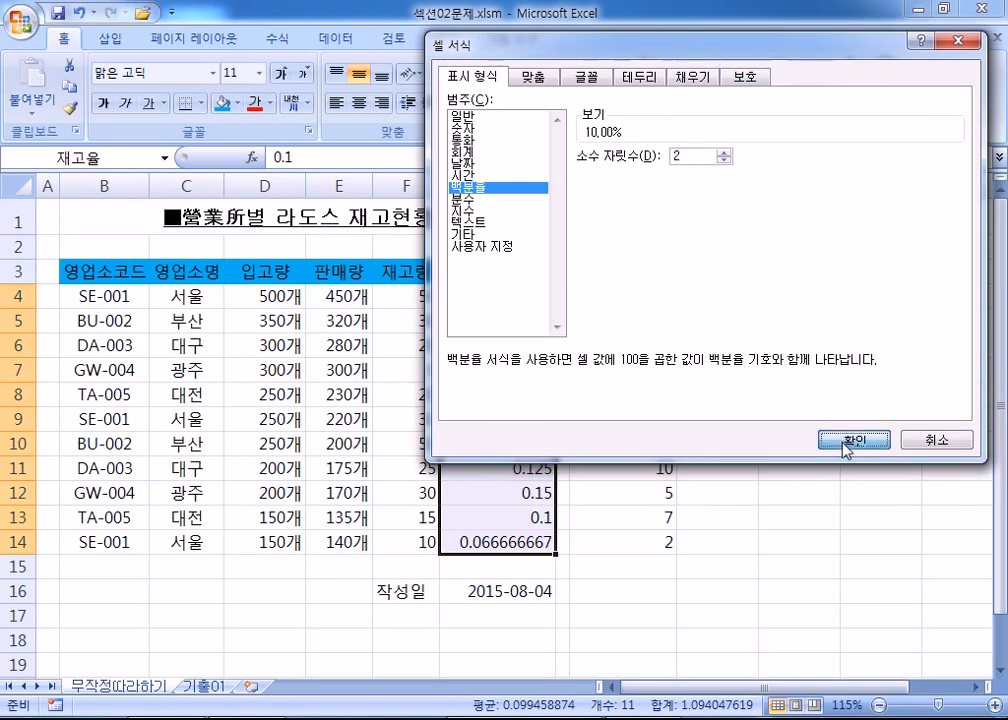
left_click(846, 440)
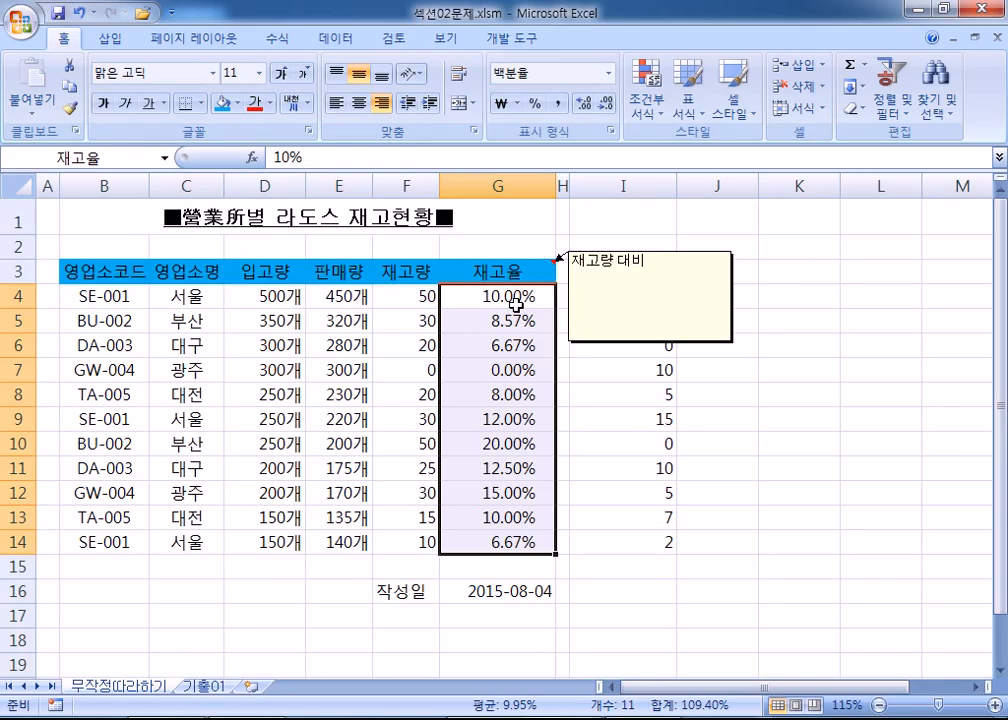
Reset both the number format and the horizontal alignment of G4:G14 to General (일반).
key("ctrl+1")
left_click(515, 117)
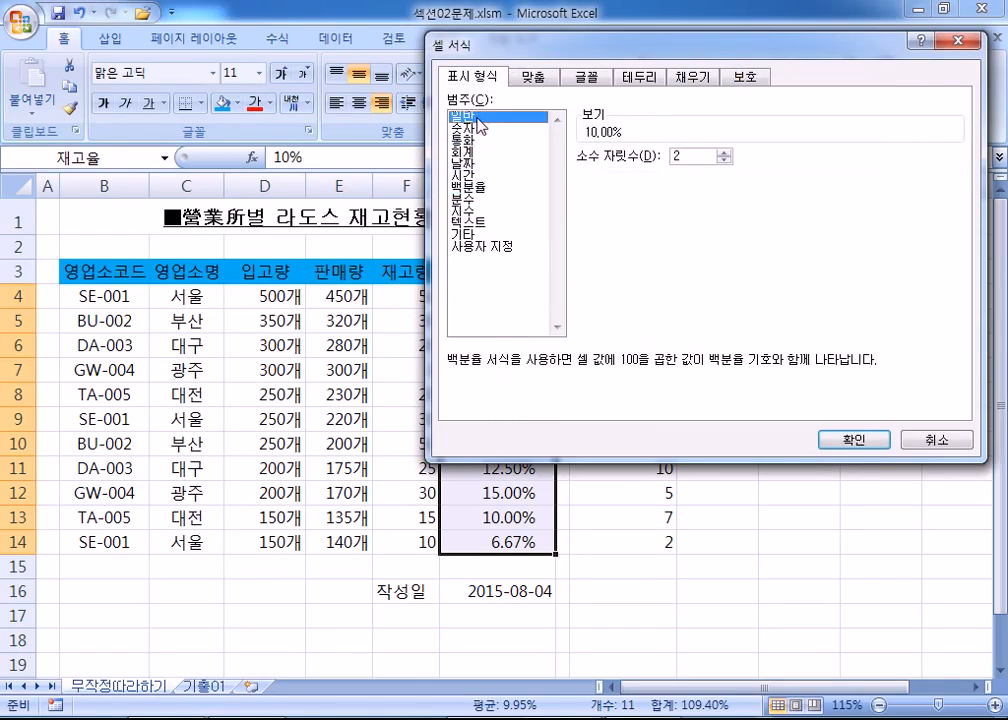
left_click(537, 80)
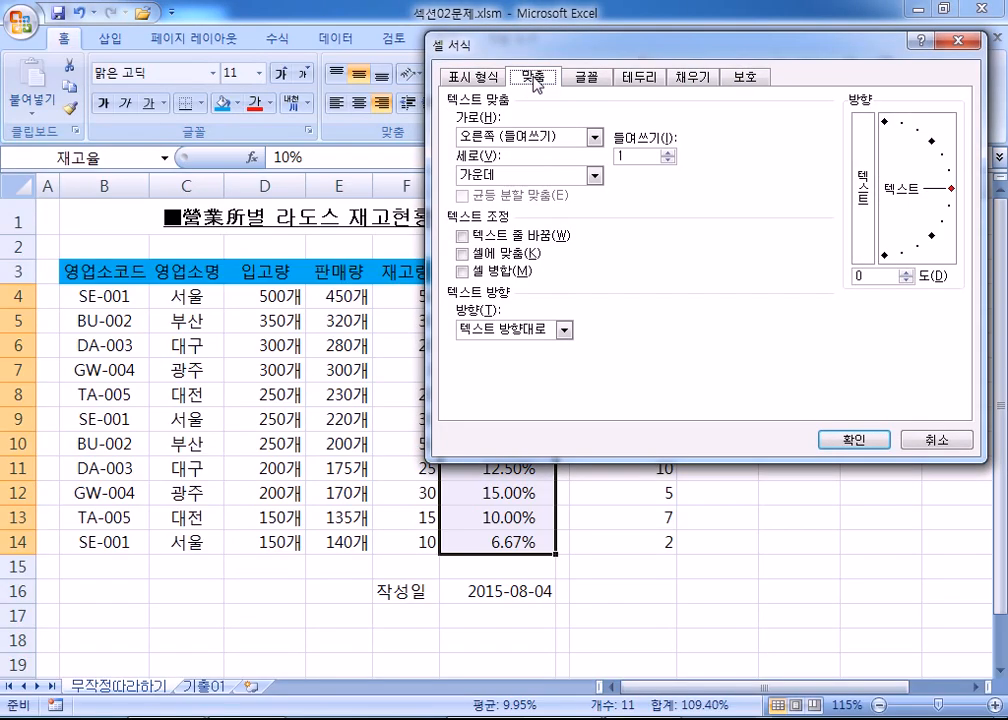
left_click(475, 137)
left_click(465, 153)
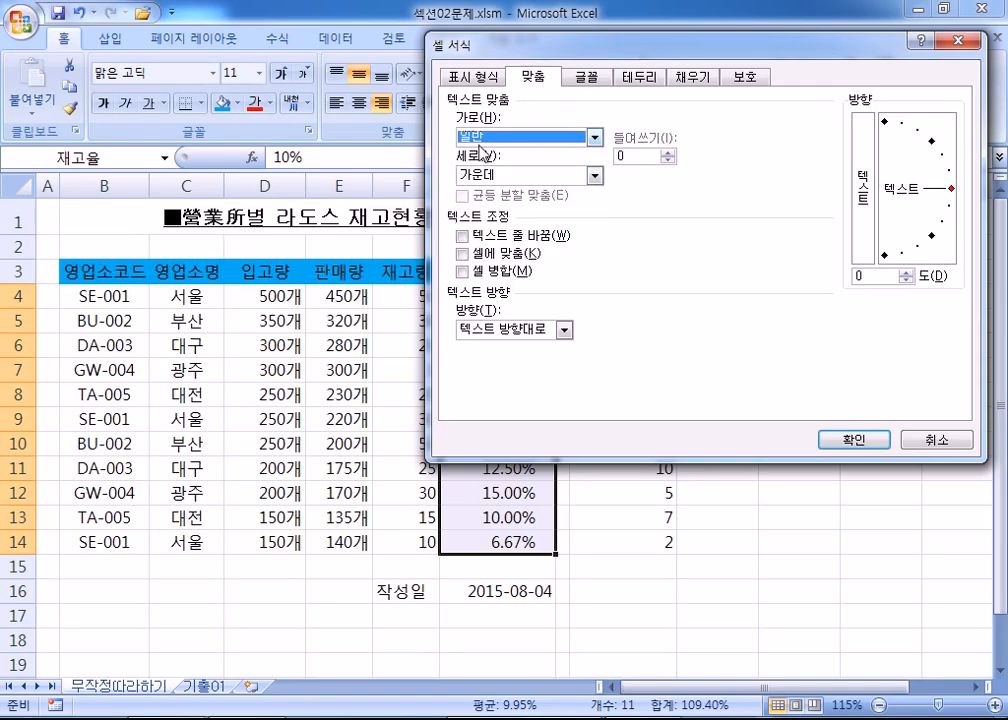
left_click(468, 77)
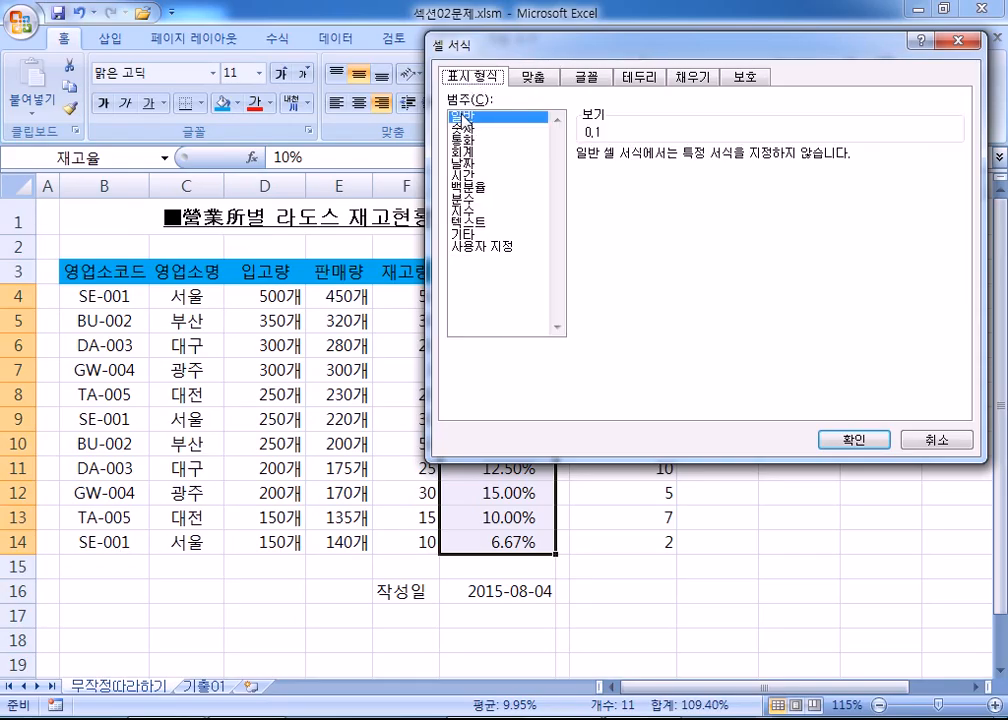
left_click(851, 440)
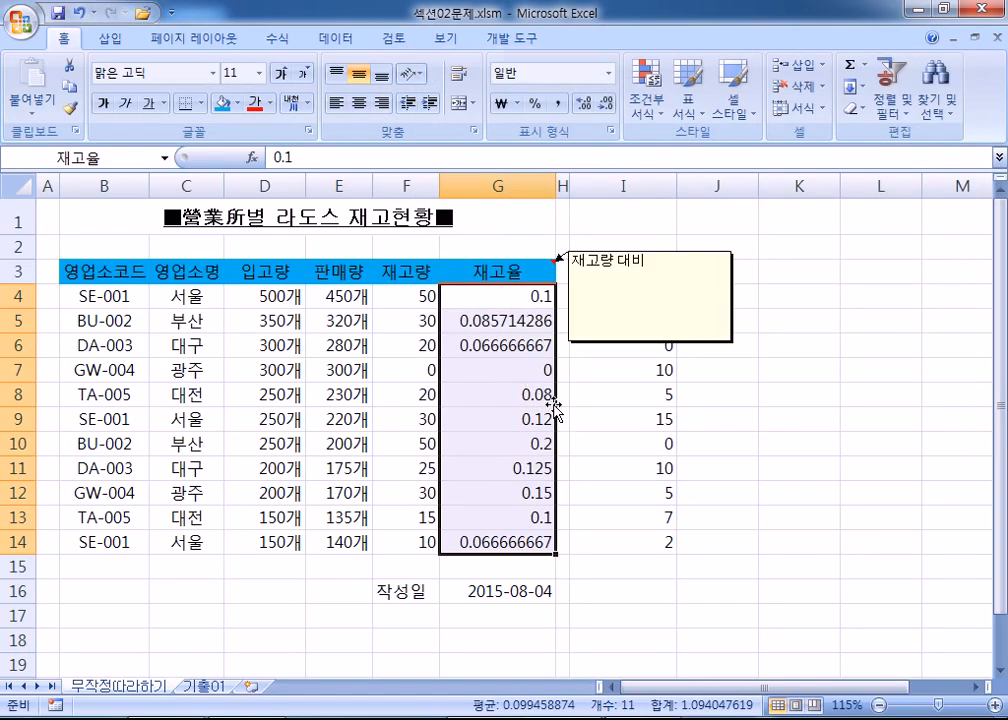
Compare left and right alignment for the indented values in G4:G14, ending with right alignment and a one-level indent.
left_click(431, 104)
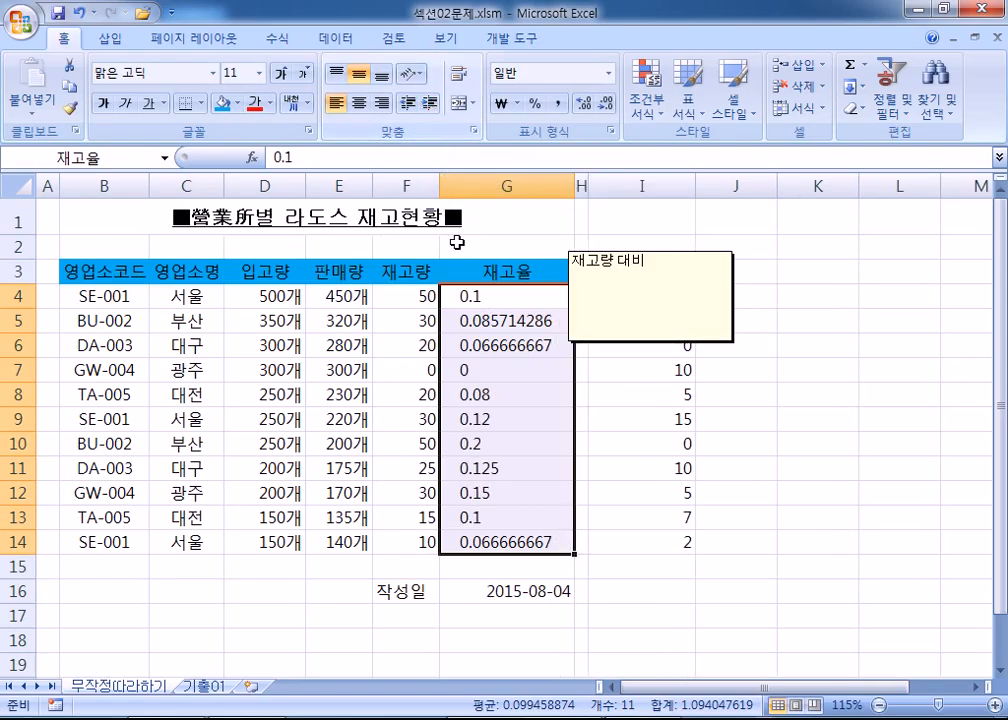
left_click(382, 103)
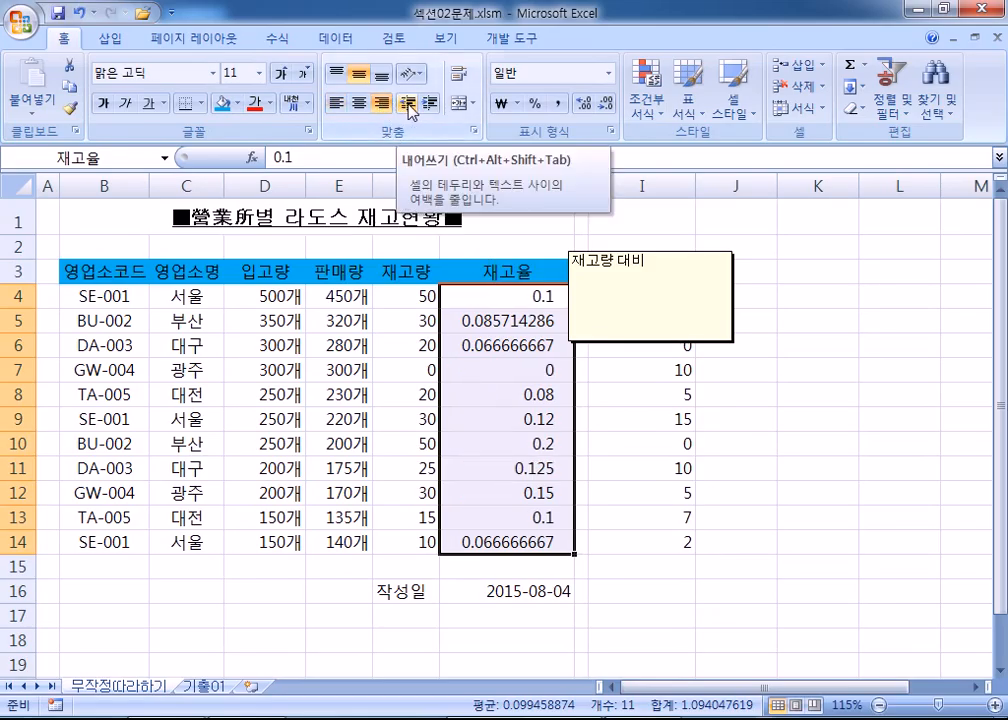
left_click(335, 103)
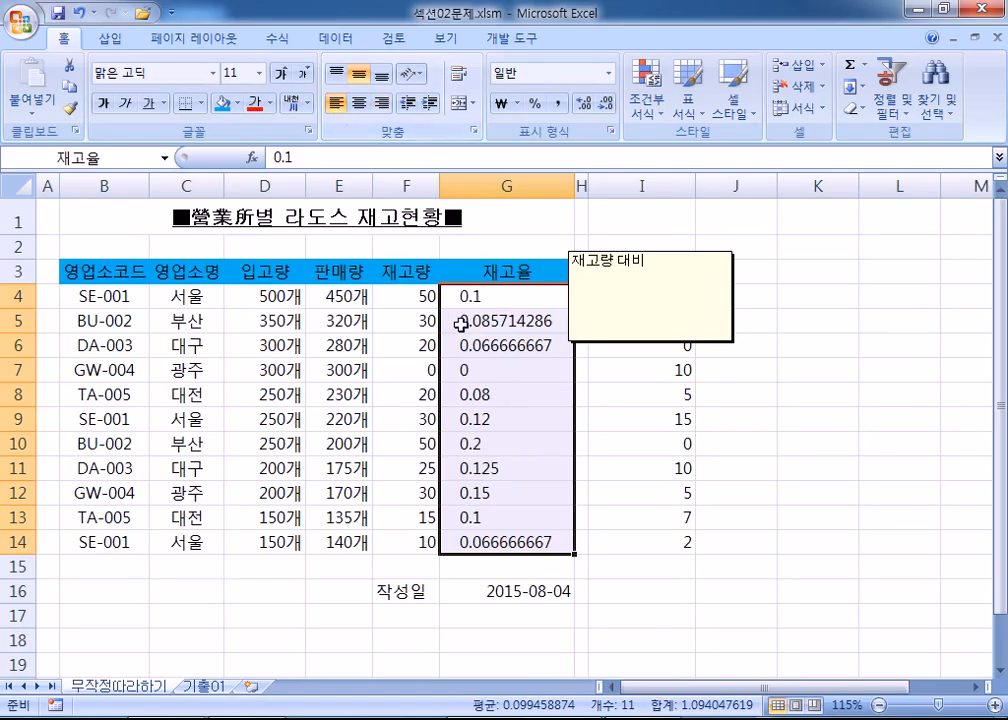
left_click(382, 103)
left_click(408, 104)
left_click(429, 104)
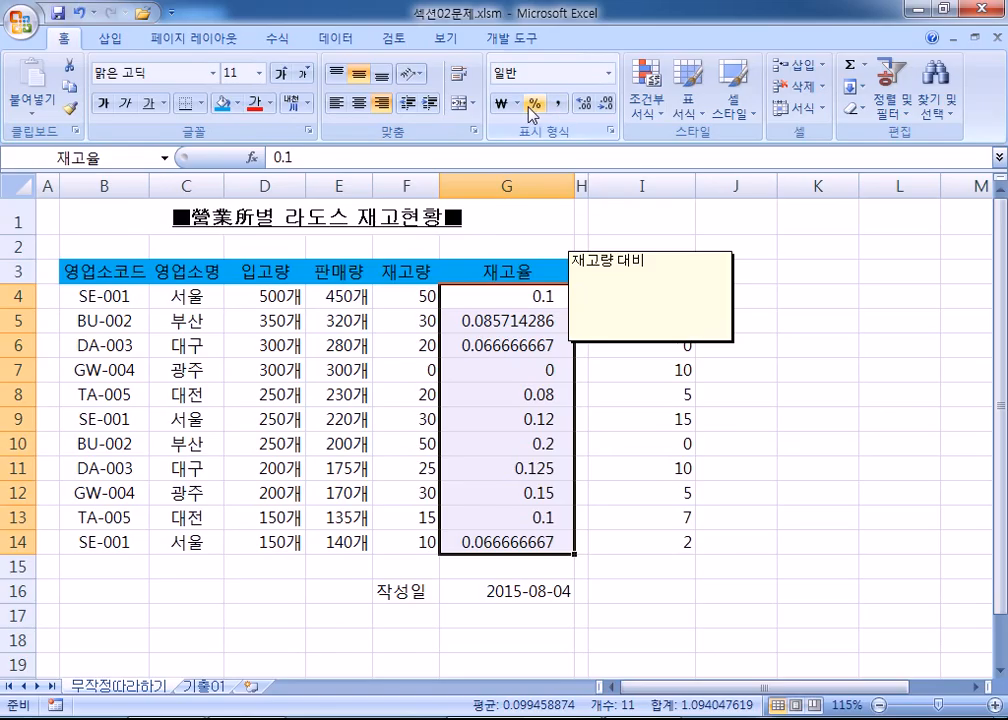
Apply the percent style to G4:G14 and increase the decimals to two places.
left_click(535, 105)
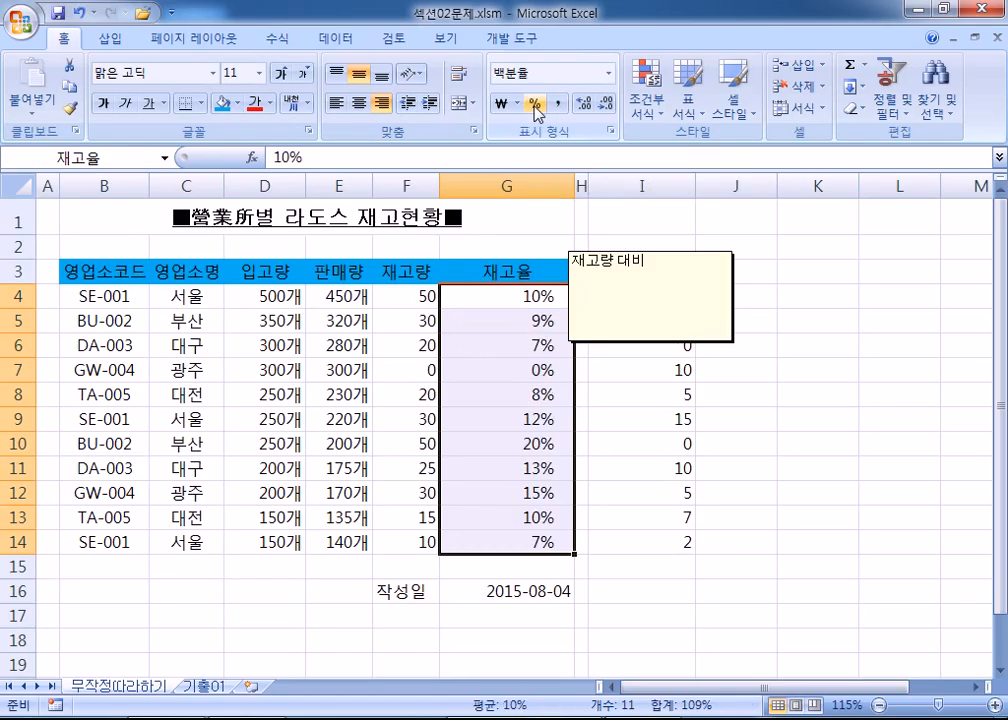
left_click(585, 106)
left_click(585, 106)
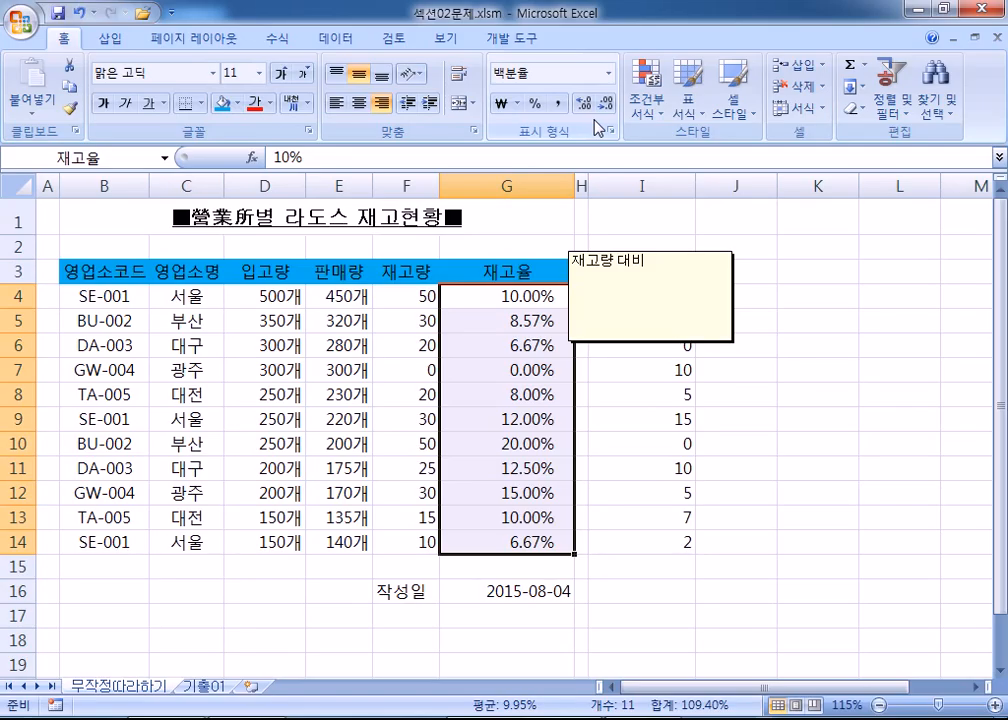
Undo the decimal, percent style, alignment and indent changes made to the 재고율 values.
key("ctrl+z")
key("ctrl+z")
key("ctrl+z")
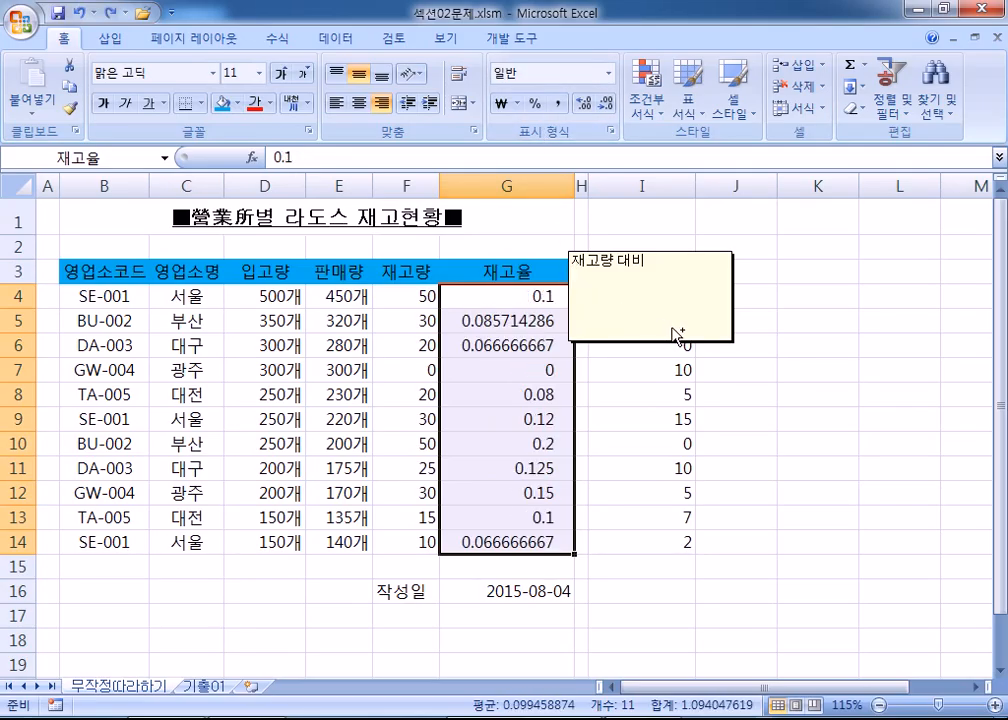
key("ctrl+z")
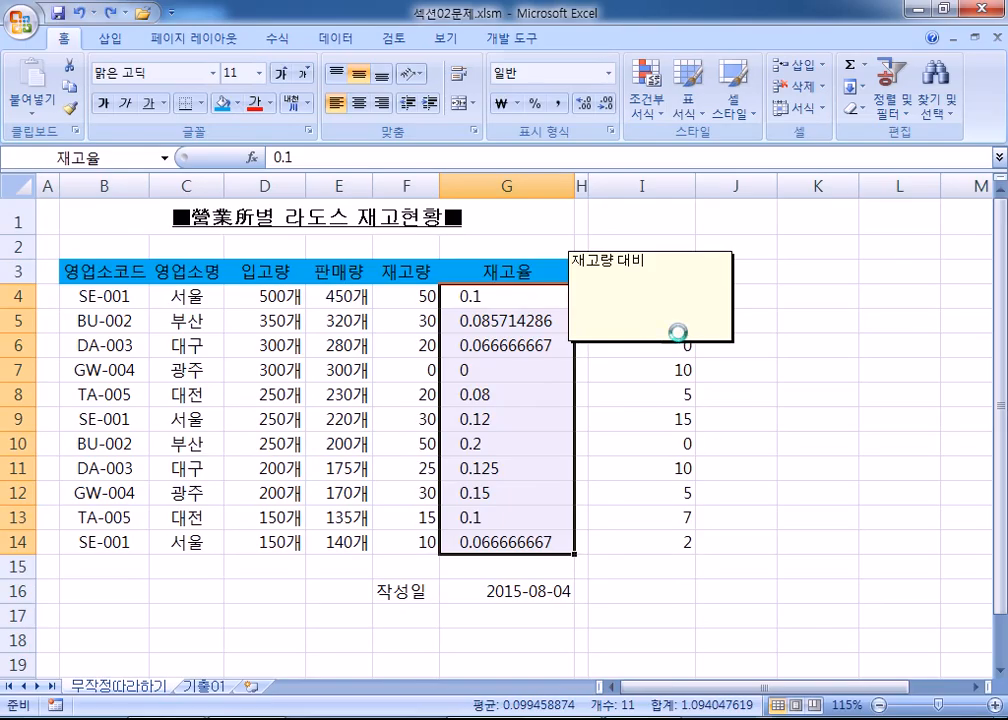
key("ctrl+z")
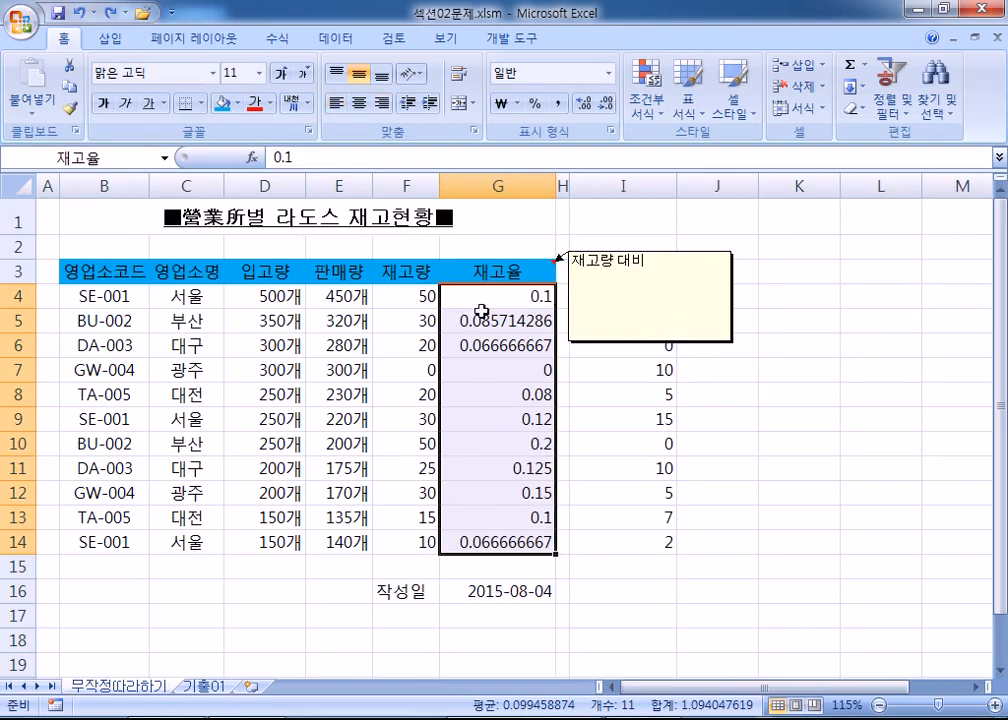
Right-align the 재고율 values in G4:G14, then try a one-level indent and undo it.
left_click_drag(487, 305, 490, 540)
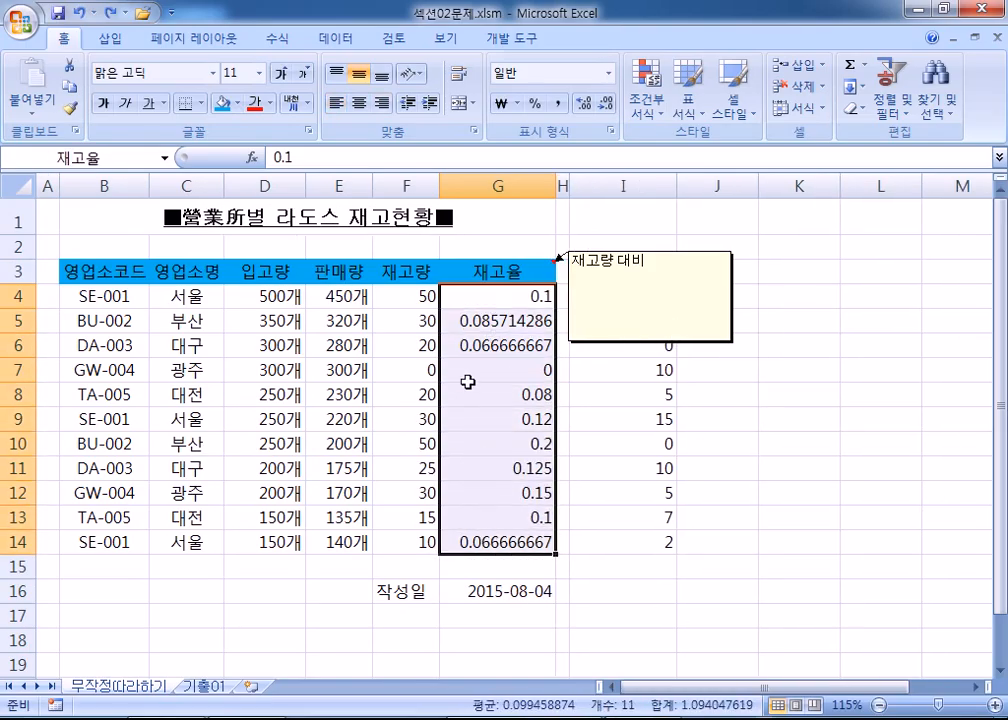
left_click(383, 104)
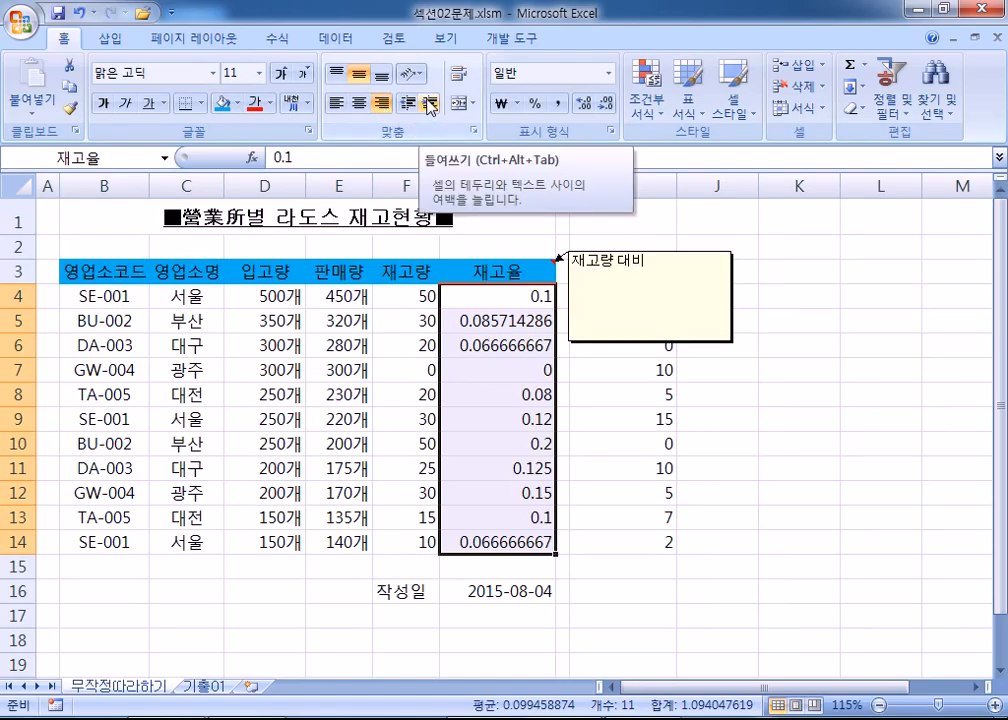
left_click(428, 106)
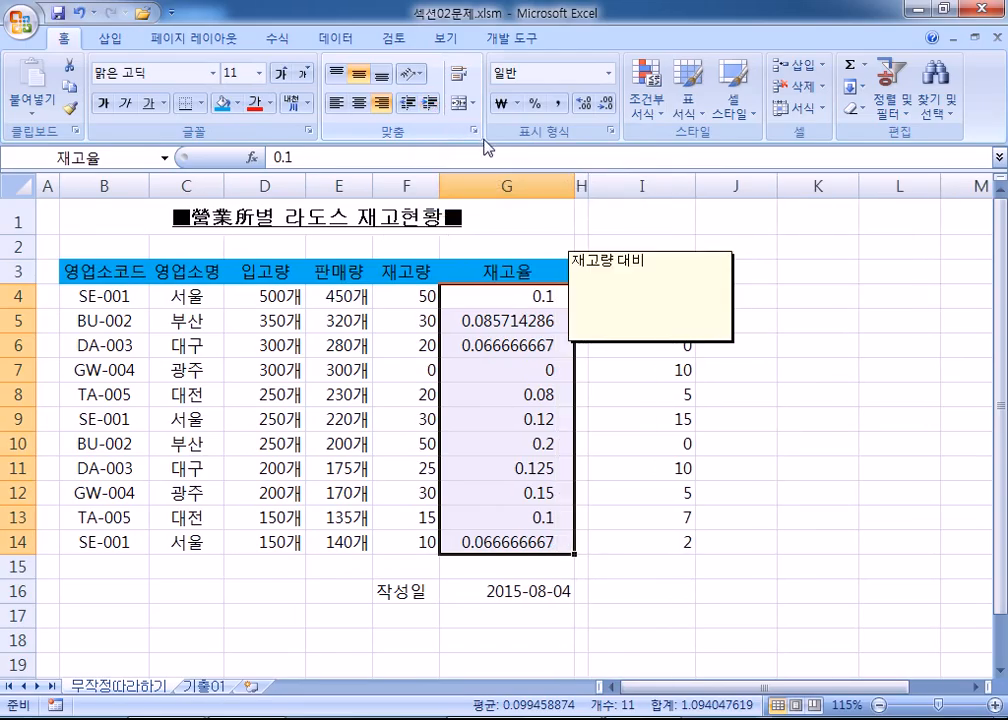
key("ctrl+z")
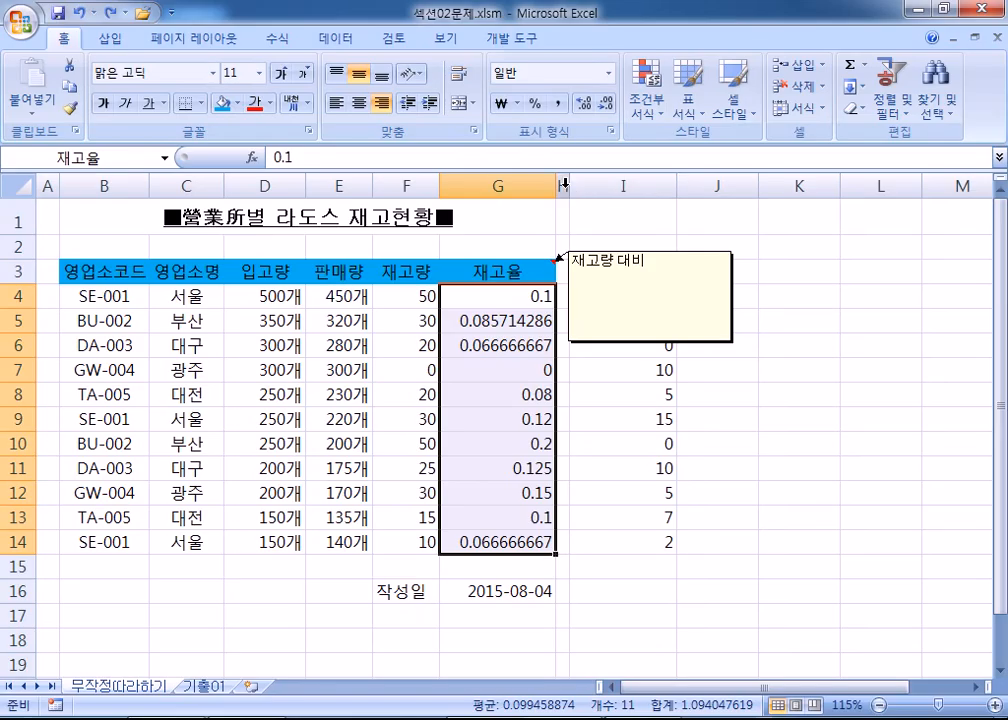
Indent the 재고율 values in G4:G14 one level and format them as percentages with two decimal places.
left_click(510, 182)
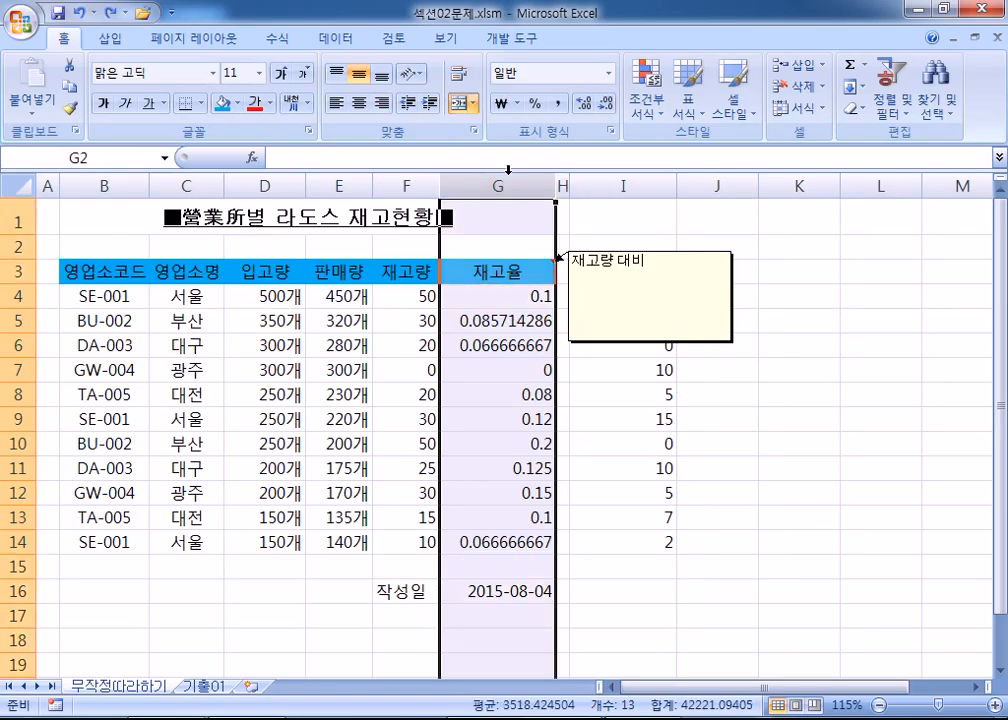
left_click_drag(472, 295, 470, 527)
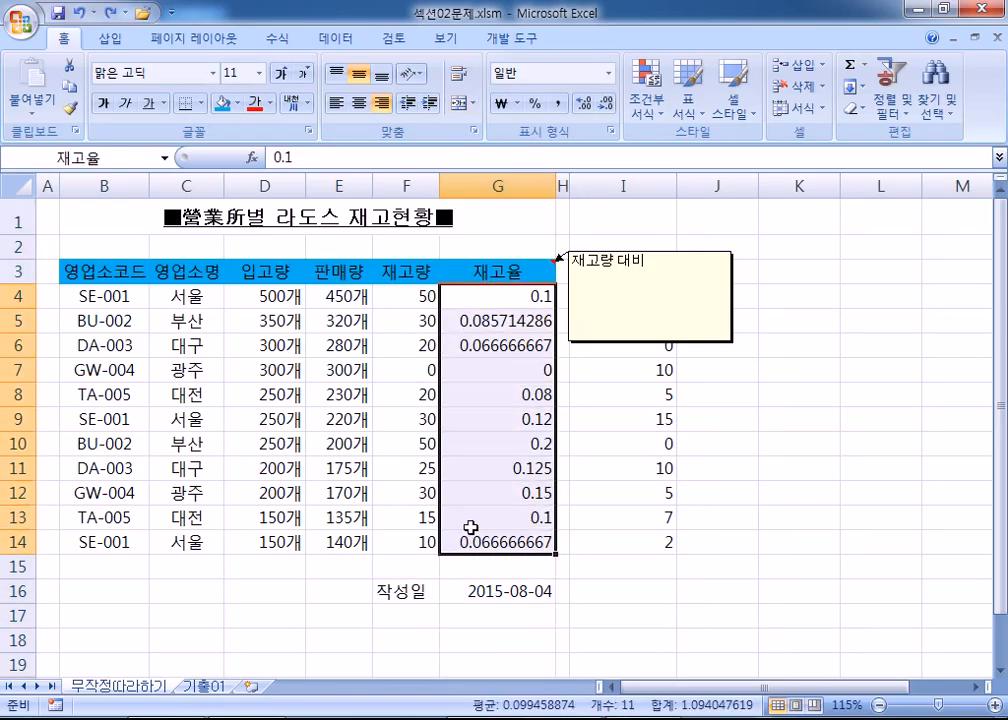
left_click(429, 103)
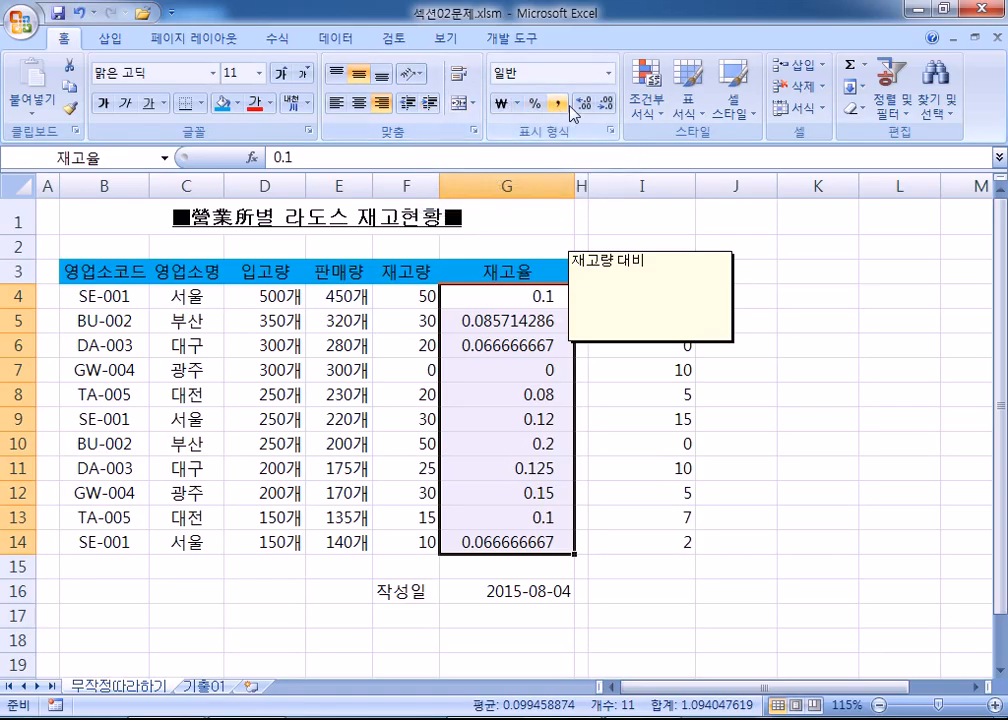
left_click(537, 105)
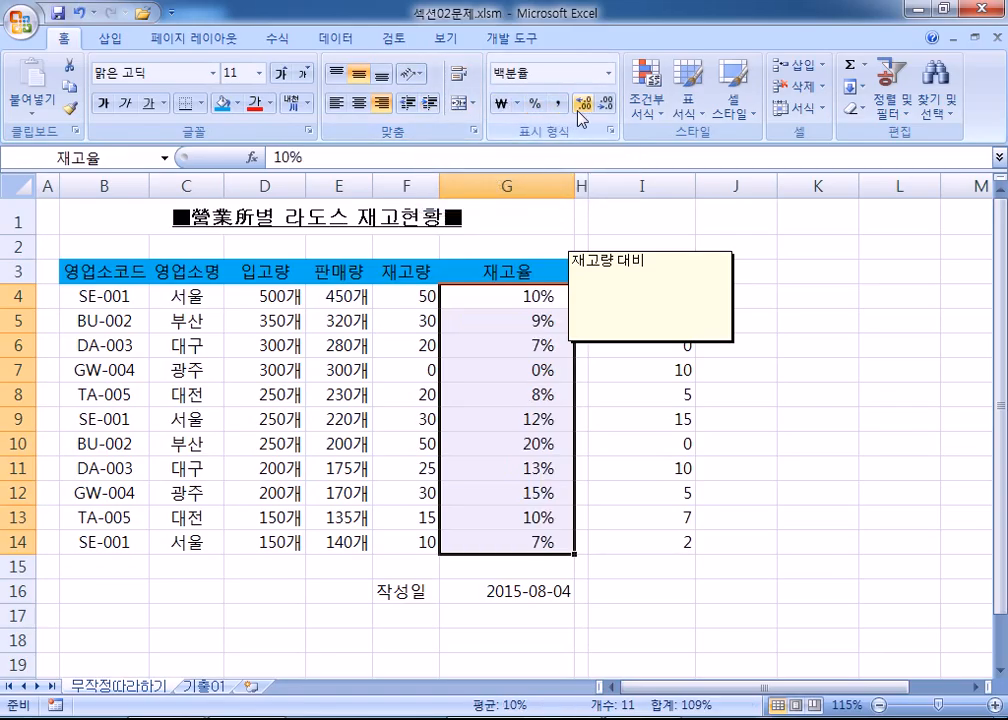
left_click(584, 105)
left_click(584, 105)
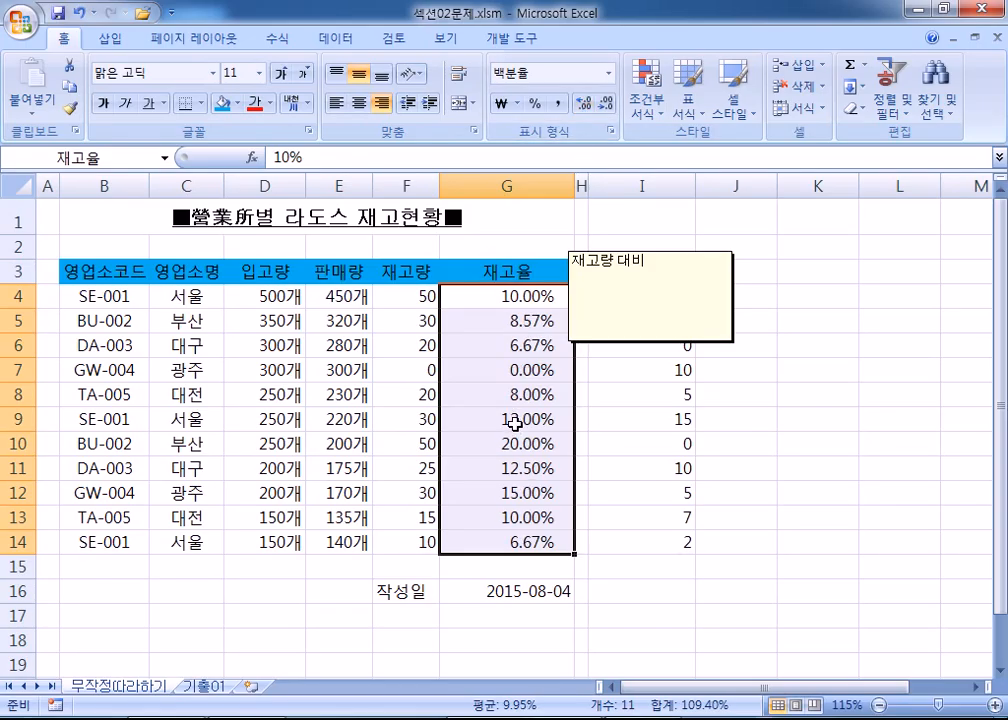
Check the number format and alignment settings applied to G4:G14 in the cell format dialog.
key("ctrl+1")
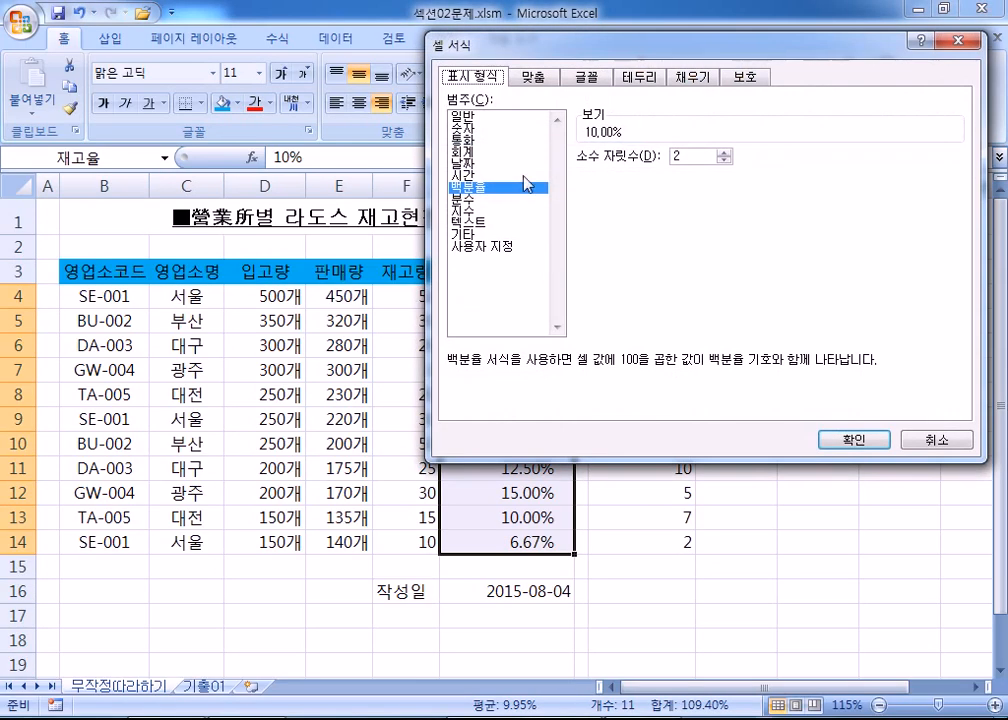
left_click(533, 78)
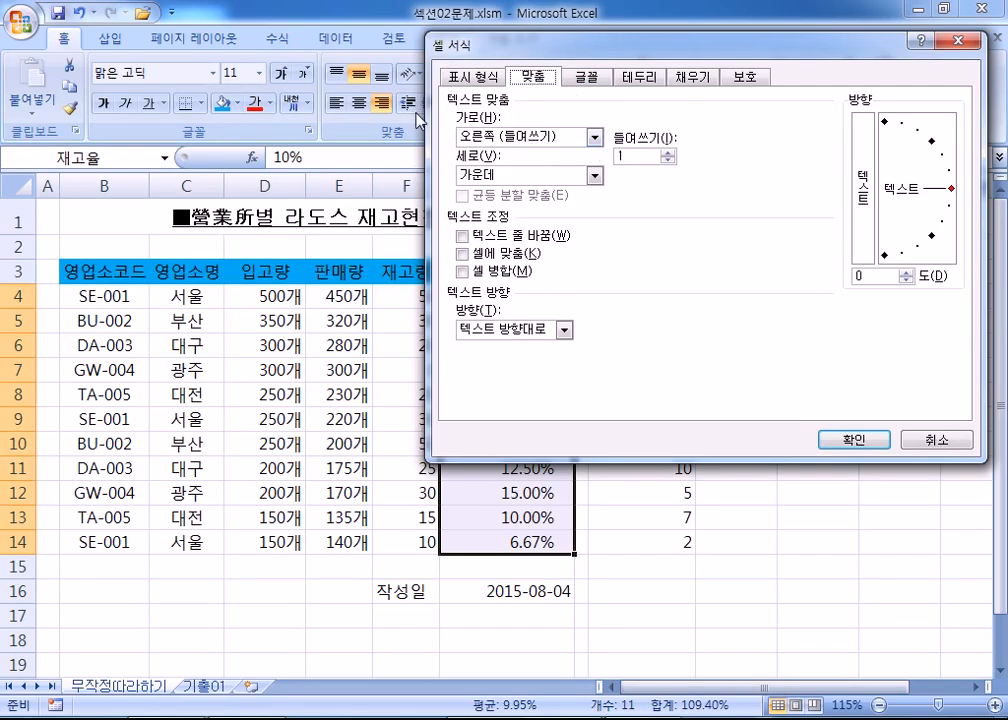
left_click(843, 441)
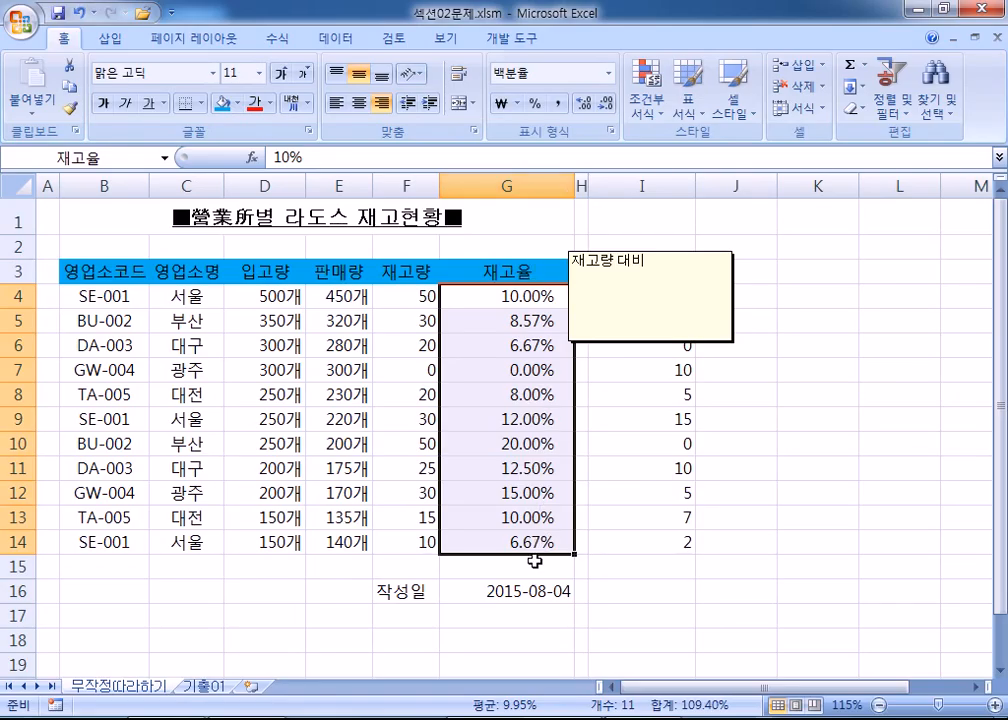
Review the 재고율 values in G4:G14 and the 작성일 date in G16.
left_click(510, 591)
scroll(565, 460, "down", 3)
scroll(565, 460, "down", 1)
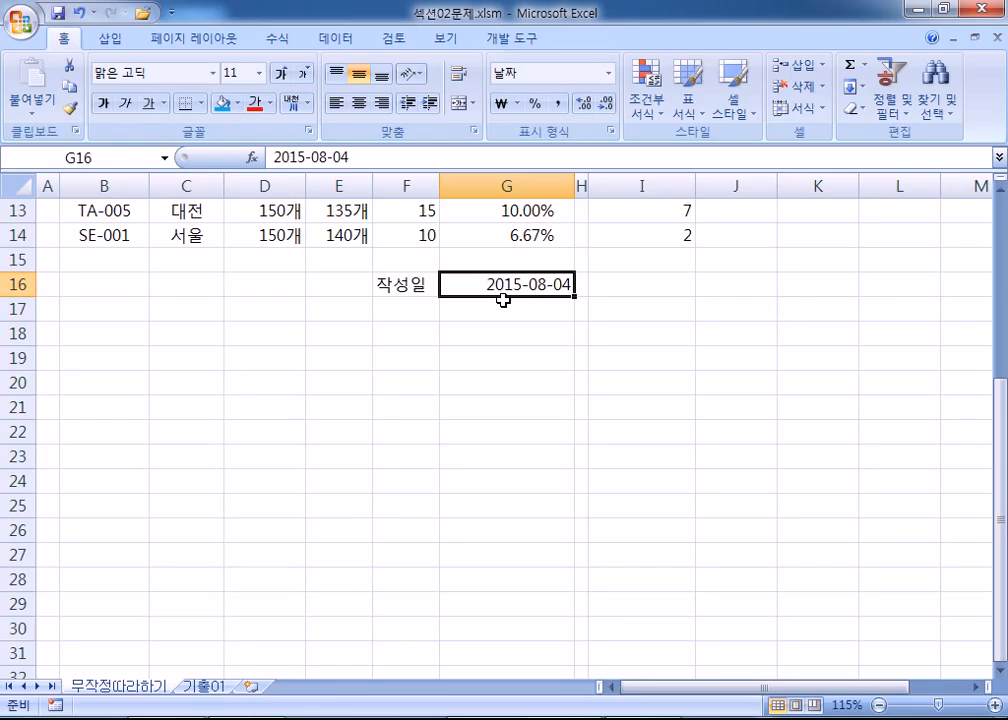
scroll(503, 300, "up", 4)
left_click_drag(488, 296, 468, 543)
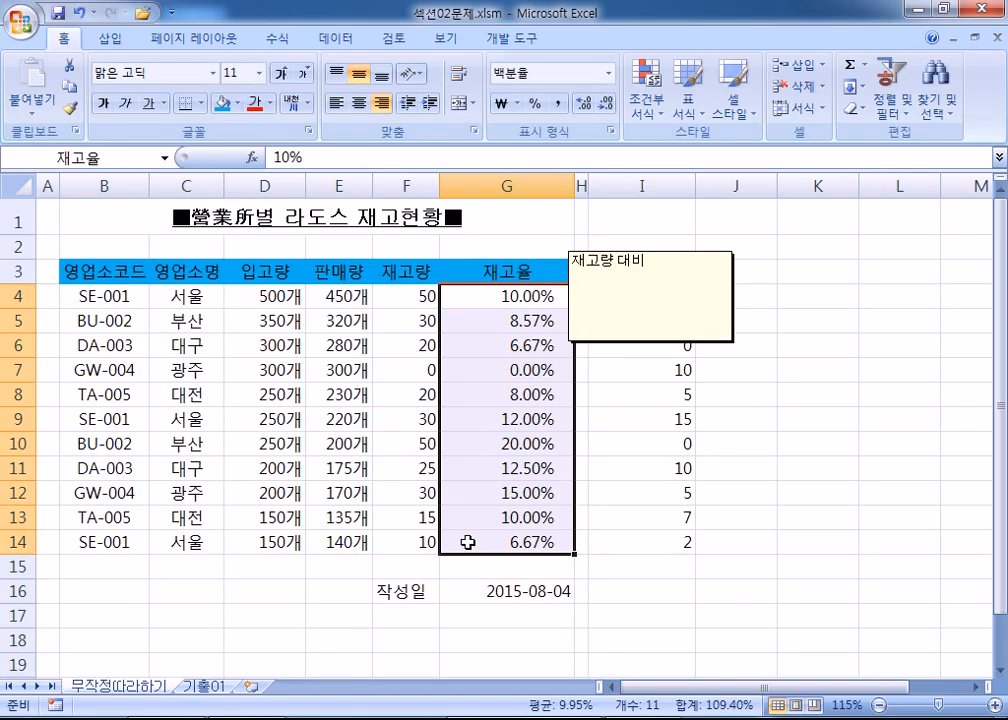
scroll(486, 548, "down", 2)
left_click(496, 431)
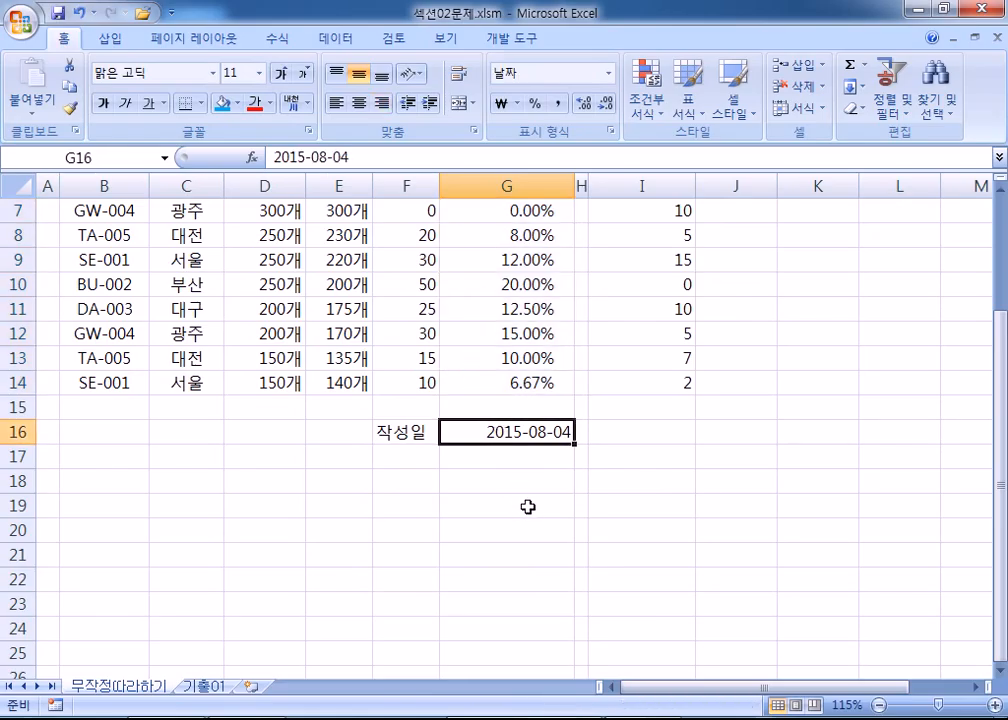
scroll(529, 510, "up", 2)
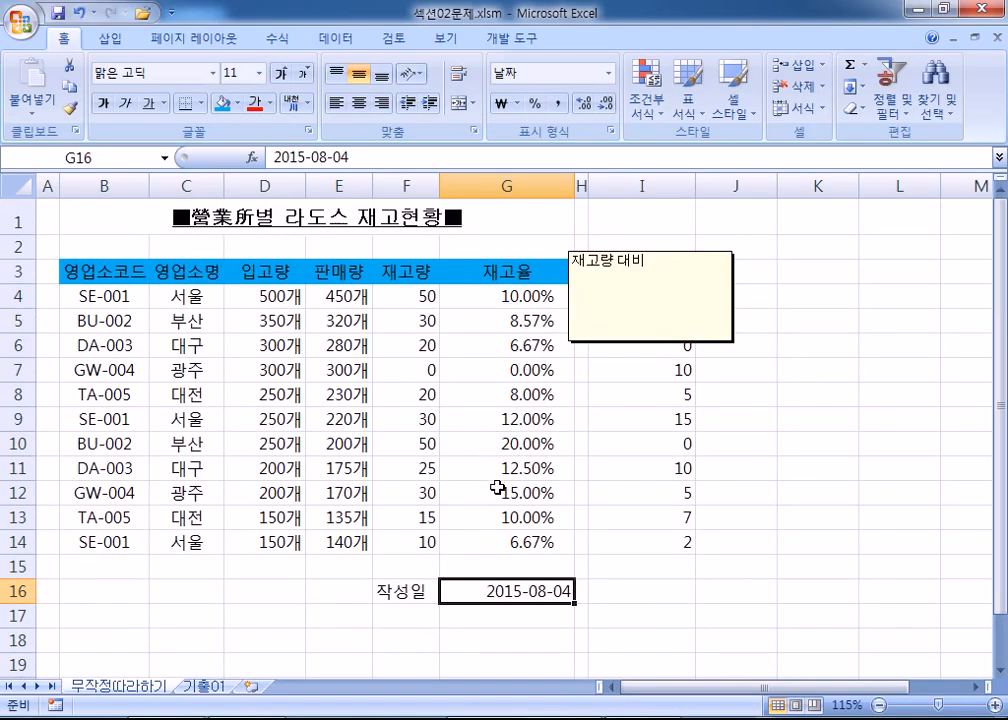
Inspect the date category and custom format code of the 작성일 date in G16.
scroll(500, 470, "down", 3)
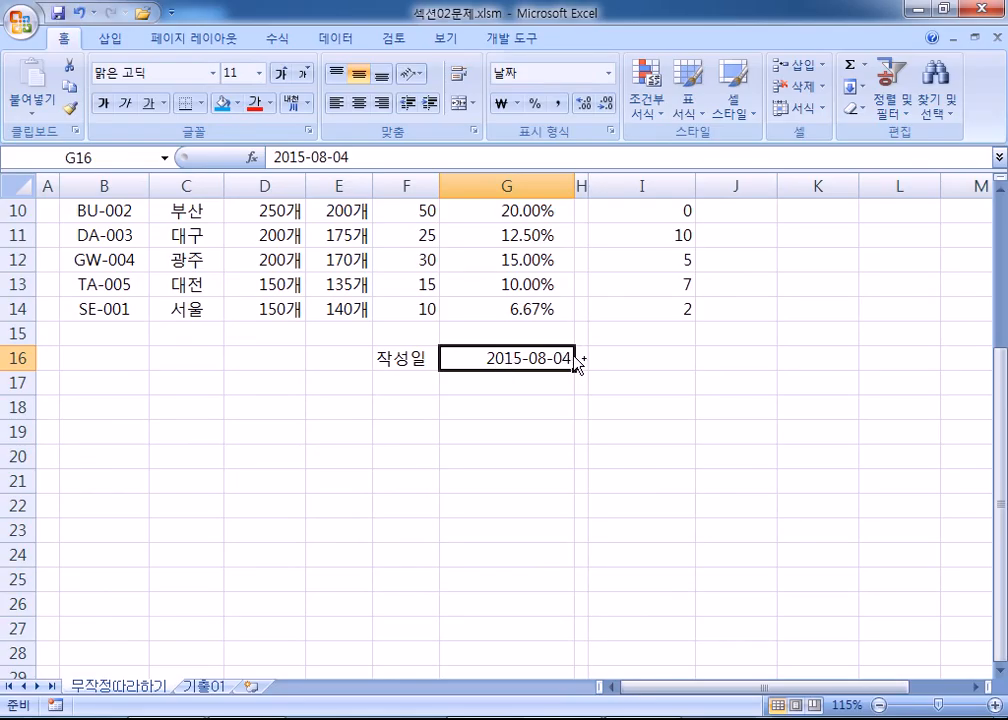
key("ctrl+1")
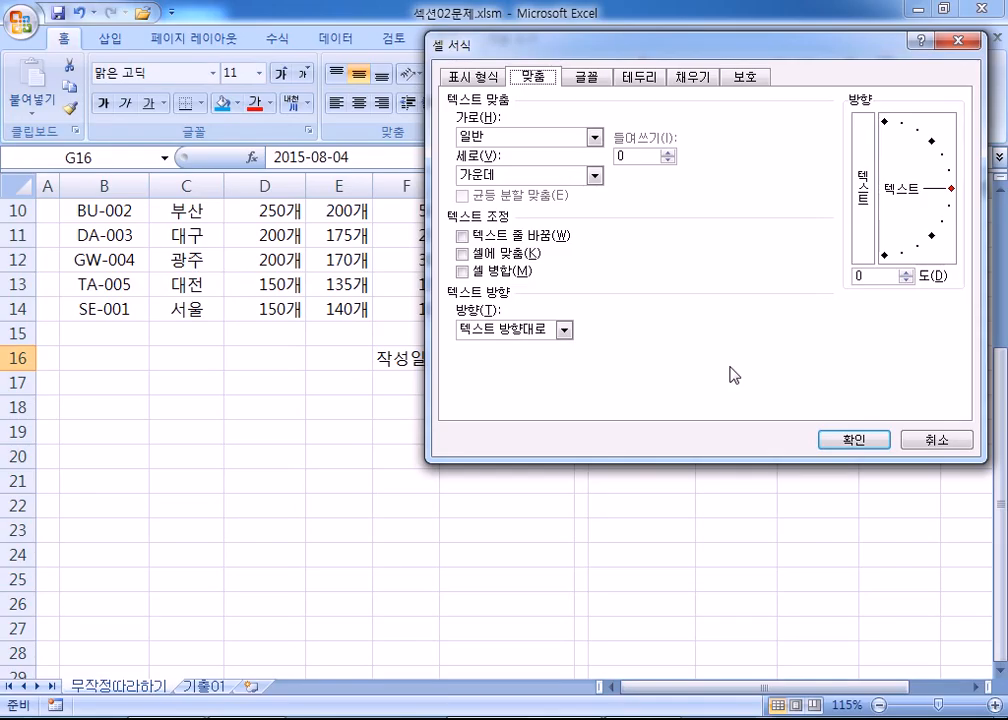
left_click(486, 79)
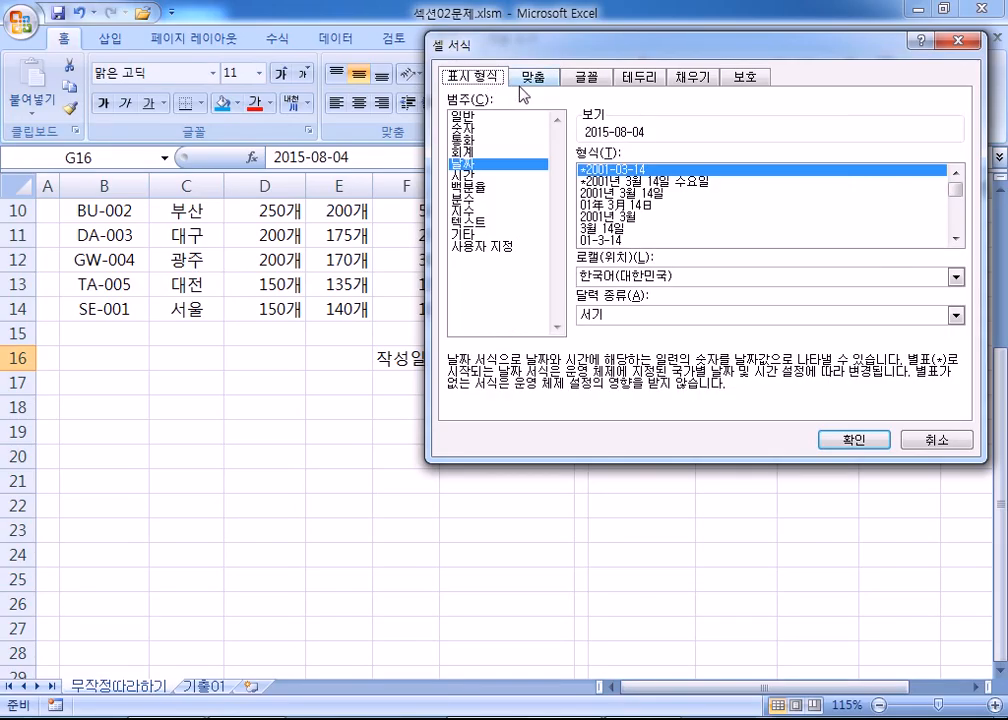
left_click(507, 247)
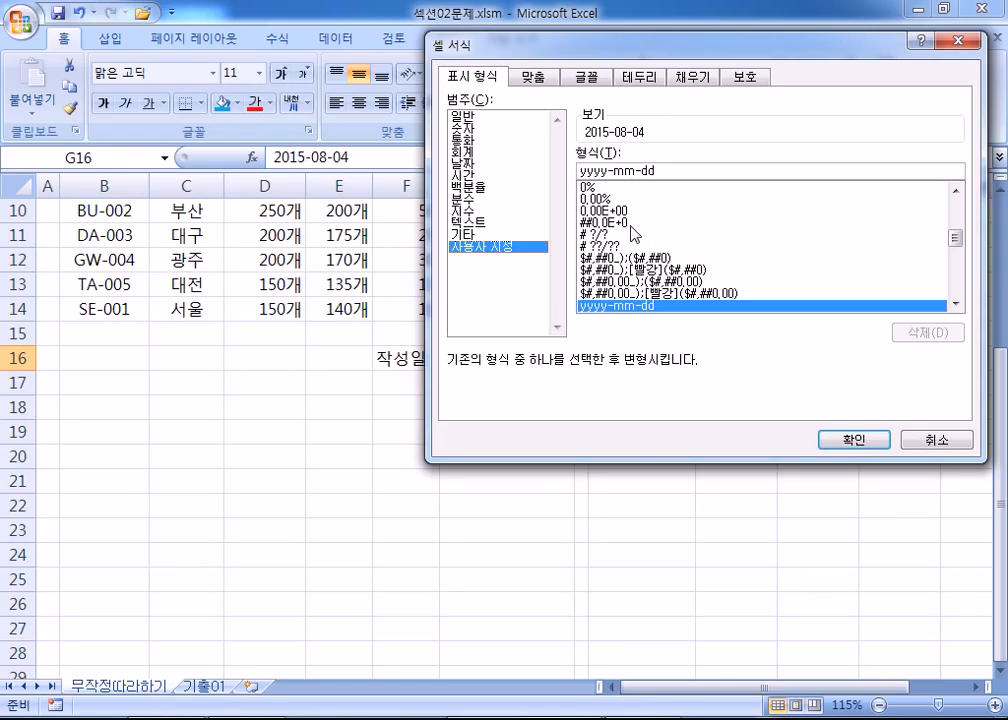
key("Return")
scroll(490, 290, "down", 2)
scroll(495, 295, "up", 1)
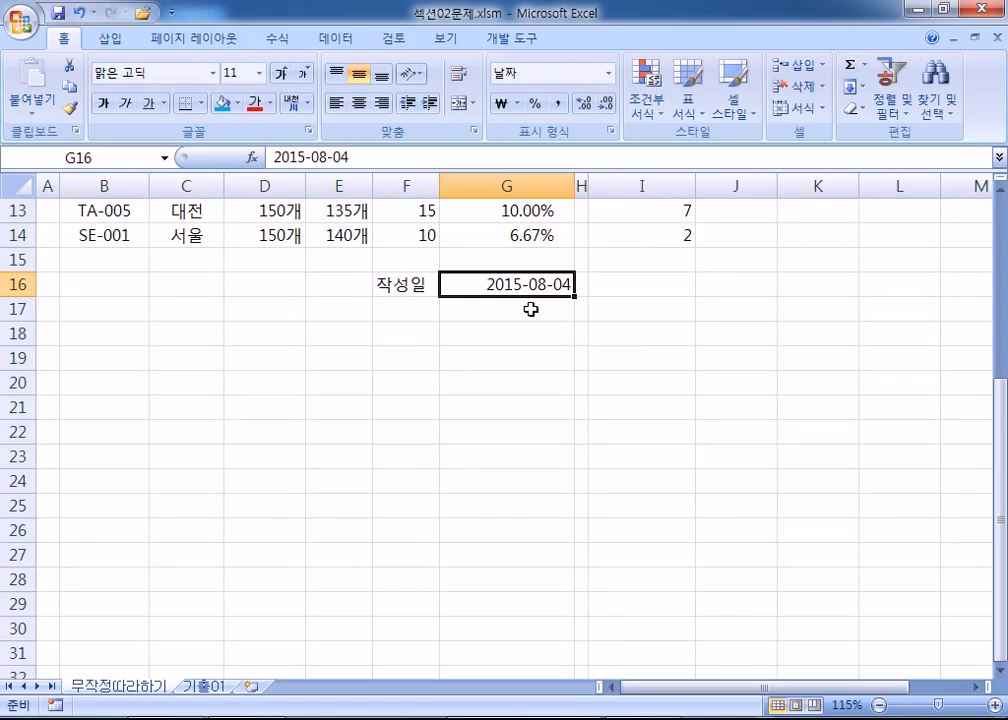
Apply the custom number format yyyy"年" mm"月" dd"日" to the 작성일 date in G16.
key("ctrl+1")
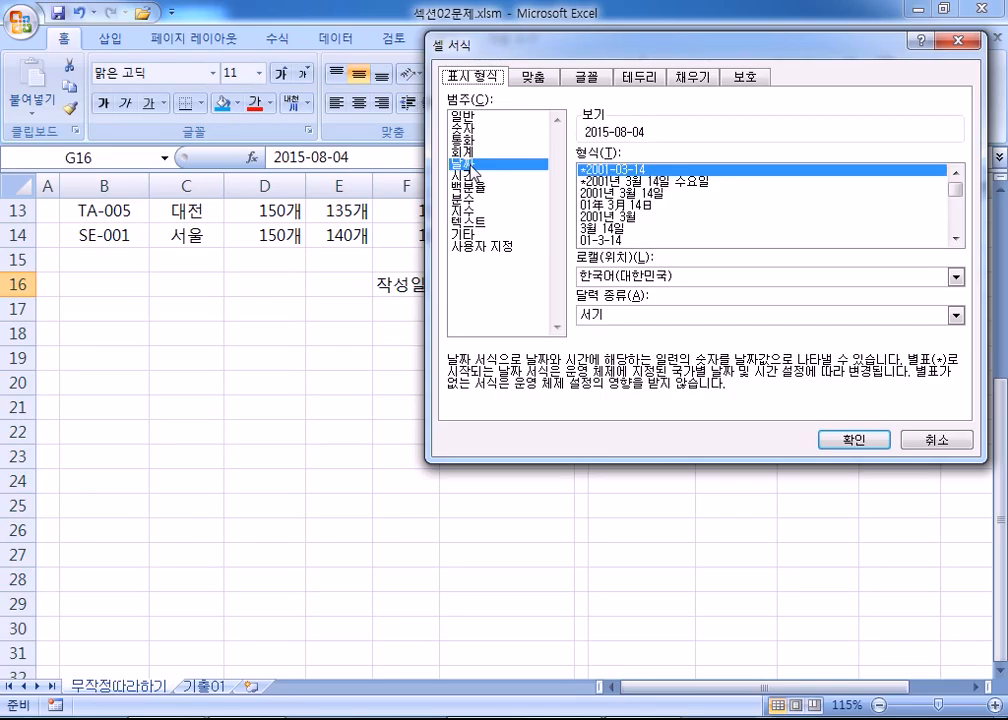
left_click(481, 246)
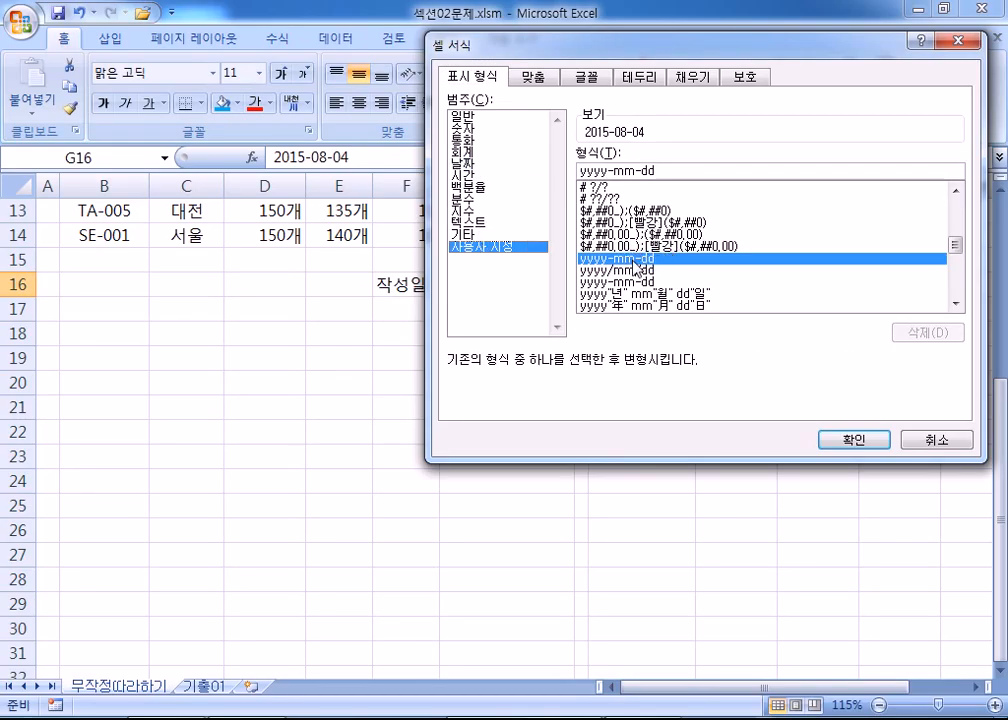
scroll(637, 258, "down", 1)
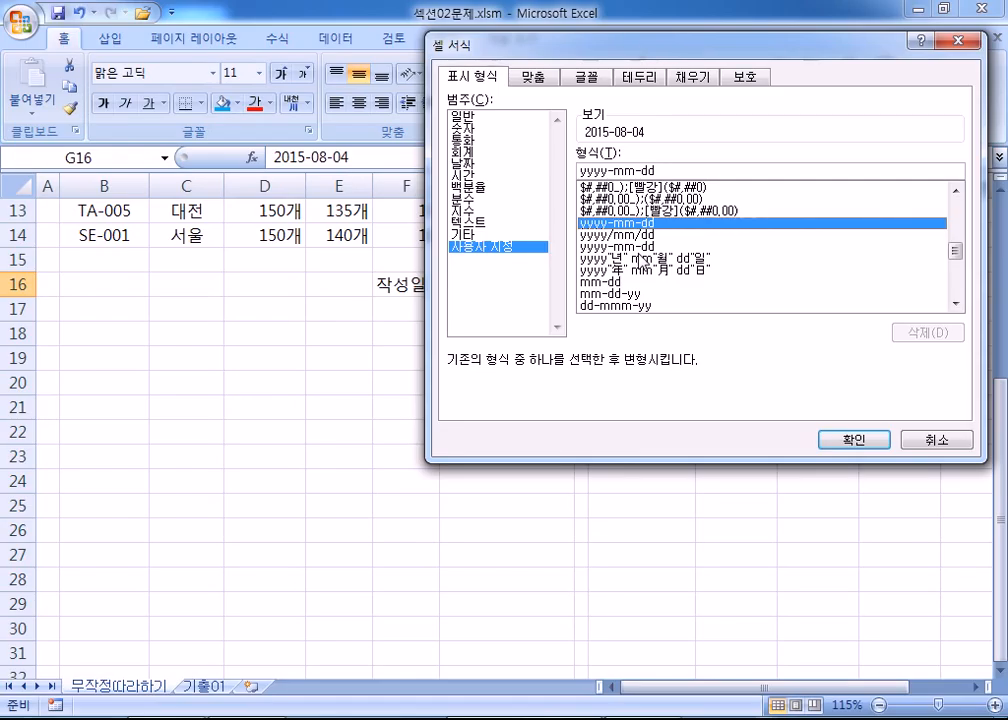
left_click(636, 270)
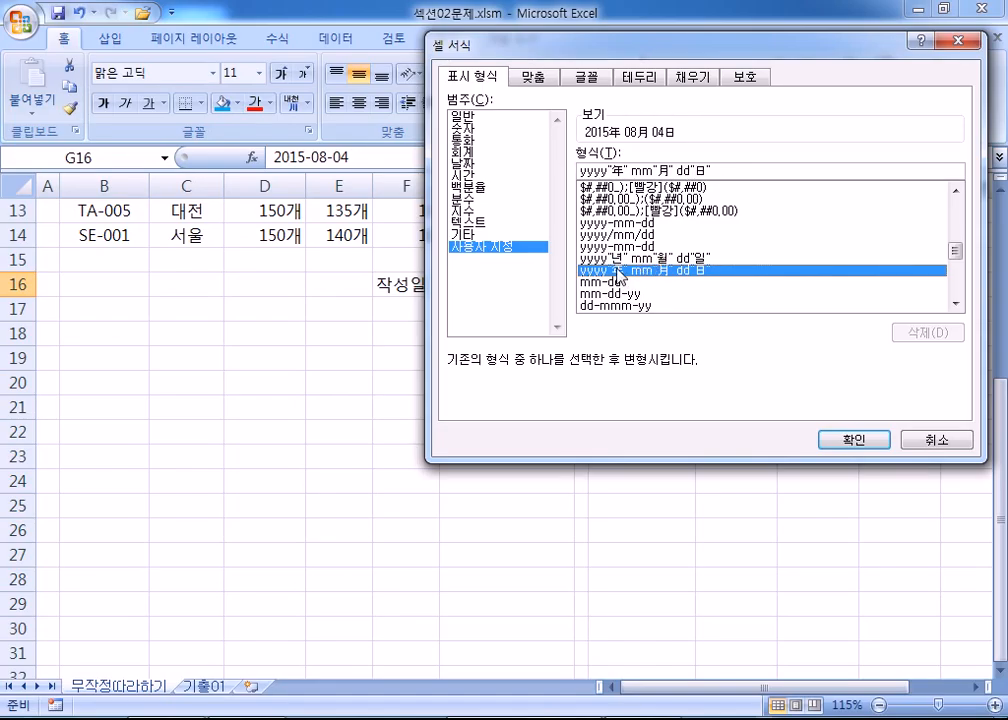
left_click(841, 442)
scroll(524, 357, "up", 2)
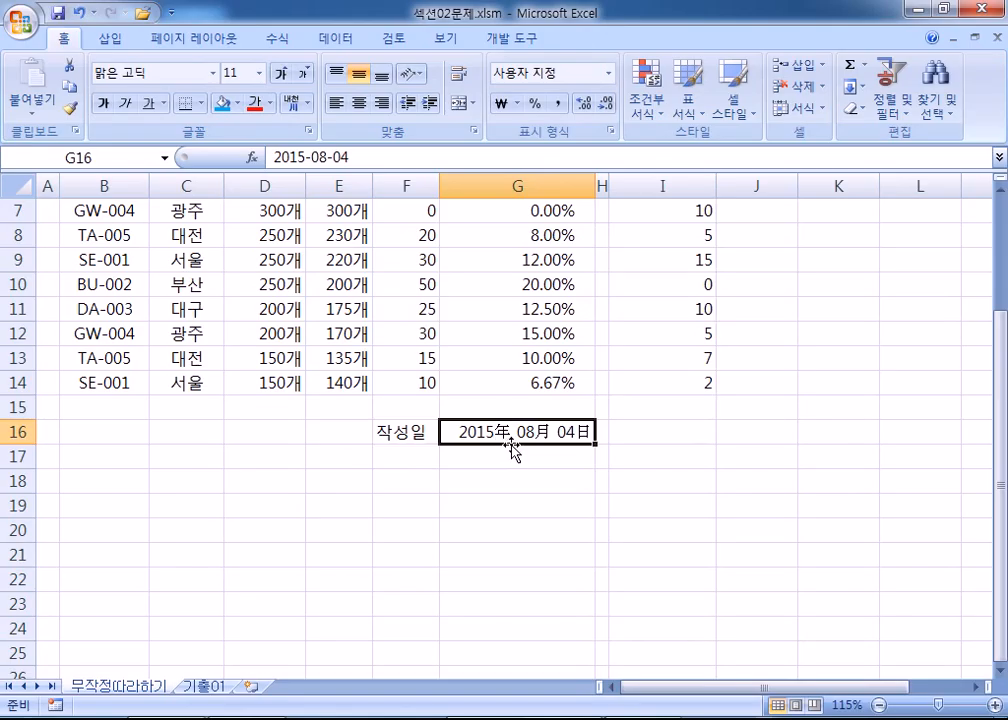
scroll(512, 447, "down", 2)
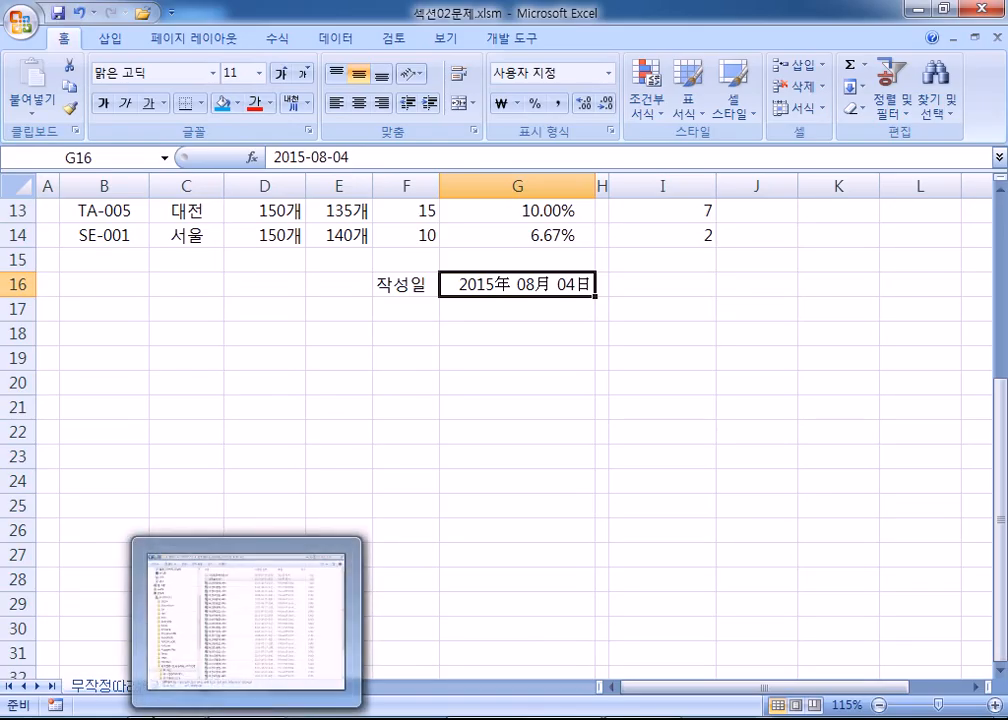
Switch to Notepad and add blank lines below the existing number format notes, placing the cursor there for a new section.
left_click(205, 718)
scroll(190, 445, "down", 4)
scroll(207, 428, "down", 2)
left_click(162, 385)
key("Return")
key("Return")
key("Return")
key("Return")
key("Return")
key("Return")
key("Return")
key("Return")
key("Return")
key("Return")
key("Return")
key("Return")
key("Return")
key("Return")
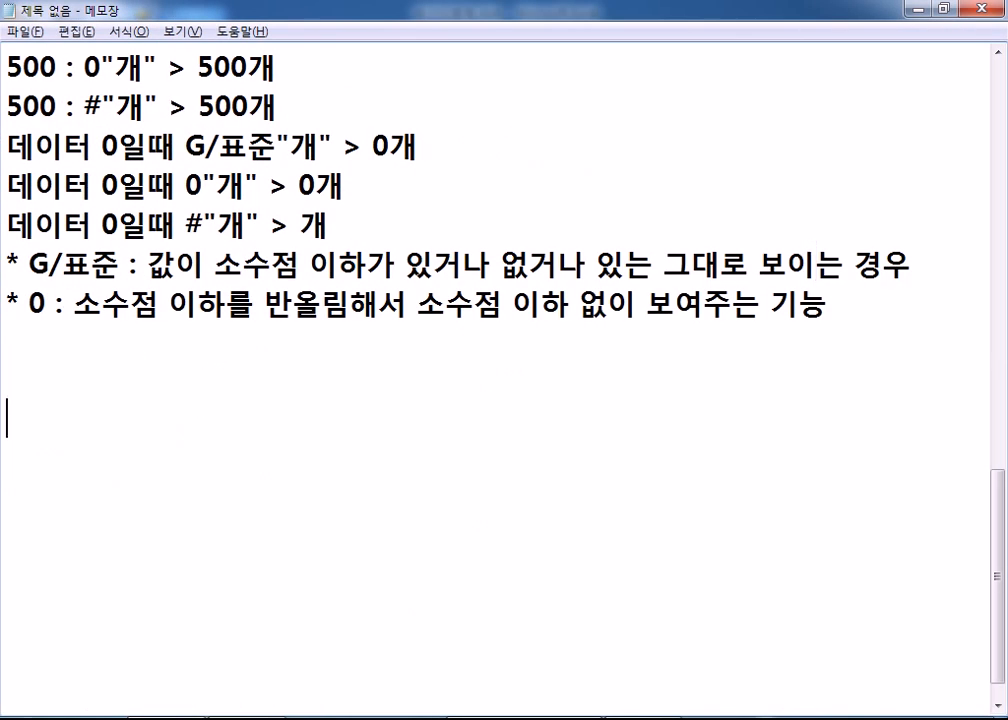
left_click(19, 165)
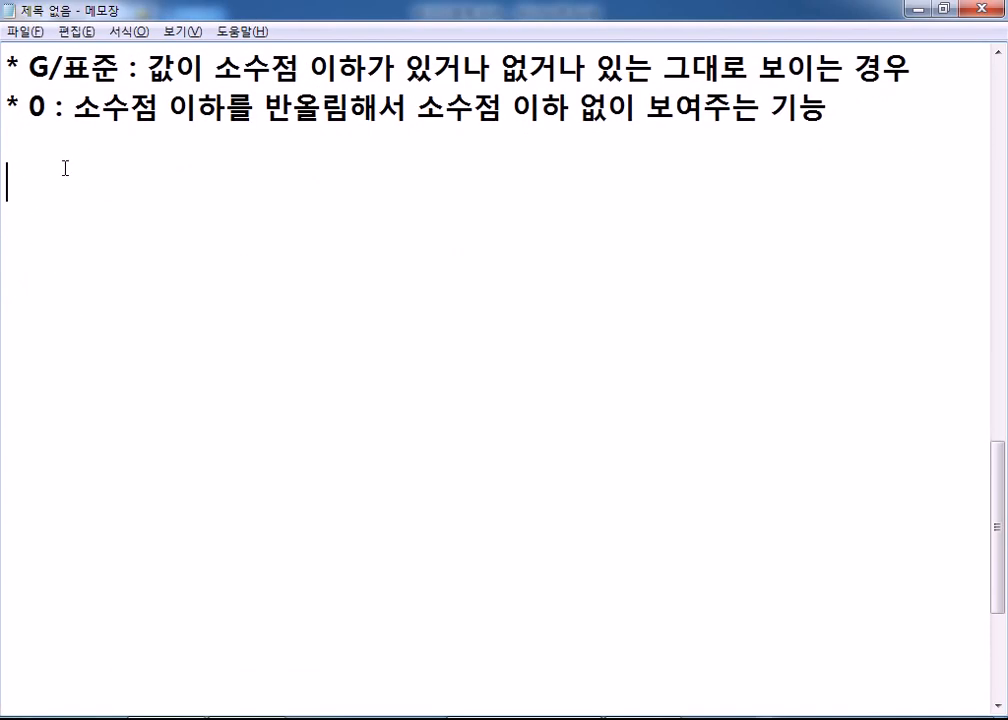
Write the heading 날짜와 연관된 서식 기호 below the notes.
type("날ㅉㅏ와 연관도니")
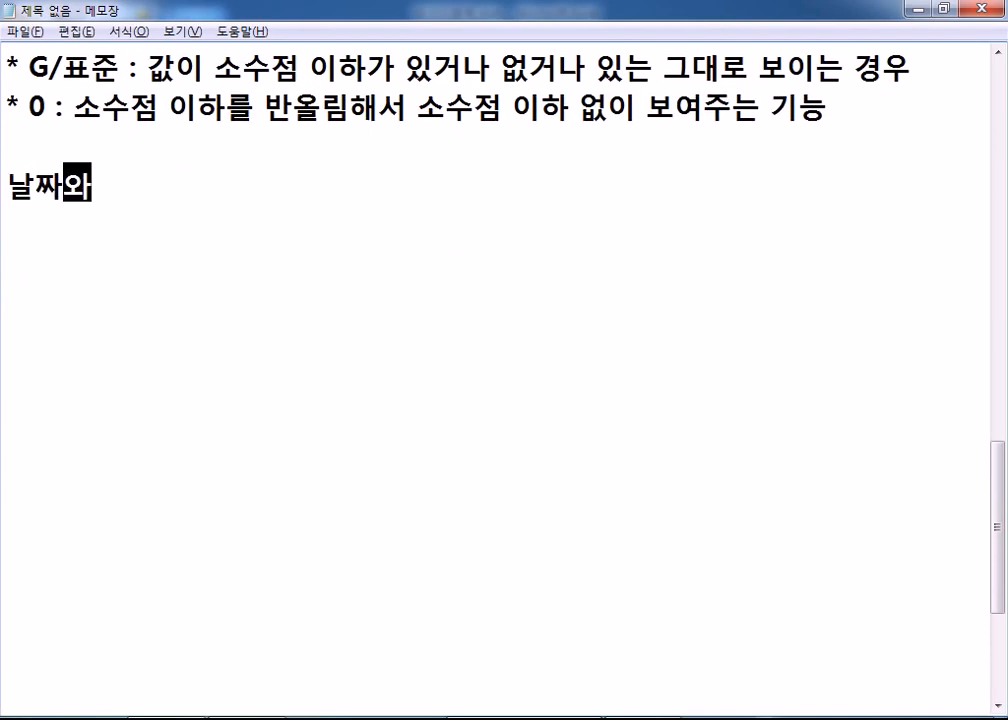
key("BackSpace")
key("BackSpace")
key("BackSpace")
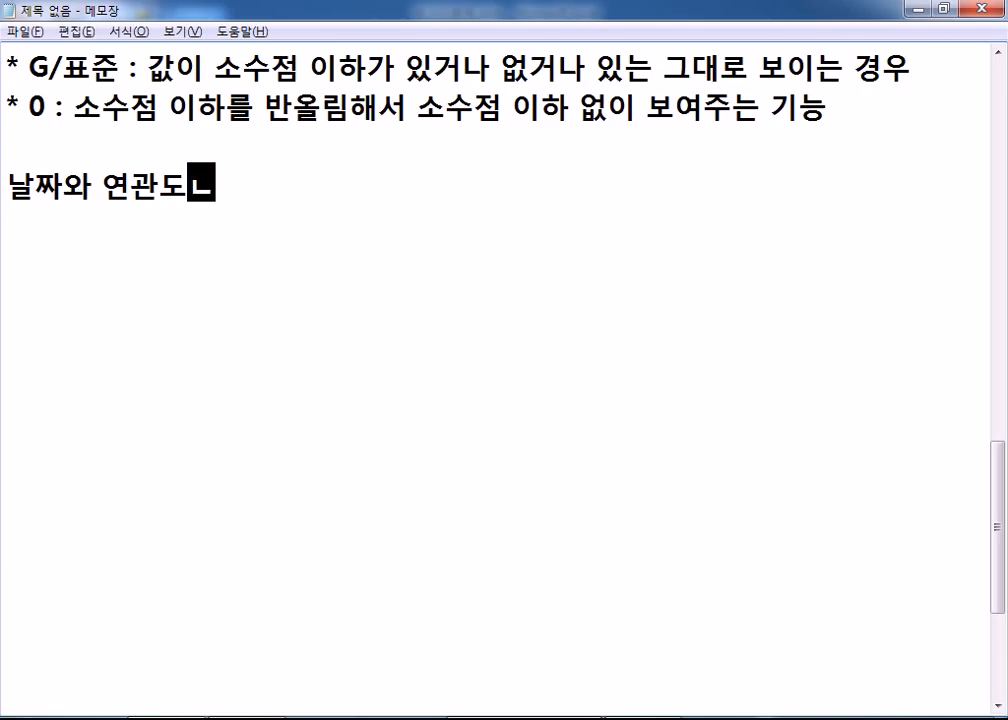
type("ㅚㄴ 섯ㅣㄱ ㄱㅣㅎㅗ")
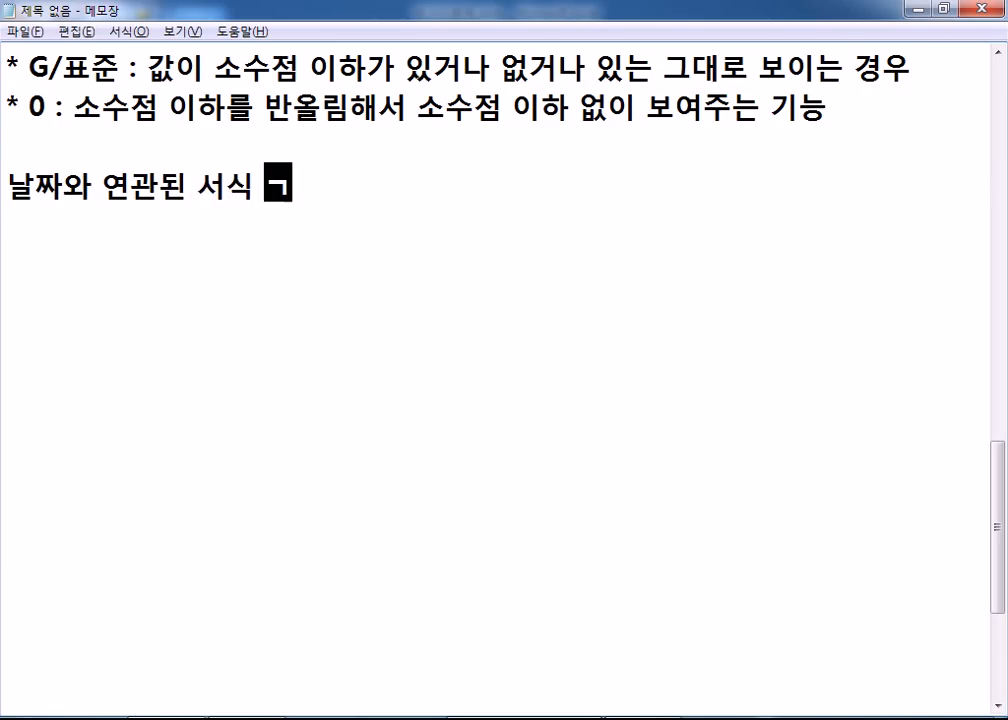
key("Return")
Write the date format yyyy年 mm月 dd日 under the heading, converting 년, 월 and 일 to Hanja.
type("y")
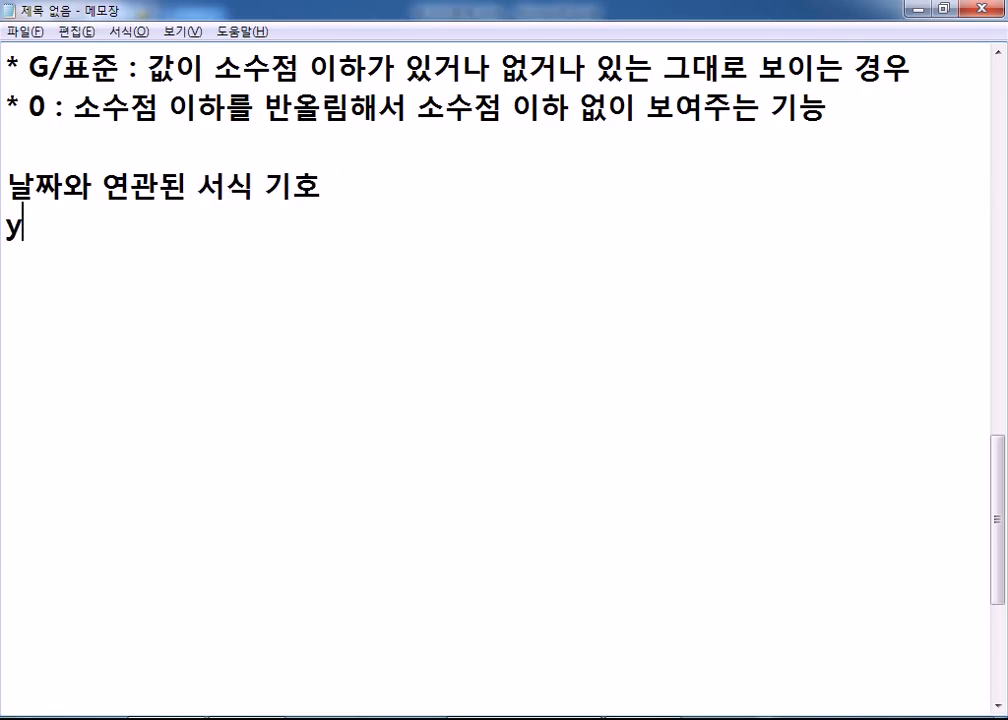
type("yyy년")
key("Hangul_Hanja")
key("Return")
type("mm월")
key("Hangul_Hanja")
key("Return")
type("dd")
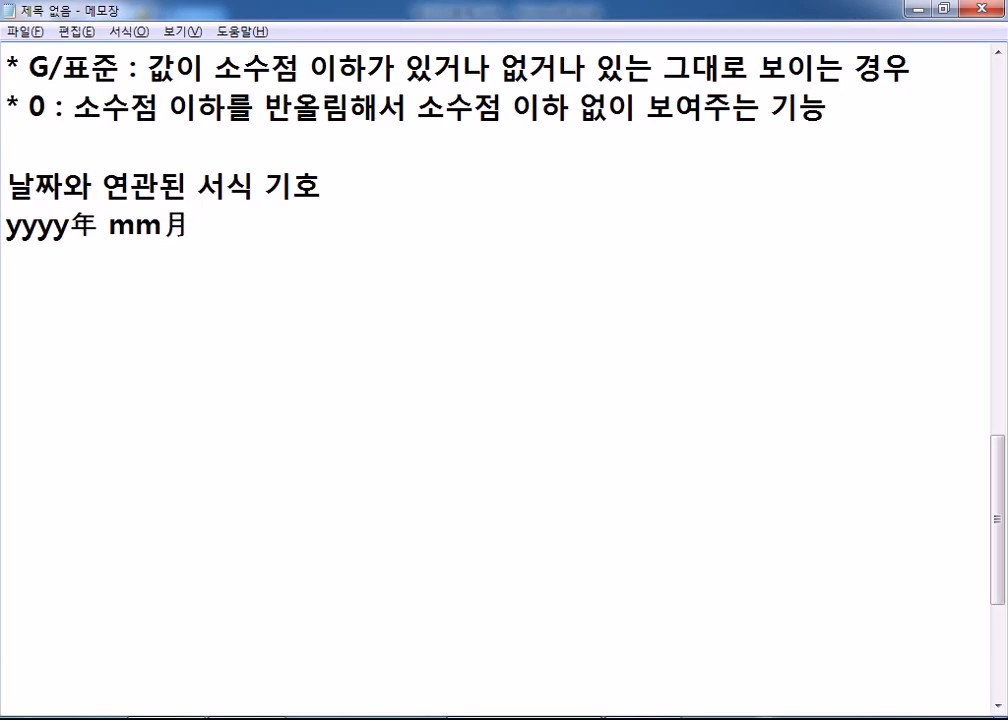
type("일")
key("Hangul_Hanja")
key("Return")
key("Return")
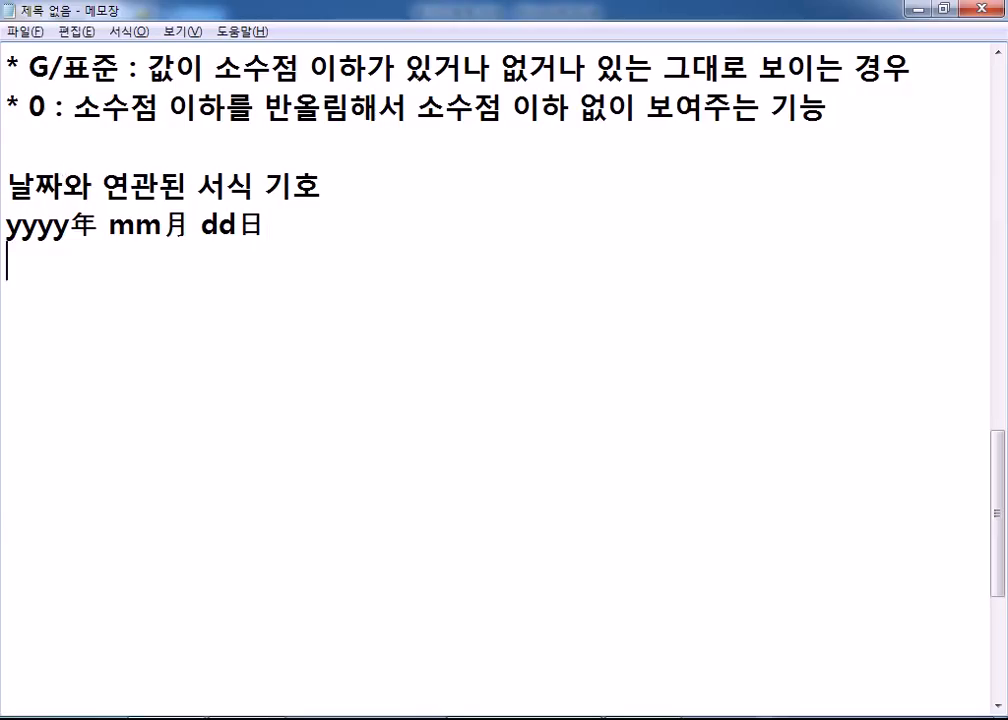
Switch to Excel, open the cell formatting for G16, and replace its custom number format code with yyyy年, converting 년 to Hanja.
key("alt+Tab")
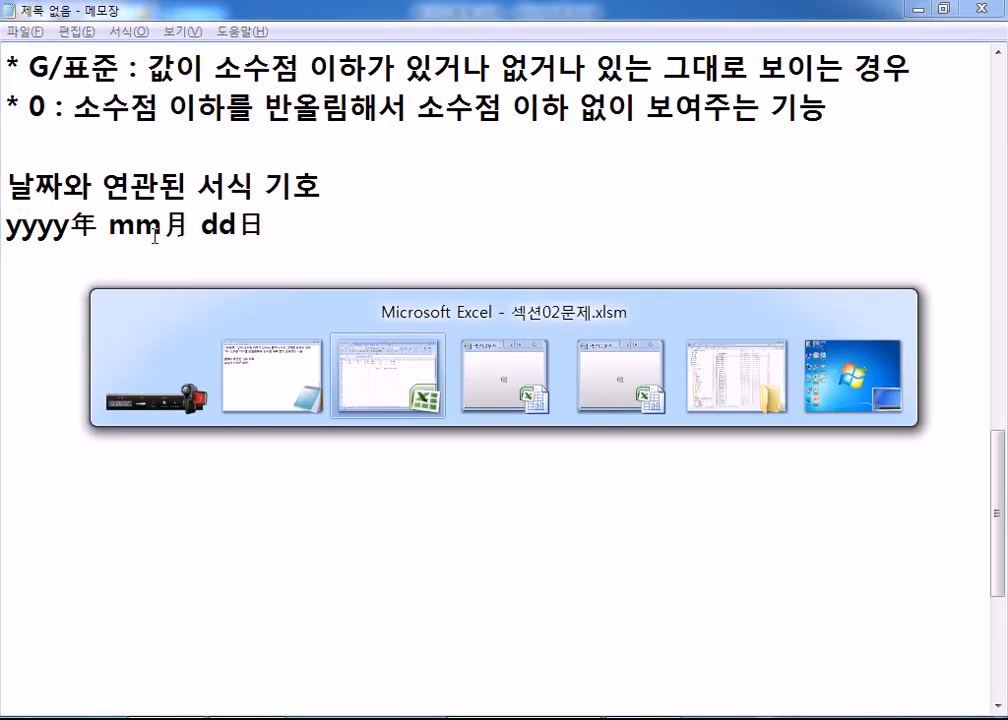
key("ctrl+1")
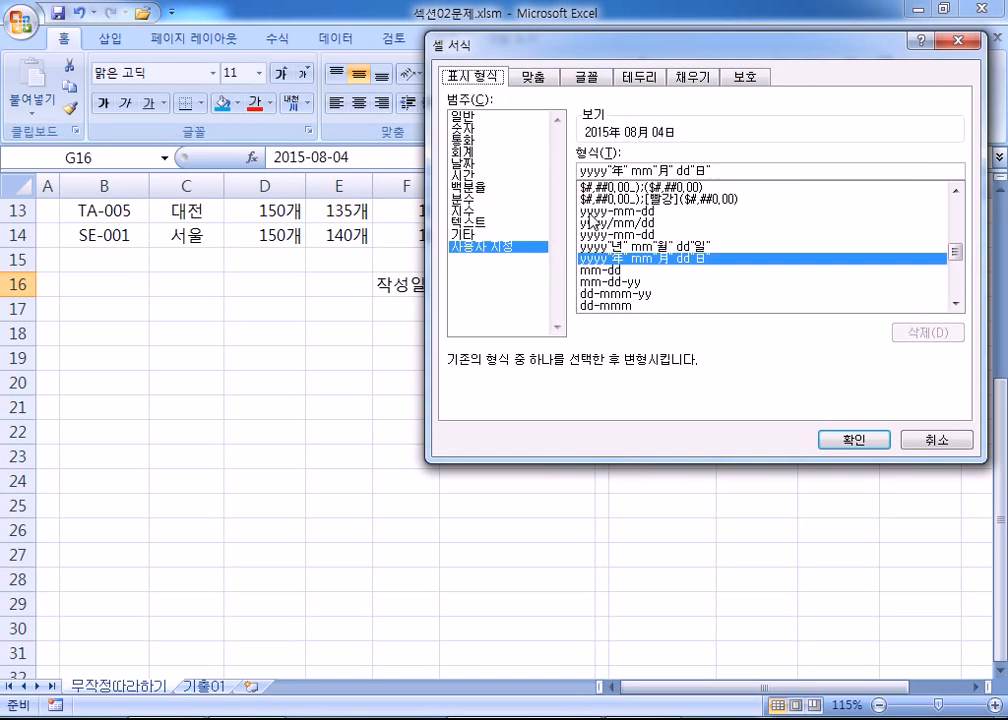
left_click_drag(720, 177, 529, 169)
key("BackSpace")
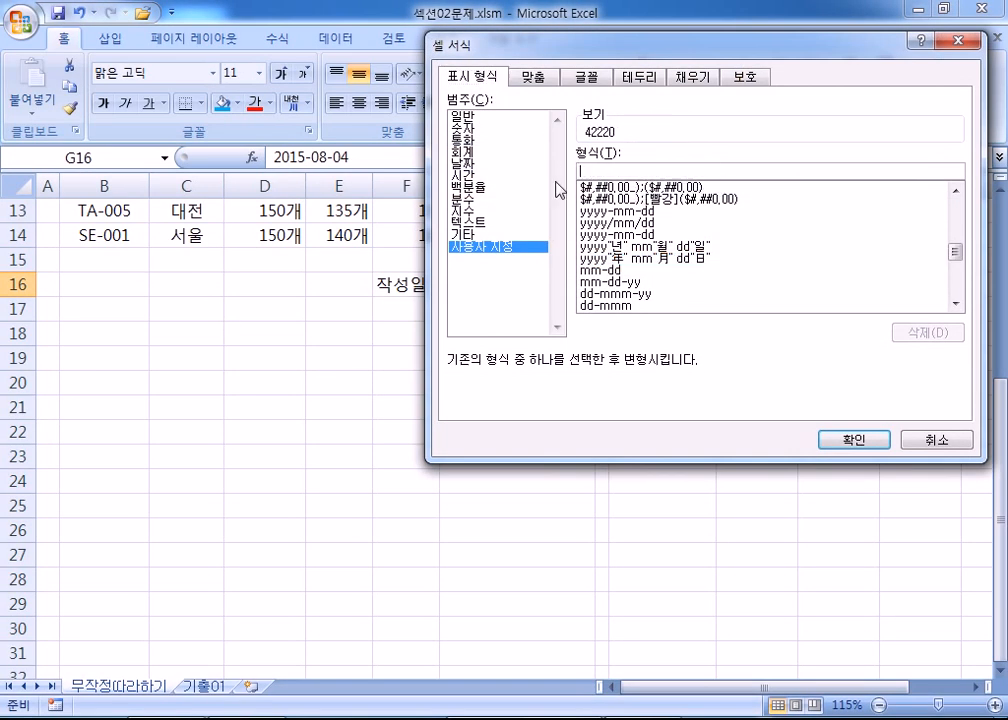
type("yyyy년")
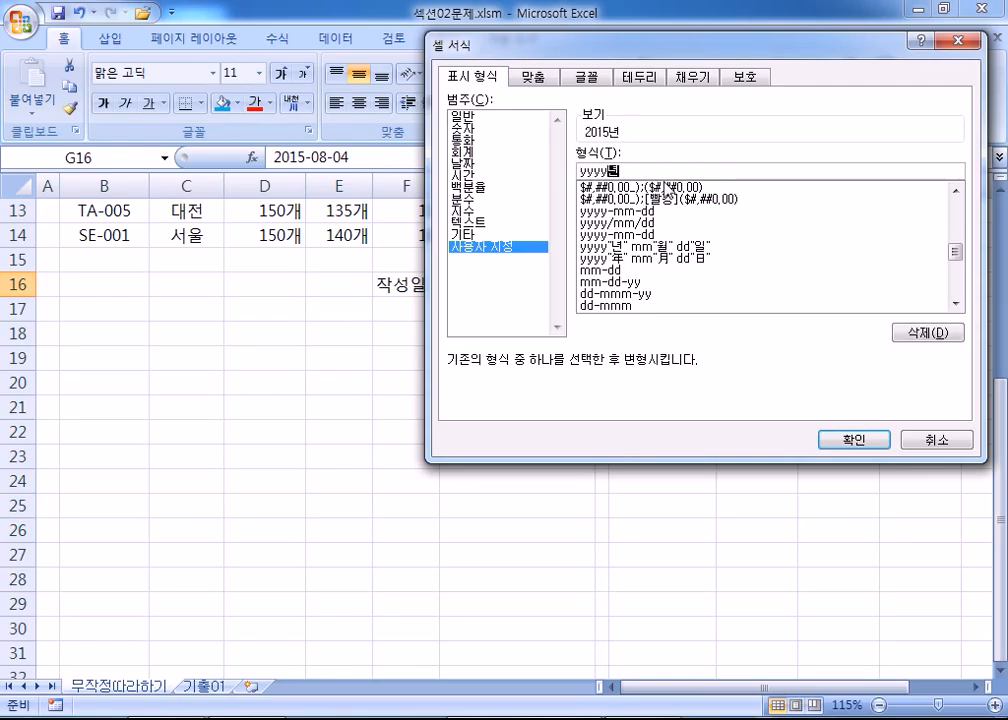
key("Hangul_Hanja")
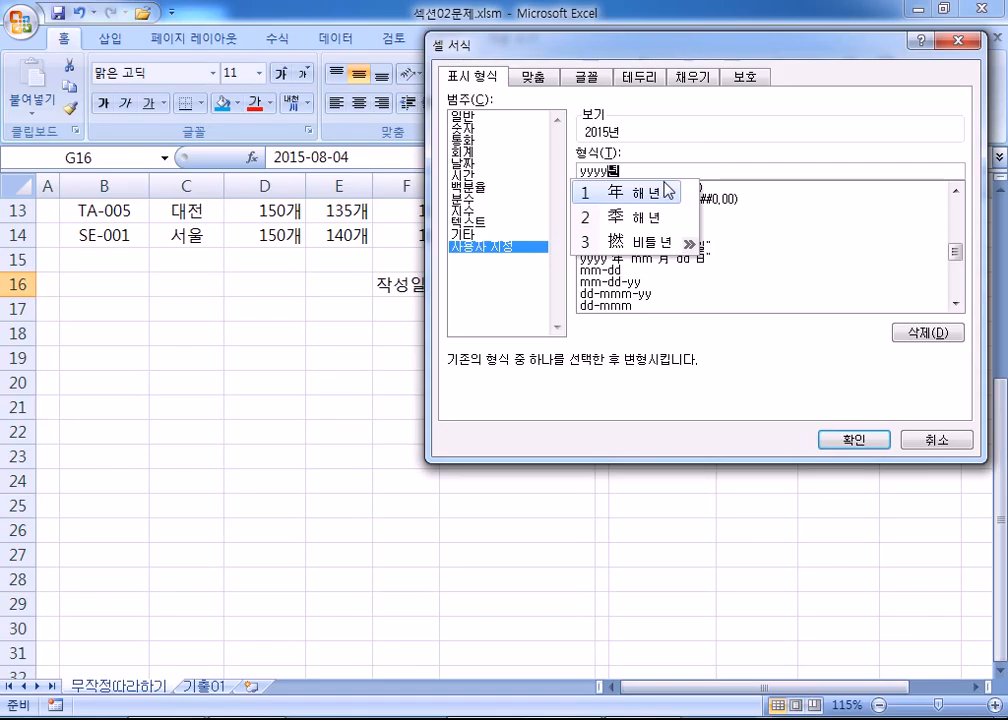
left_click(665, 191)
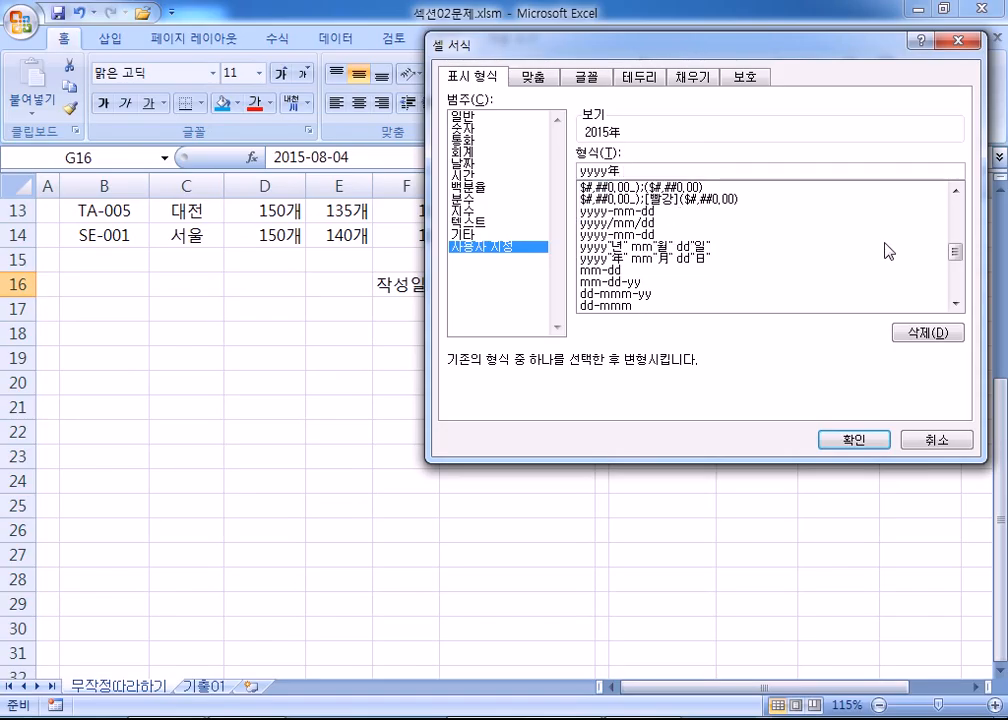
Extend the custom format code with mm月 dd日, converting 월 and 일 to Hanja.
type("mm월")
left_click_drag(647, 172, 662, 173)
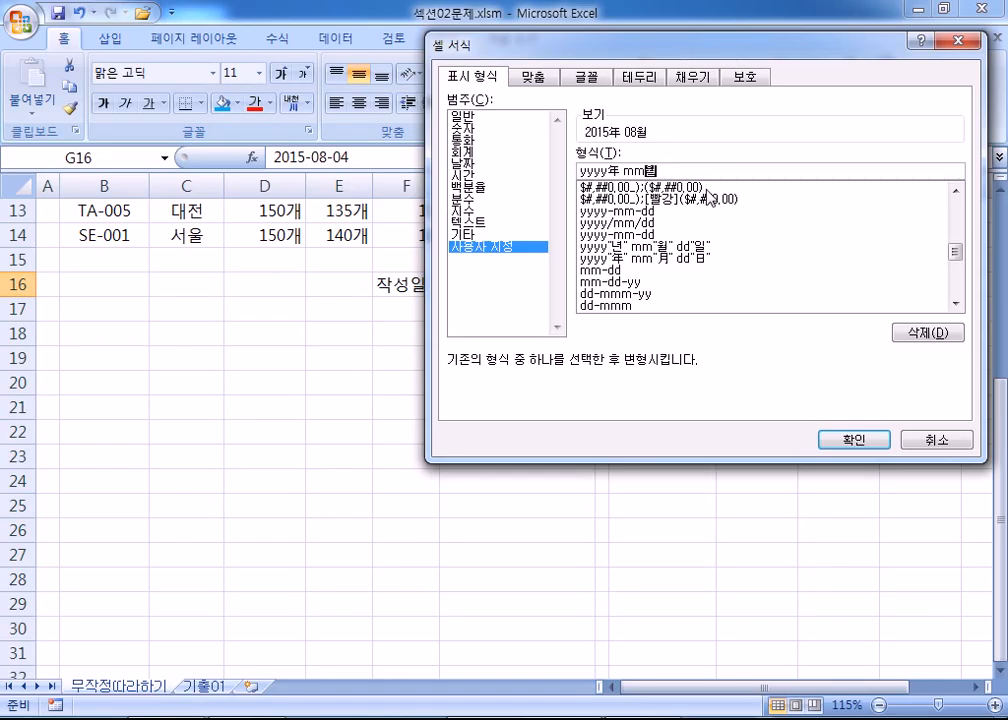
key("Hangul_Hanja")
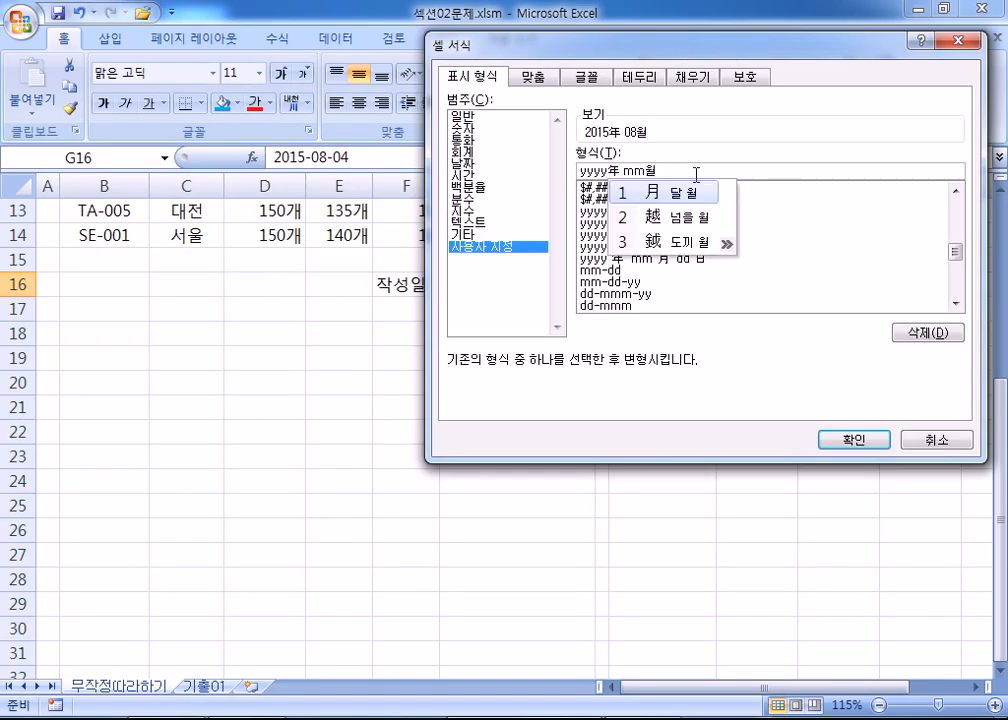
left_click(674, 200)
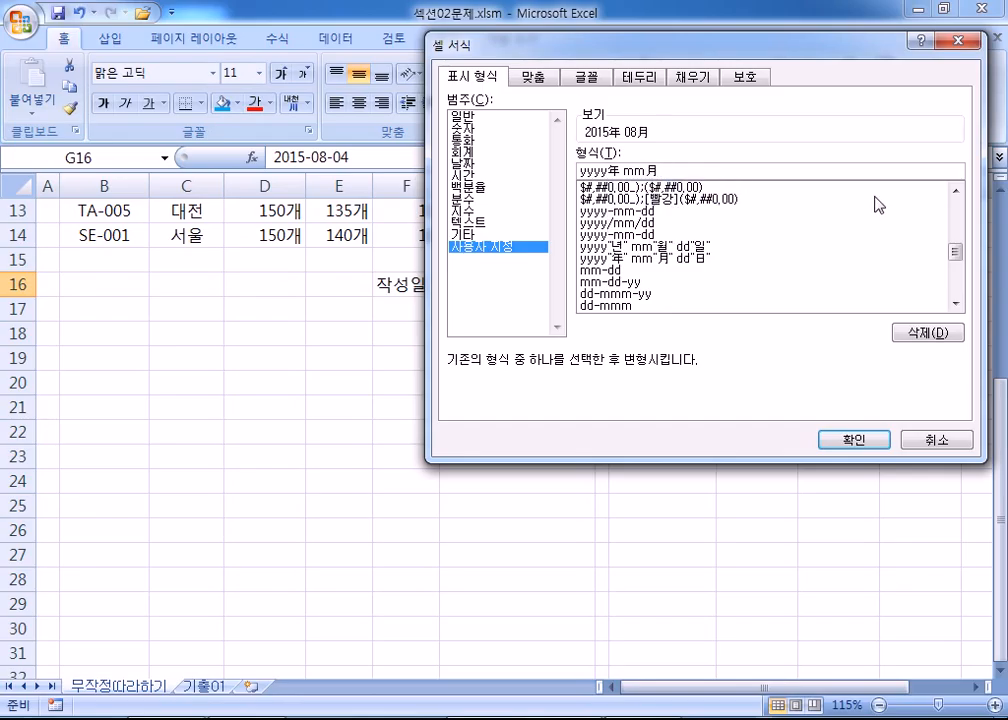
type("dd일")
key("Hangul_Hanja")
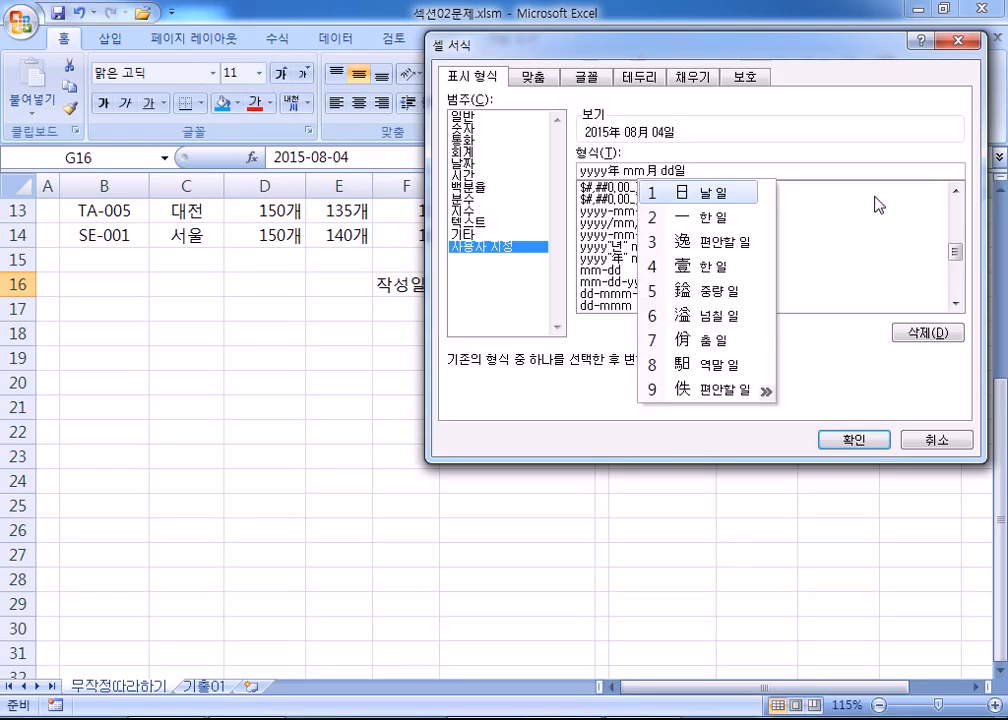
left_click(718, 193)
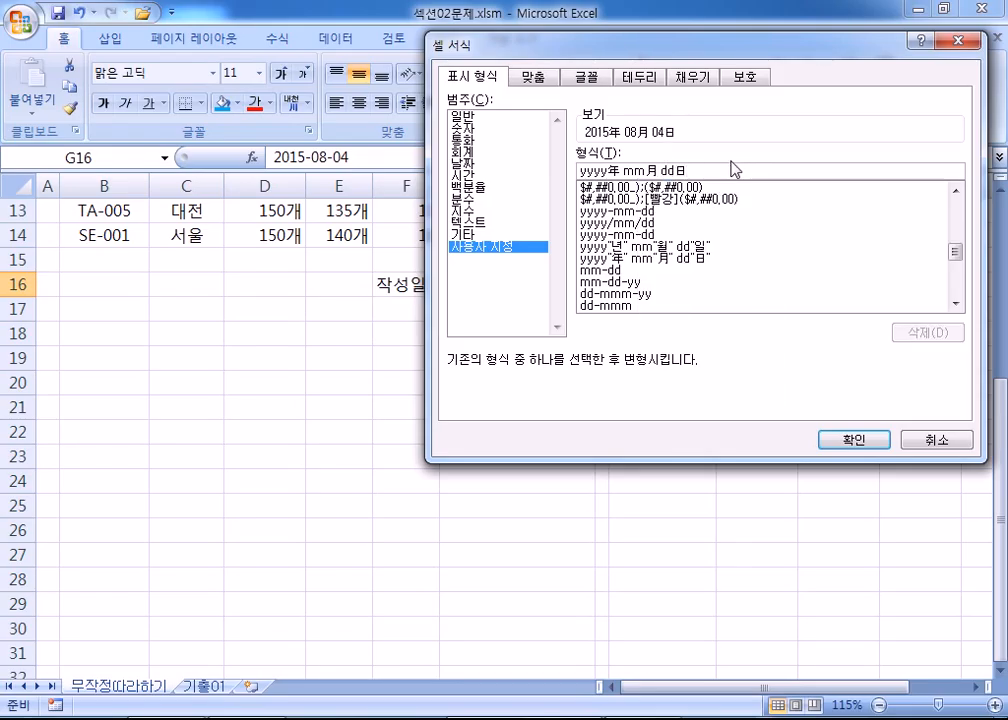
Choose the existing custom format yyyy"年" mm"月" dd"日" for G16 and apply it.
left_click(689, 259)
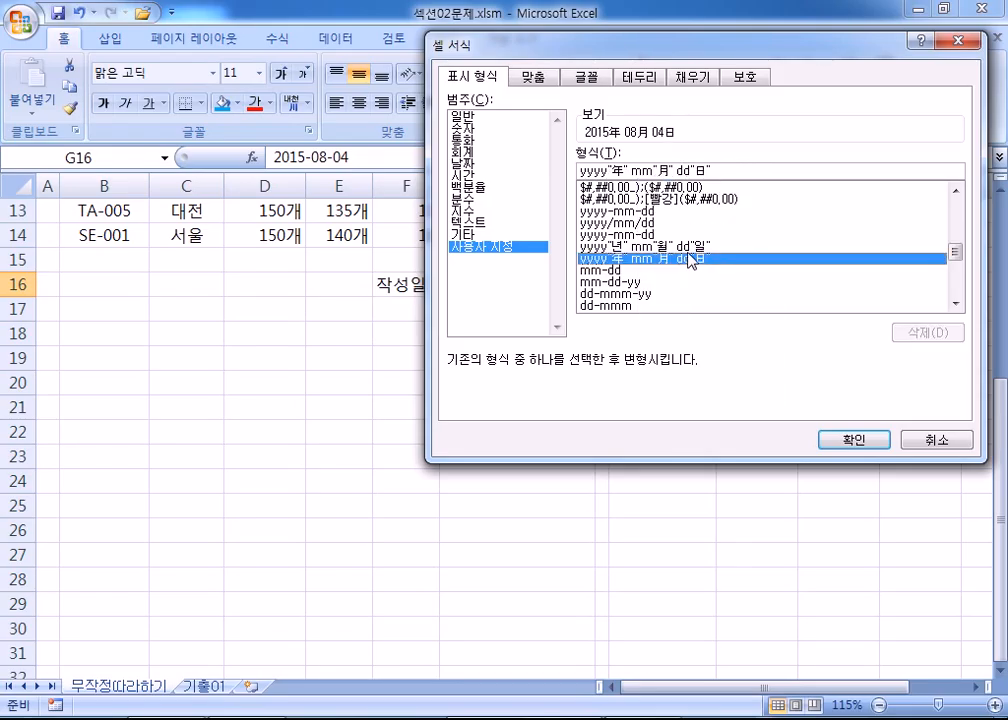
key("Up")
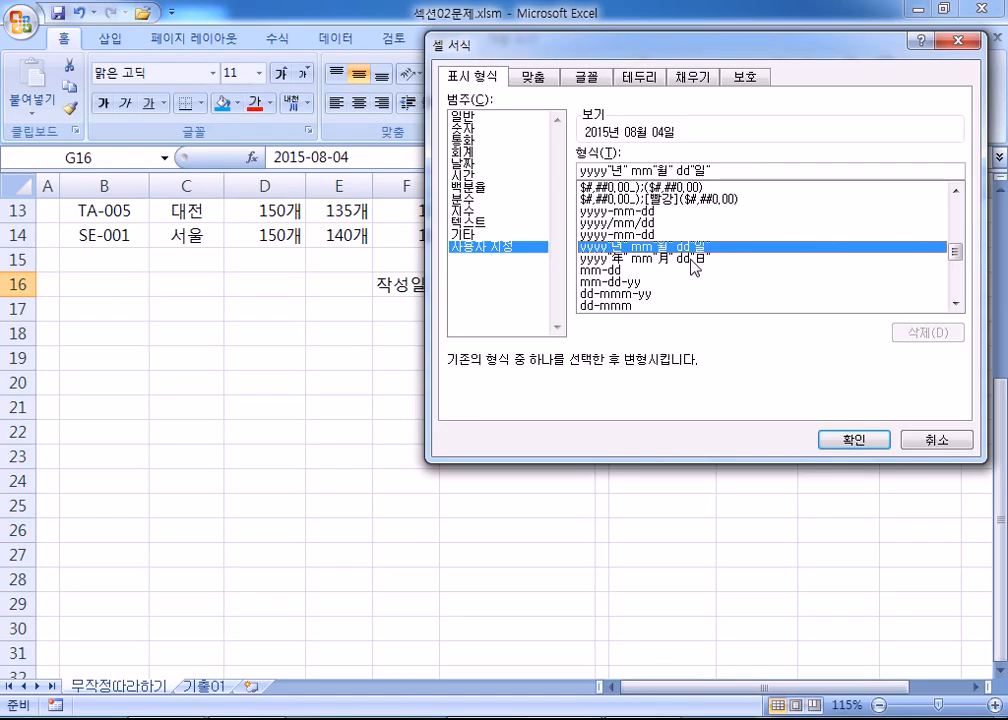
left_click(689, 259)
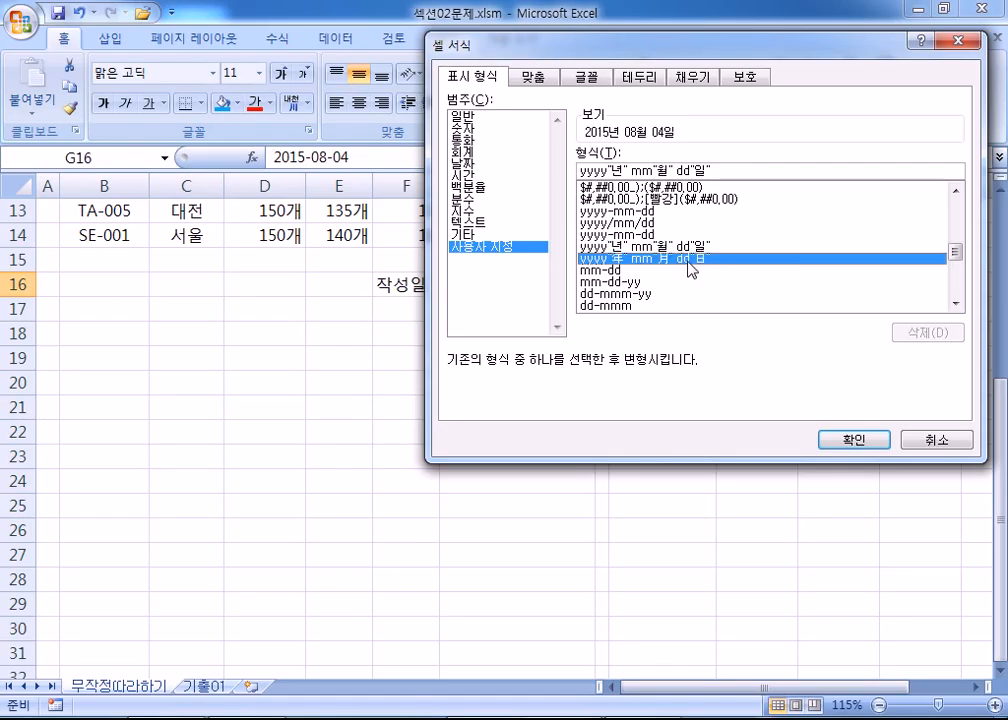
left_click(840, 441)
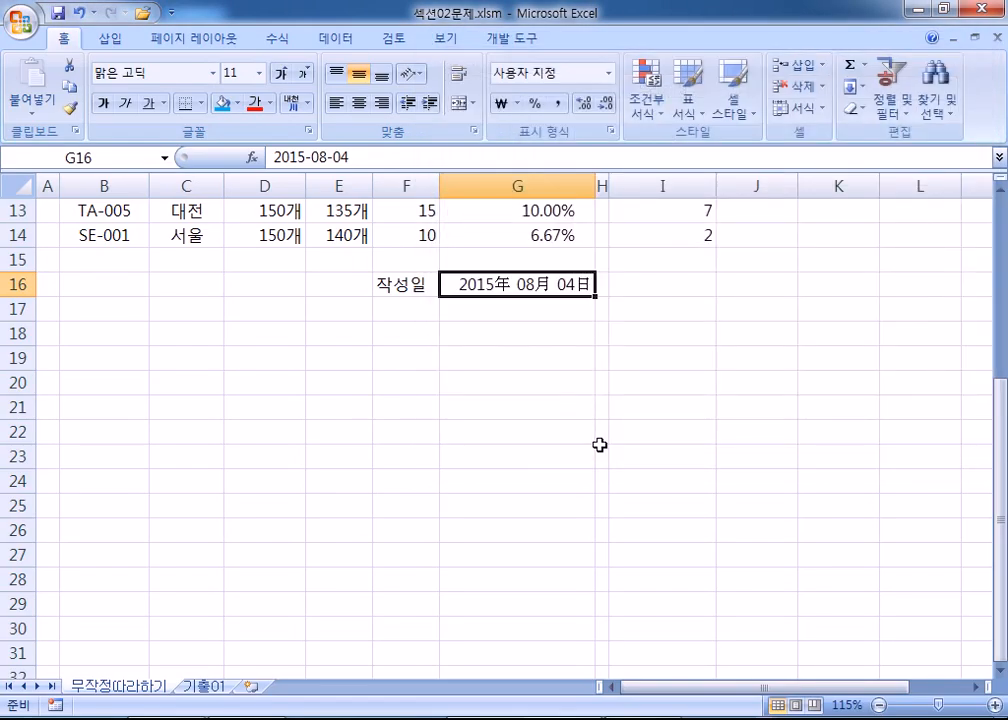
Switch to Notepad and list the symbols yyyy, mm and dd on separate lines below the date format.
key("alt+Tab")
type("yyyy")
key("Return")
type("mm")
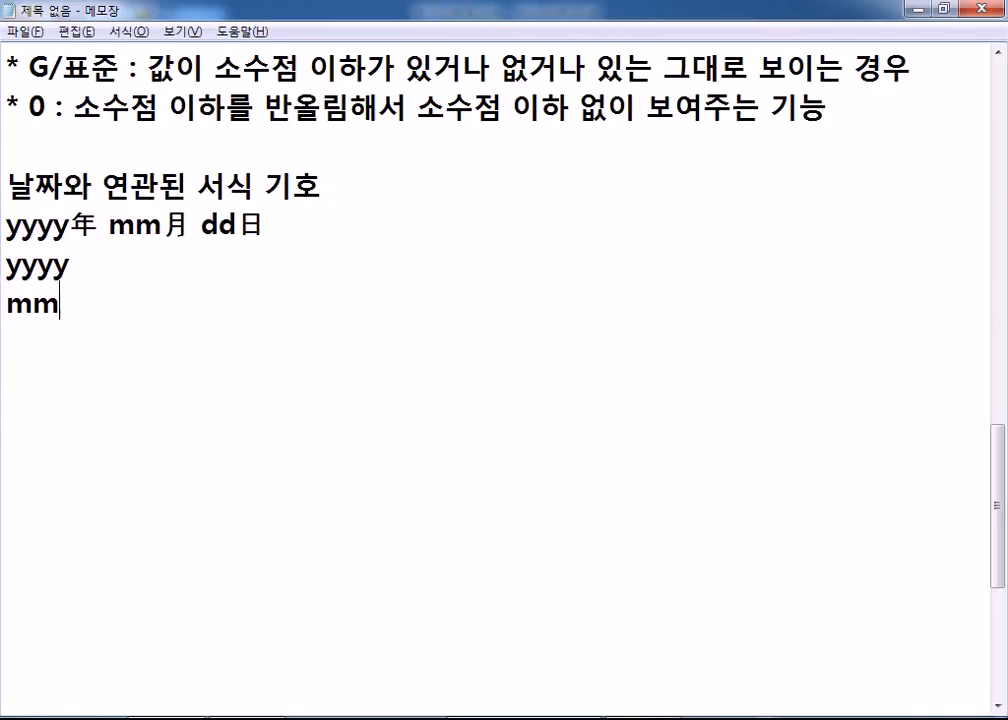
key("Return")
type("dd")
key("Return")
Add the description 연도 4자리 after the yyyy symbol.
key("Up")
key("Up")
key("Up")
key("End")
type("연")
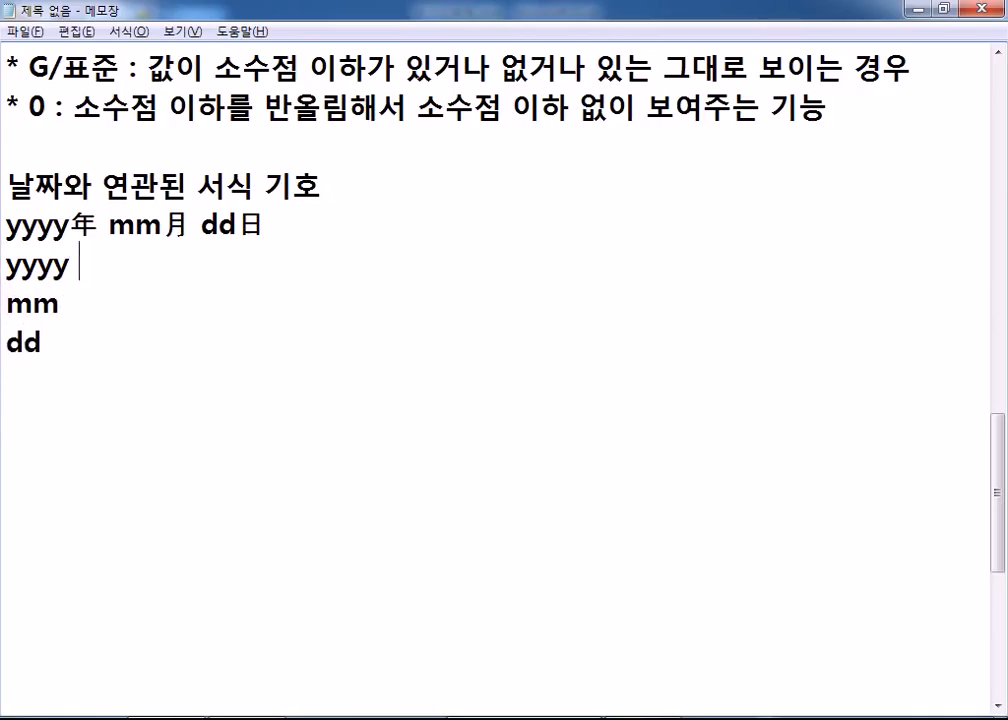
type("도")
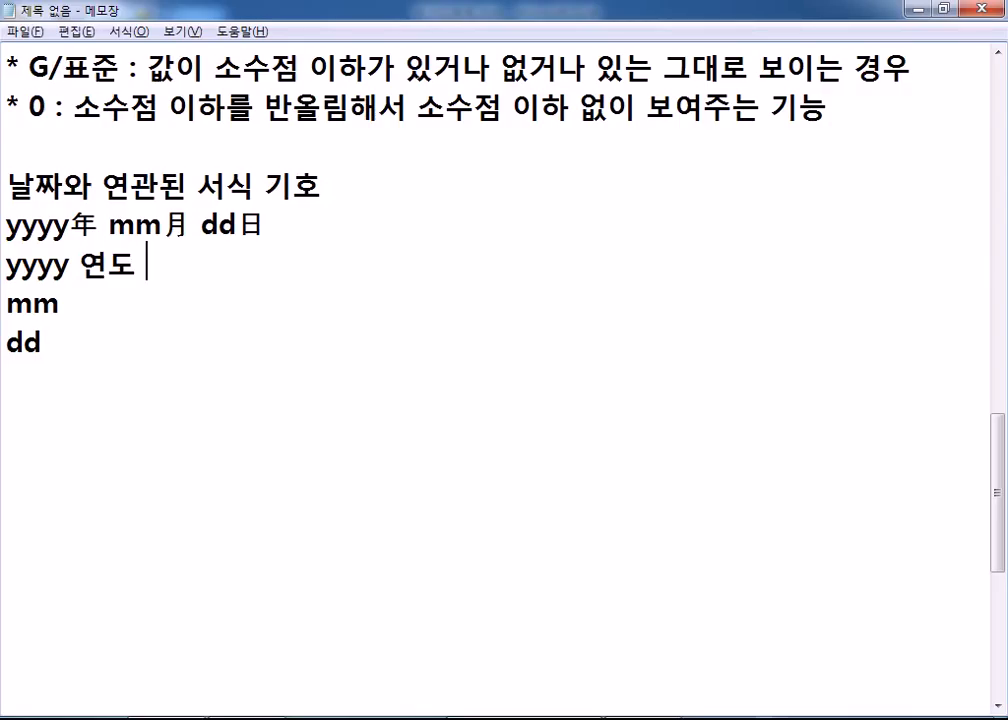
type(" 3")
key("BackSpace")
type("4ㄷㅈ")
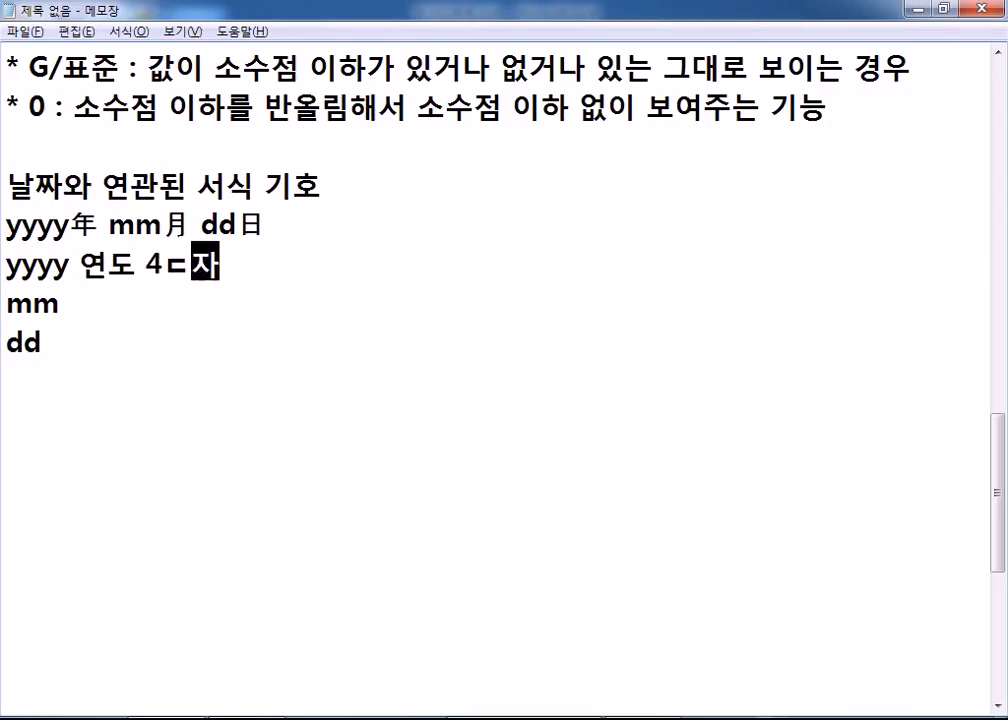
key("BackSpace")
key("BackSpace")
type("ㅈㅏ리")
key("Down")
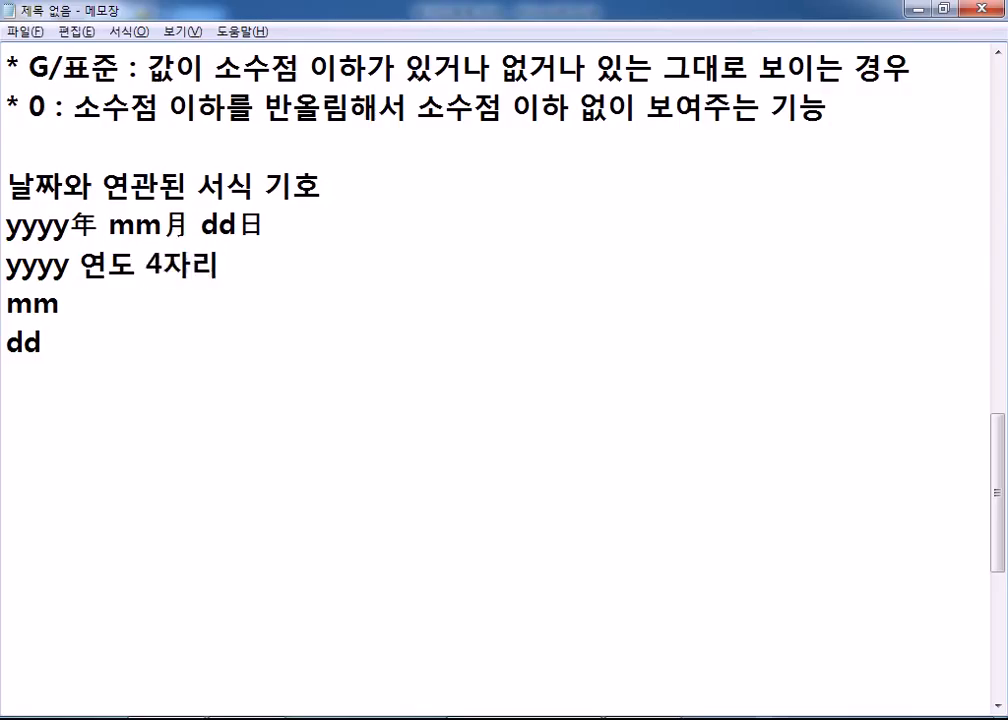
Describe mm as 월 2자리 and dd as 일 2자리 on their lines.
type("월")
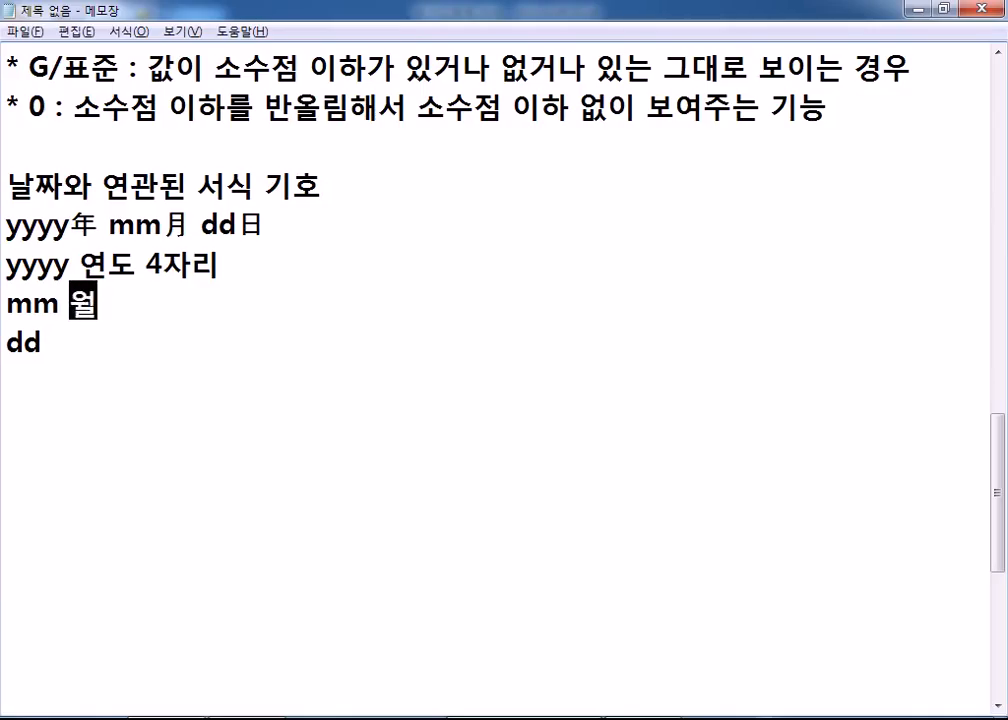
type(" 2자리")
key("Down")
type("이")
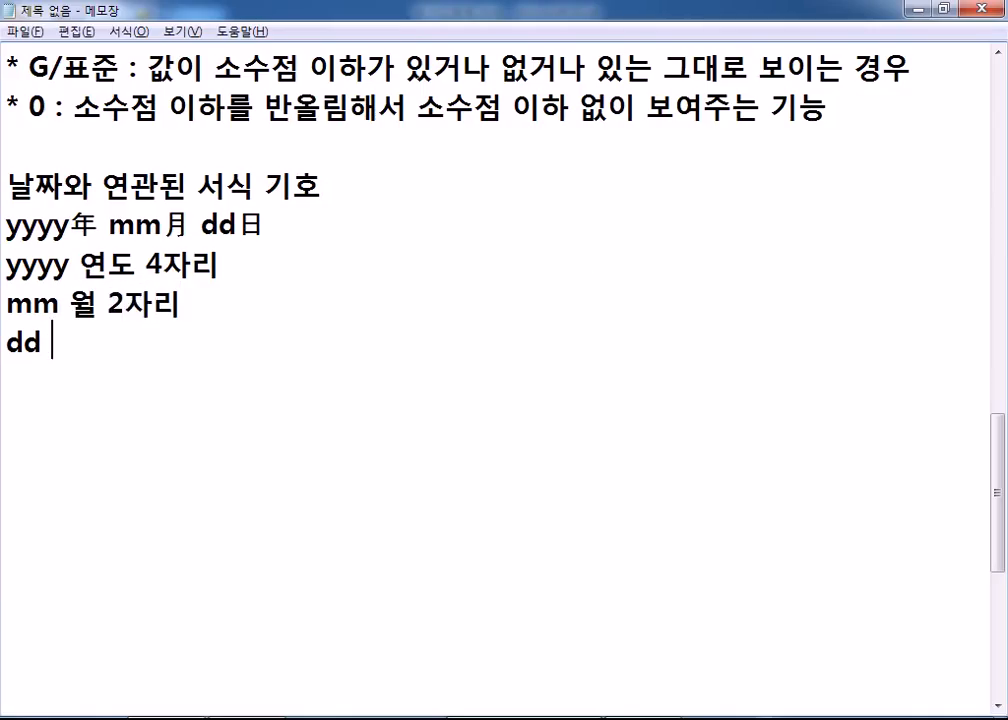
type("ㄹ 2자리")
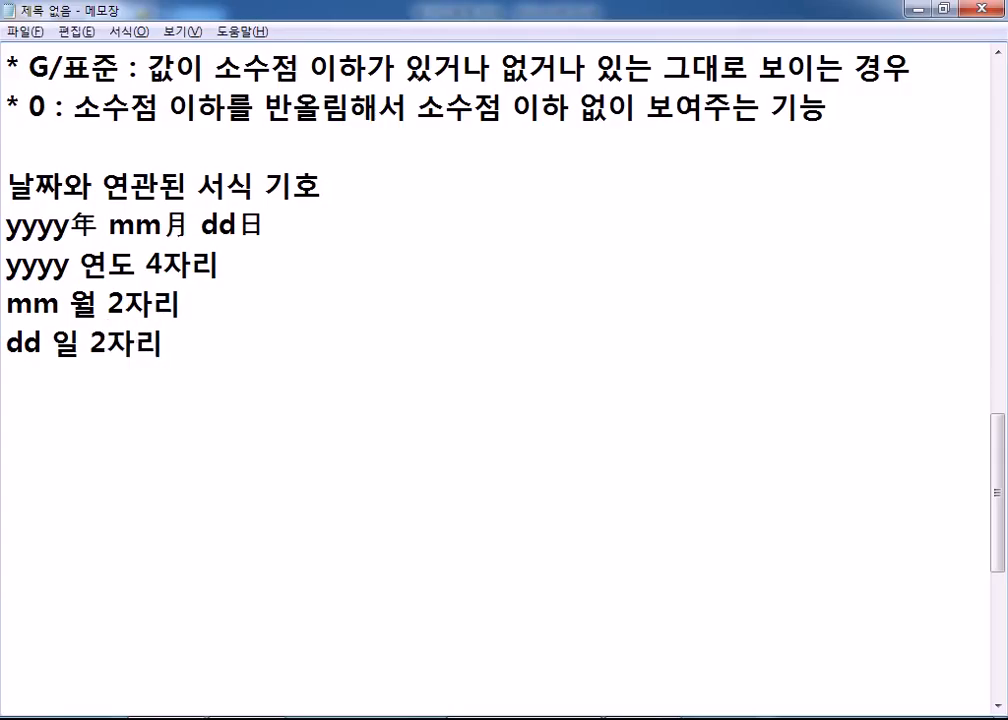
Append the range 01~12 to the mm line and 01~31 to the dd line.
key("Up")
key("Right")
type("01")
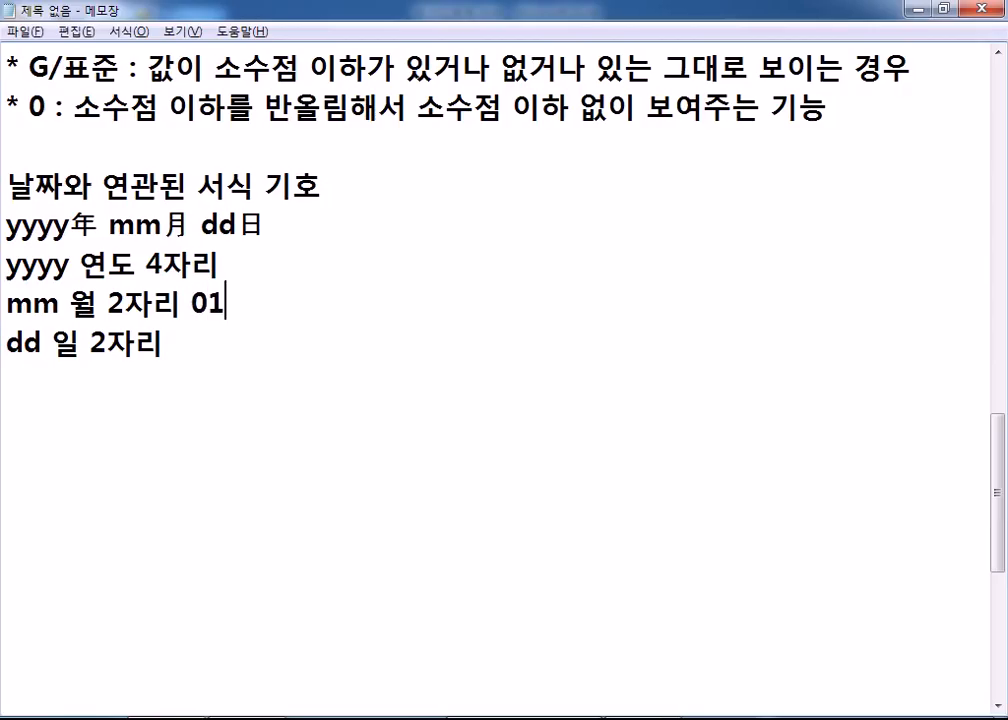
type("~12")
key("Down")
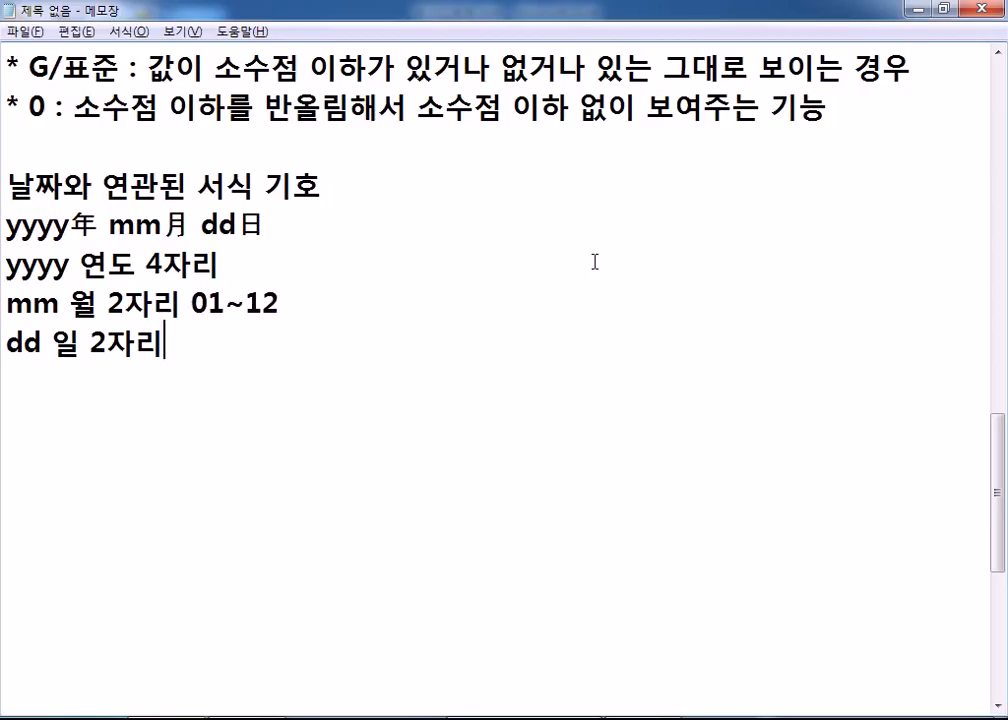
type("01~31")
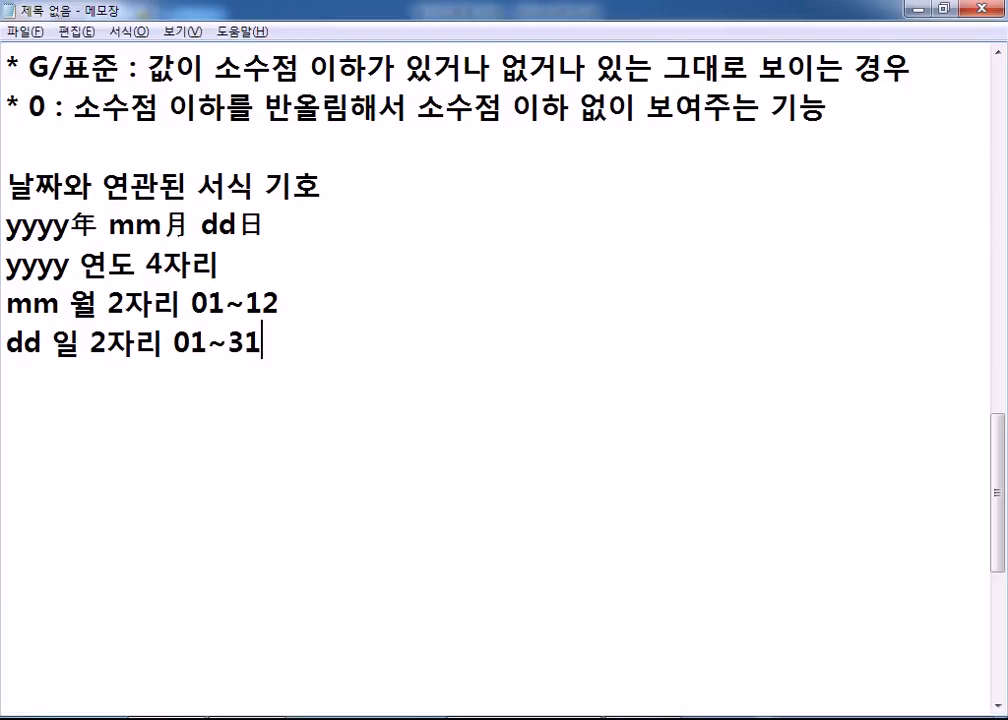
Insert the line m 월 1자리 1~12 between the mm and dd lines.
key("Up")
key("End")
key("Return")
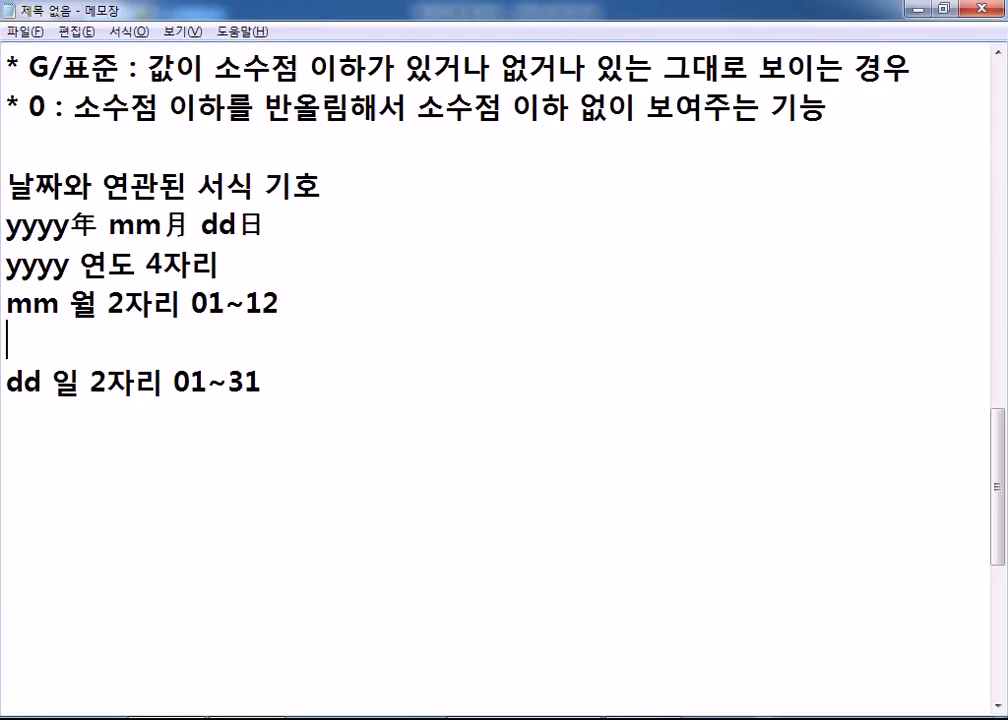
type("m ")
type("월 ")
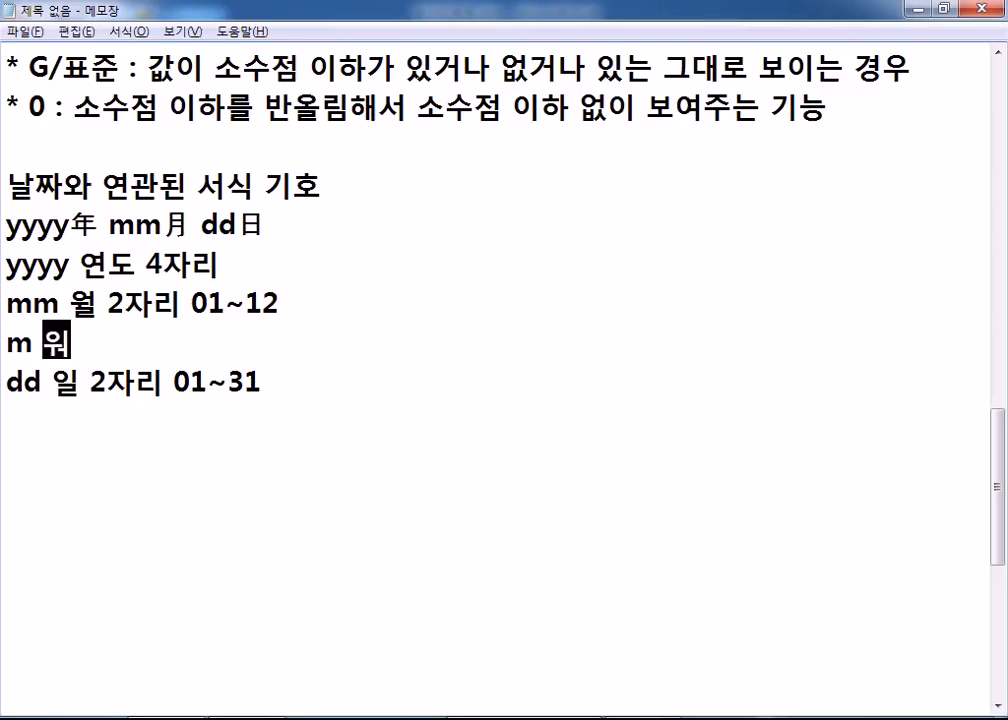
type("1자리")
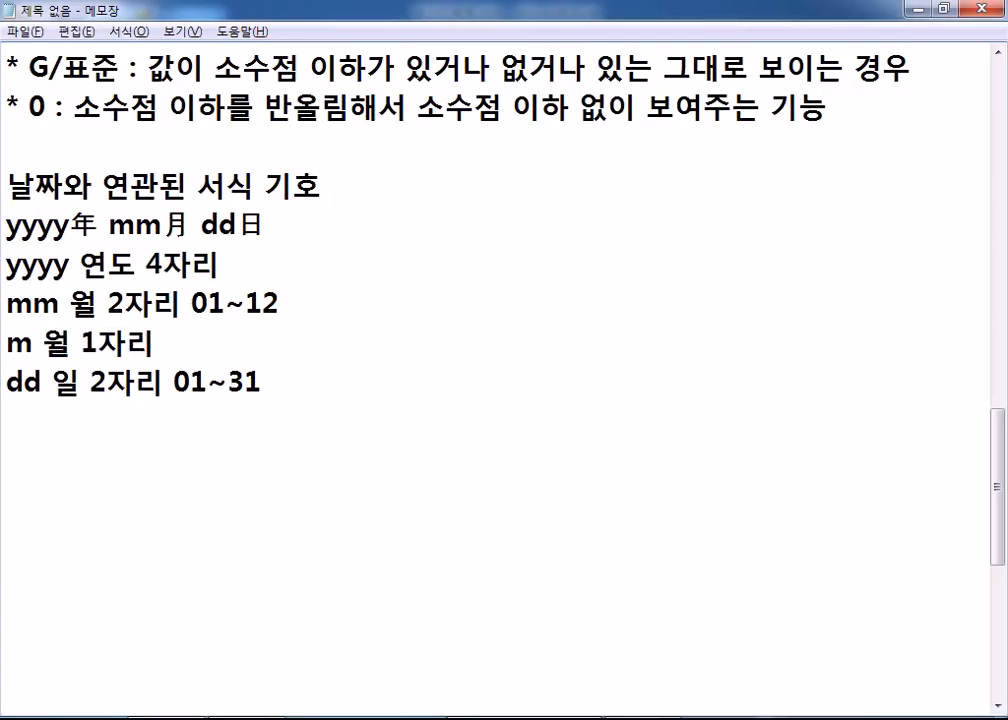
type(" 1~12")
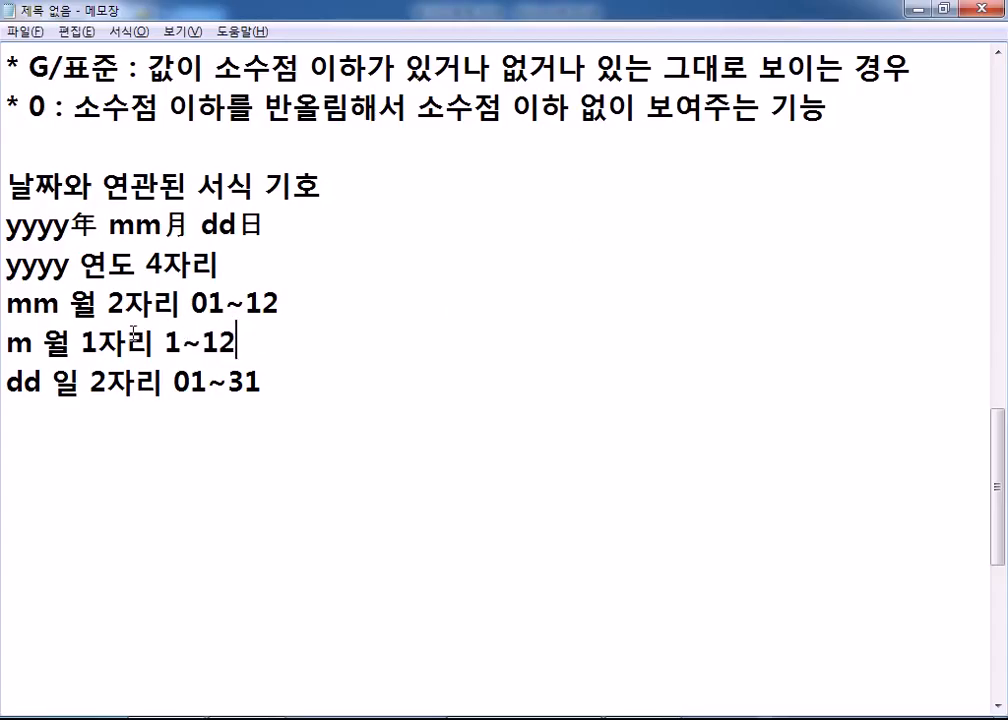
left_click(96, 343)
left_click_drag(240, 343, 212, 341)
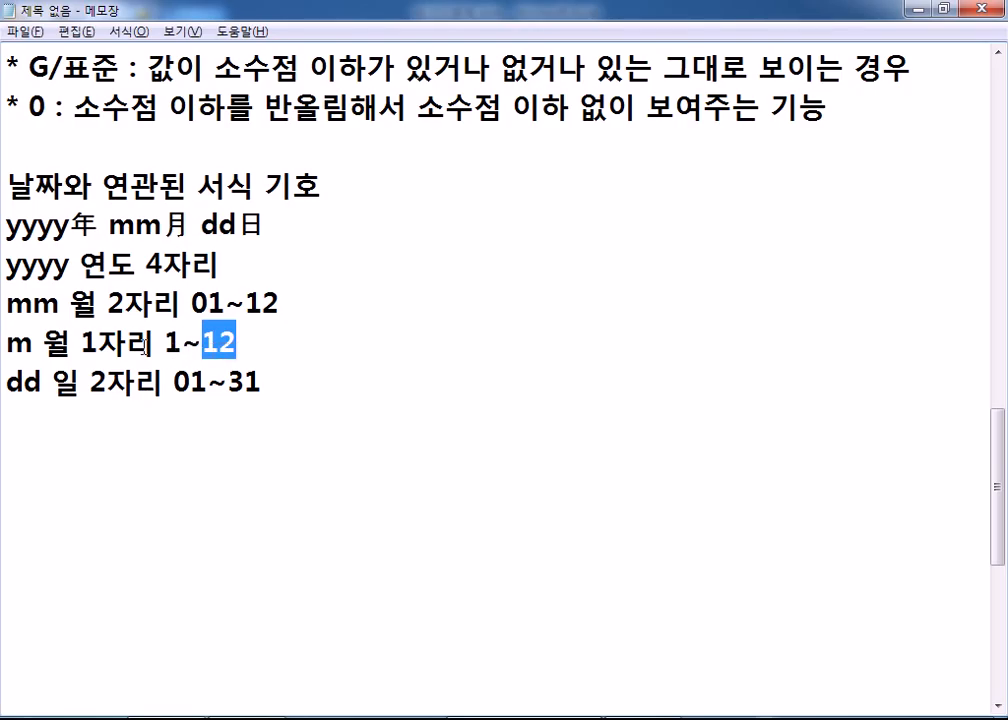
left_click_drag(12, 305, 56, 305)
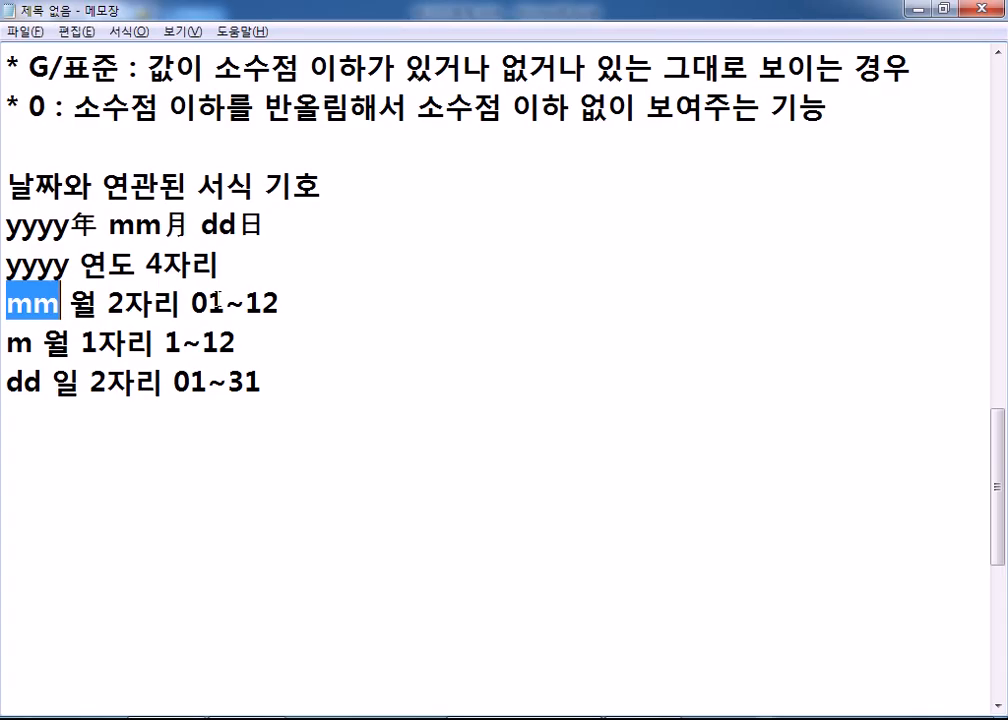
Insert the line yy 연도 2자리 below the yyyy line.
left_click(272, 272)
key("Return")
type("yy 녀")
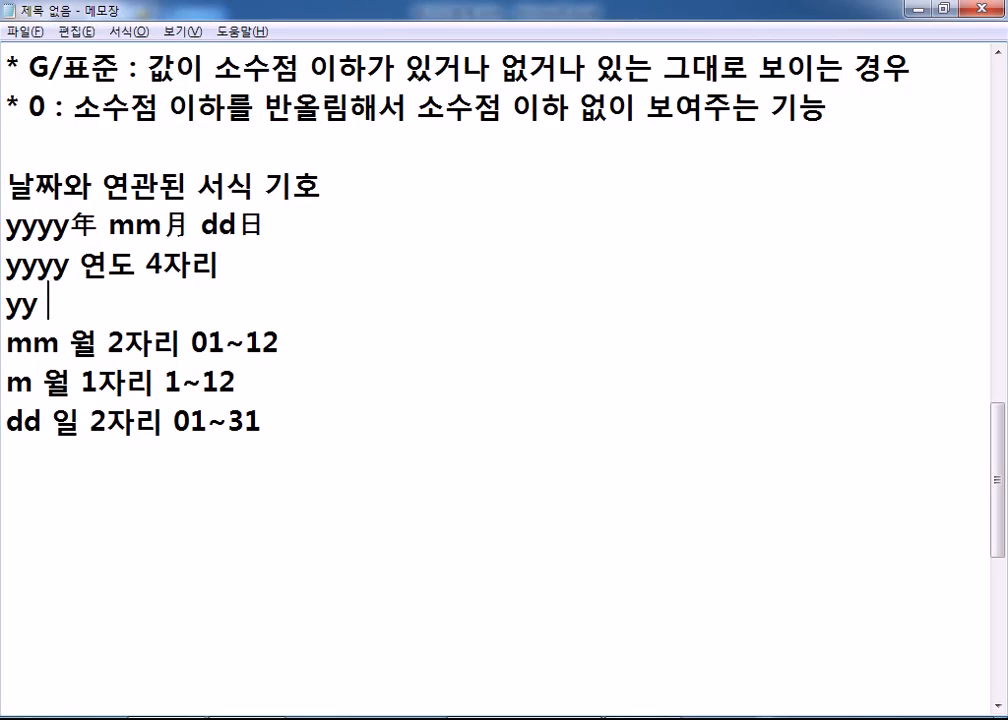
key("BackSpace")
key("BackSpace")
type("연도 2")
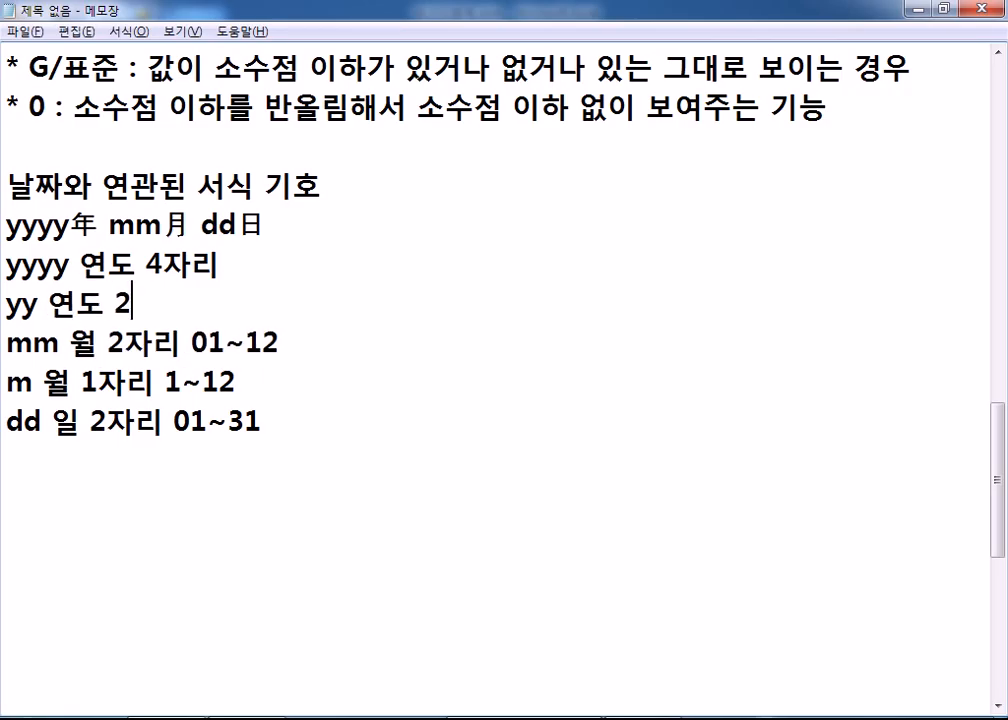
type("자리")
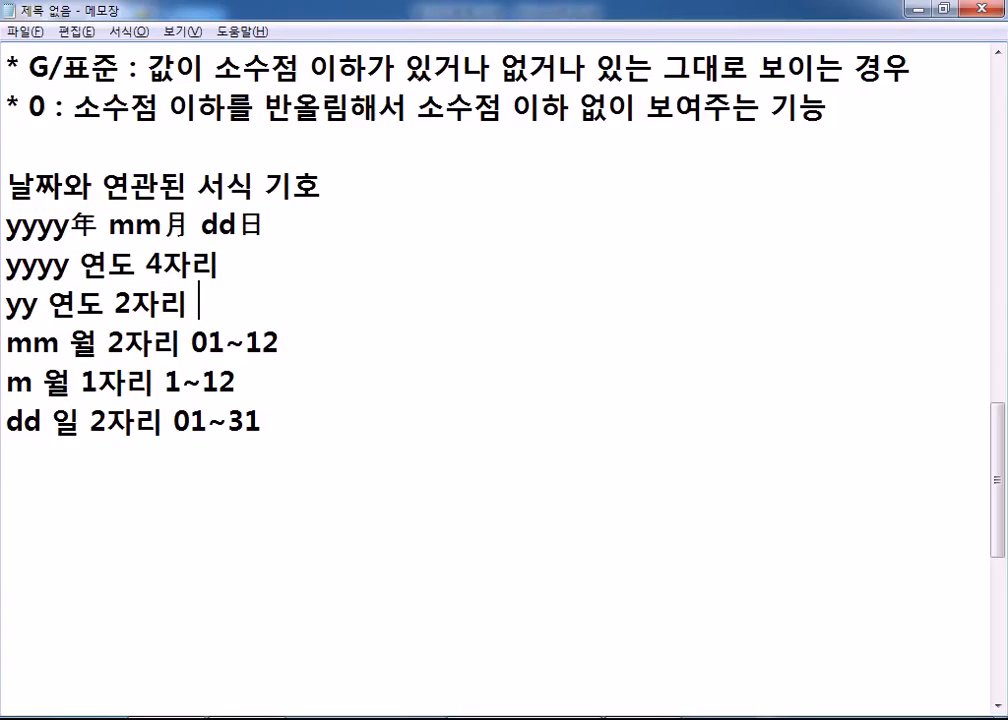
type("16")
key("BackSpace")
key("BackSpace")
key("BackSpace")
Add the line d 일 1자리 below the dd line.
key("Down")
key("Down")
key("Down")
key("Down")
type("ㅇ")
key("BackSpace")
type("d dlf")
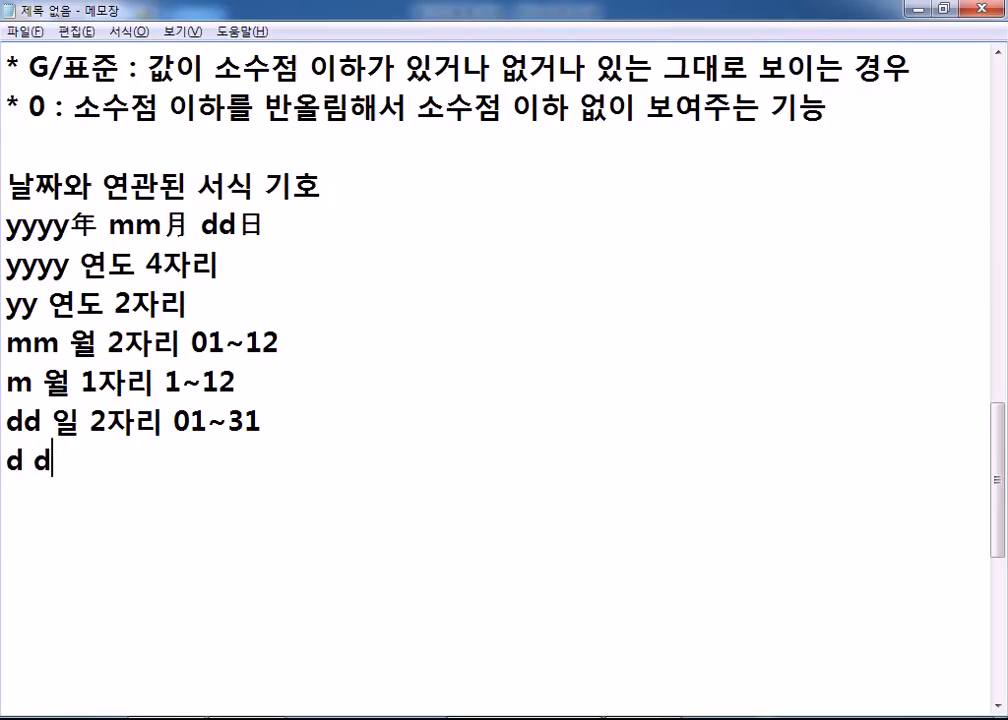
key("BackSpace")
key("BackSpace")
key("BackSpace")
key("Hangul")
type("일 1")
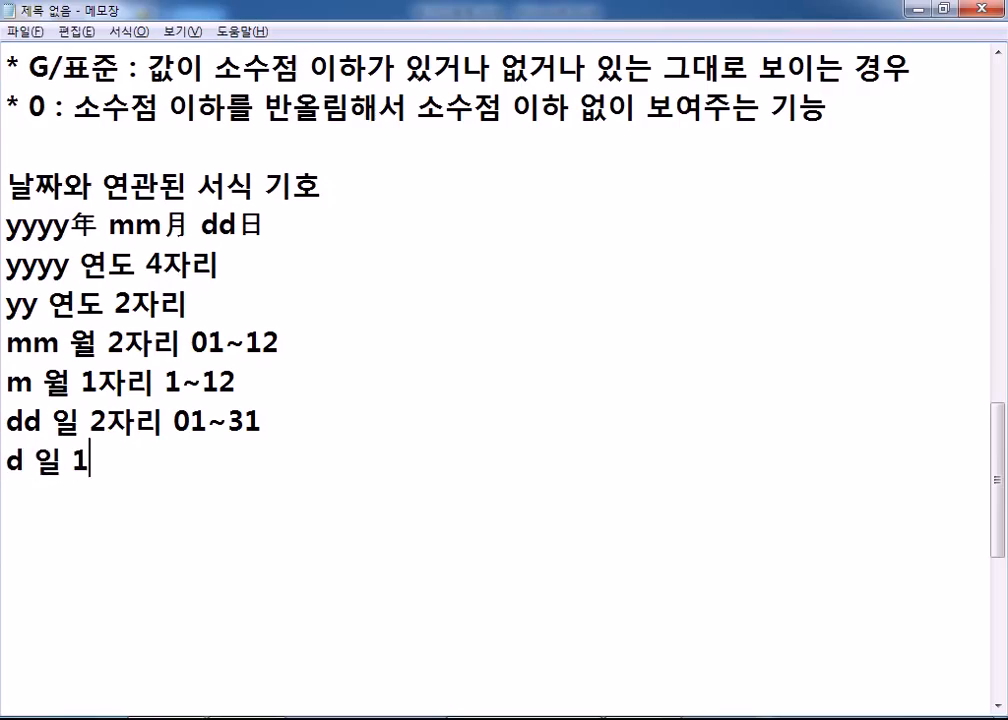
type("ㅈㅏ리 ")
Append the range 1~31 to the d line and start a new line below it.
type("1~21")
key("BackSpace")
key("BackSpace")
type("31")
key("Return")
scroll(256, 276, "down", 1)
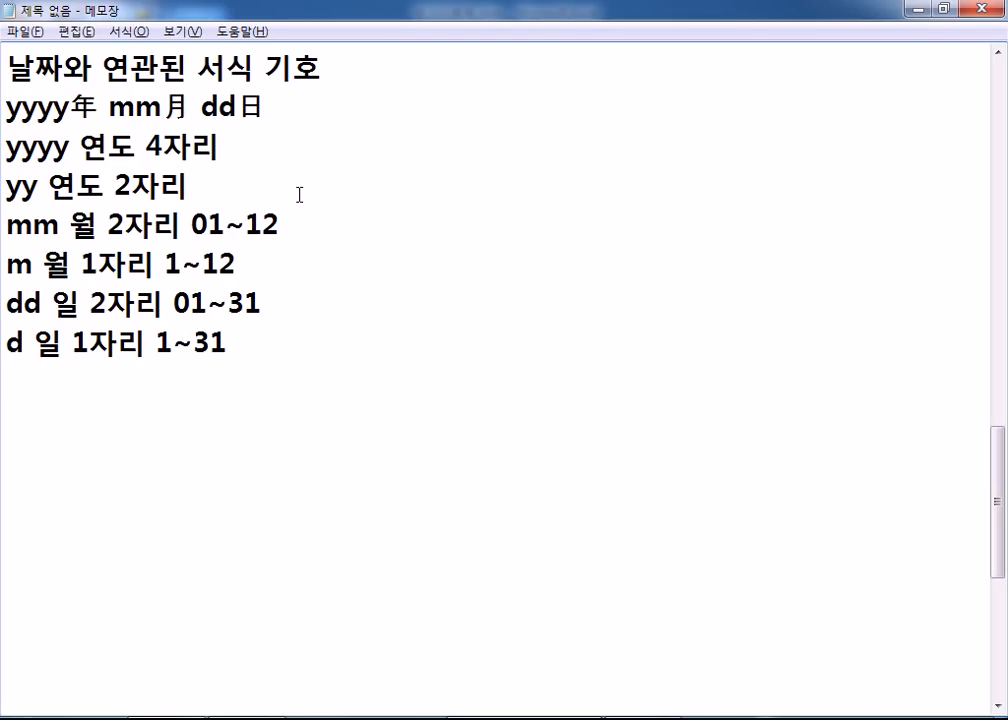
left_click(268, 196)
key("Return")
type("mmm")
key("Home")
key("Return")
key("Up")
type("m")
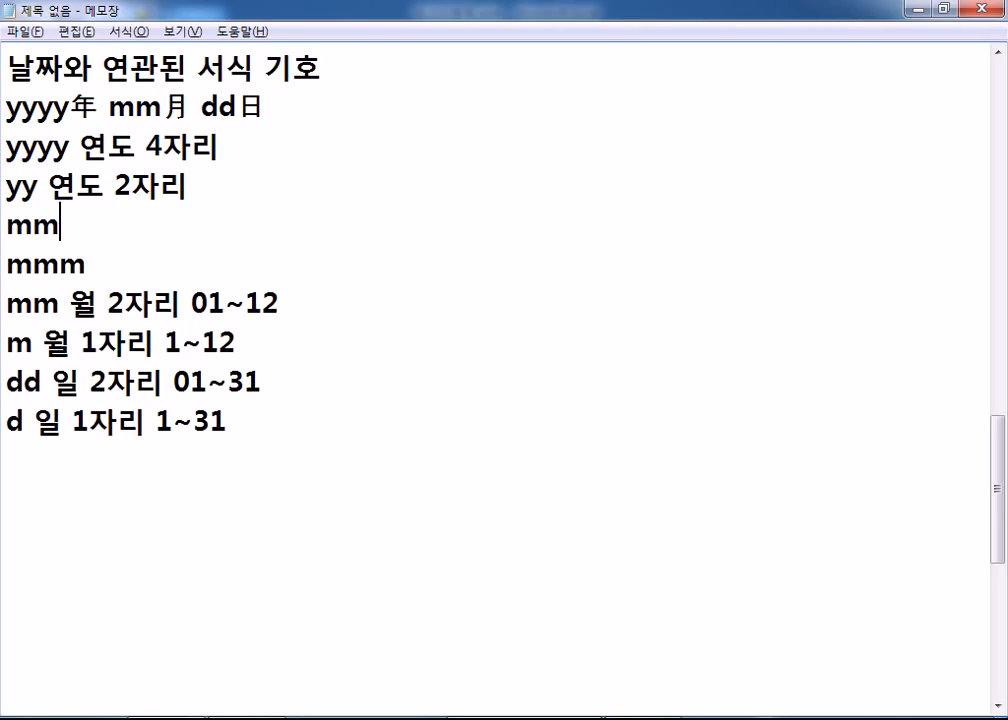
key("BackSpace")
key("BackSpace")
key("Down")
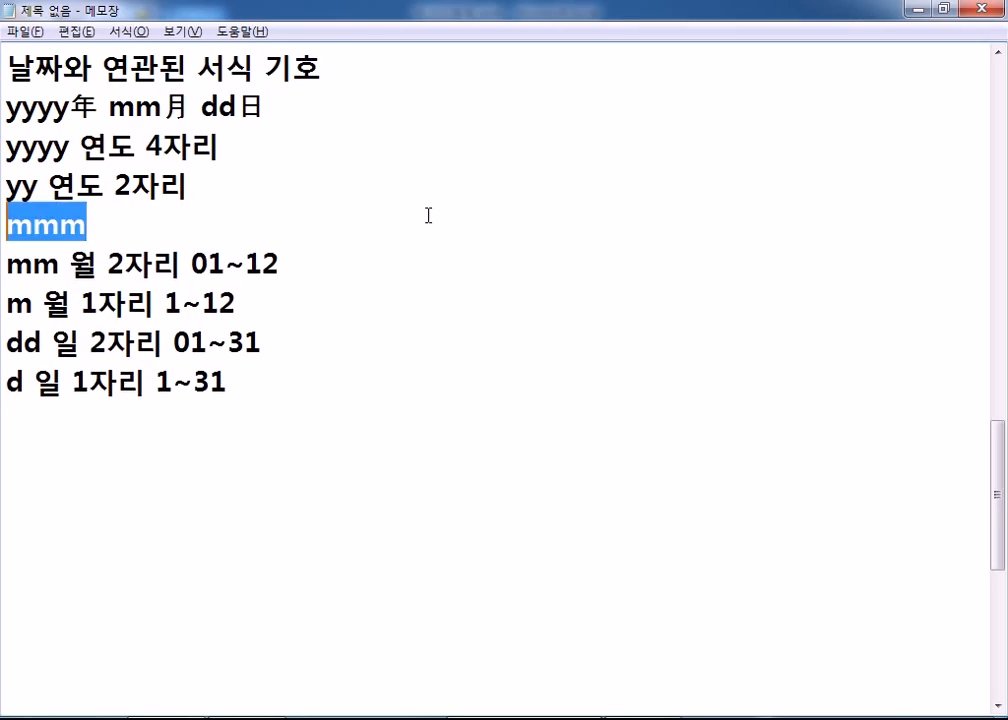
key("shift+Home")
key("BackSpace")
key("Delete")
Add the symbols mmm and mmmm on two new lines below the d line.
key("Down")
key("Down")
key("Down")
key("Down")
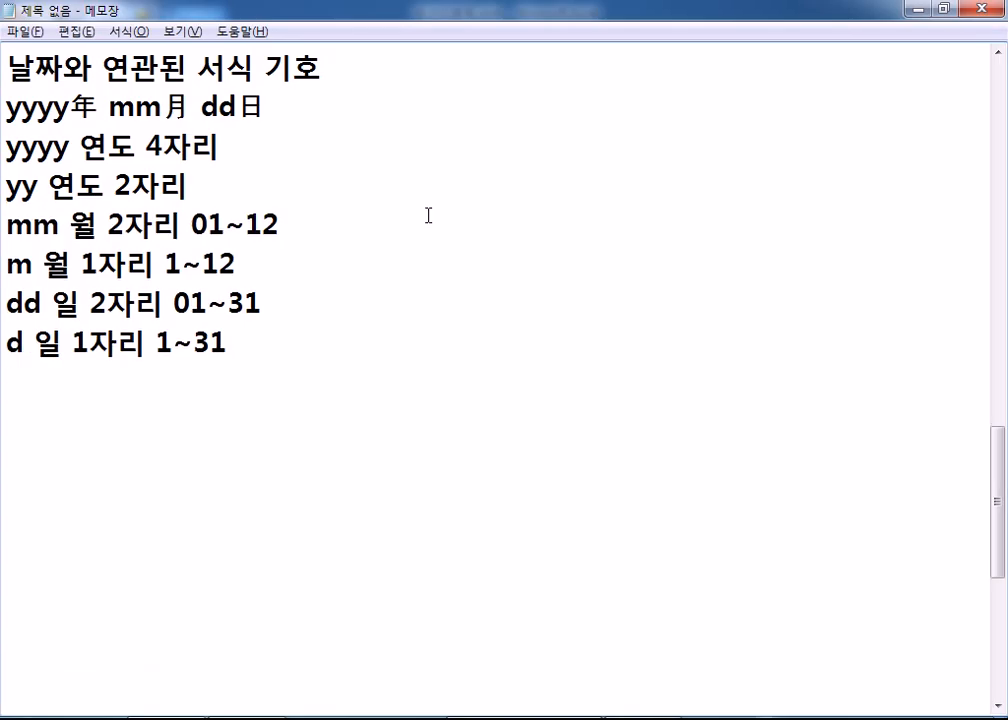
type("ddd")
key("BackSpace")
key("BackSpace")
key("BackSpace")
type("mmm")
key("Return")
type("mmmm")
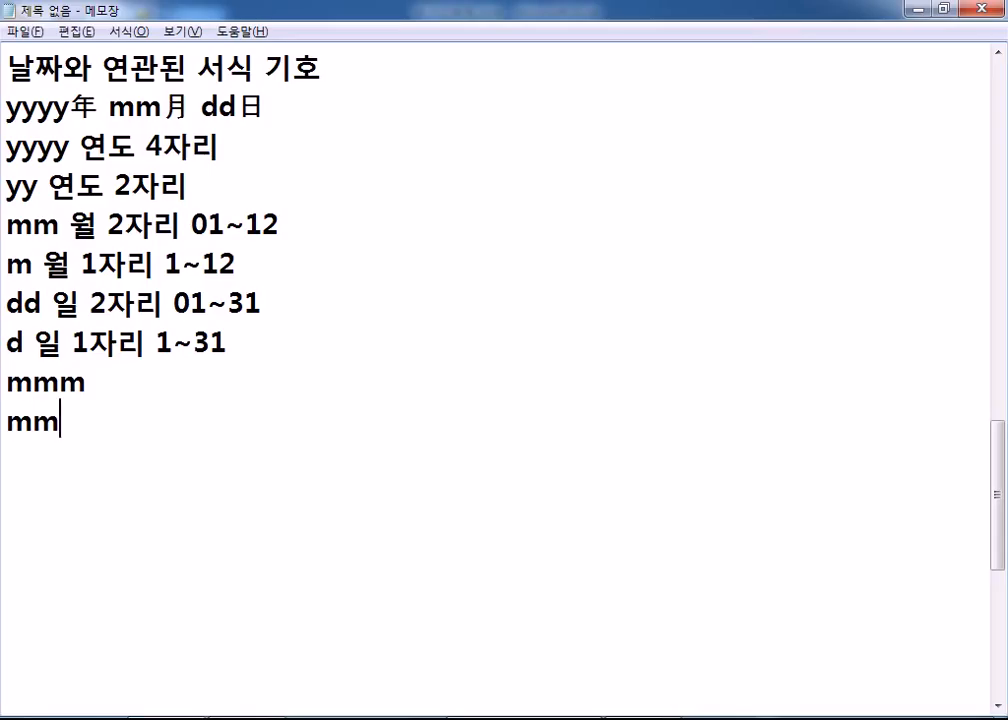
Describe mmm on its line as 월 3자리 JAN,,,, OCT, DEC.
key("Up")
type("dn")
key("BackSpace")
key("BackSpace")
key("Hangul")
type("월 3자리 ")
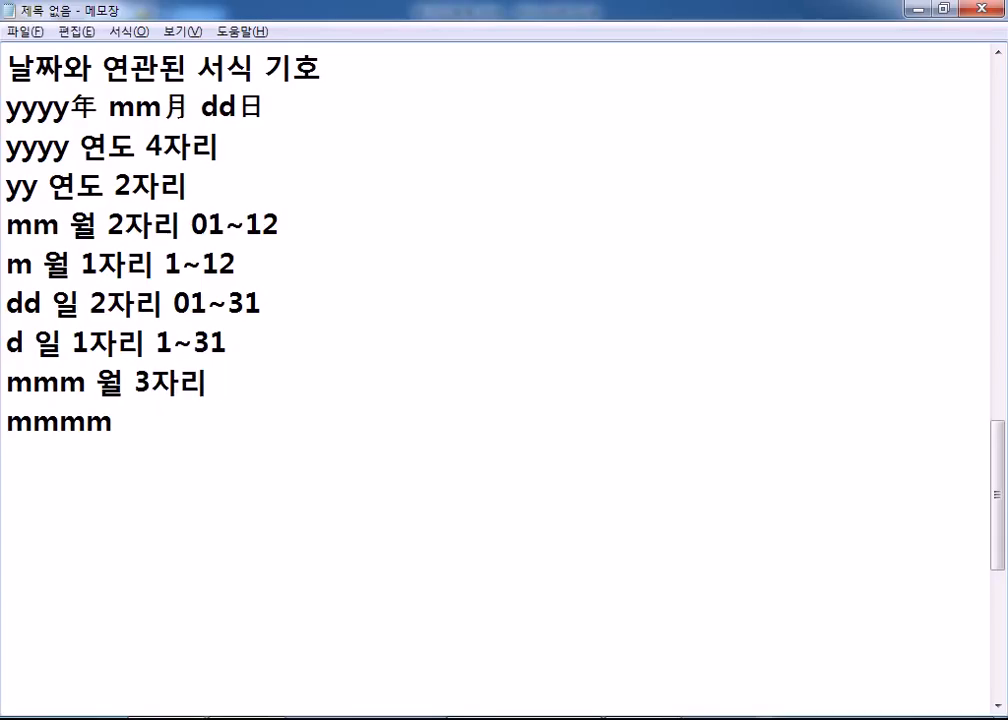
type("JAN,")
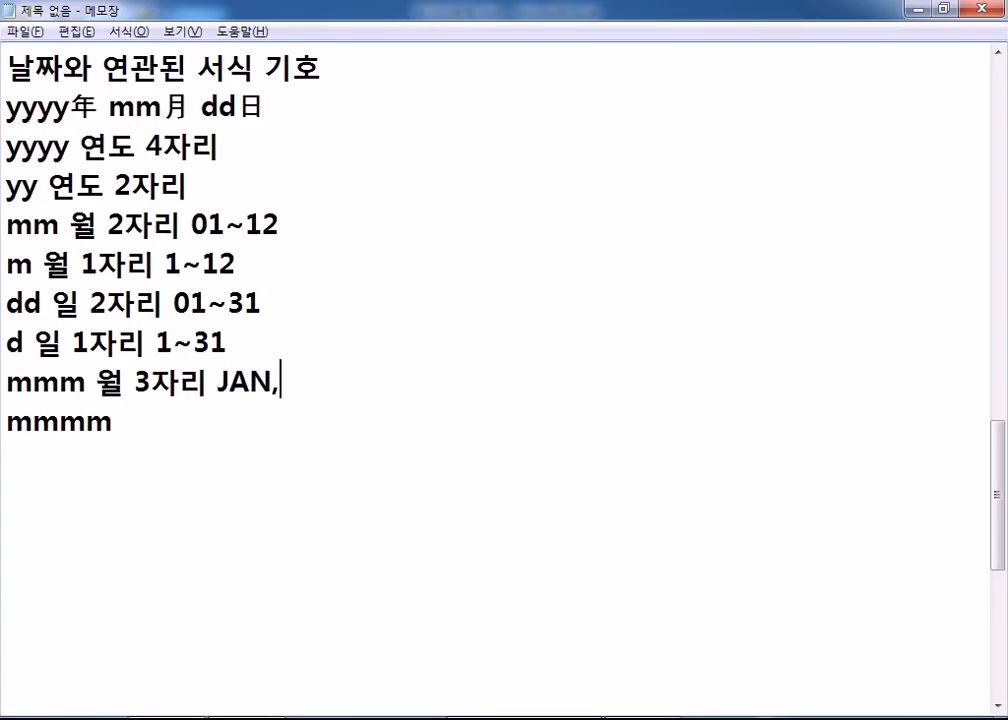
type(",,, OCT")
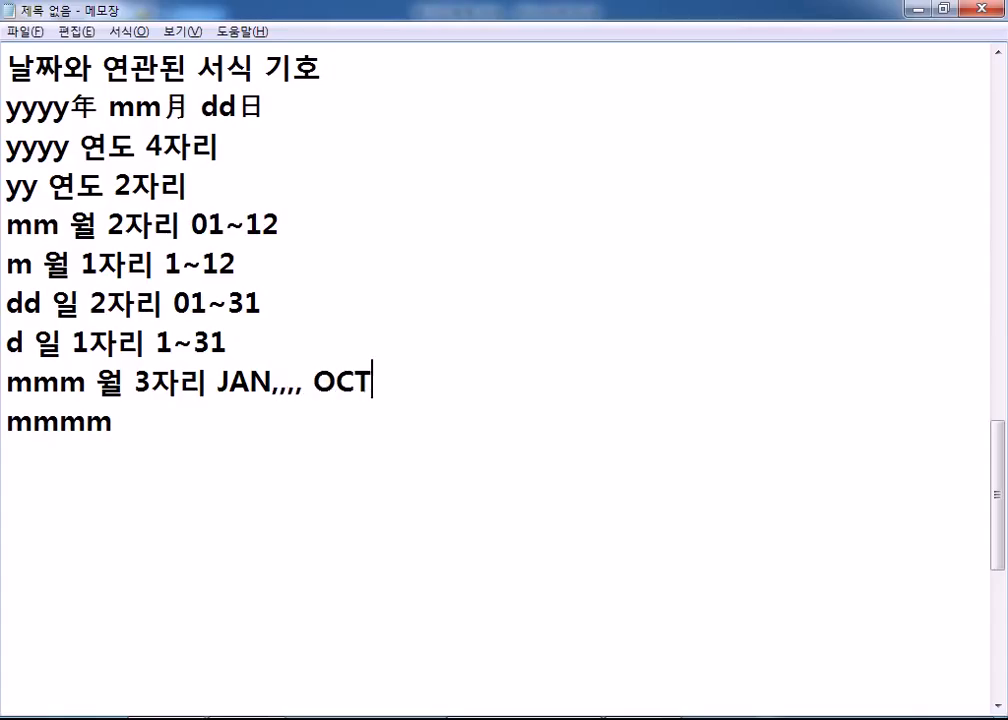
type(", DEC")
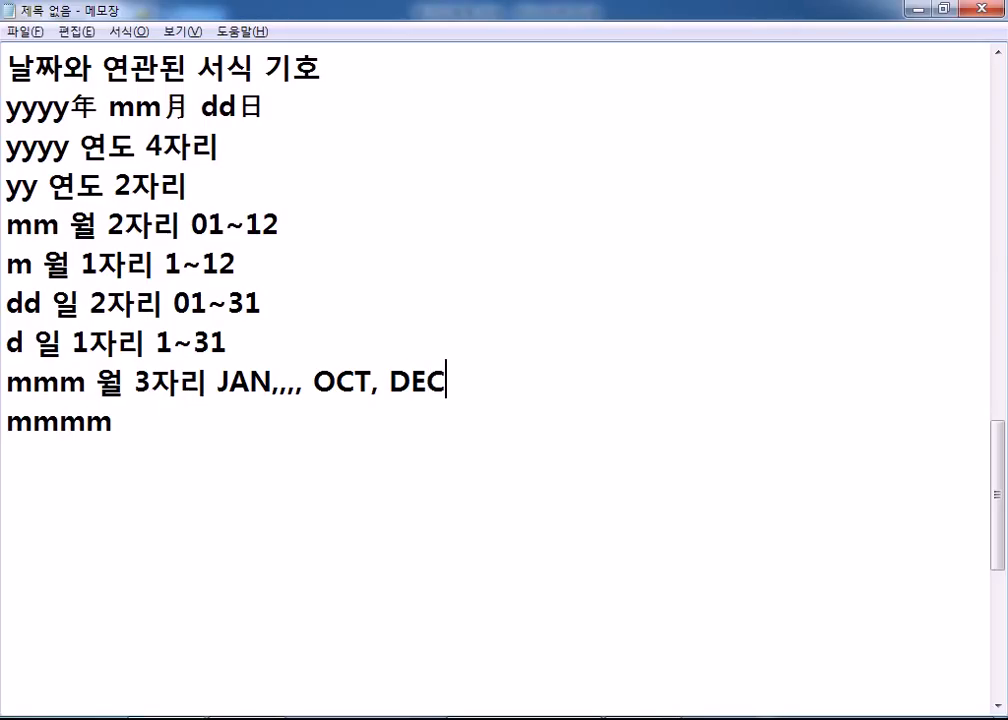
Describe mmmm on its line as 월 4자리 OCTOBER, DECEMBER.
key("Down")
type("d")
key("BackSpace")
type("월 3")
key("BackSpace")
type("4자리 ")
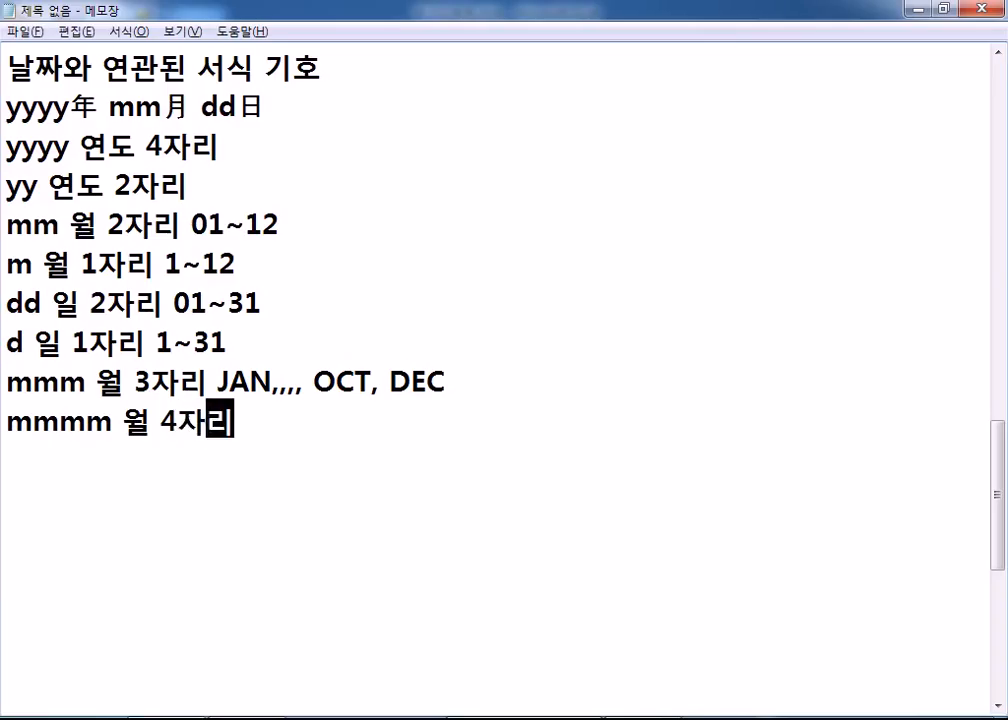
type("OCT")
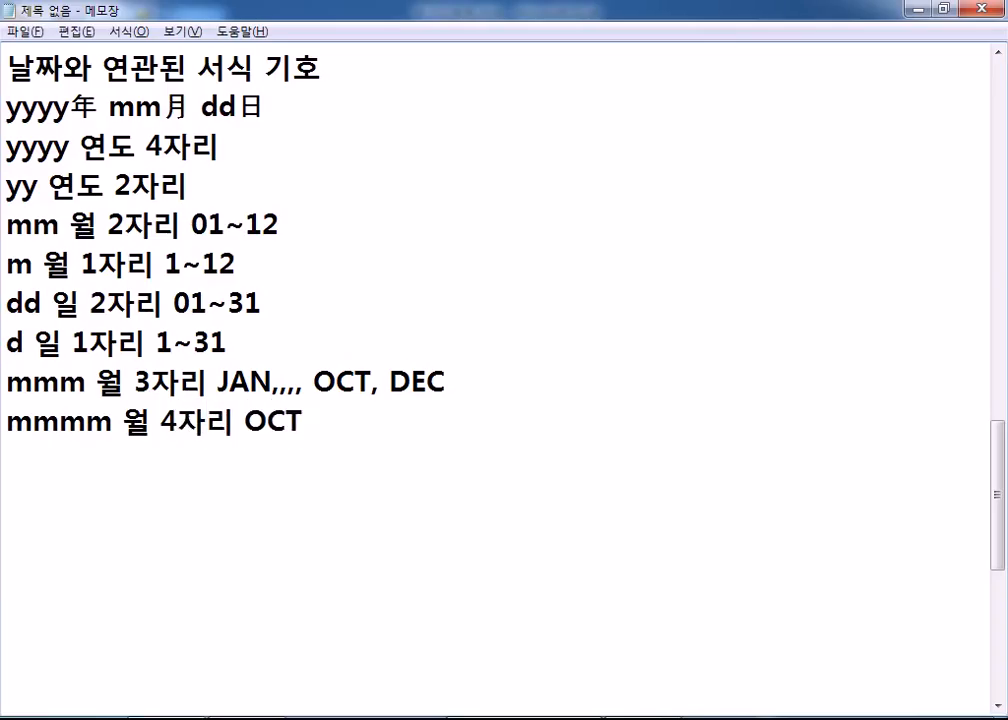
type("OBER,")
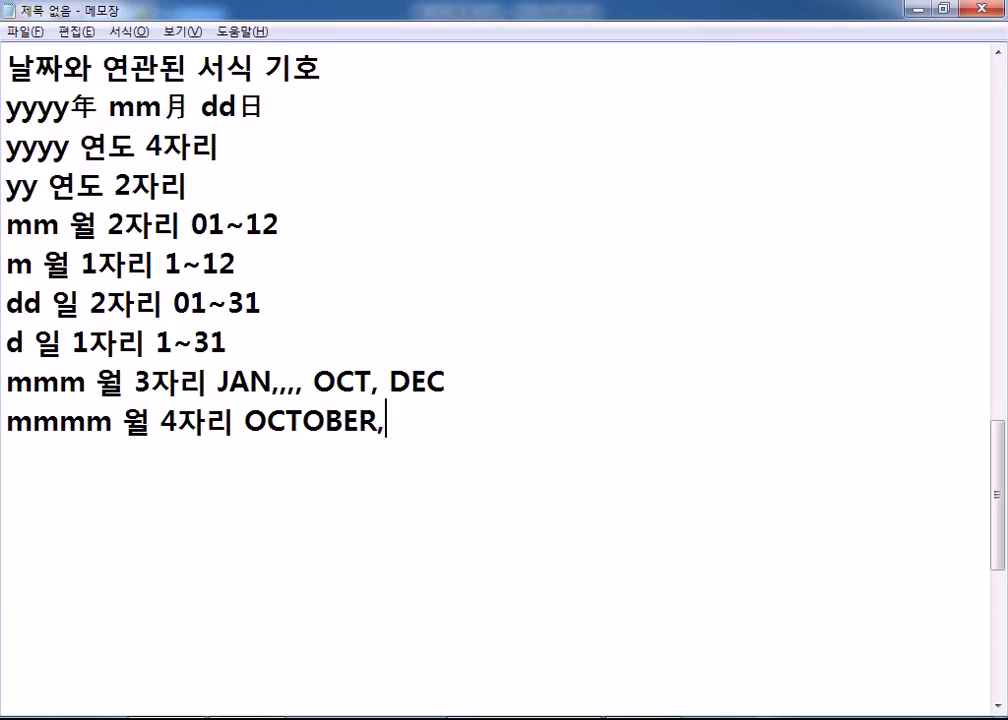
type(" DECEMBER")
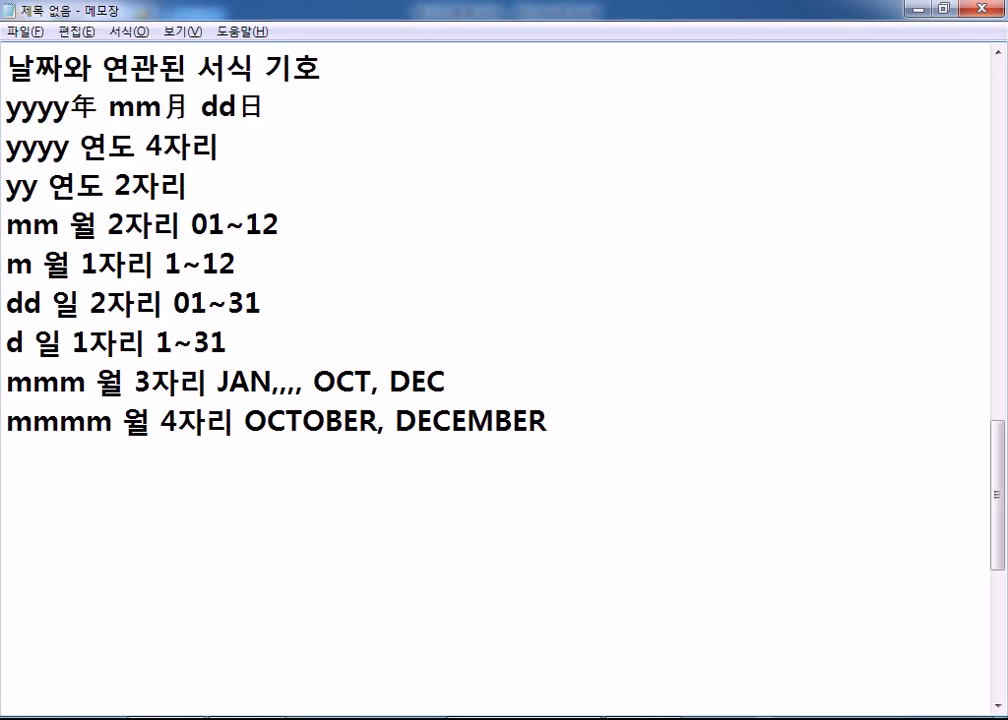
Add the line ddd 요일 Sun, Mon below the mmmm line.
scroll(448, 196, "down", 1)
key("Return")
type("ㅇ")
key("BackSpace")
type("ddd :")
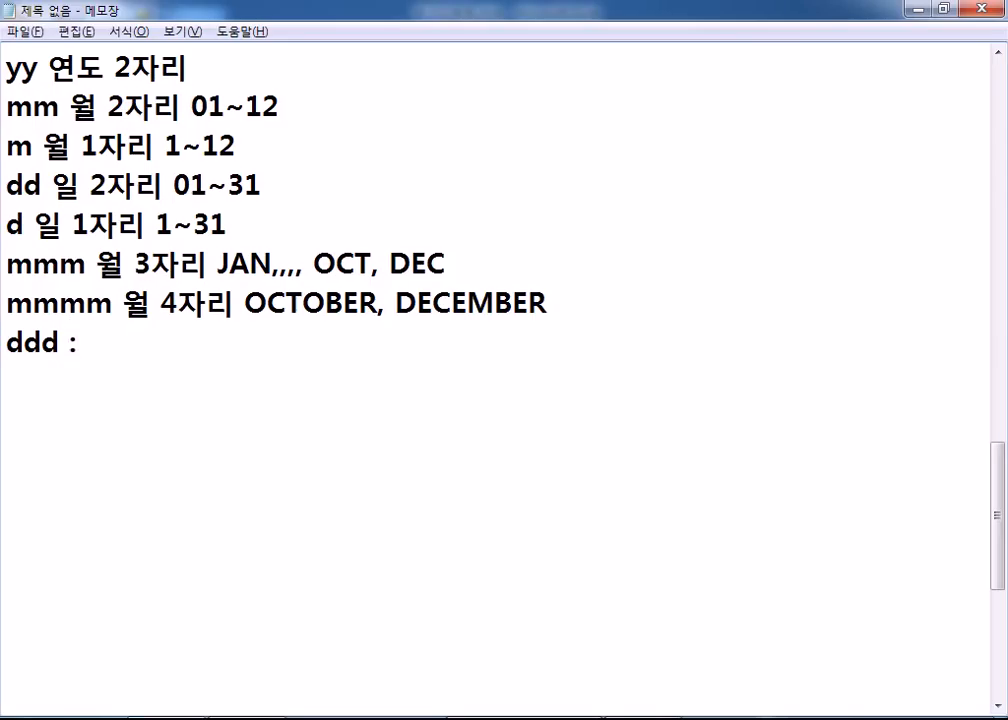
key("BackSpace")
type("일")
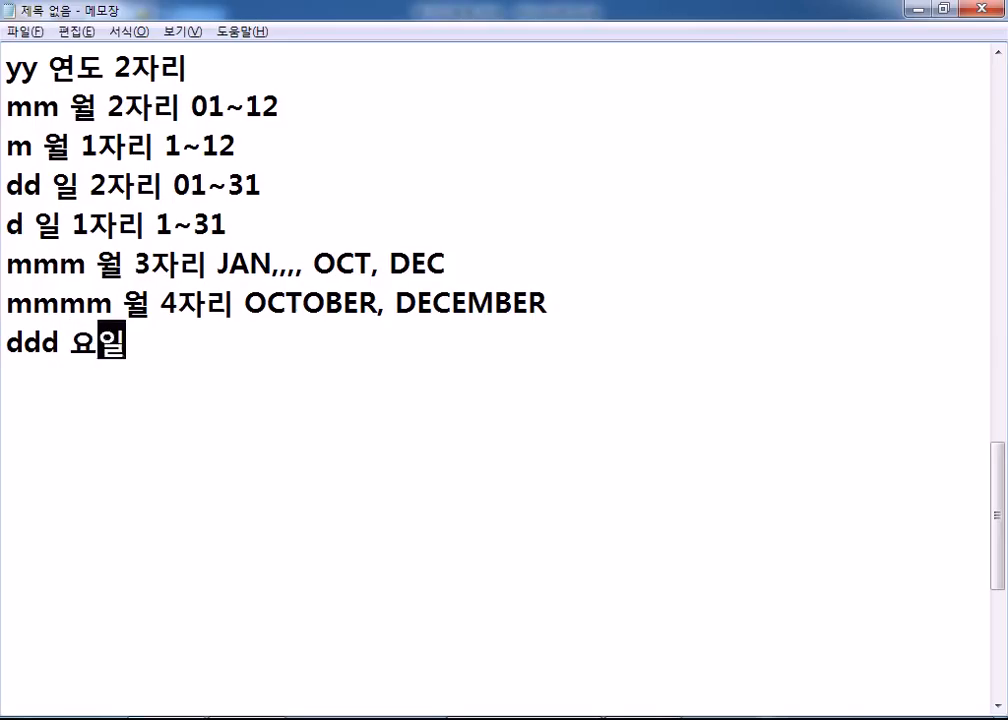
type(" Sunm,")
key("BackSpace")
key("BackSpace")
type(", Mon")
Add the line dddd 요일 Sunday, Monday below the ddd line.
key("Return")
type("ㅇ")
key("BackSpace")
key("Hangul")
type("dddd")
key("Hangul")
type("요이ㅏㄹ")
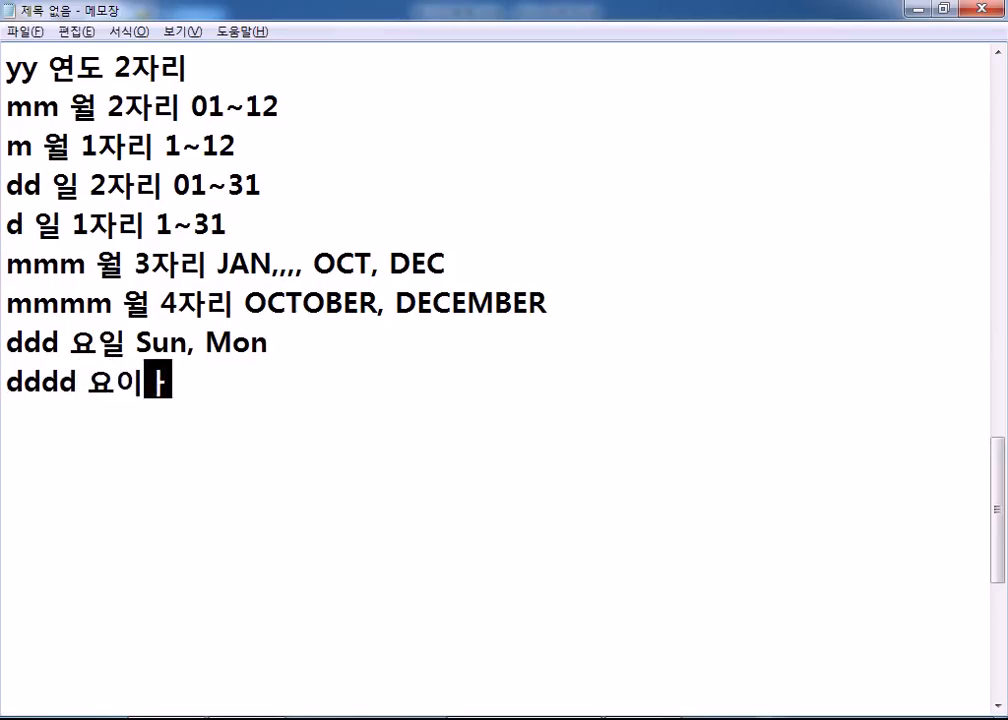
key("BackSpace")
key("BackSpace")
key("BackSpace")
type("일")
key("Hangul")
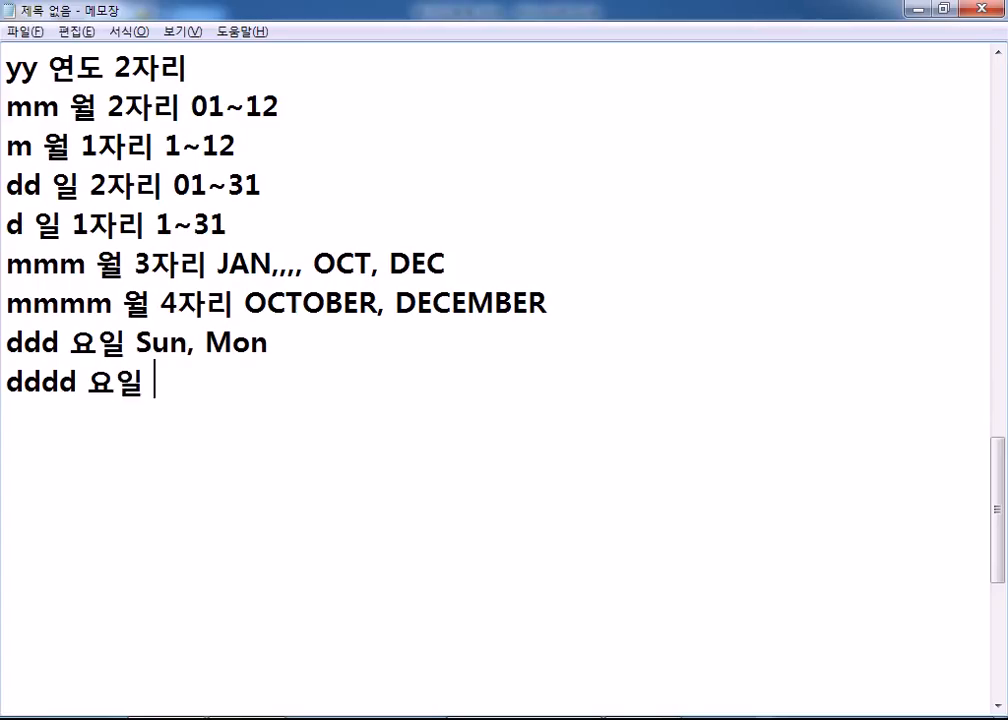
type("Sunday, ")
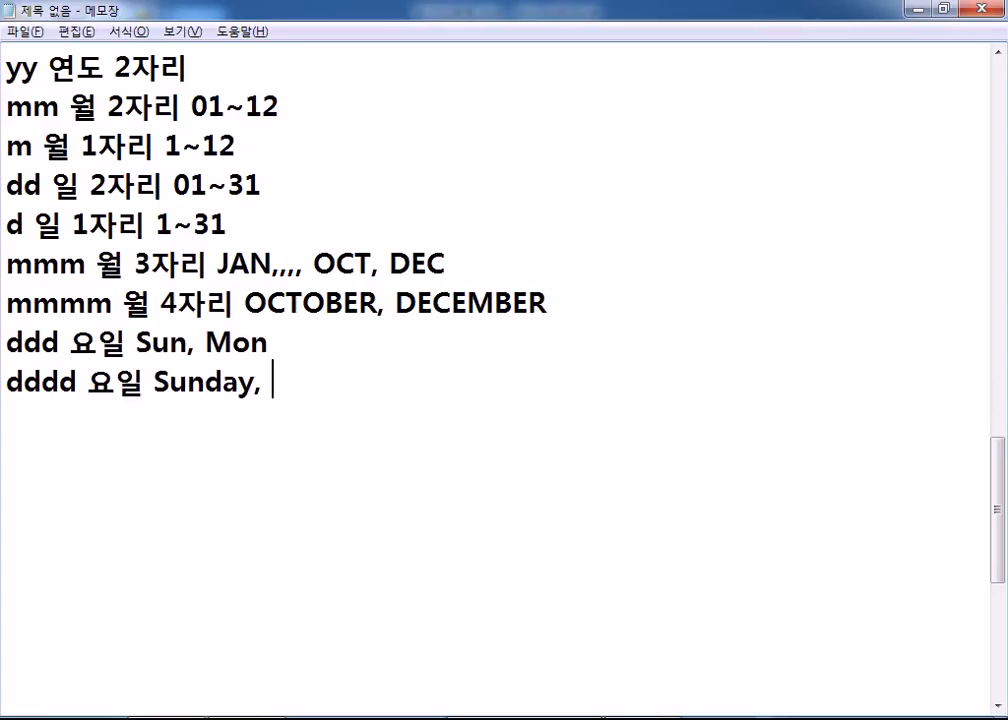
type("Monday")
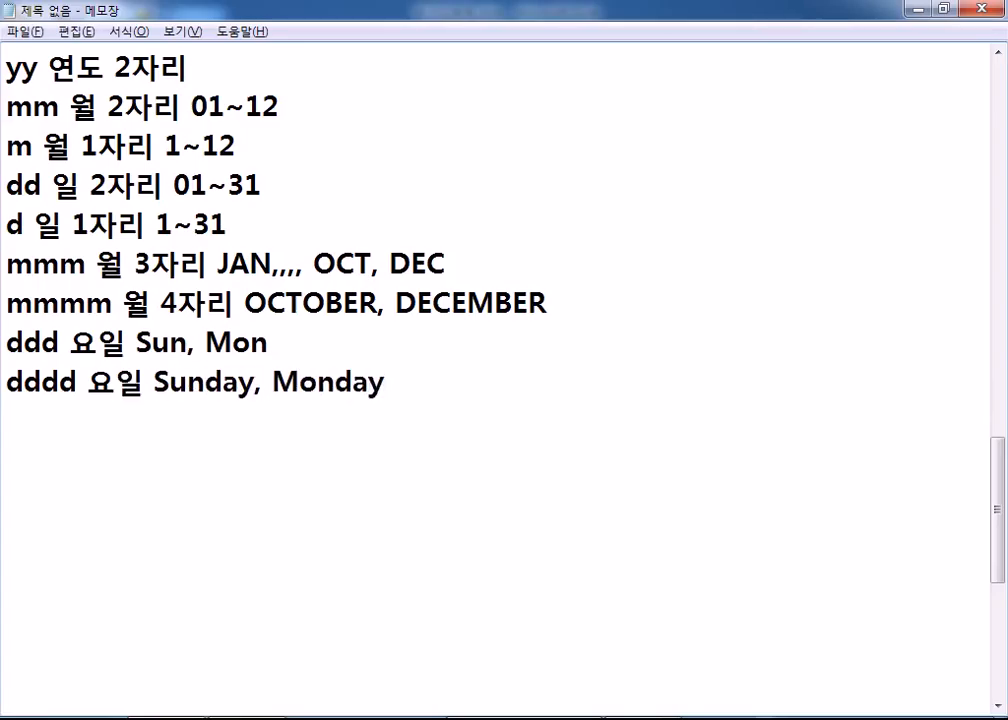
Append an ellipsis (...) to the ends of the dddd and ddd lines.
type("...")
key("Up")
type("...")
Add the line aaa 요일 일~토 below the dddd line.
key("Down")
key("Down")
type("aaa")
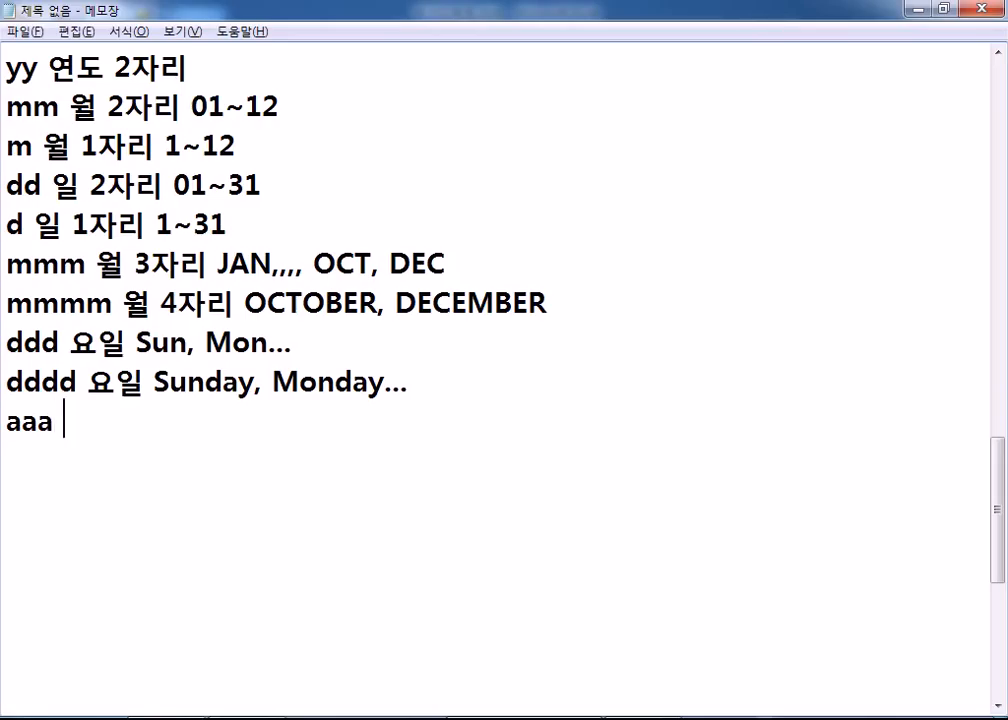
key("Hangul")
type("요이ㅏㅡ")
key("BackSpace")
key("BackSpace")
key("BackSpace")
type("일")
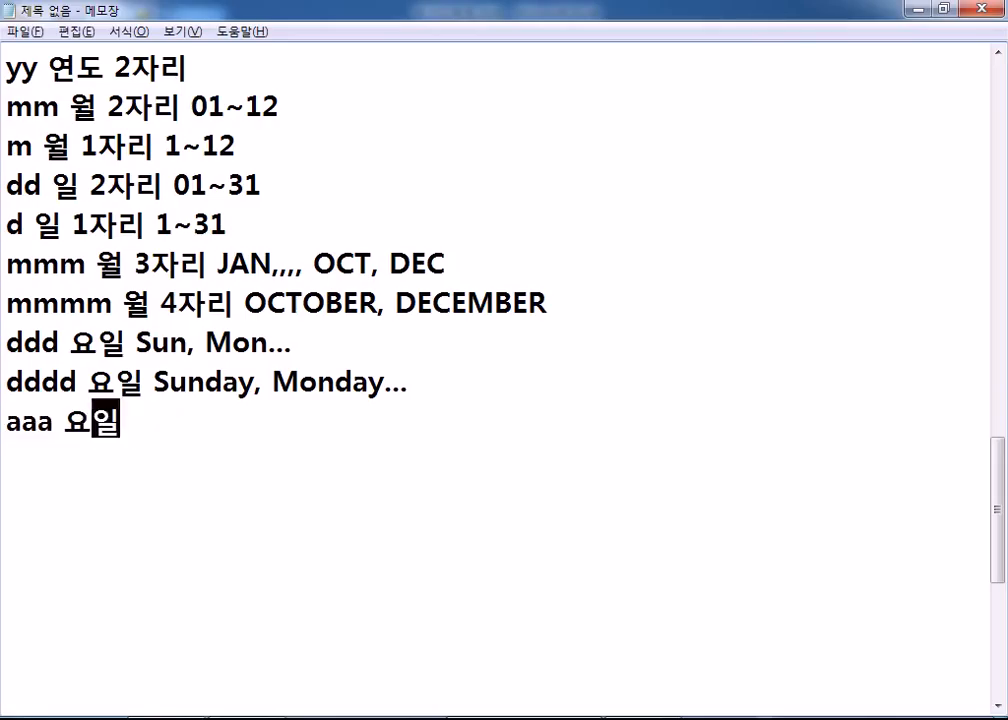
type(" 우ㅓㄹ~")
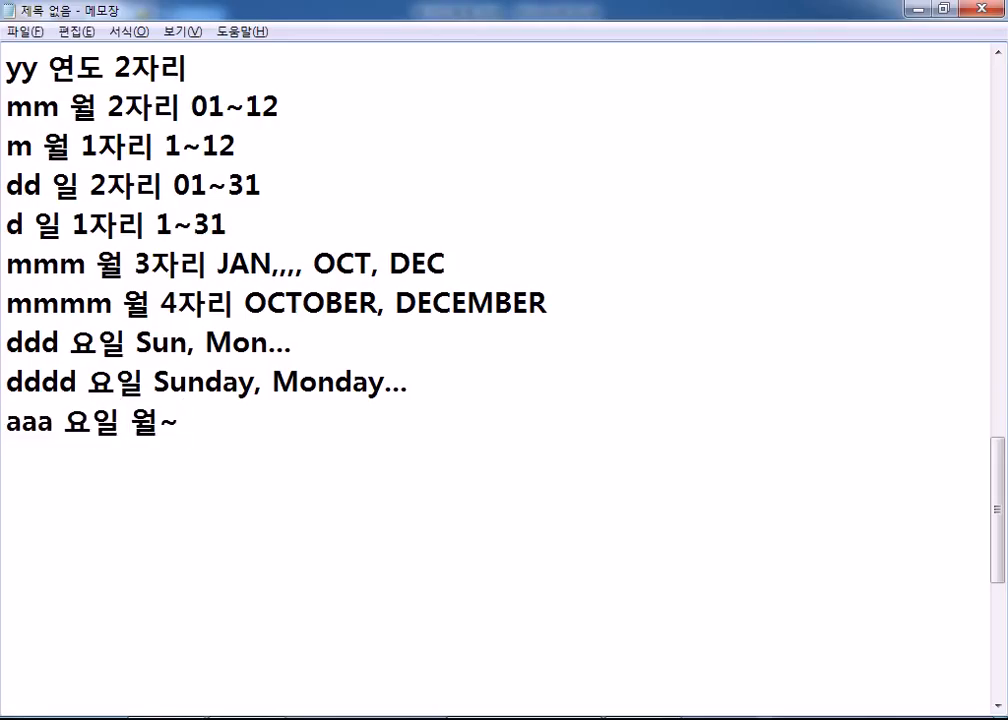
type("ㅇ")
key("BackSpace")
key("BackSpace")
key("BackSpace")
type("일~토")
Add the line aaaa 요일 일요일~토요일 below the aaa line, followed by an empty line.
key("Return")
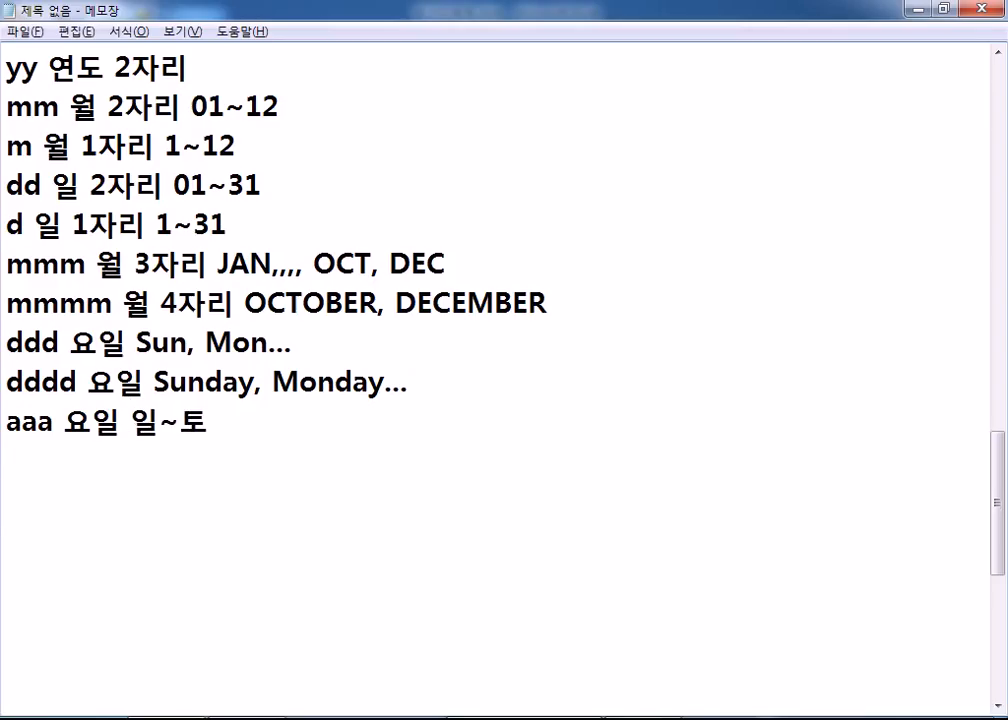
type("aaaa ")
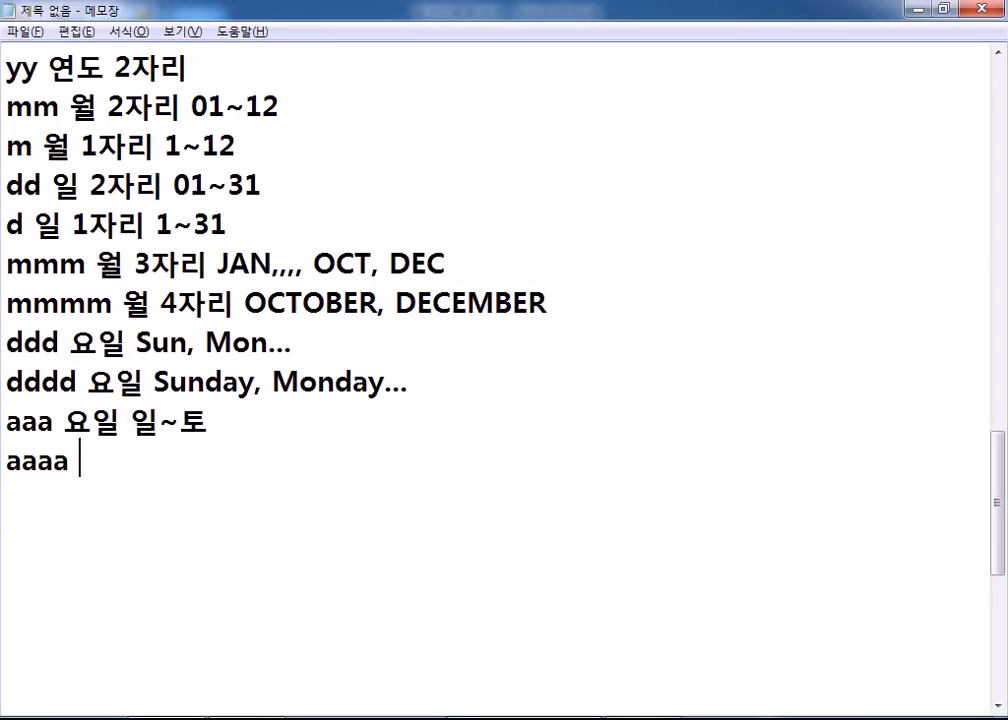
type("요일 일용")
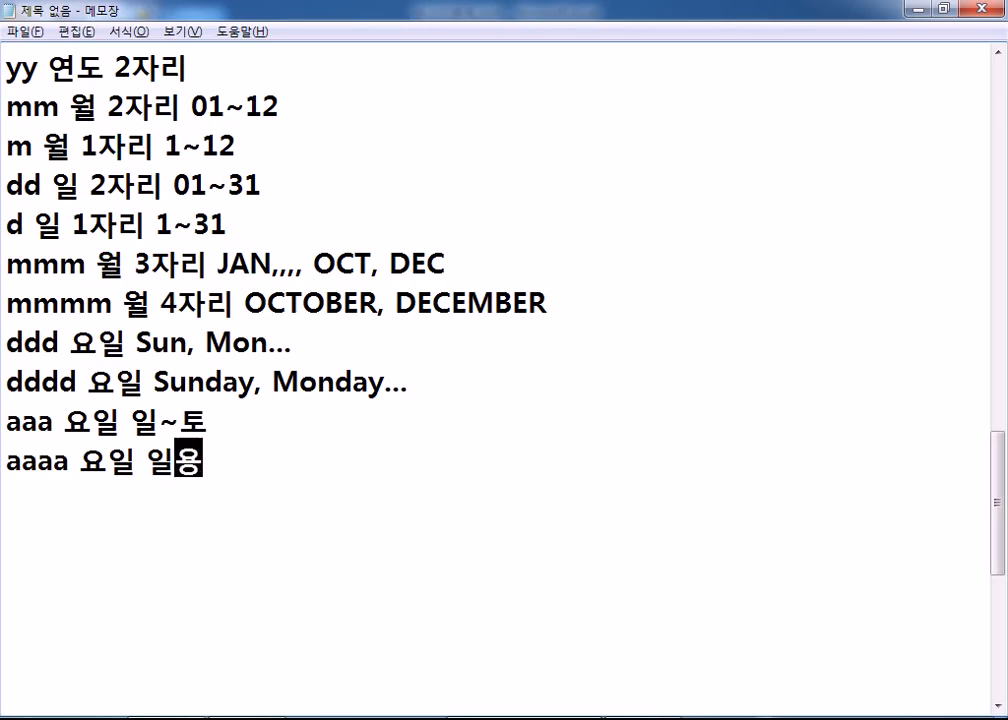
type("일 일요일~토요일")
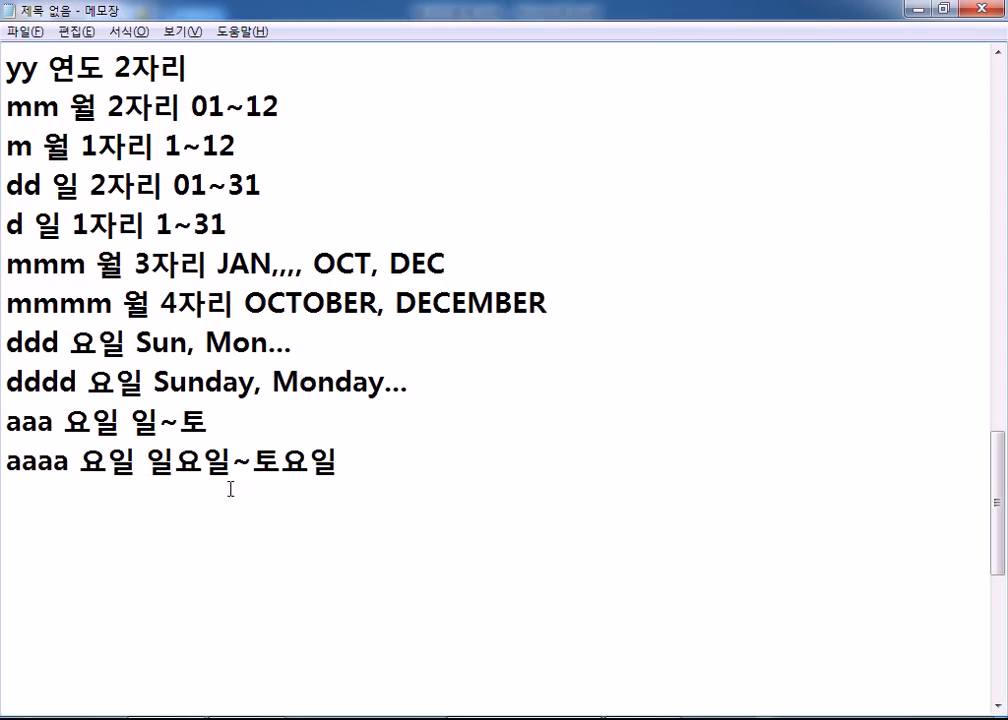
key("Return")
Switch to 섹션02문제.xlsm in Excel and move the 재고율 header's comment beyond the 지난달재고량 column, over columns J to L.
mouse_move(524, 718)
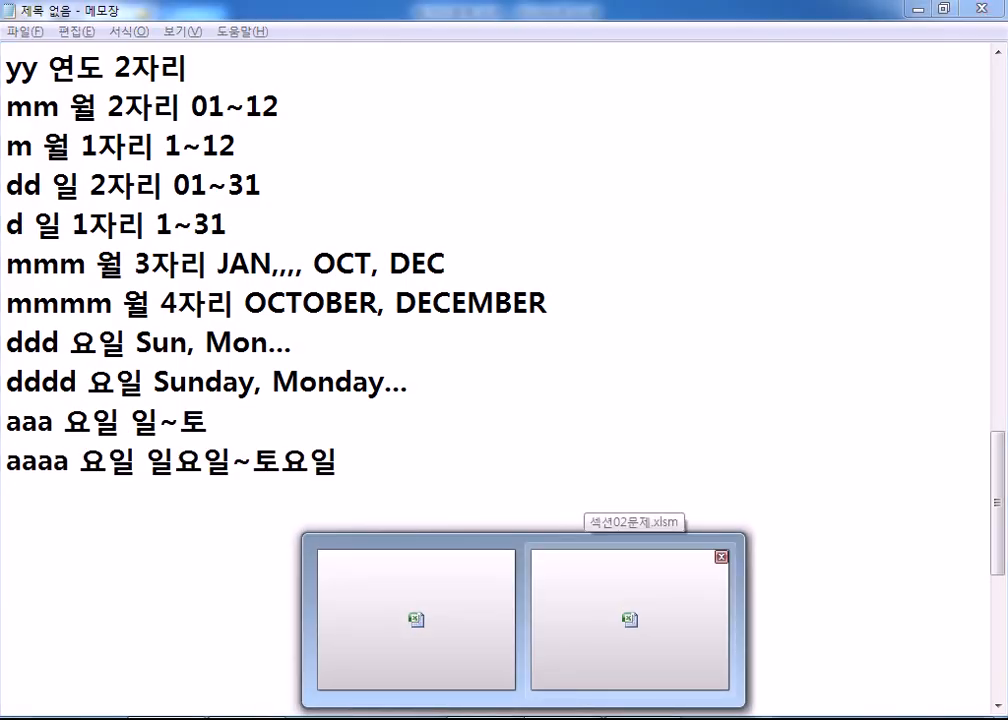
left_click(438, 565)
key("alt+Tab")
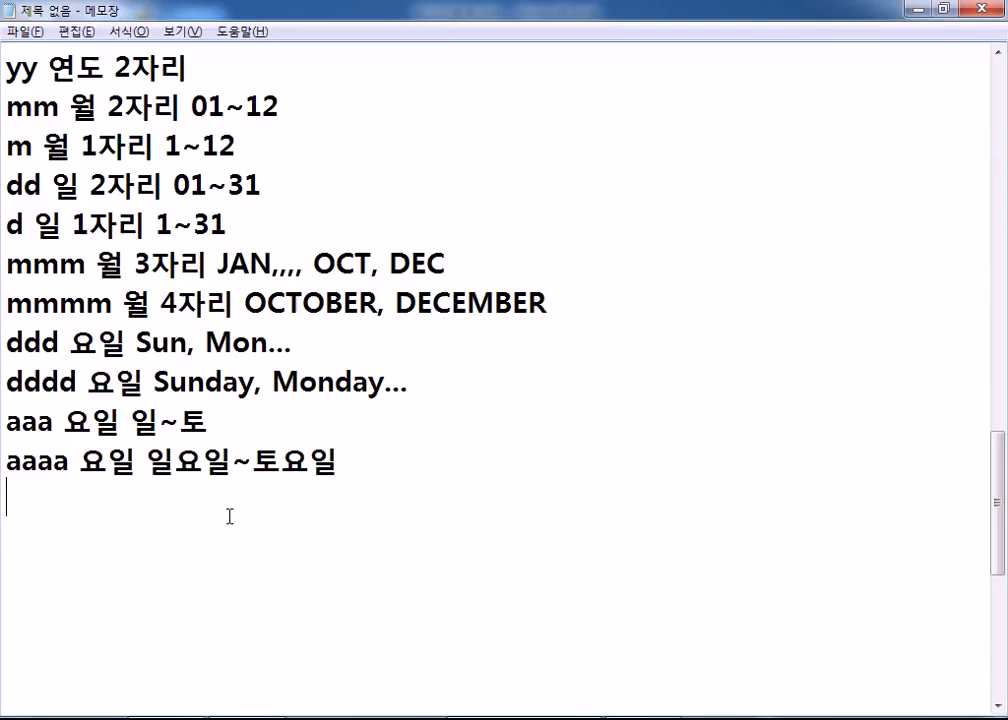
scroll(79, 356, "up", 1)
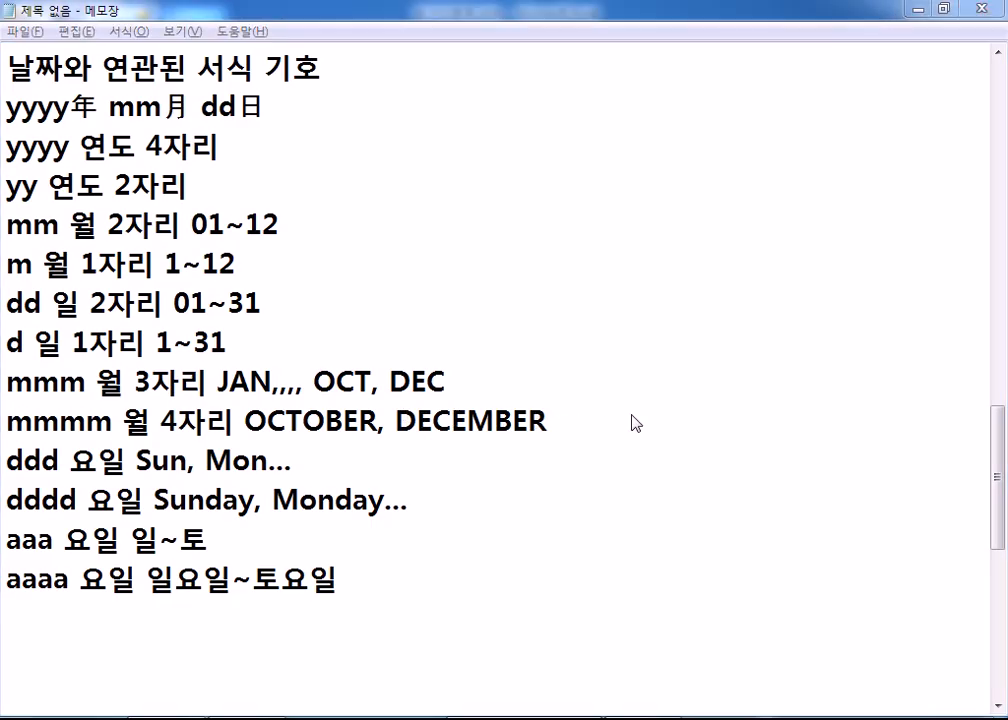
key("alt+Tab")
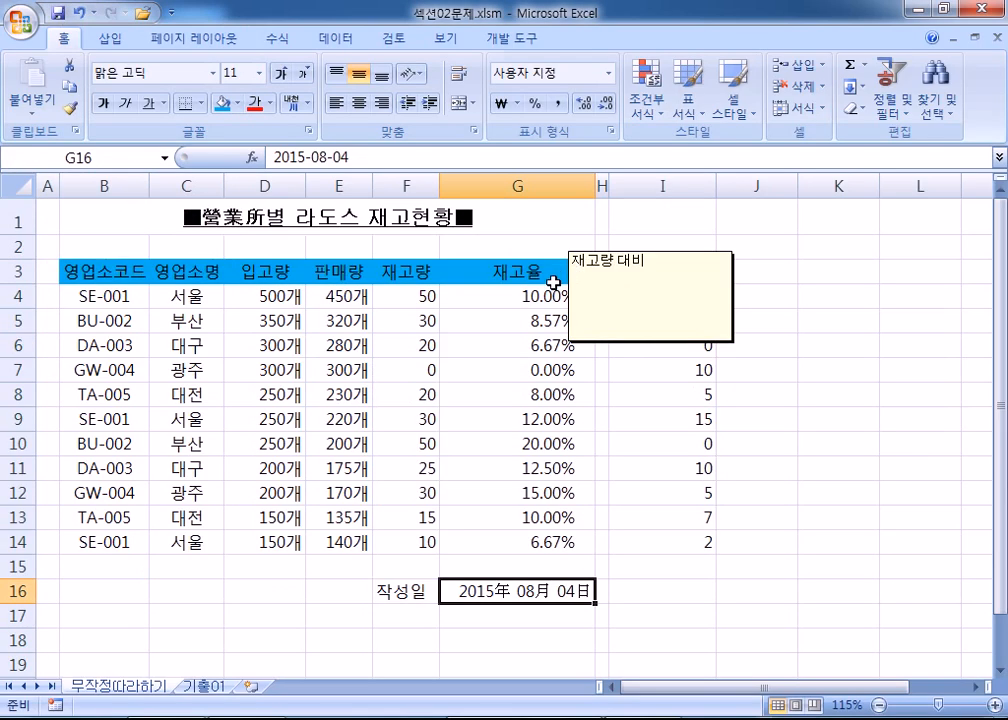
left_click(735, 274)
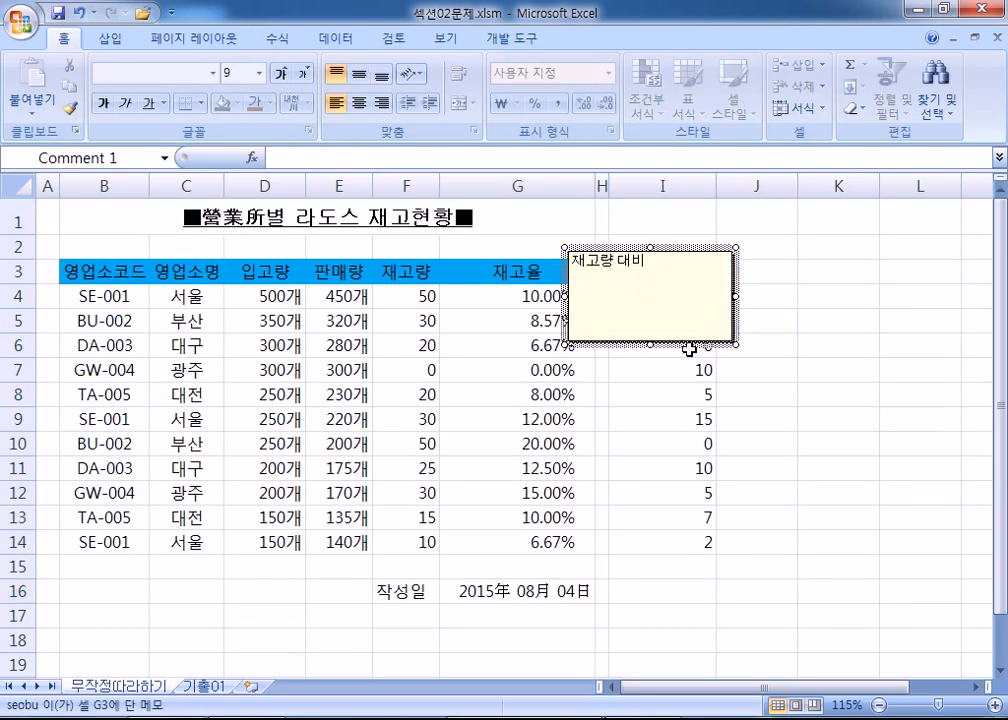
left_click_drag(689, 348, 852, 307)
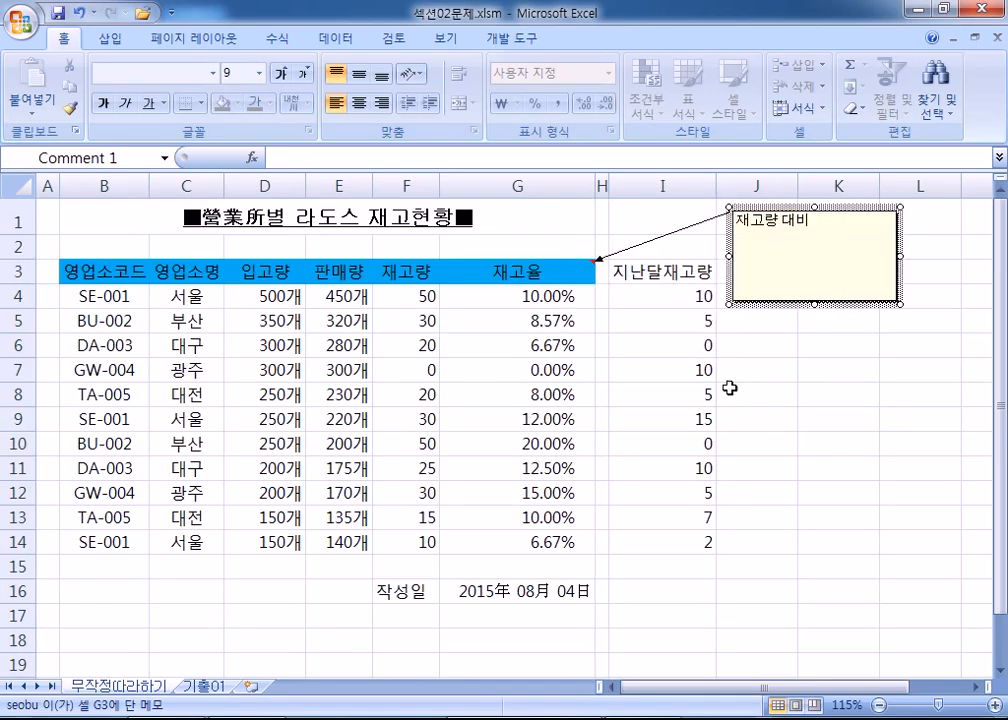
left_click_drag(666, 297, 659, 540)
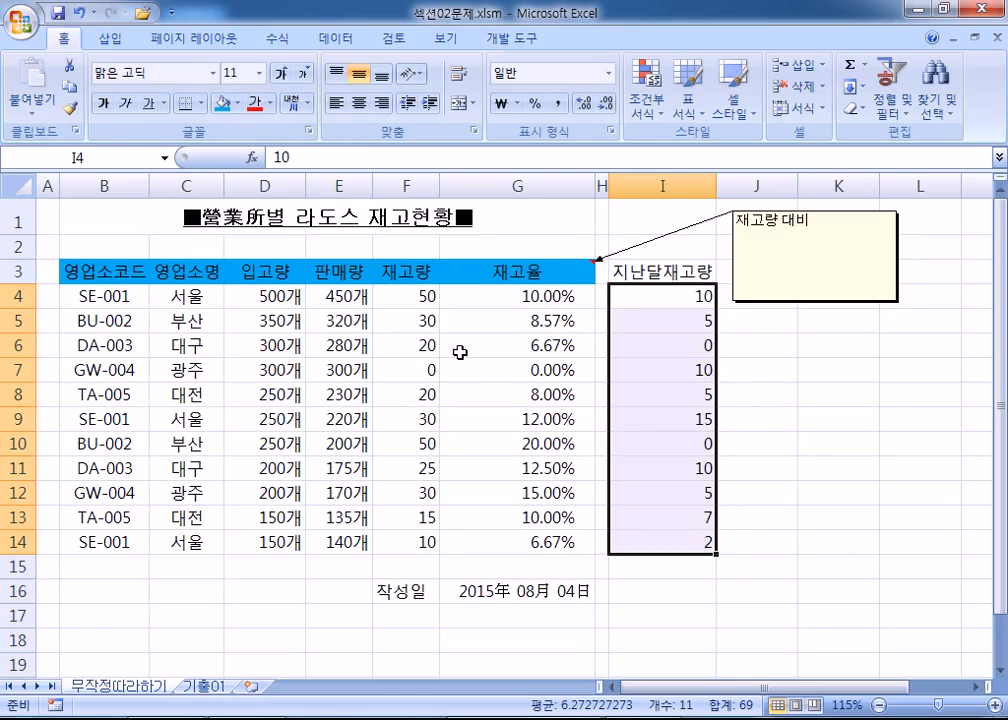
left_click_drag(398, 292, 408, 536)
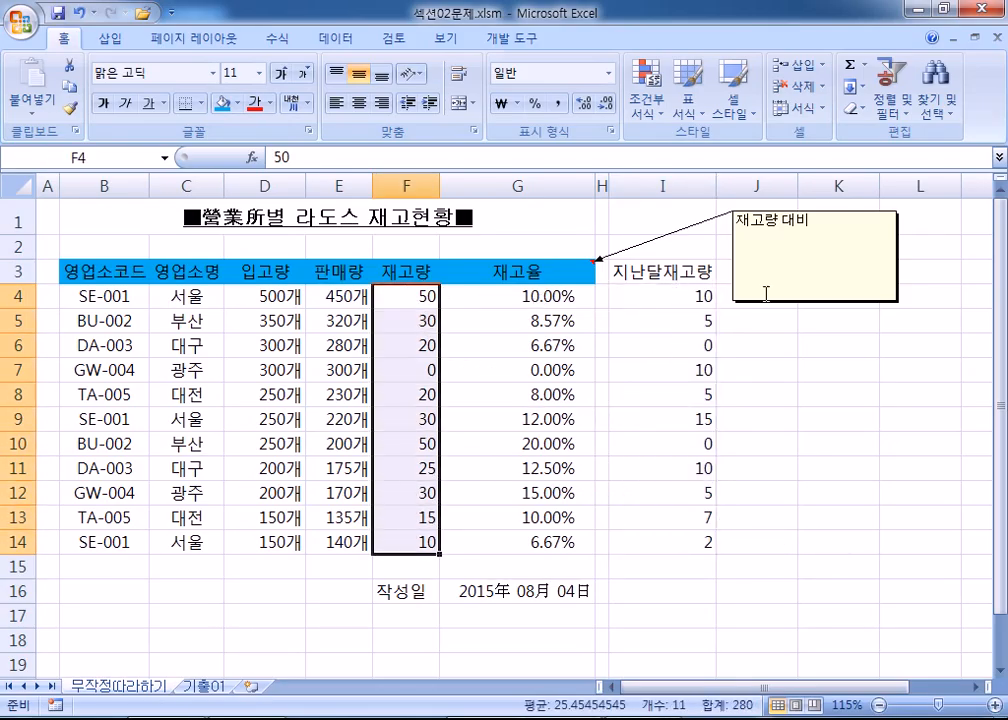
left_click_drag(690, 296, 680, 540)
left_click_drag(407, 296, 427, 543)
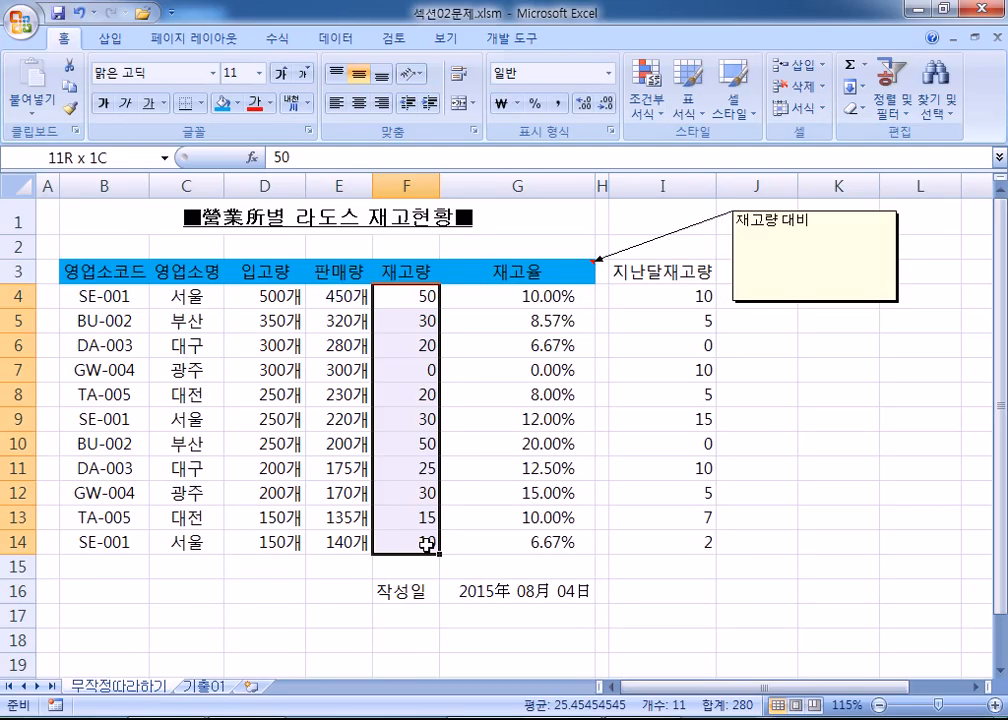
Try pasting the 지난달재고량 values from I4:I14 directly over the 재고량 values from F4, and undo the paste.
left_click_drag(648, 304, 657, 535)
key("ctrl+c")
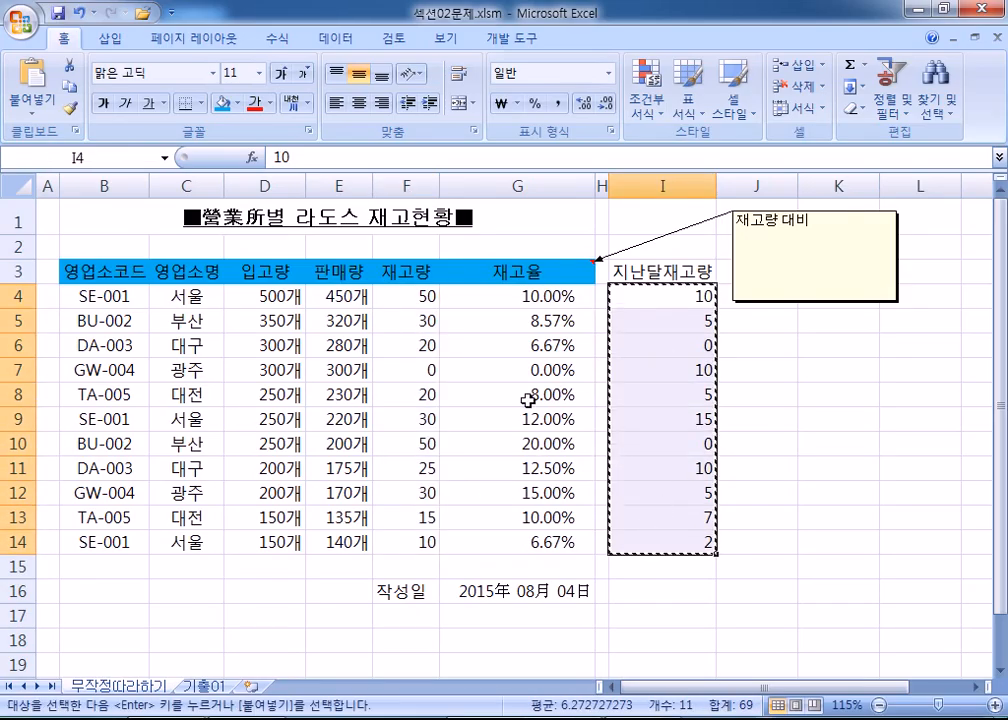
left_click(398, 294)
key("ctrl+v")
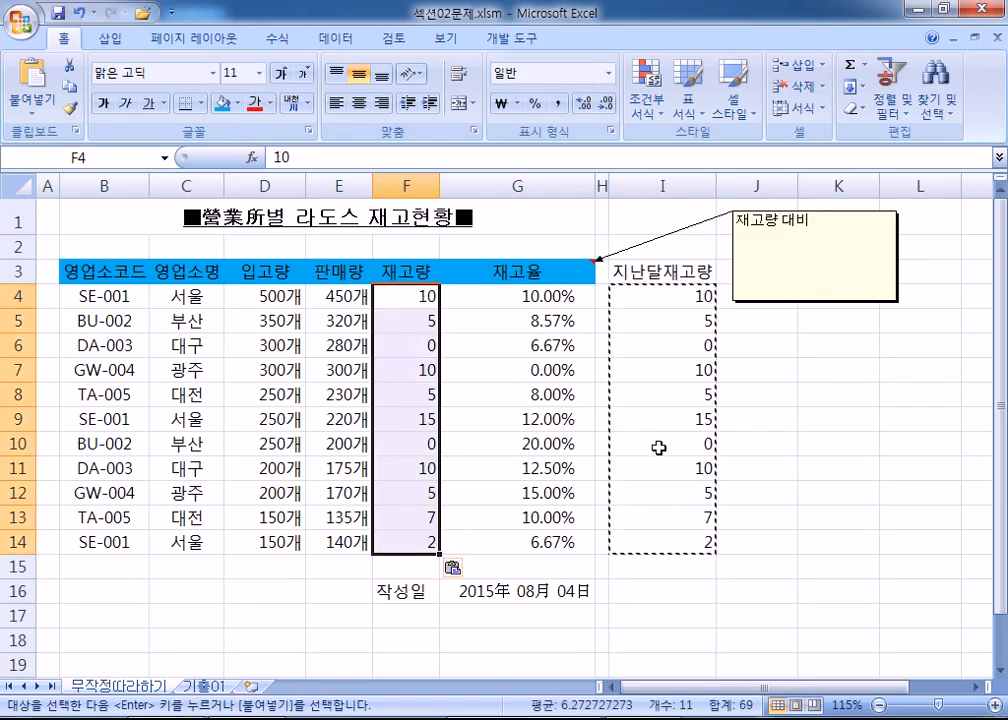
key("ctrl+z")
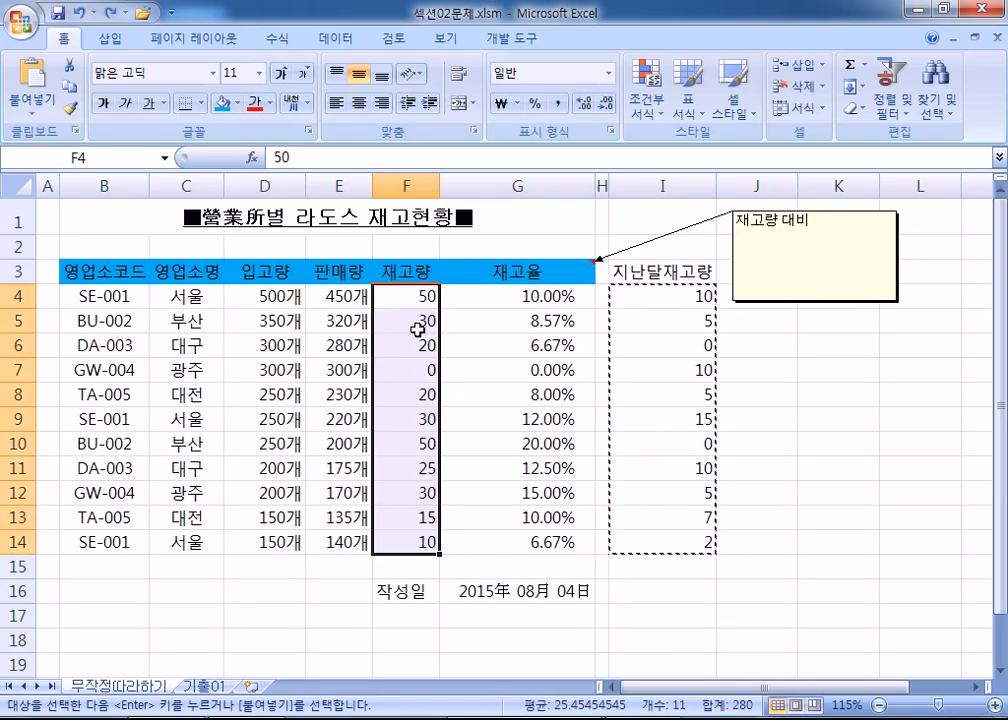
Copy the 지난달재고량 values in I4:I14.
left_click_drag(652, 294, 652, 542)
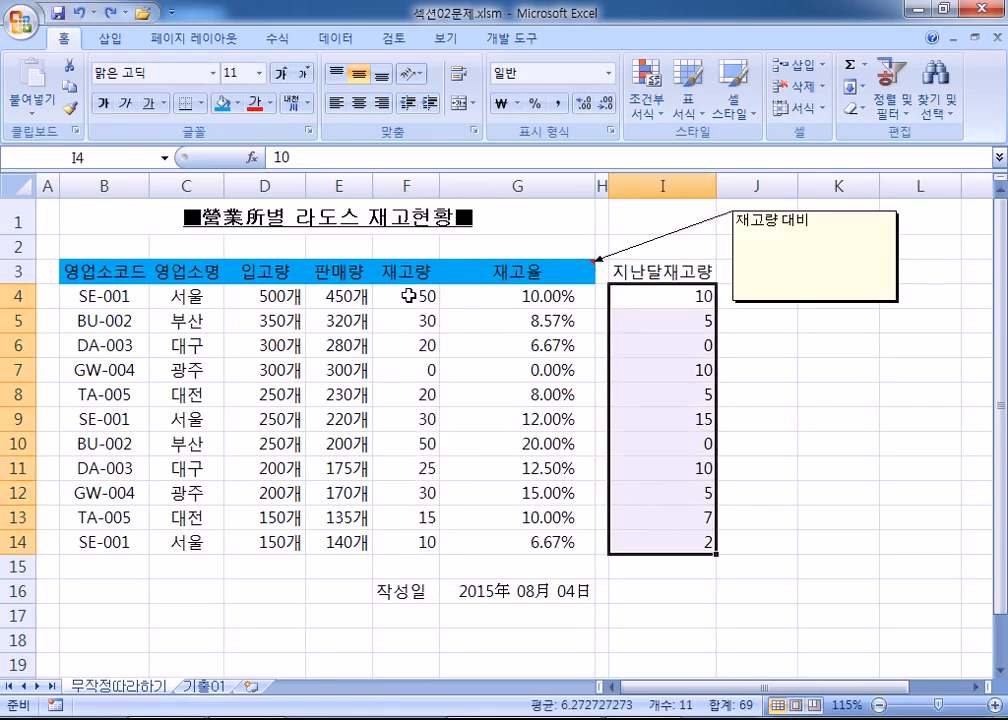
left_click_drag(650, 299, 654, 538)
key("ctrl+c")
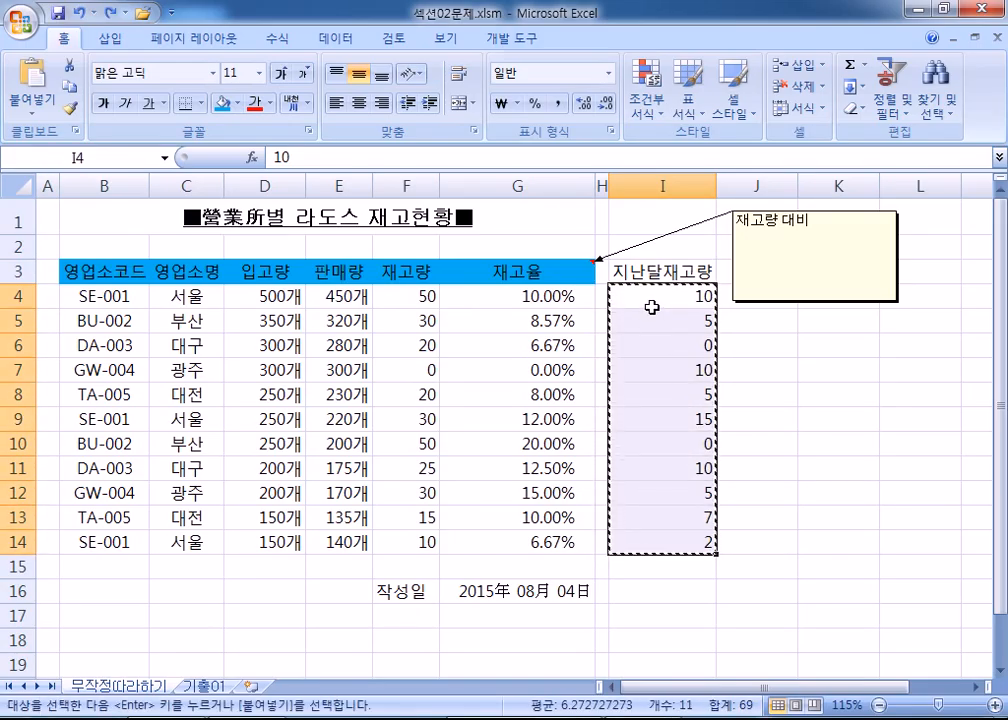
left_click_drag(418, 292, 418, 542)
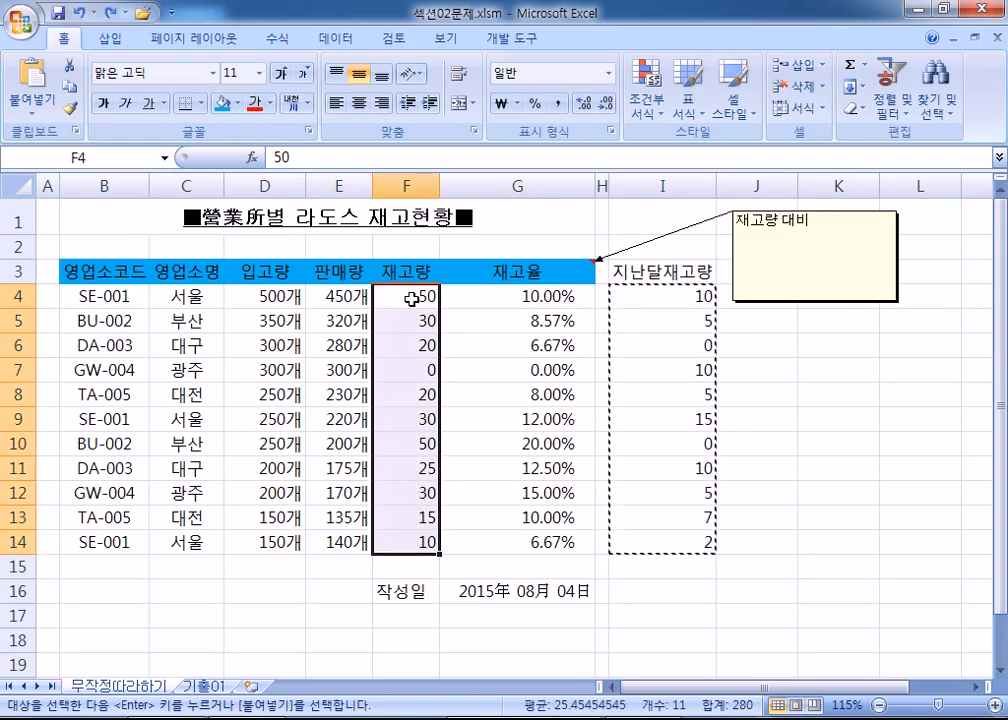
right_click(411, 297)
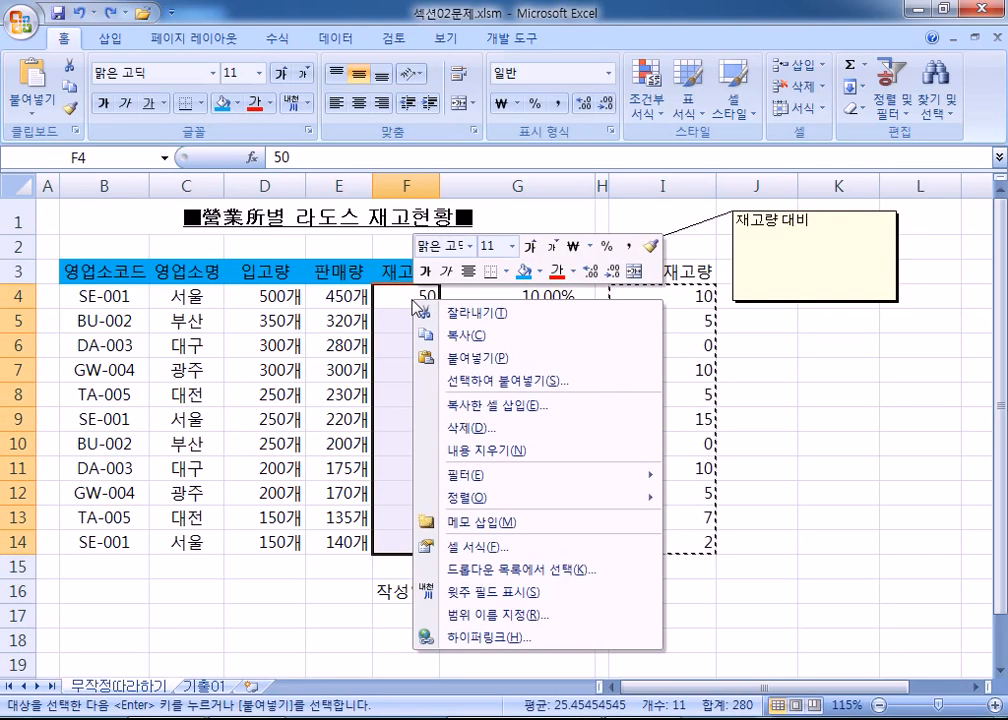
left_click(460, 384)
left_click_drag(410, 231, 611, 88)
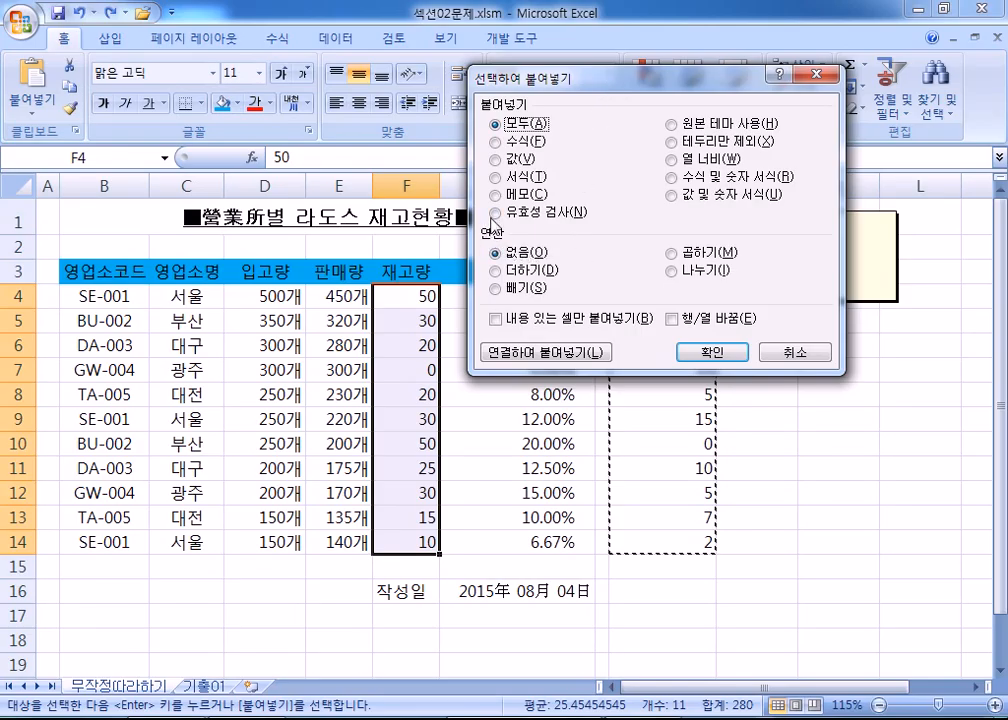
left_click(495, 271)
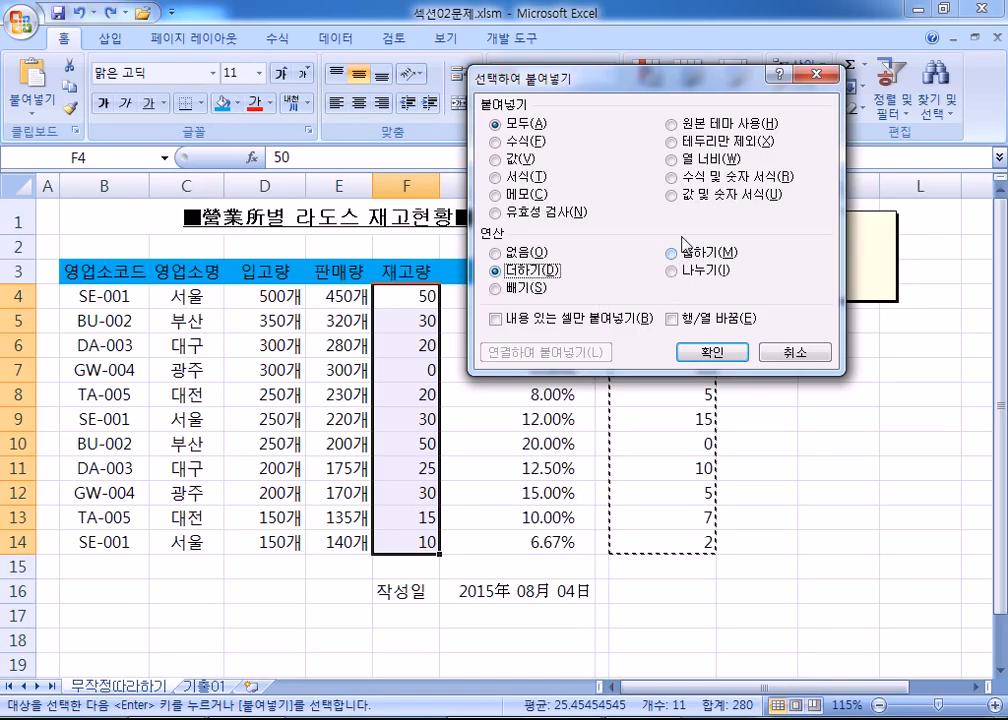
key("Escape")
Add the copied 지난달재고량 values to the 재고량 values in F4:F14 using Paste Special with the 더하기 operation, and end copy mode.
left_click(651, 291)
left_click_drag(651, 291, 648, 540)
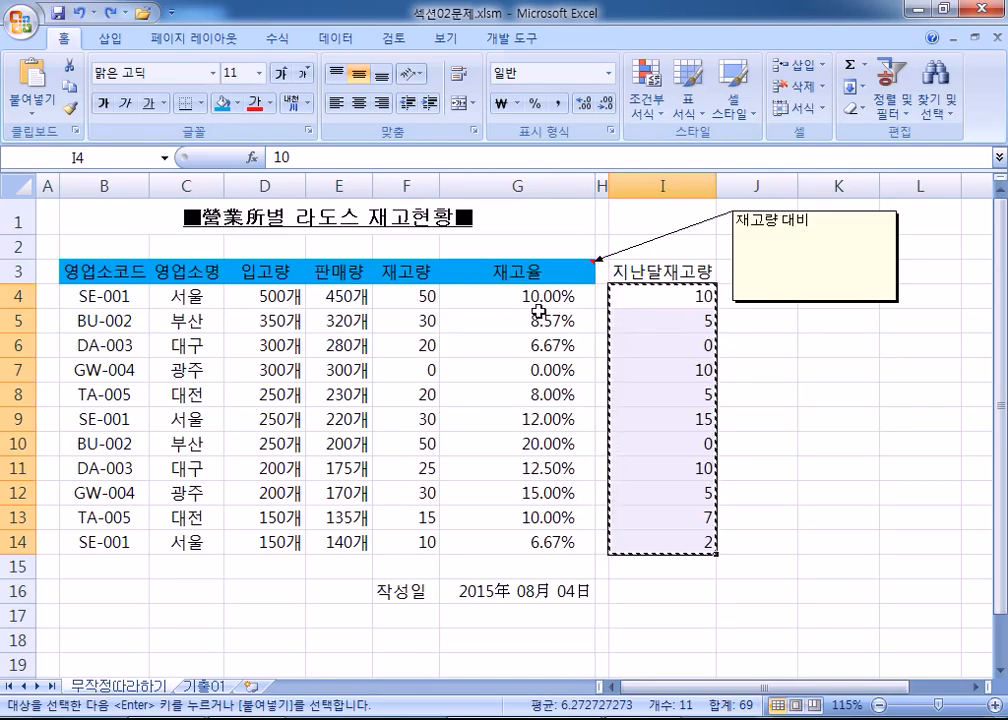
left_click_drag(410, 295, 401, 535)
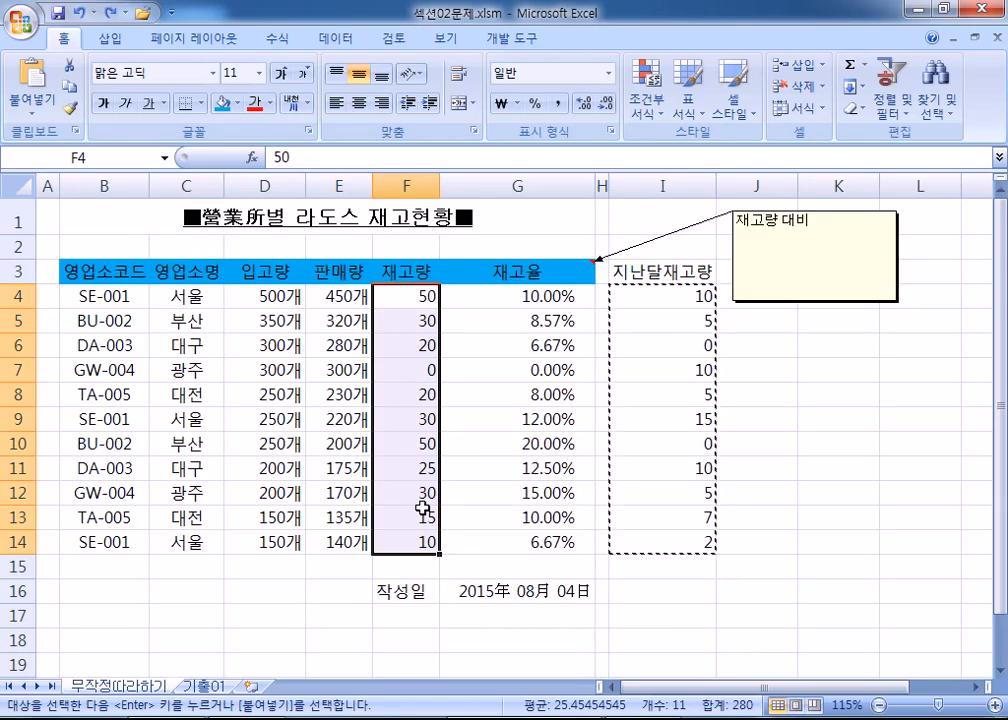
right_click(397, 300)
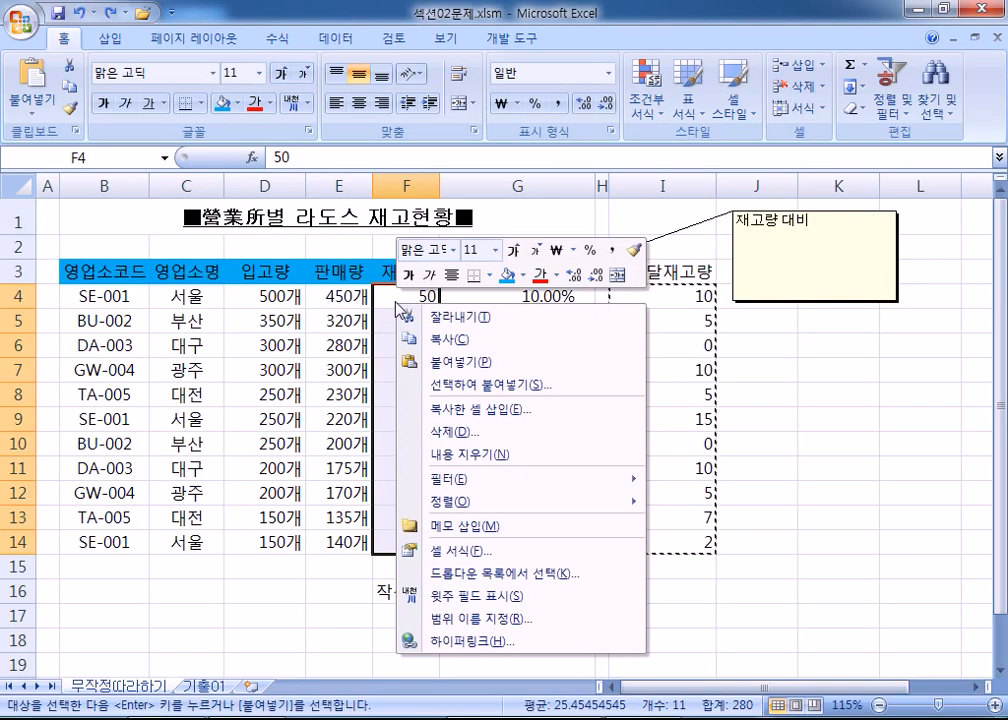
left_click(449, 388)
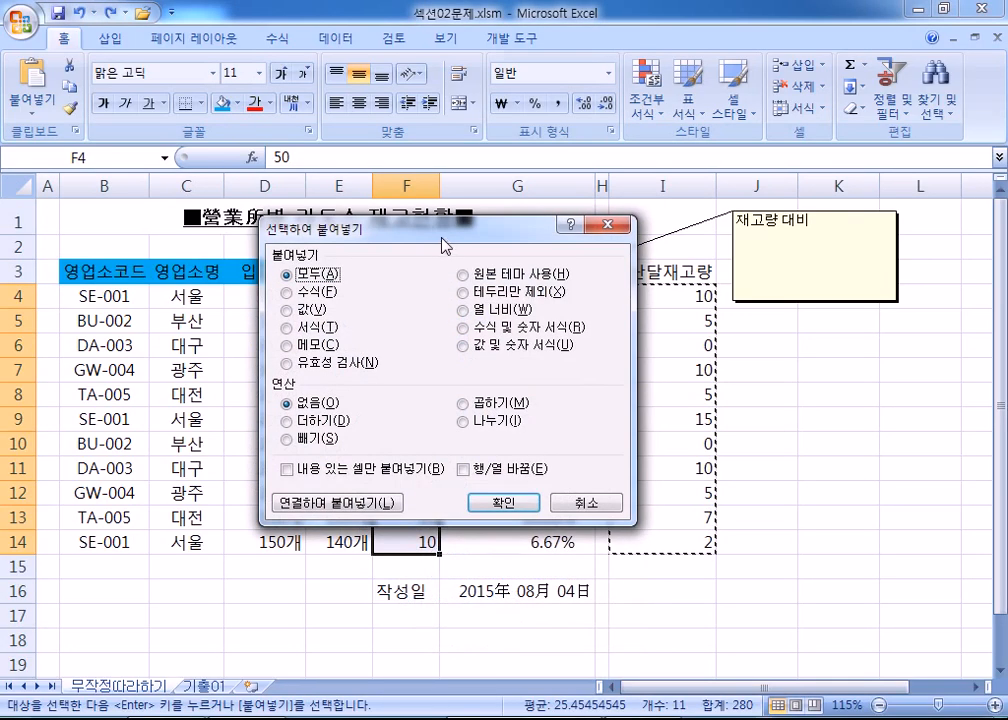
left_click_drag(440, 245, 670, 92)
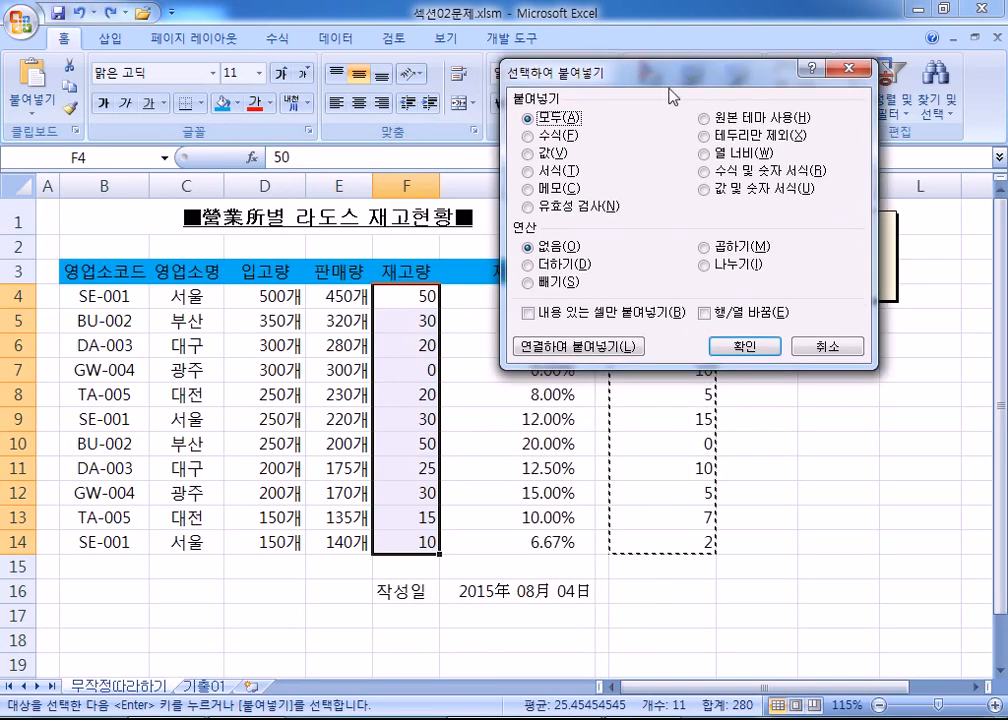
left_click(528, 265)
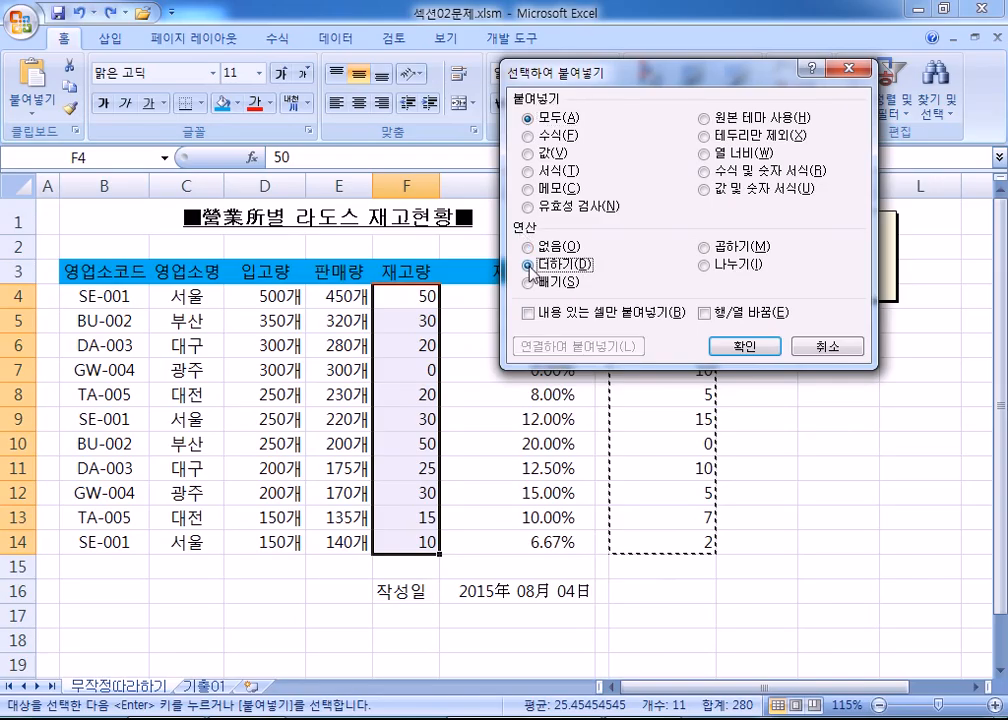
left_click(727, 345)
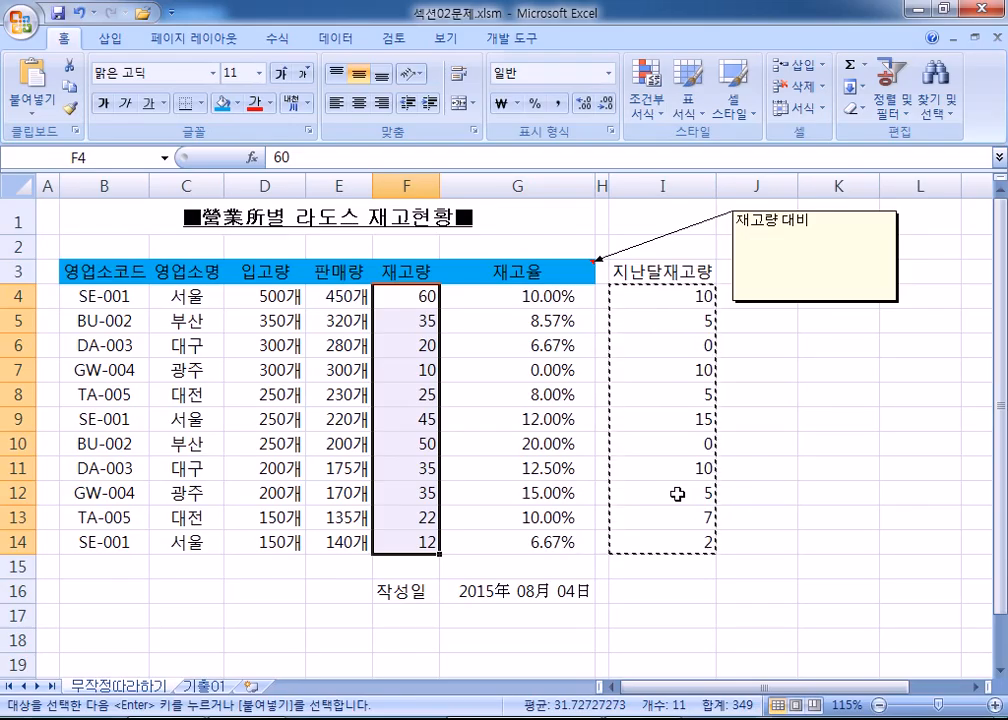
key("Escape")
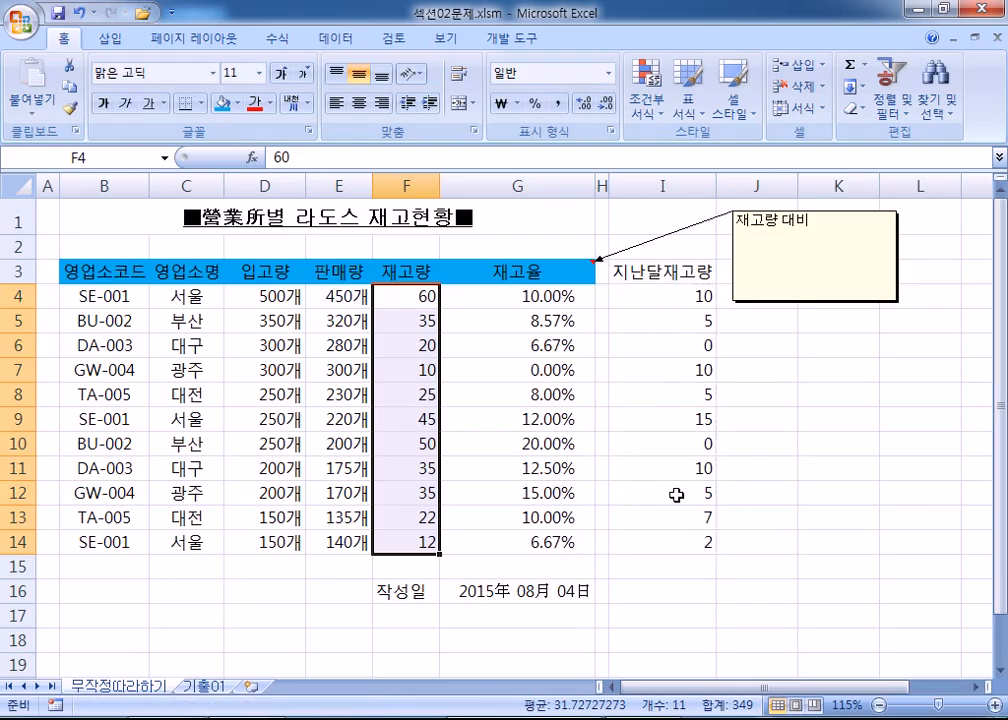
left_click(677, 495)
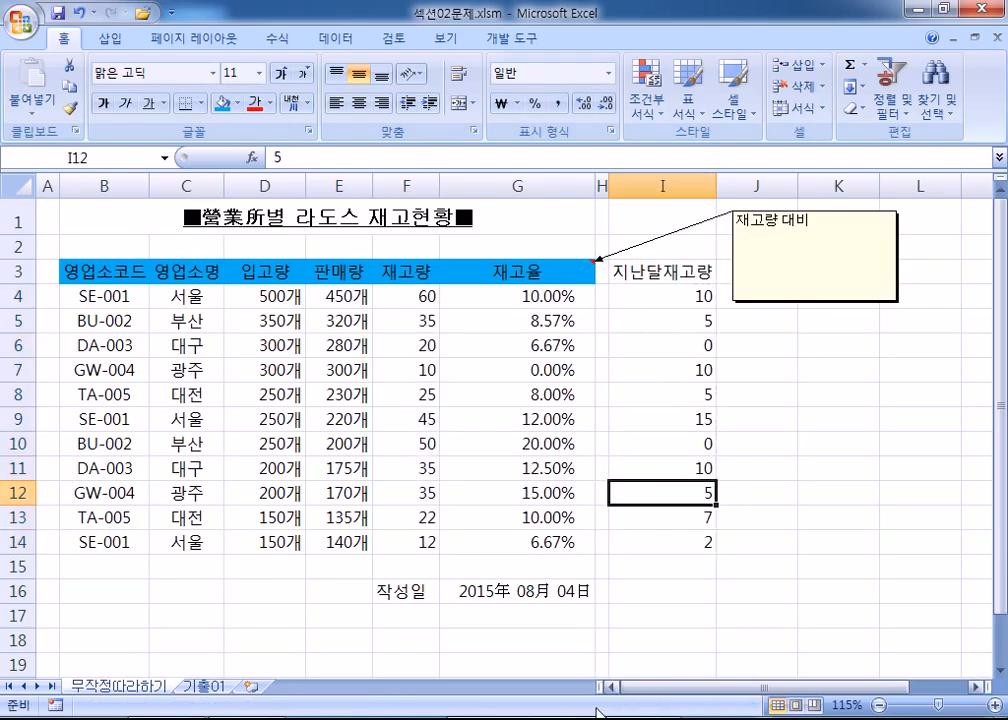
Switch to the Notepad notes and review the cell formatting and date format symbols through the aaaa weekday line.
key("alt+Tab")
scroll(185, 422, "up", 5)
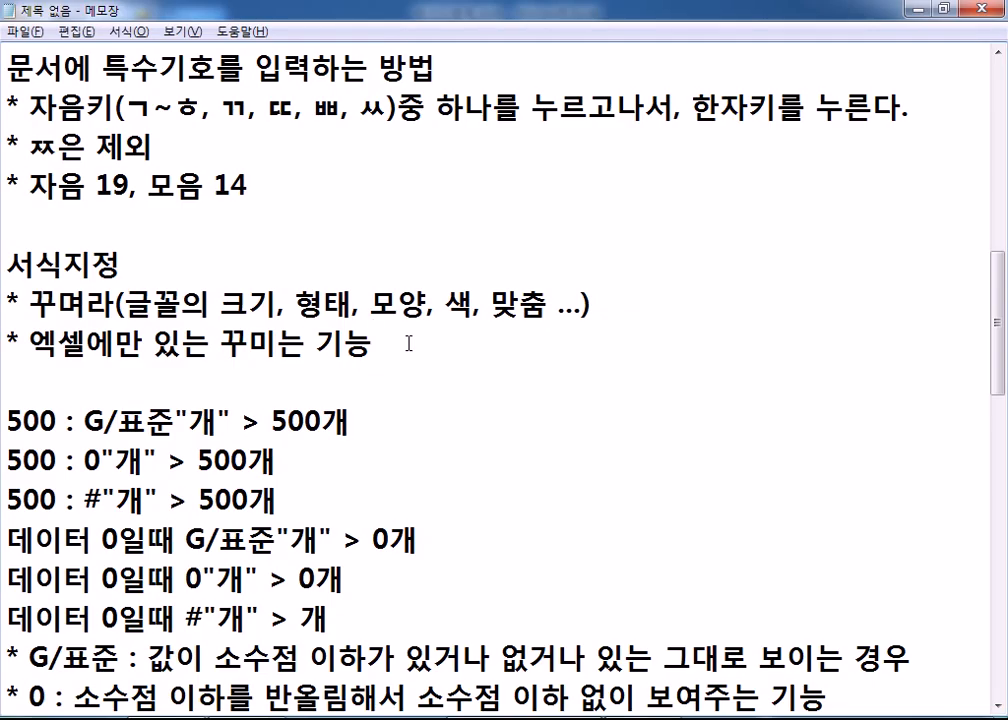
scroll(425, 349, "down", 6)
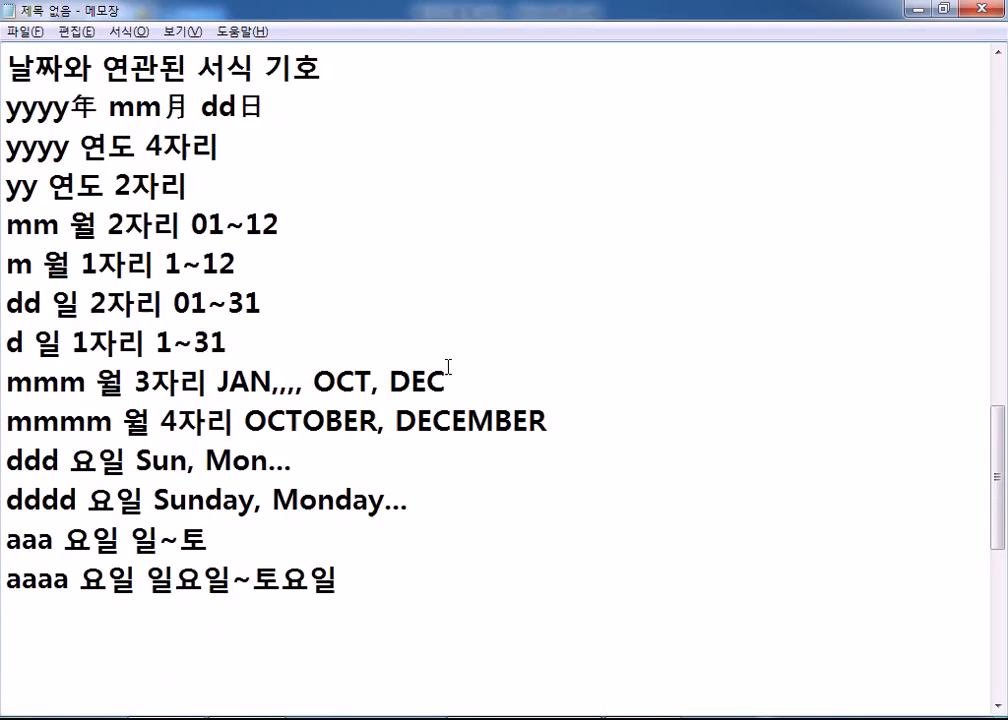
scroll(448, 367, "down", 1)
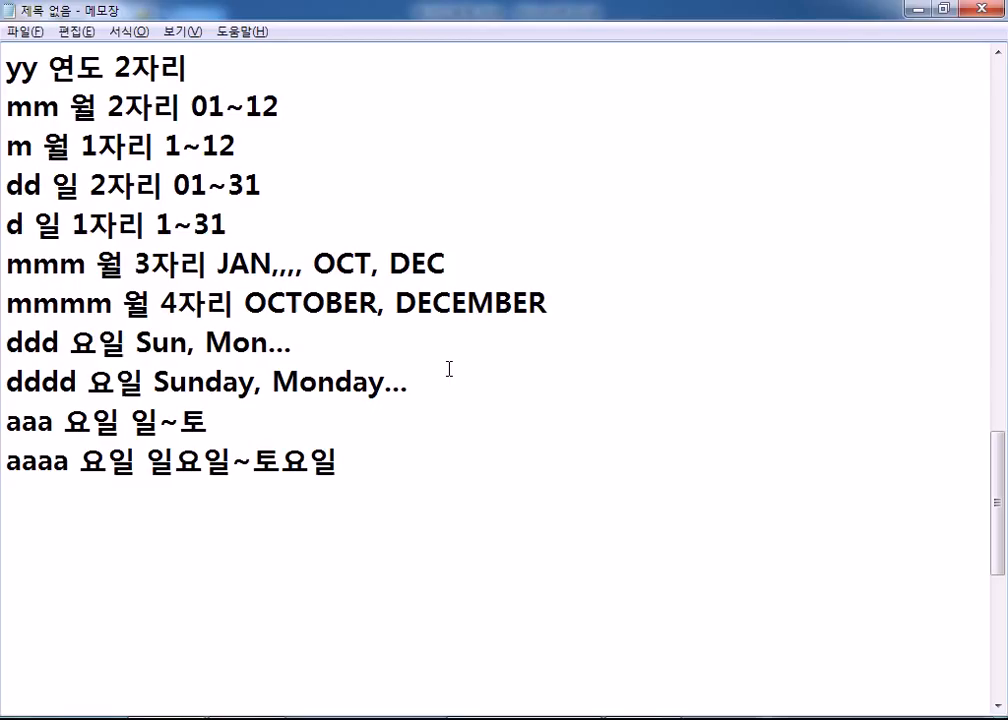
scroll(450, 370, "down", 1)
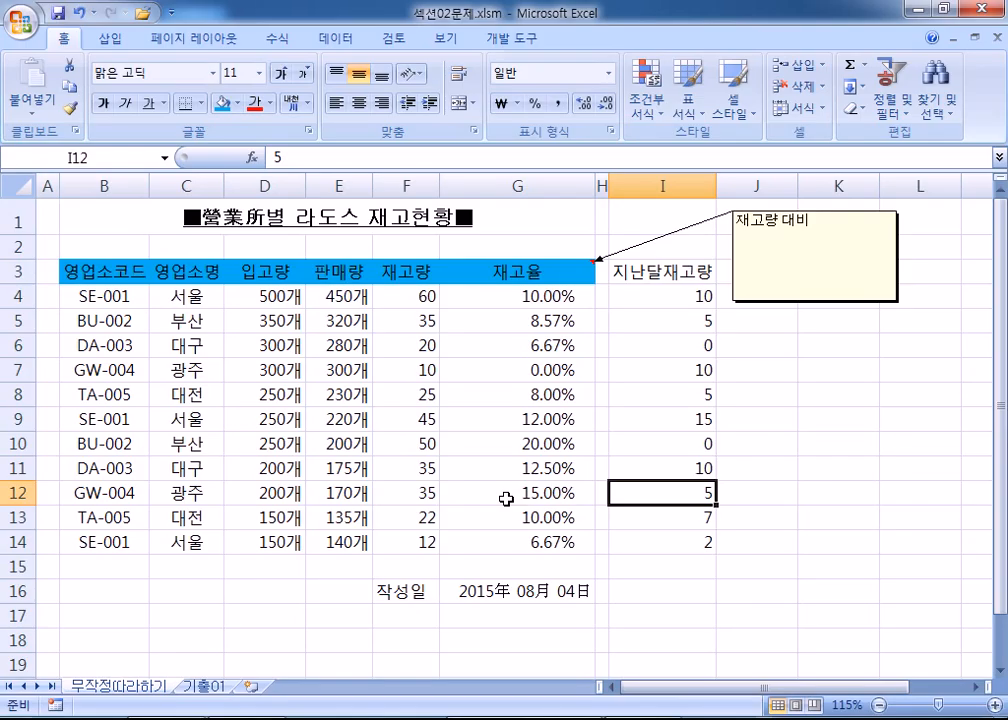
Select the stock table B3:G14 in Excel, first as a cell range and again as the whole data region around B5.
left_click_drag(67, 272, 519, 536)
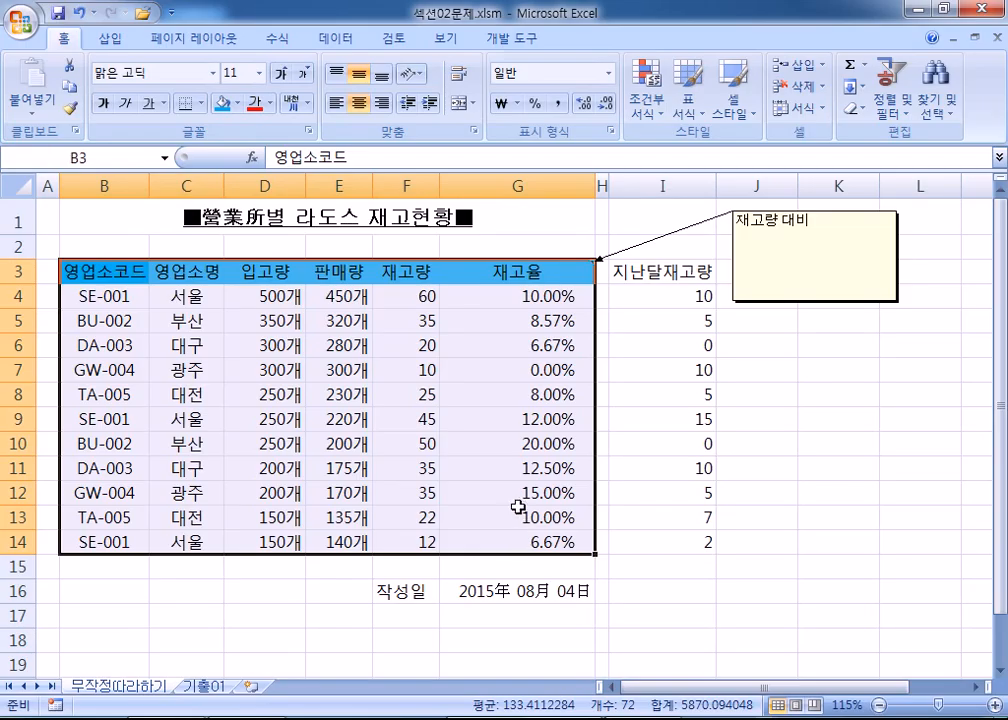
left_click_drag(101, 274, 486, 549)
left_click(158, 321)
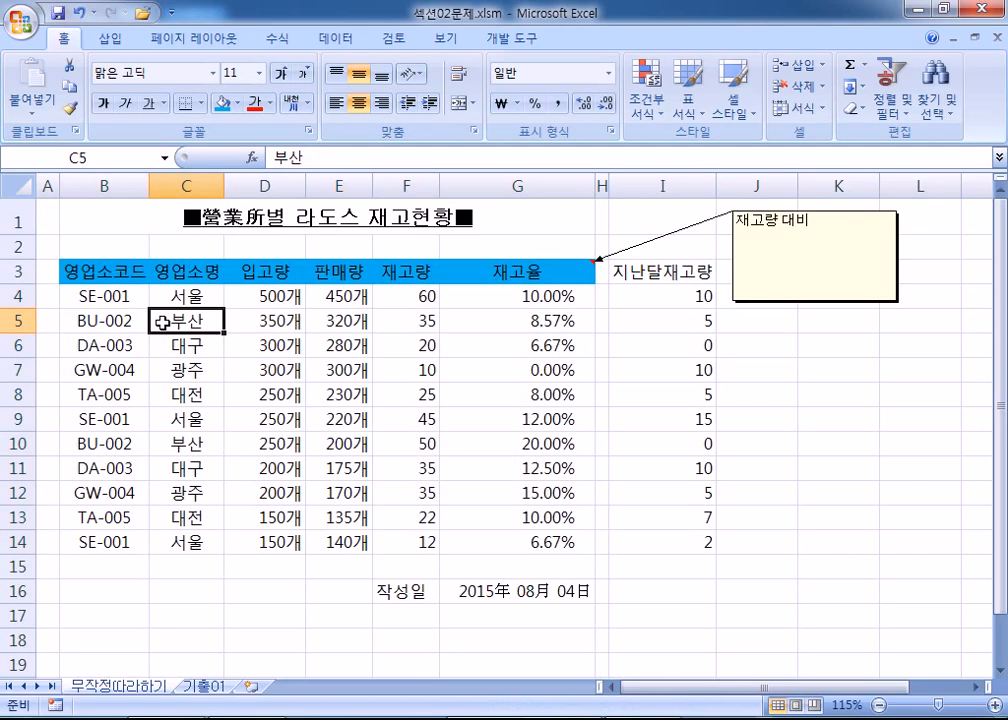
left_click(112, 326)
key("ctrl+a")
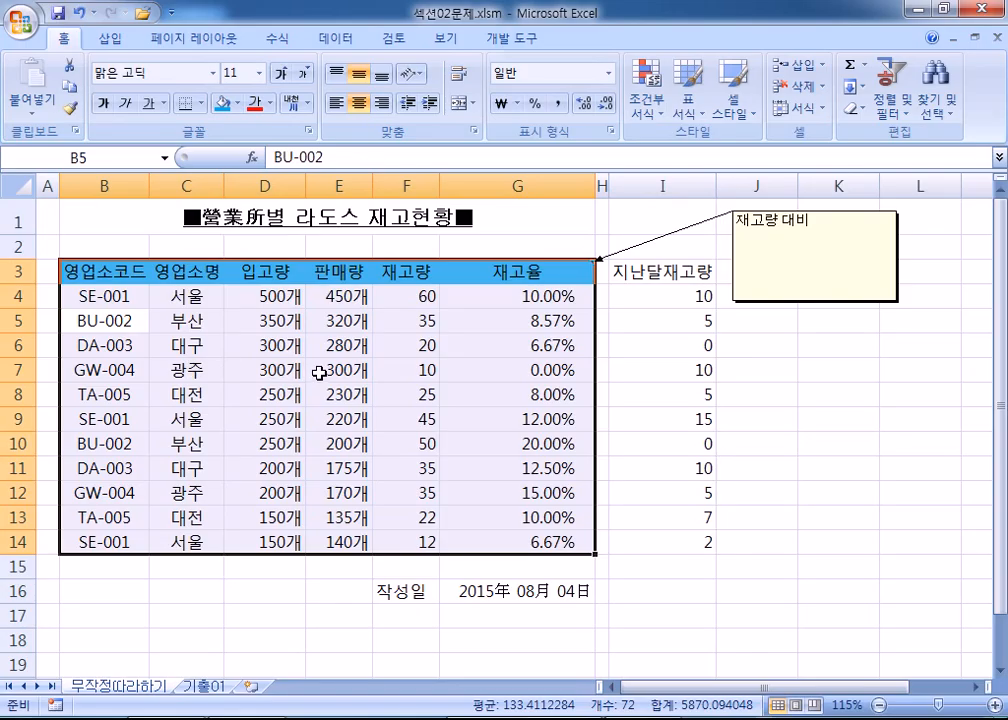
Select the entire worksheet starting from the empty cell C18, and clear the selection at D23.
scroll(300, 385, "down", 4)
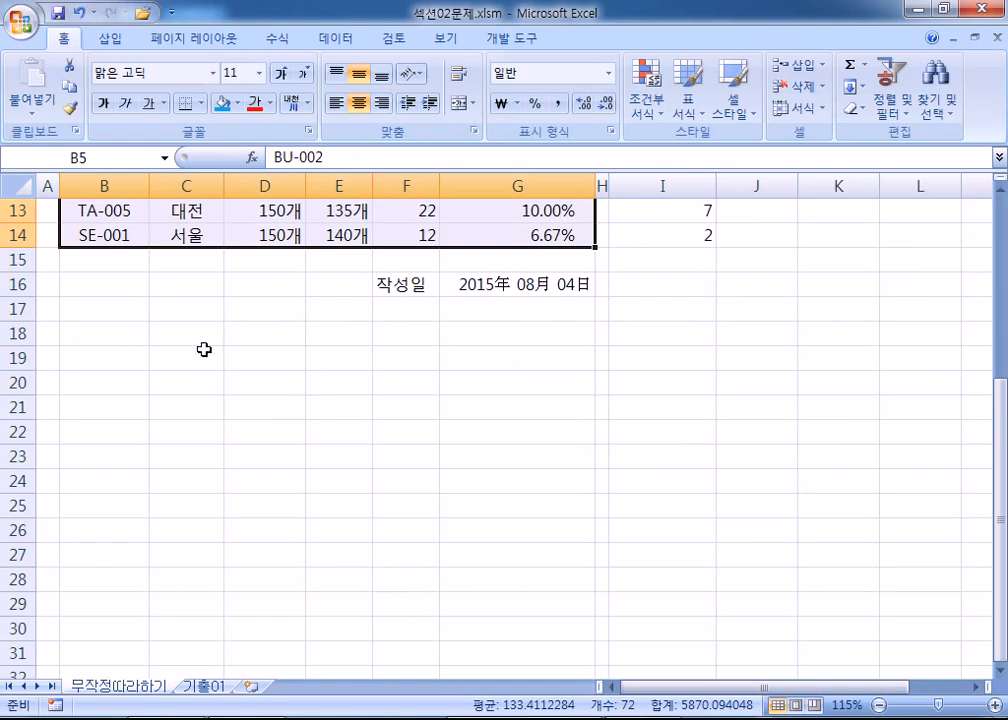
left_click(205, 338)
key("ctrl+a")
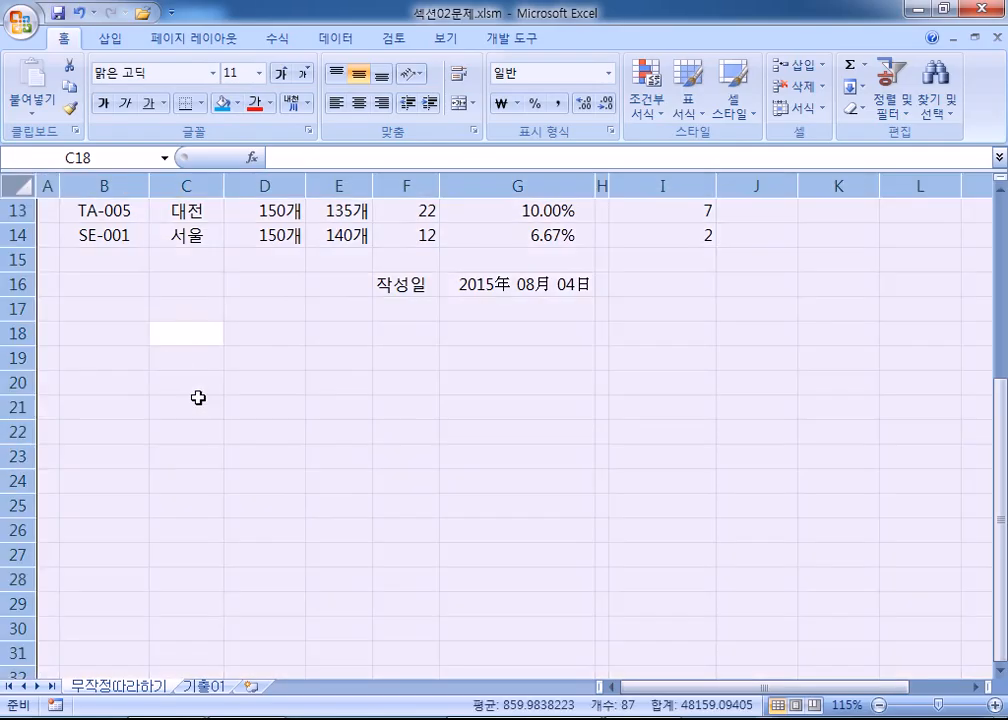
scroll(238, 427, "up", 4)
scroll(289, 490, "down", 4)
left_click(272, 462)
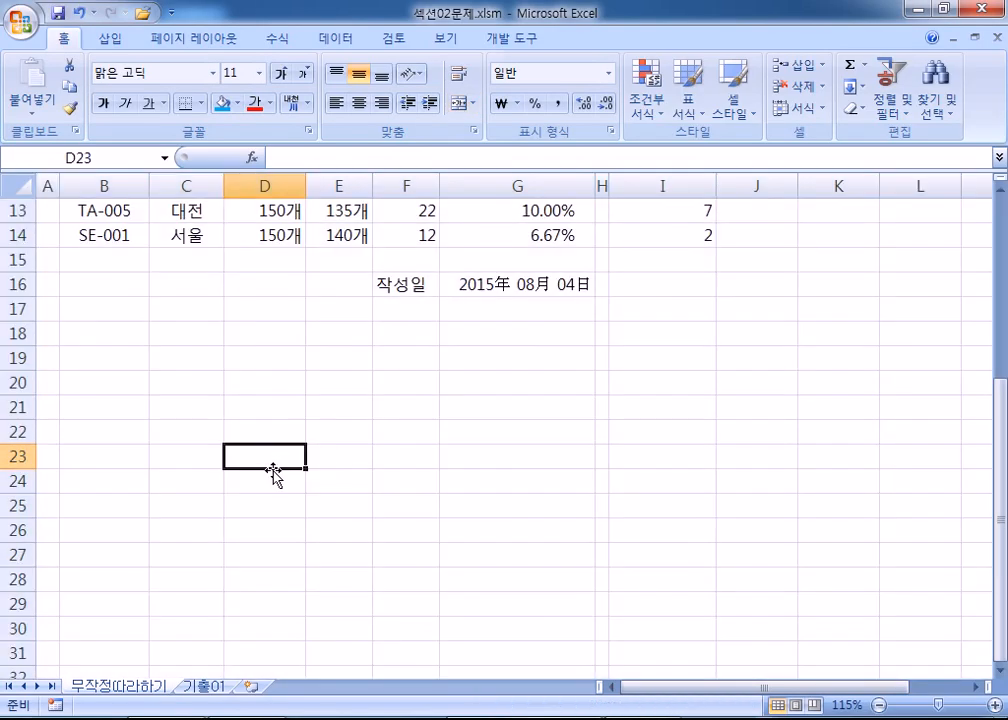
Select the whole 지난달재고량 data region starting from I4.
scroll(300, 455, "up", 4)
left_click(655, 298)
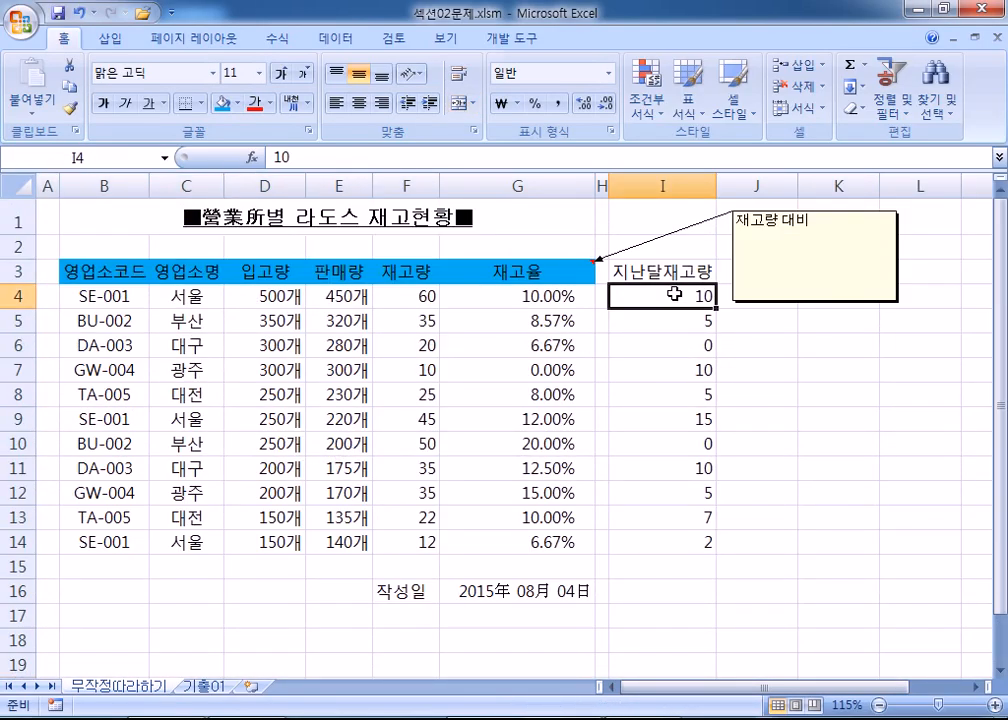
key("ctrl+a")
Select the whole stock table B3:G14 starting from C6, and make D8 the active cell within it.
left_click(219, 344)
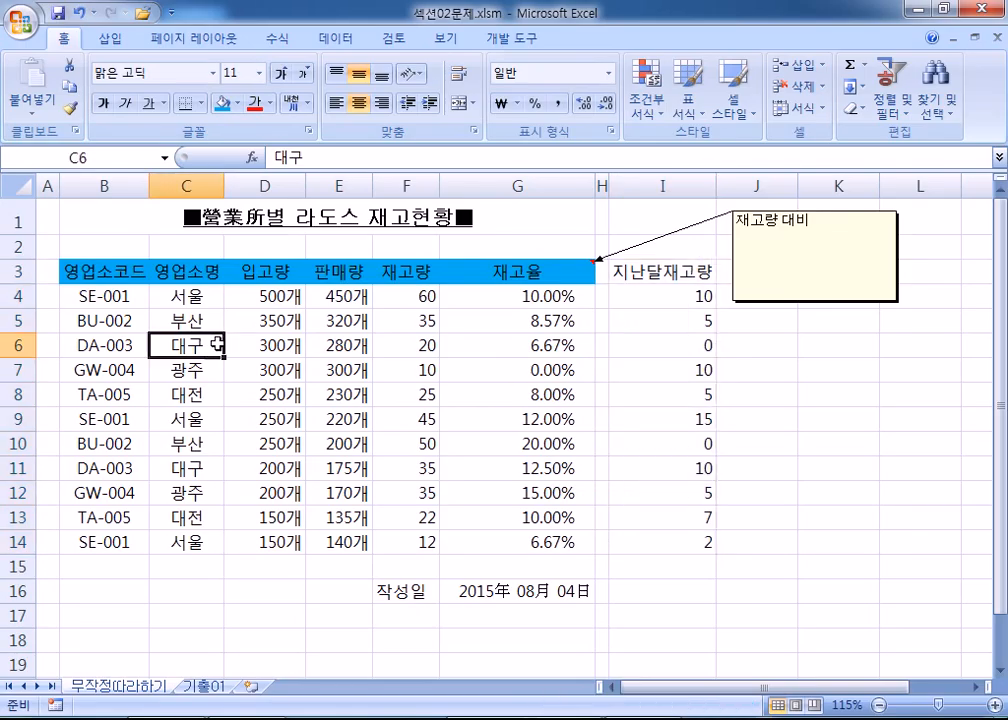
key("ctrl+a")
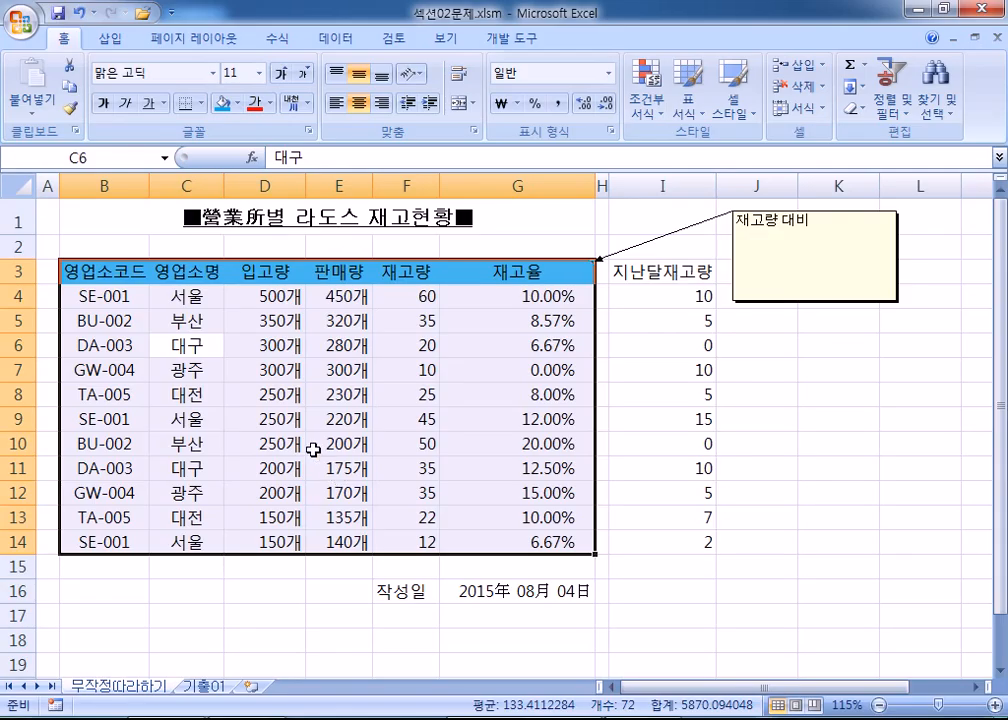
left_click(255, 394)
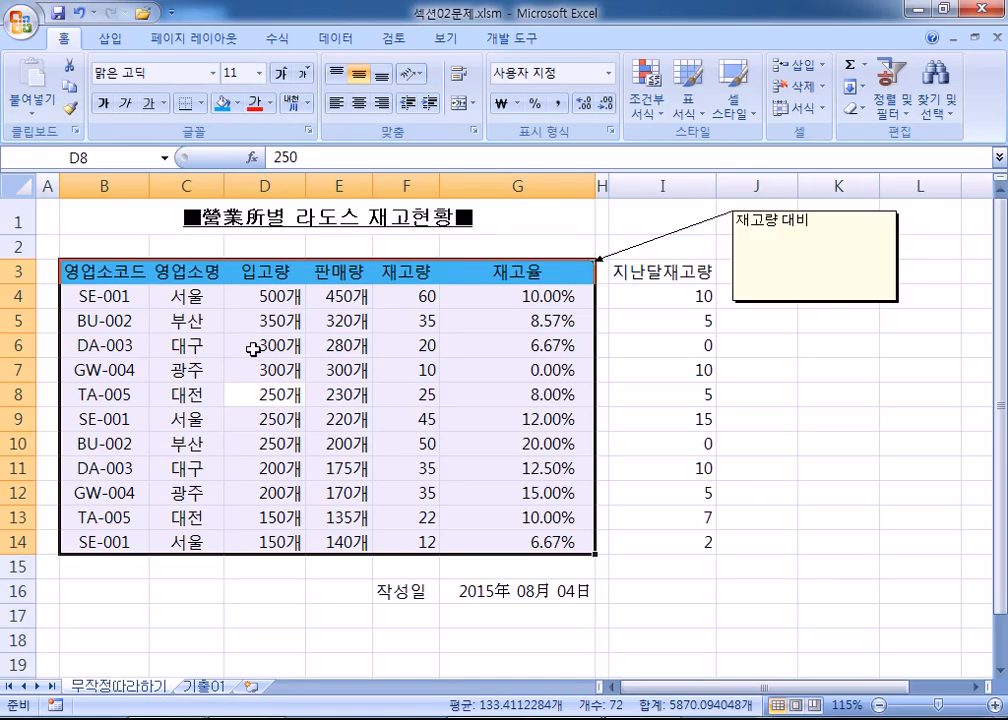
Apply all borders (모든 테두리) to the stock table B3:G14.
left_click(203, 104)
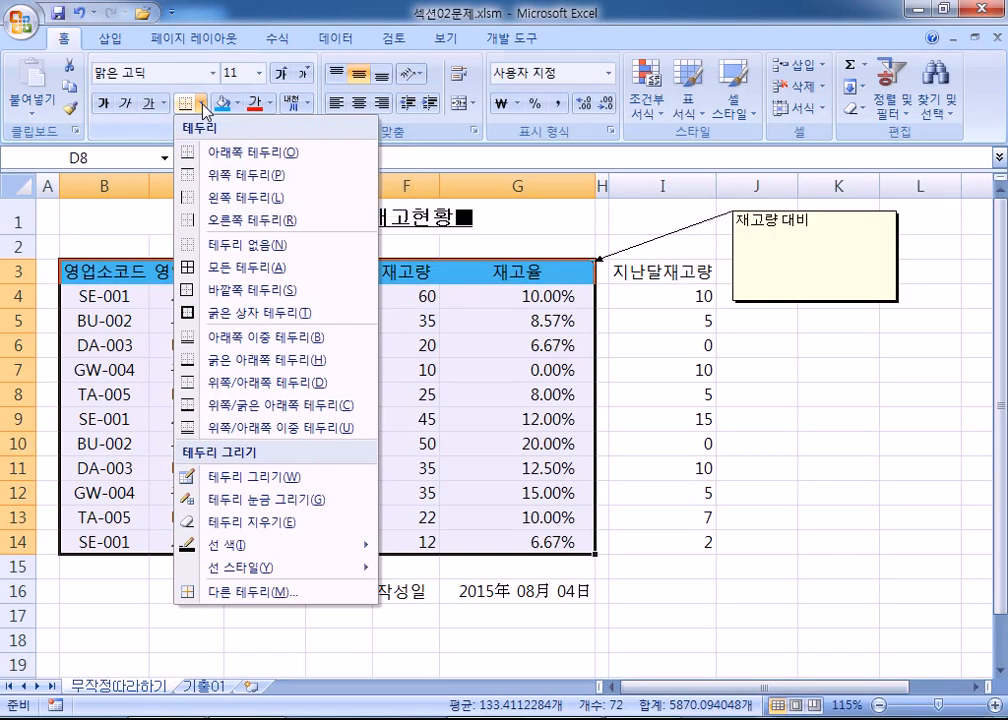
left_click(224, 276)
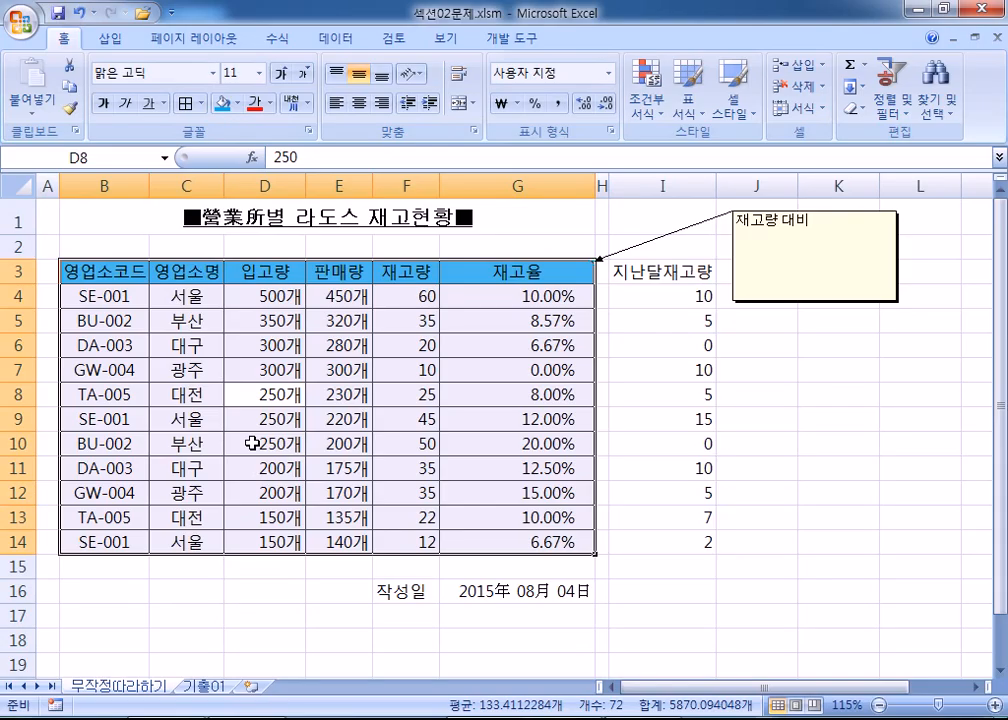
key("ctrl+1")
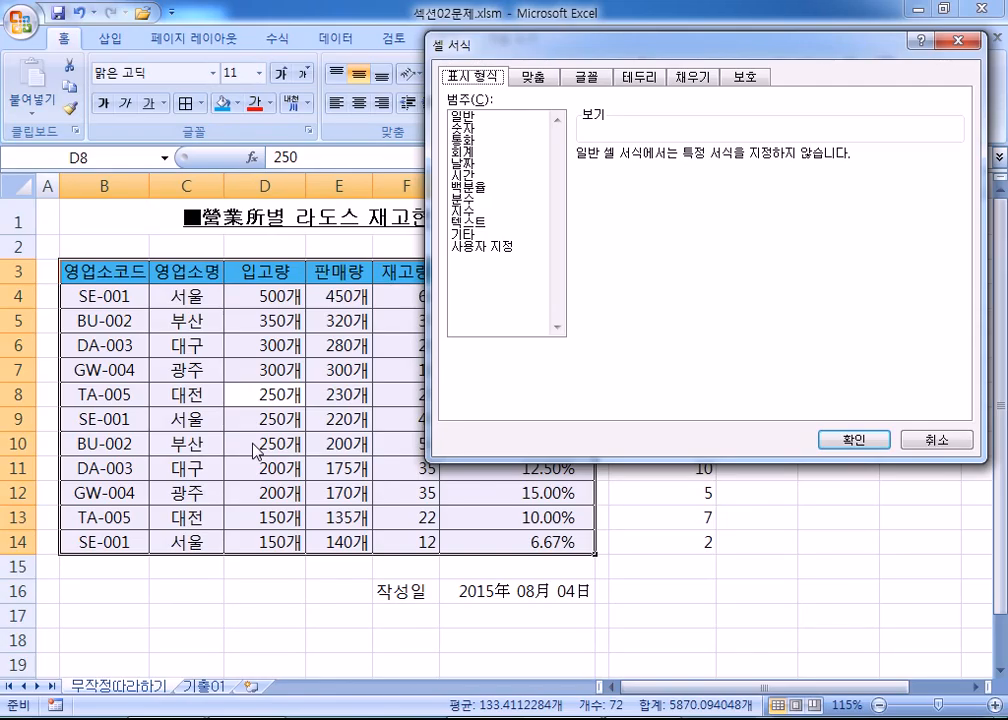
left_click(640, 79)
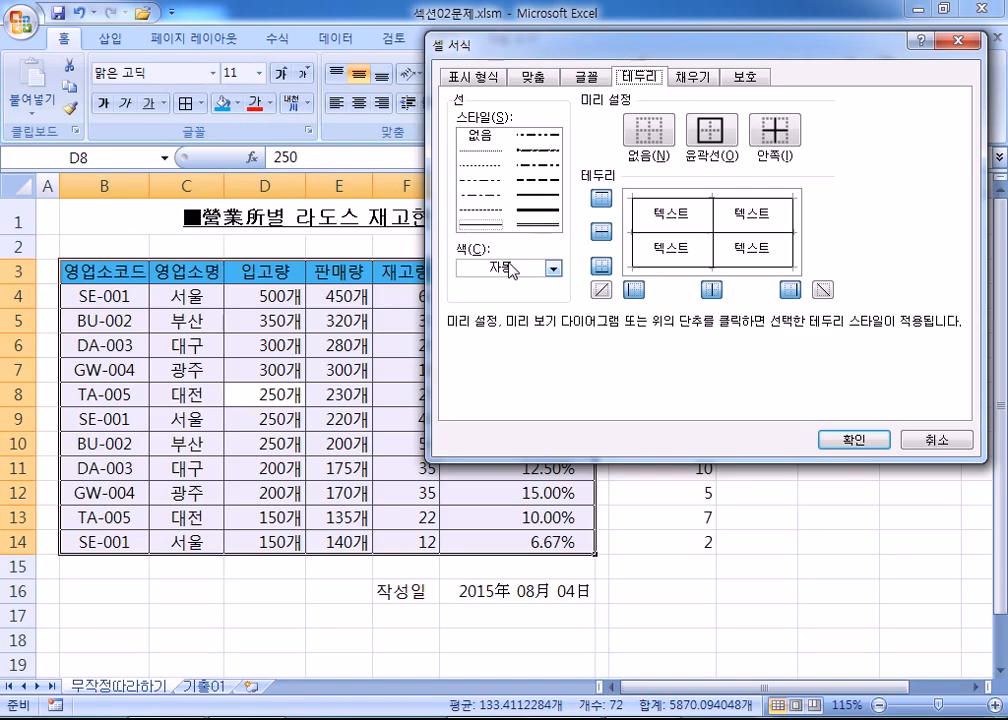
left_click(478, 138)
left_click(551, 268)
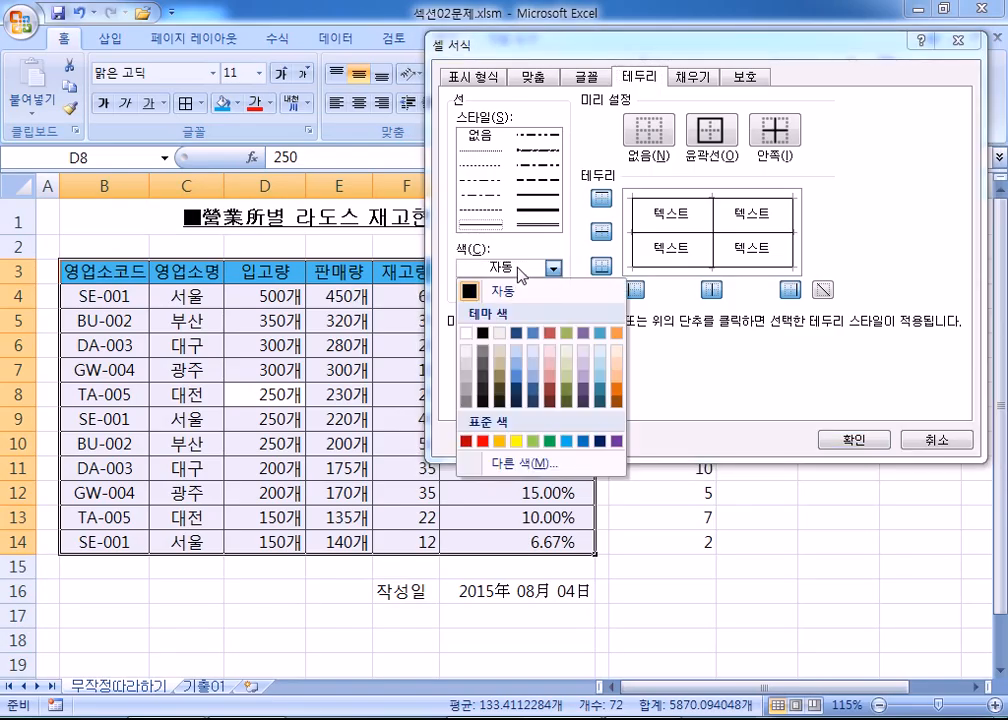
left_click(587, 442)
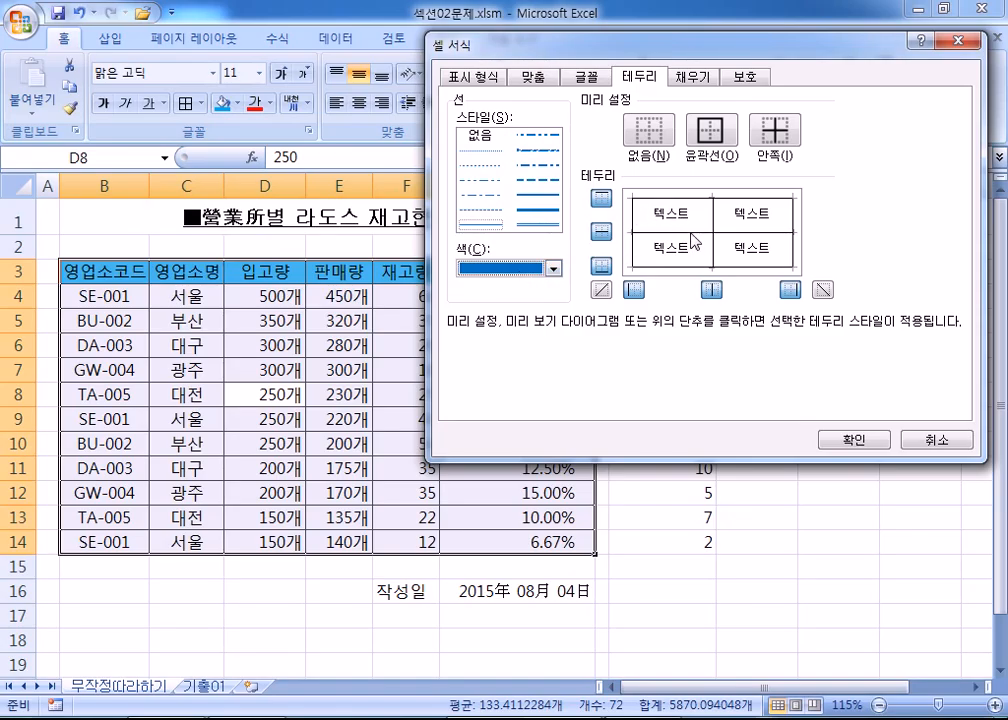
left_click(711, 130)
left_click(757, 133)
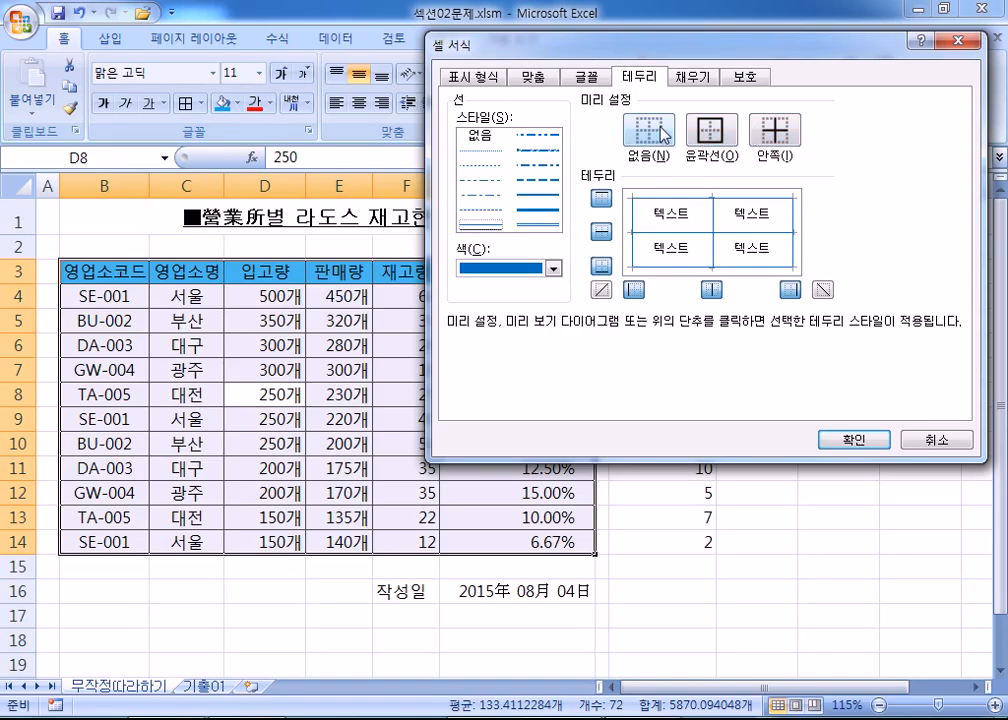
left_click(773, 137)
left_click(773, 137)
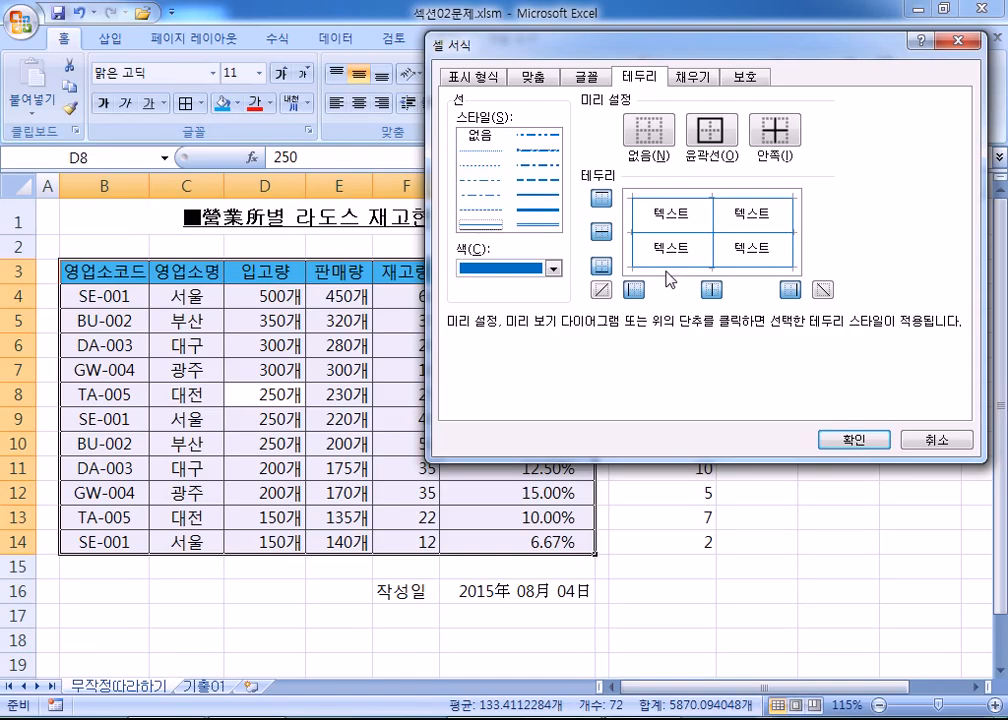
left_click(936, 440)
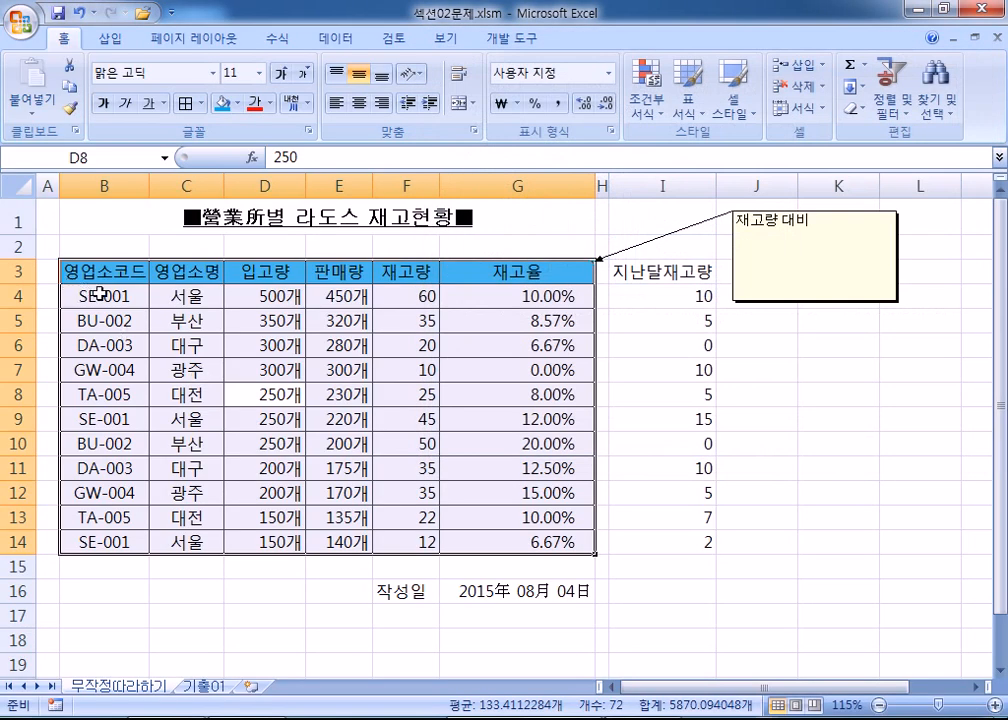
Reapply all borders to the stock table B3:G14, and clear them with 테두리 없음.
left_click(200, 104)
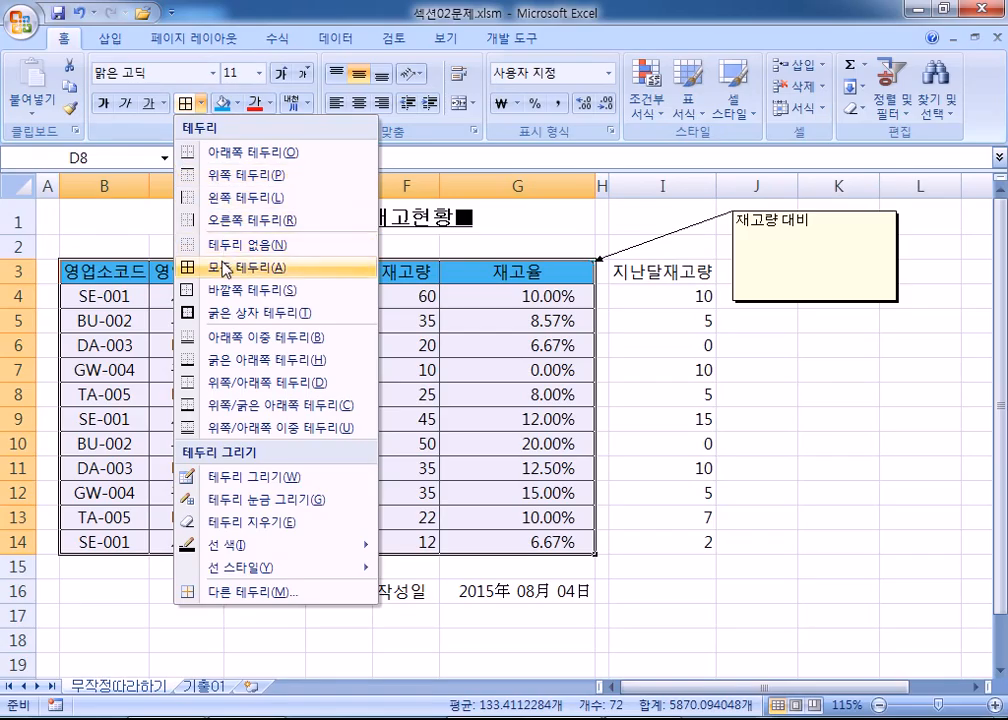
left_click(225, 267)
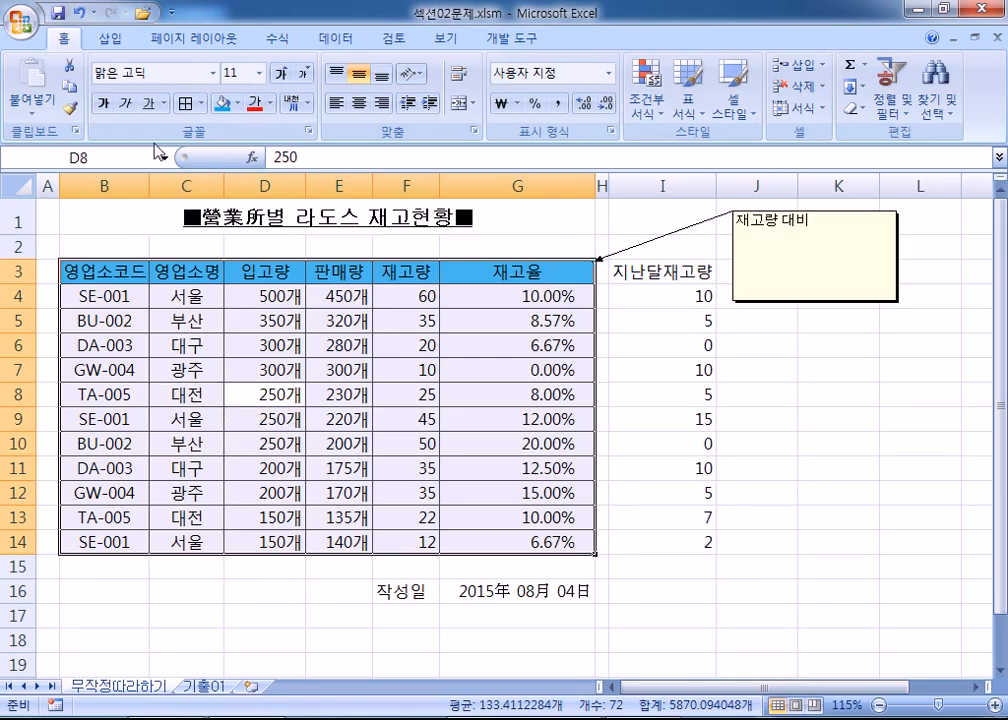
left_click(201, 104)
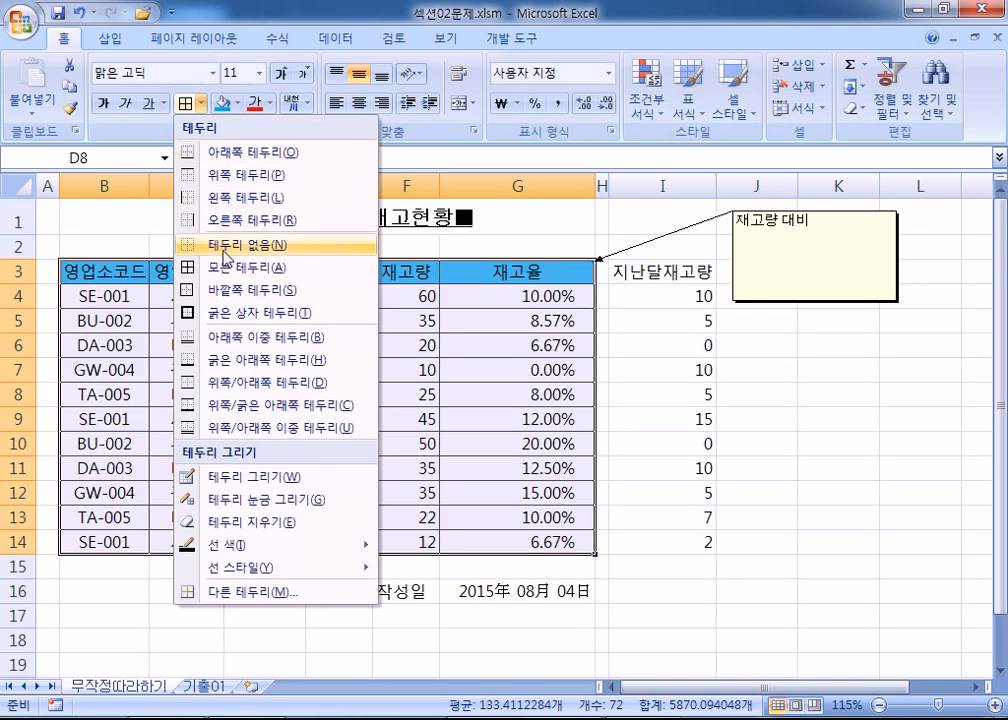
left_click(235, 244)
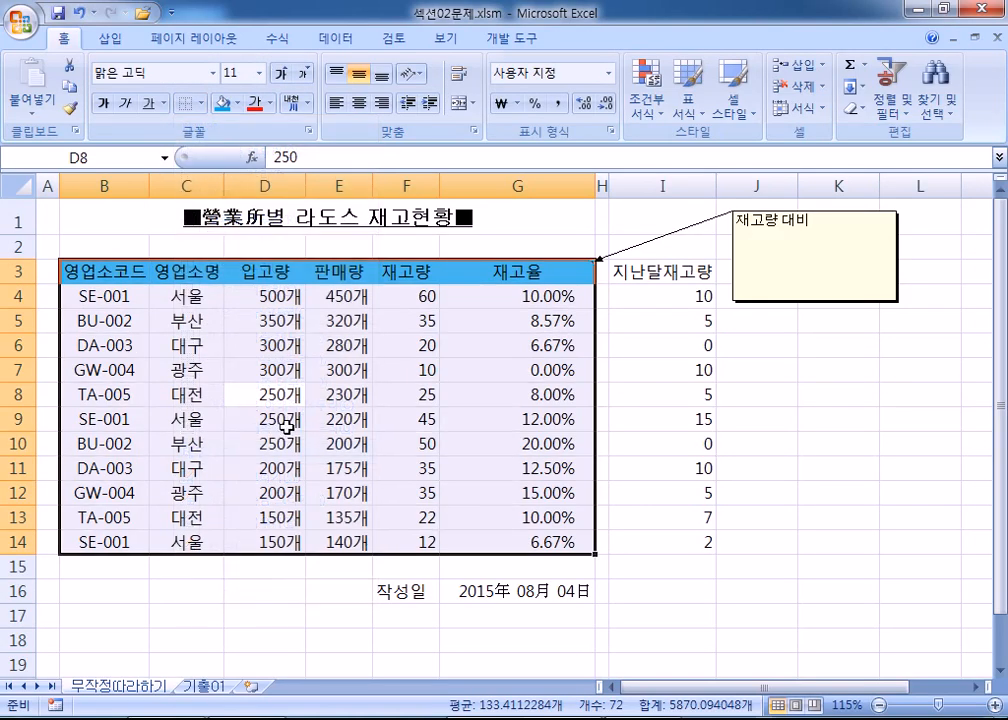
Apply thin outline and inside borders in standard blue to the stock table B3:G14, and deselect it at C5.
key("ctrl+1")
left_click(518, 268)
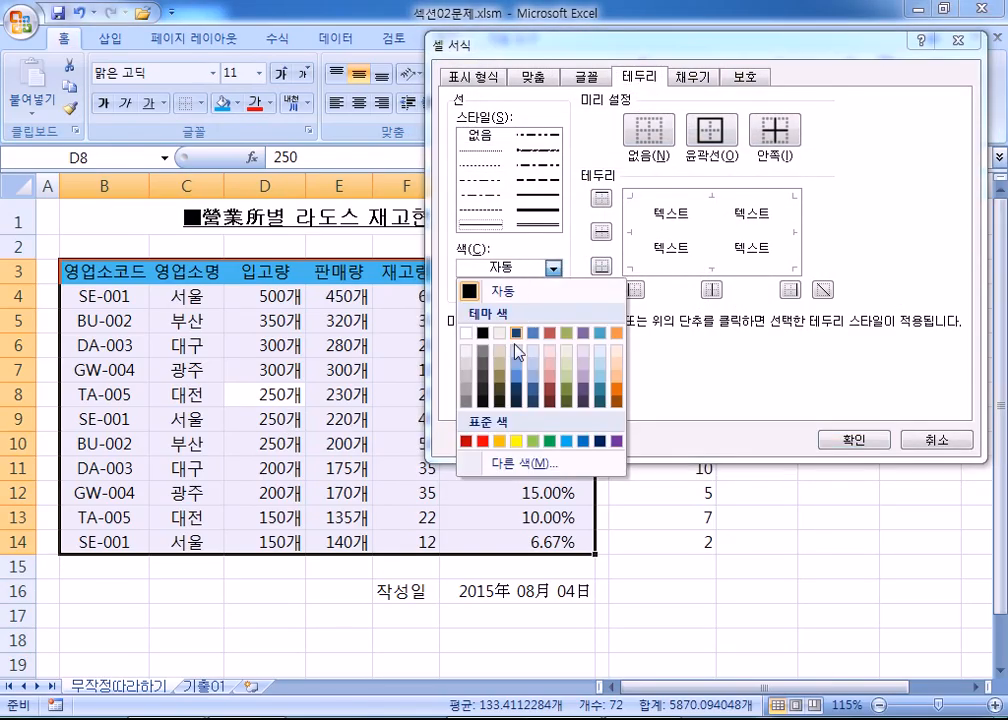
left_click(583, 441)
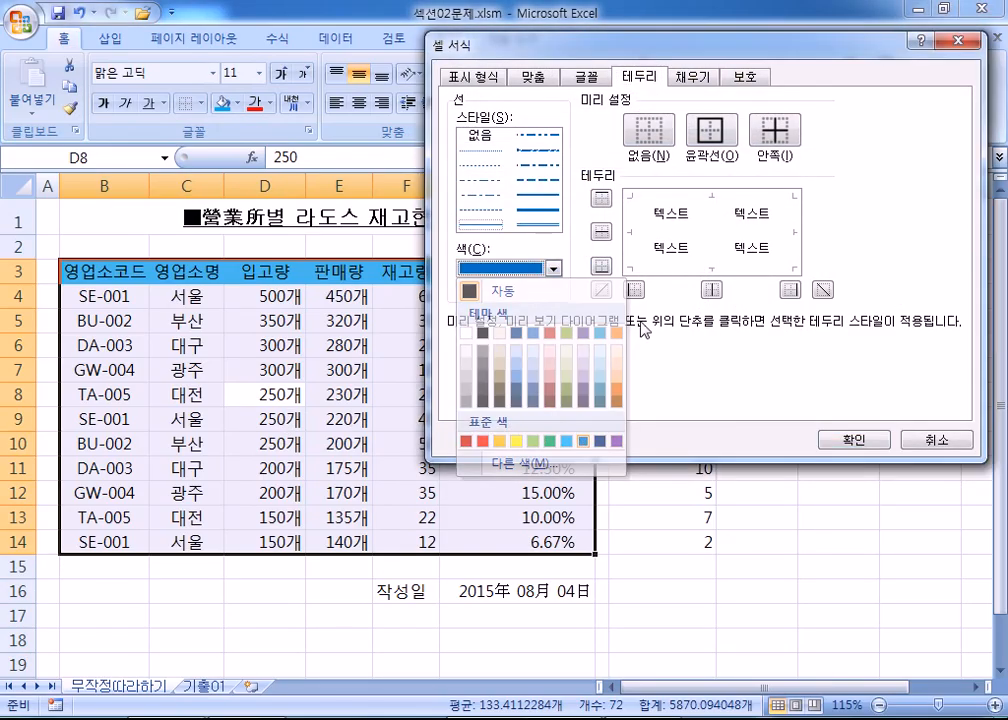
left_click(711, 130)
left_click(766, 145)
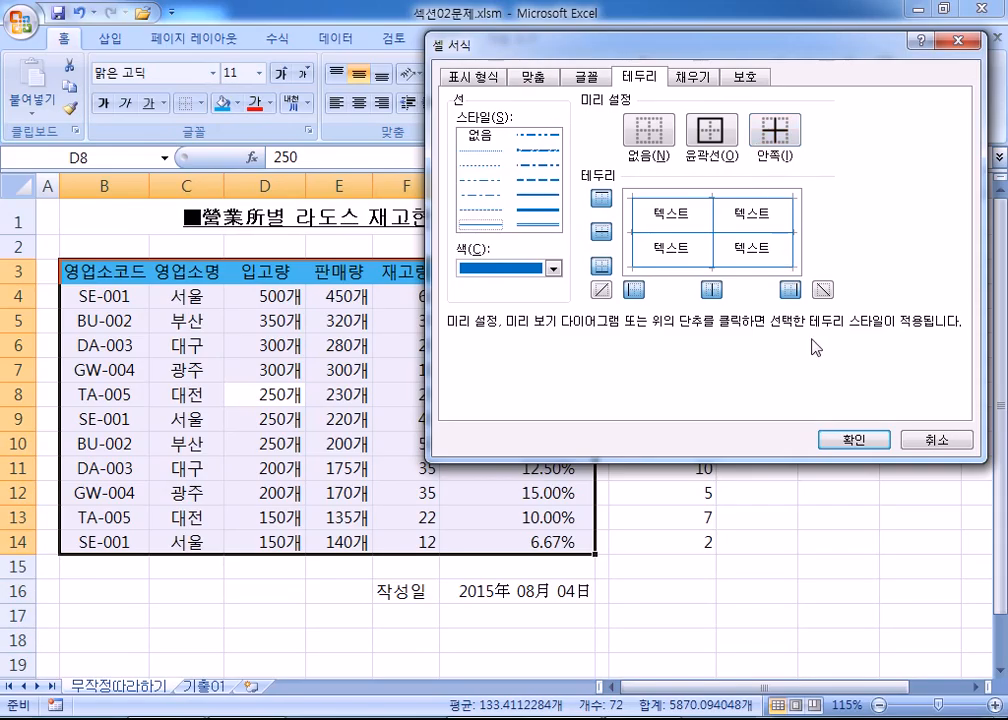
left_click(853, 440)
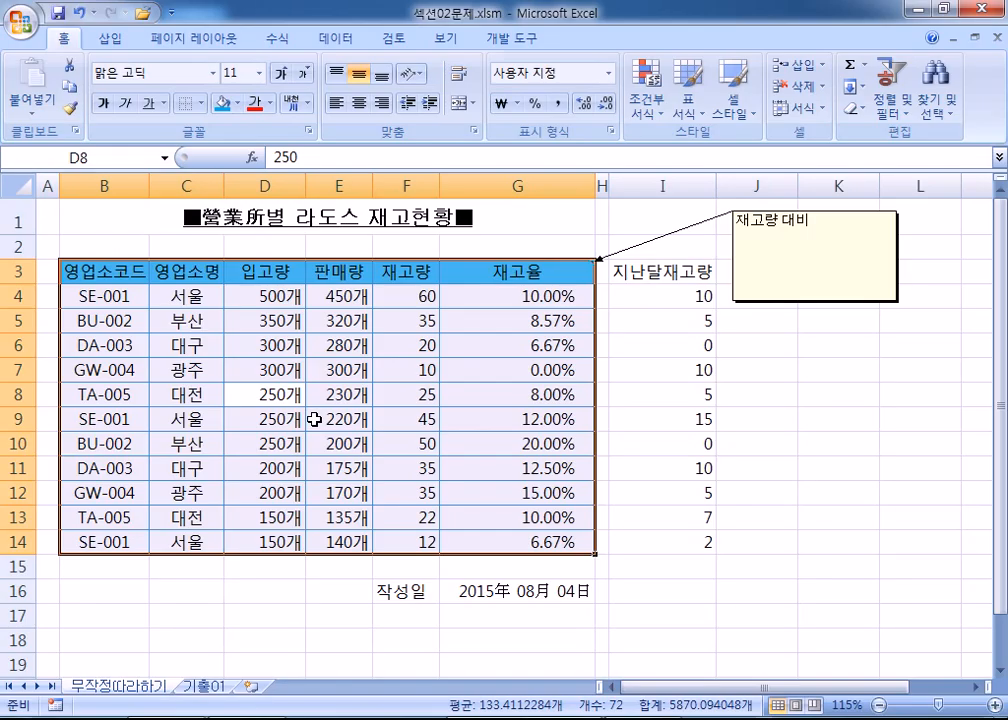
left_click(181, 316)
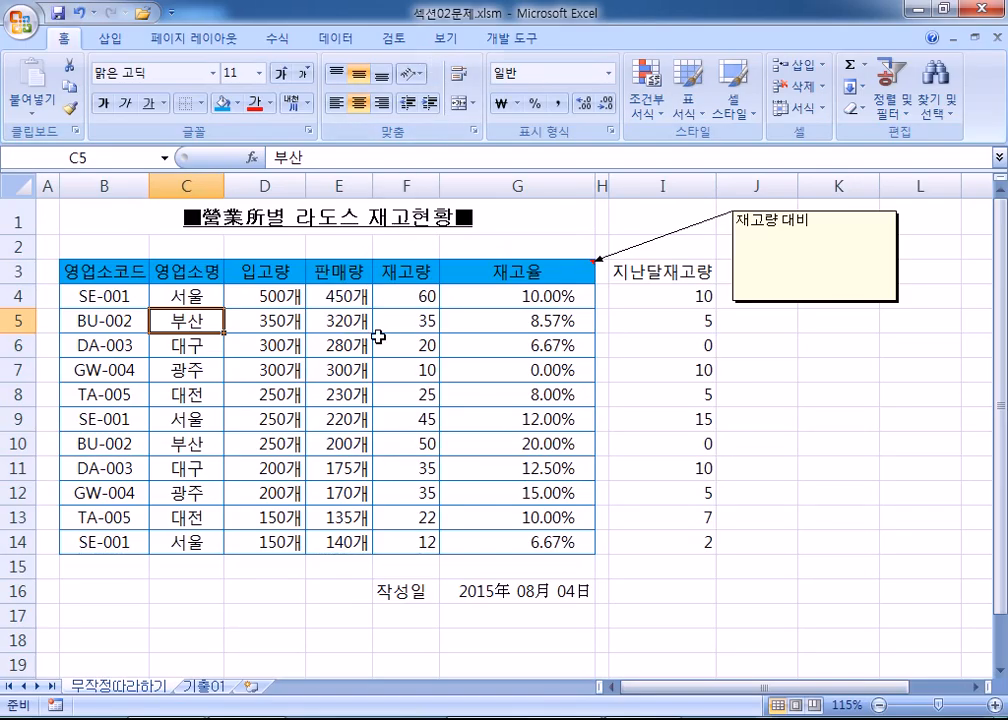
Check the alignment and number format settings of the 재고율 values in G4:G14.
left_click_drag(457, 292, 470, 543)
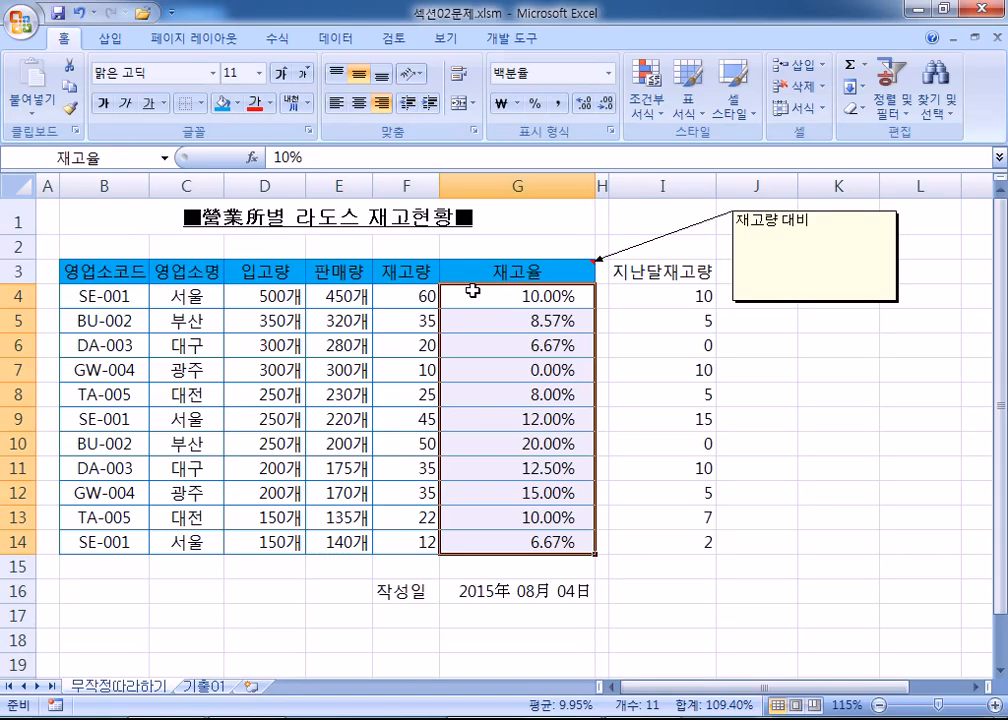
key("ctrl+1")
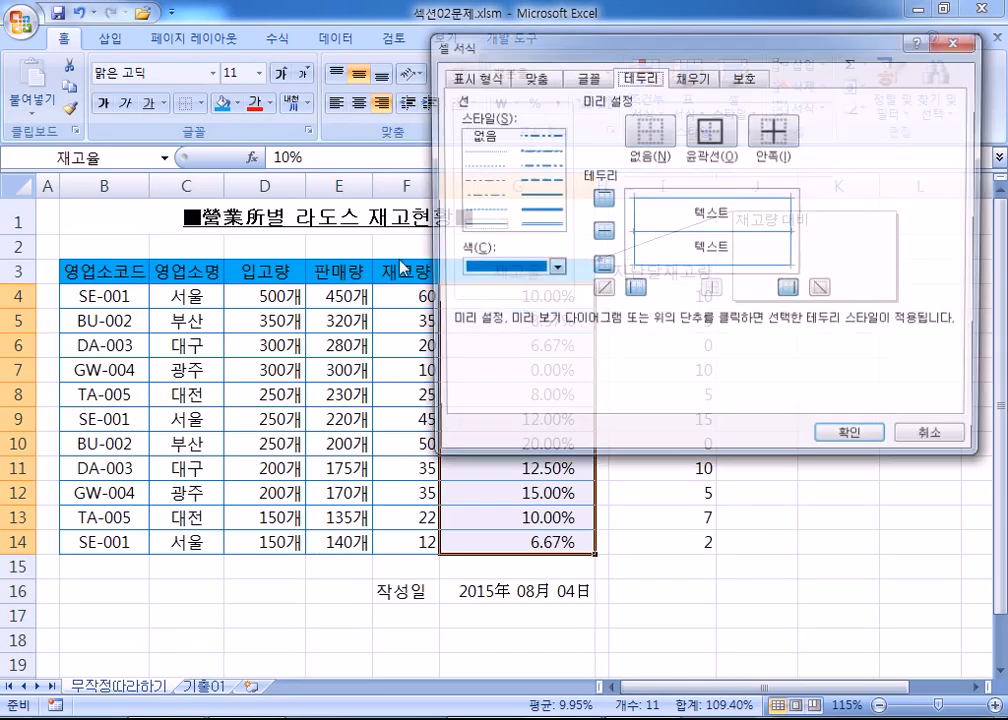
left_click(538, 82)
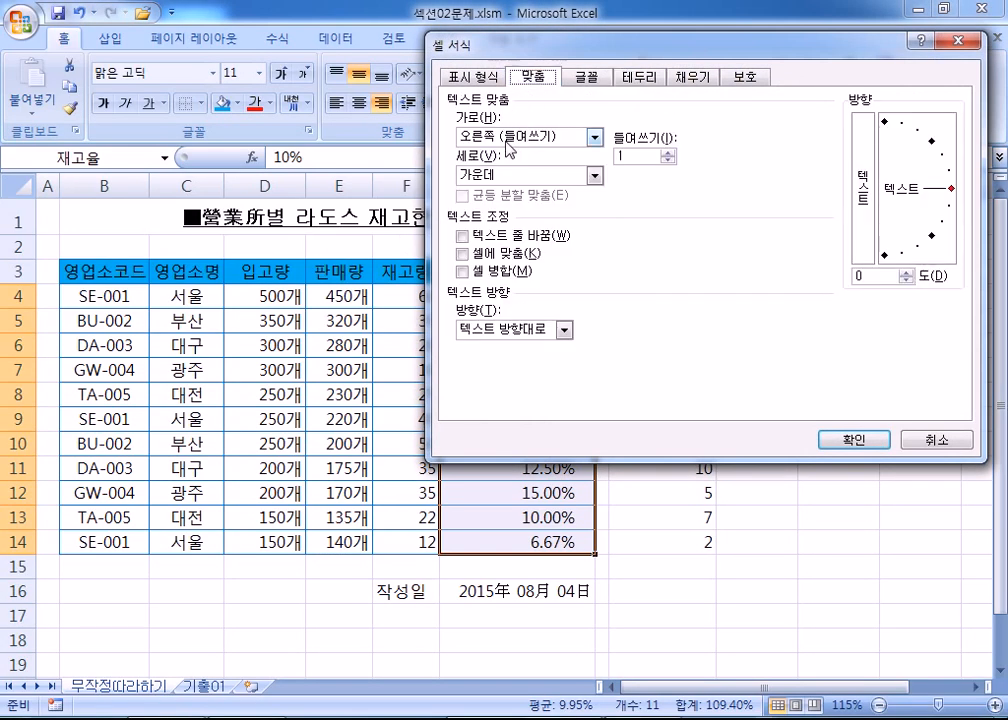
left_click(476, 80)
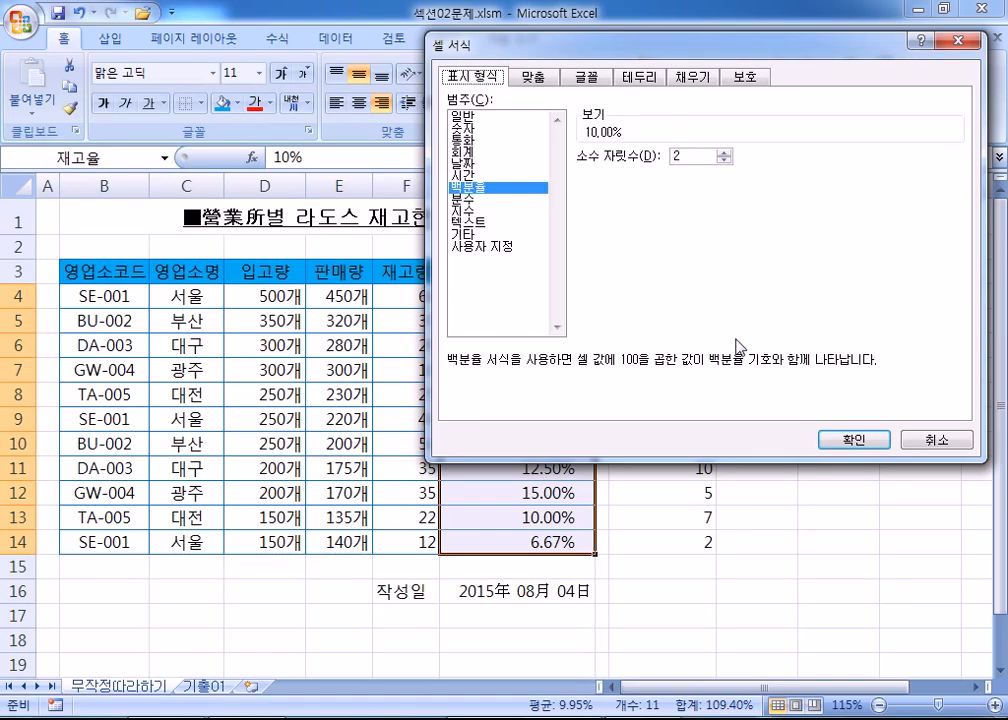
left_click(852, 440)
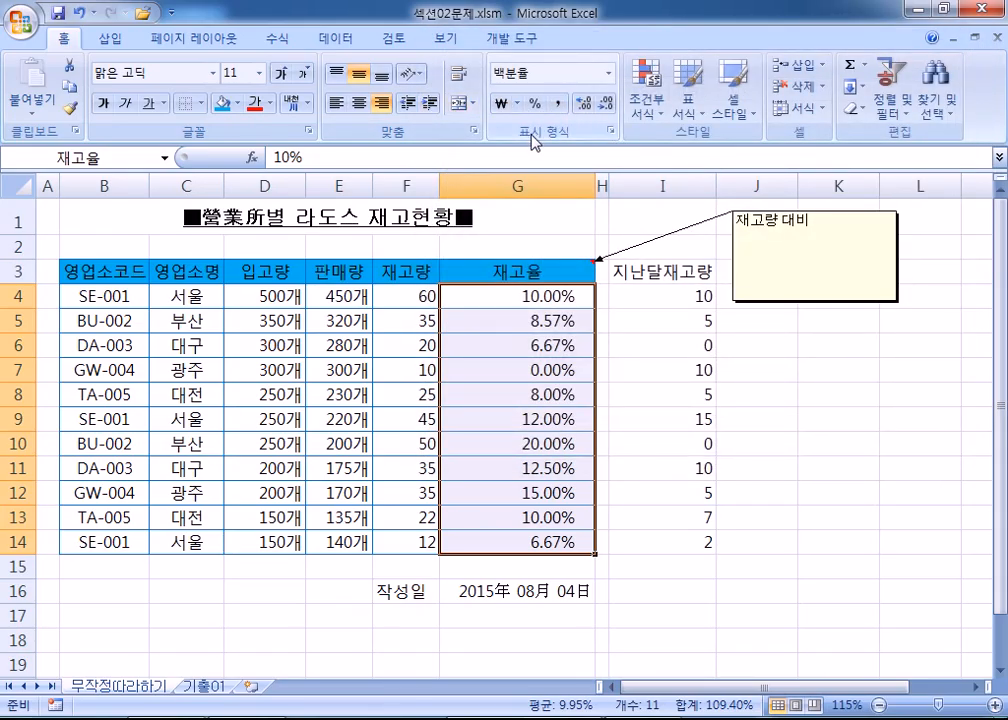
Review the 작성일 date in G16, the 지난달재고량 values in I4:I14 and the 재고량 value in F4.
left_click(497, 592)
scroll(556, 470, "down", 2)
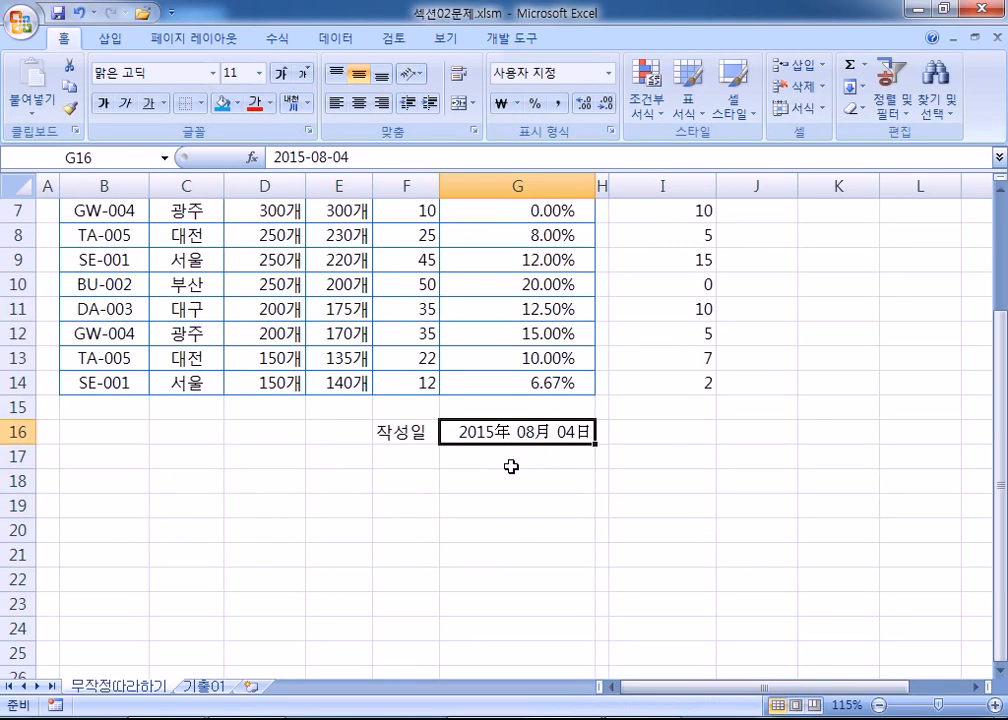
scroll(524, 434, "up", 2)
left_click_drag(650, 295, 655, 541)
left_click(425, 295)
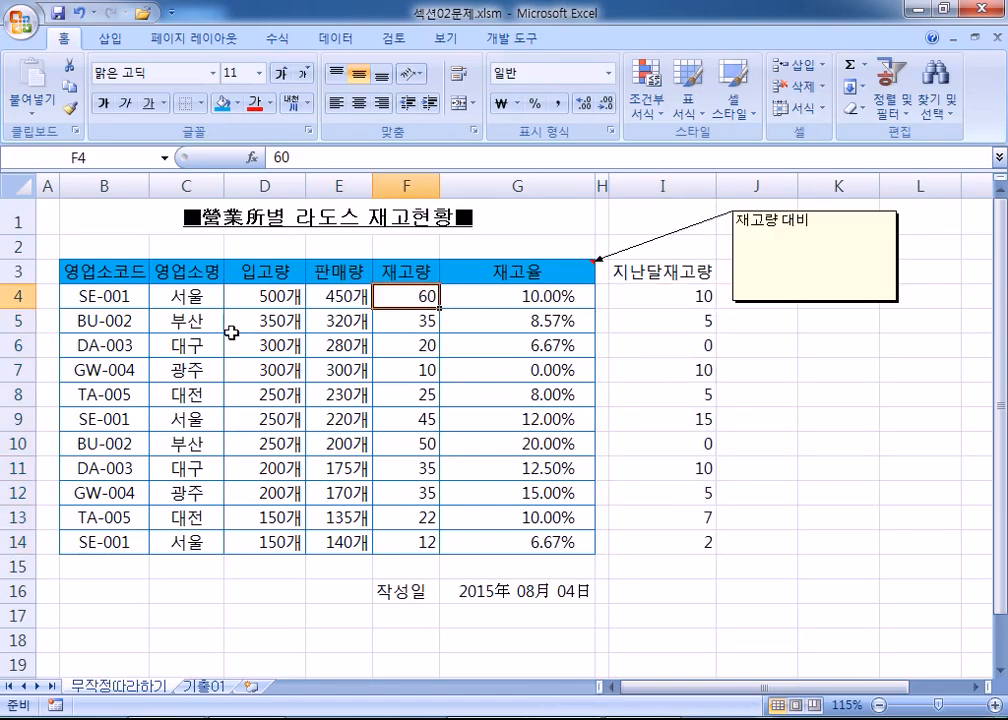
Select the stock table B3:G14, glance at the format code notes in Notepad, and return to Excel.
left_click_drag(86, 262, 550, 541)
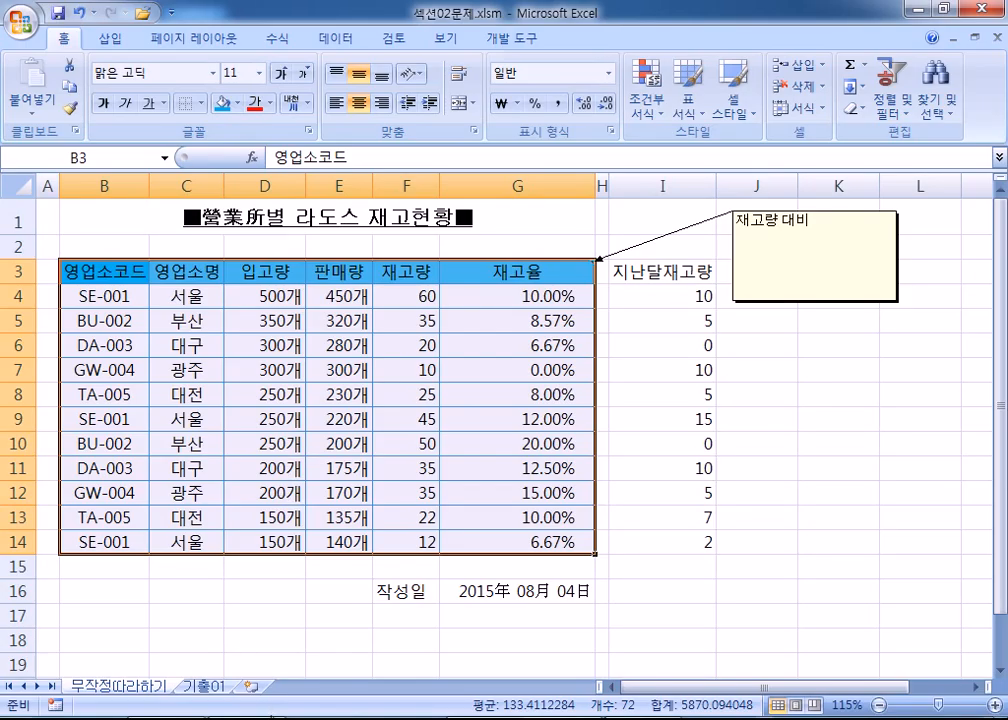
key("alt+Tab")
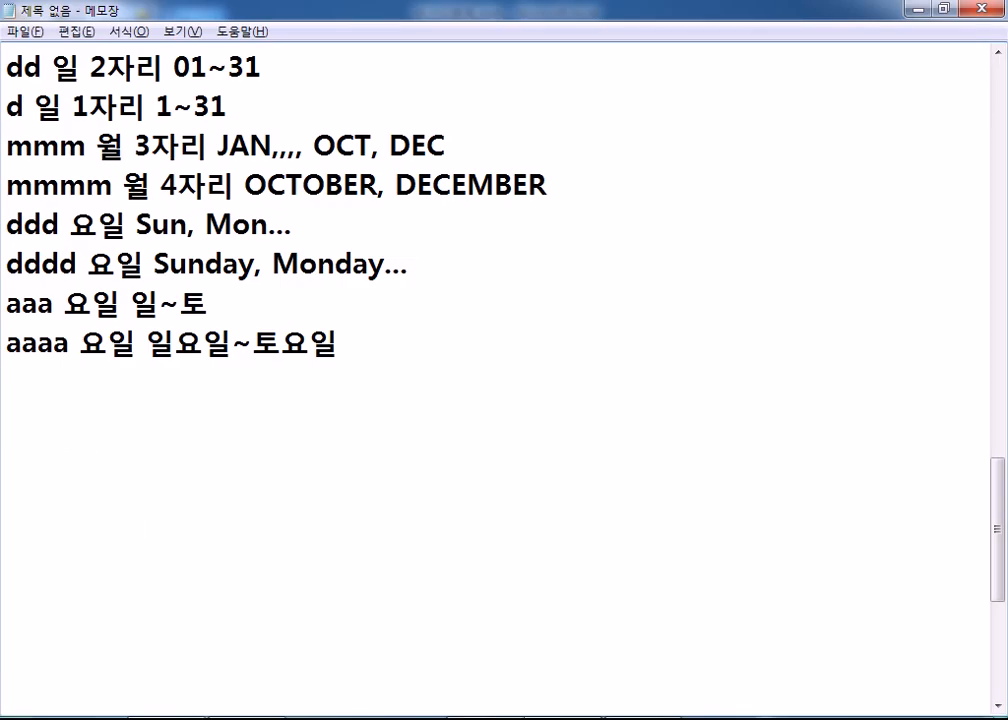
key("alt+Tab")
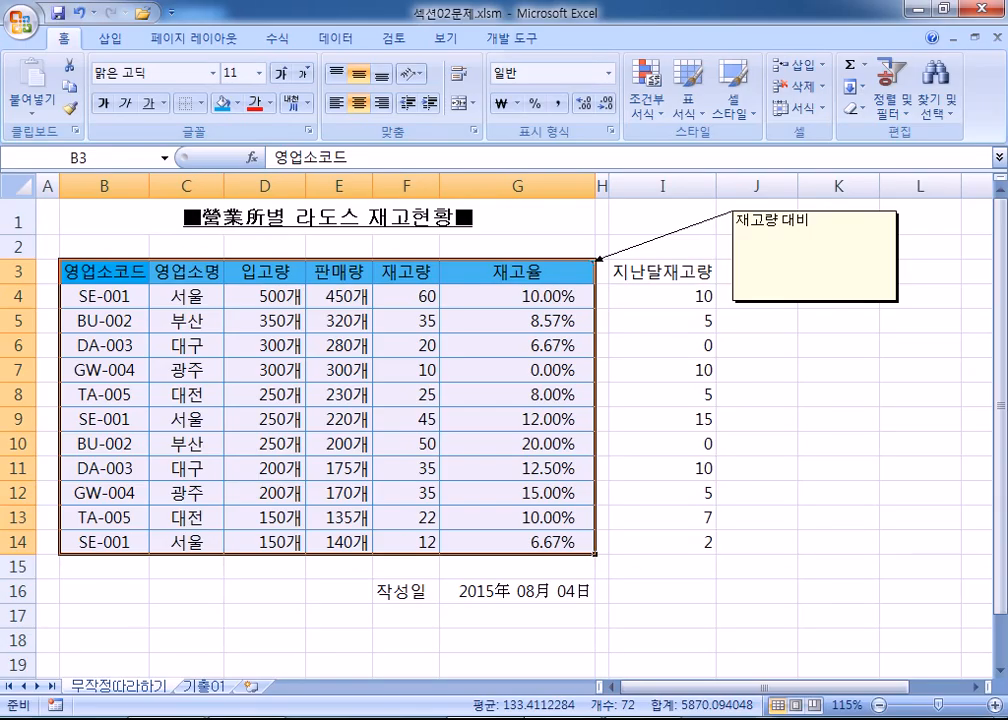
On the 기출01 sheet, set the width of column A to 1.
left_click(212, 687)
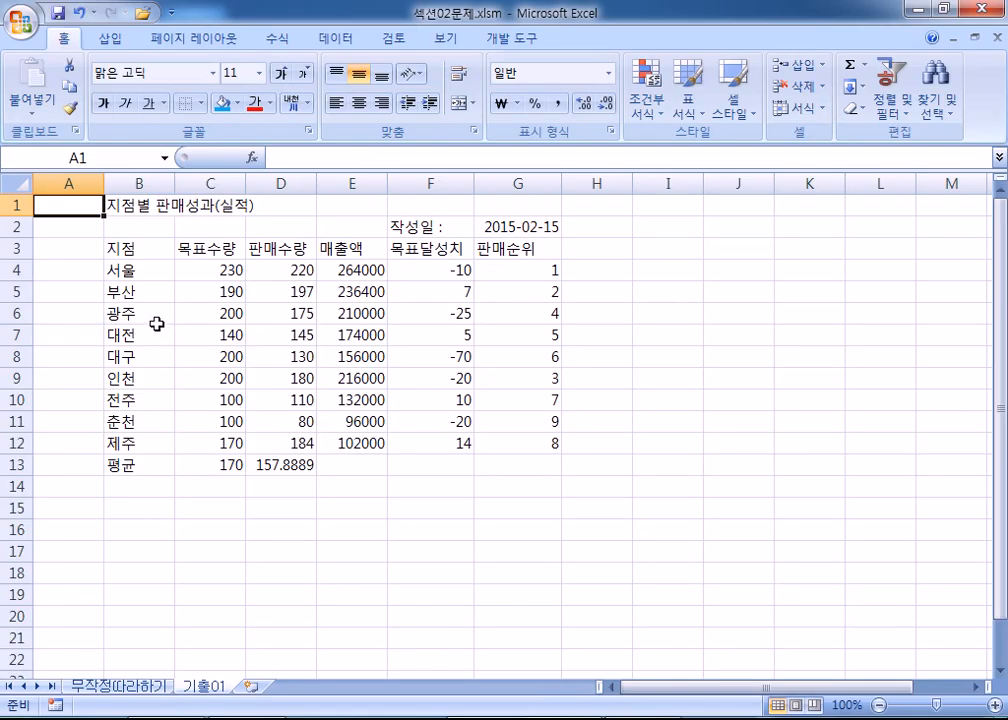
scroll(109, 317, "up", 4)
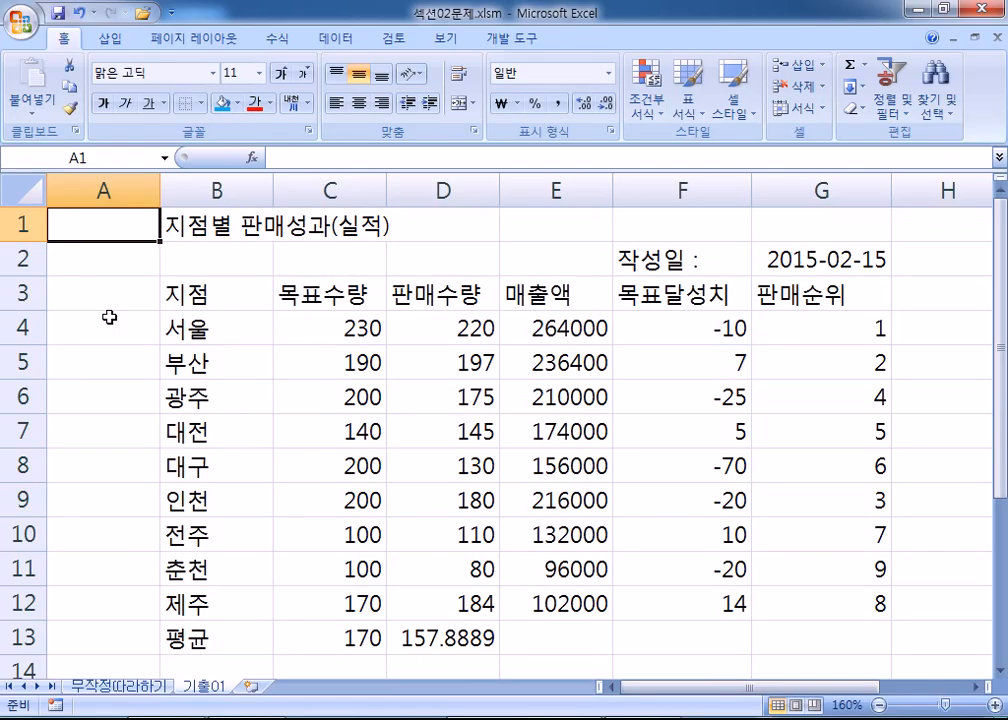
left_click(103, 190)
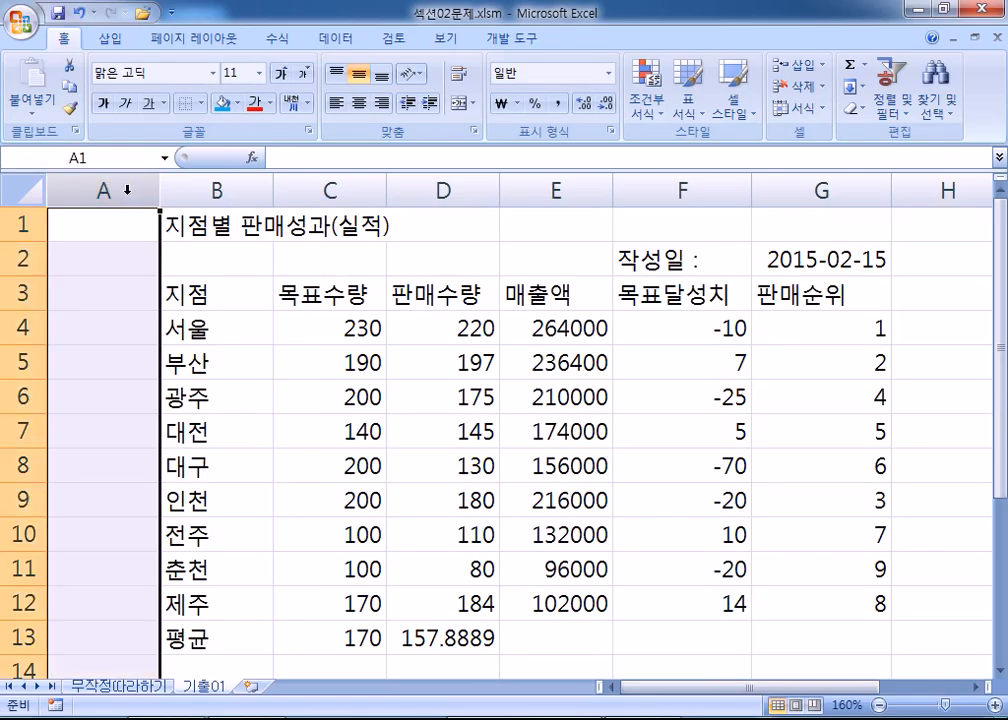
right_click(126, 190)
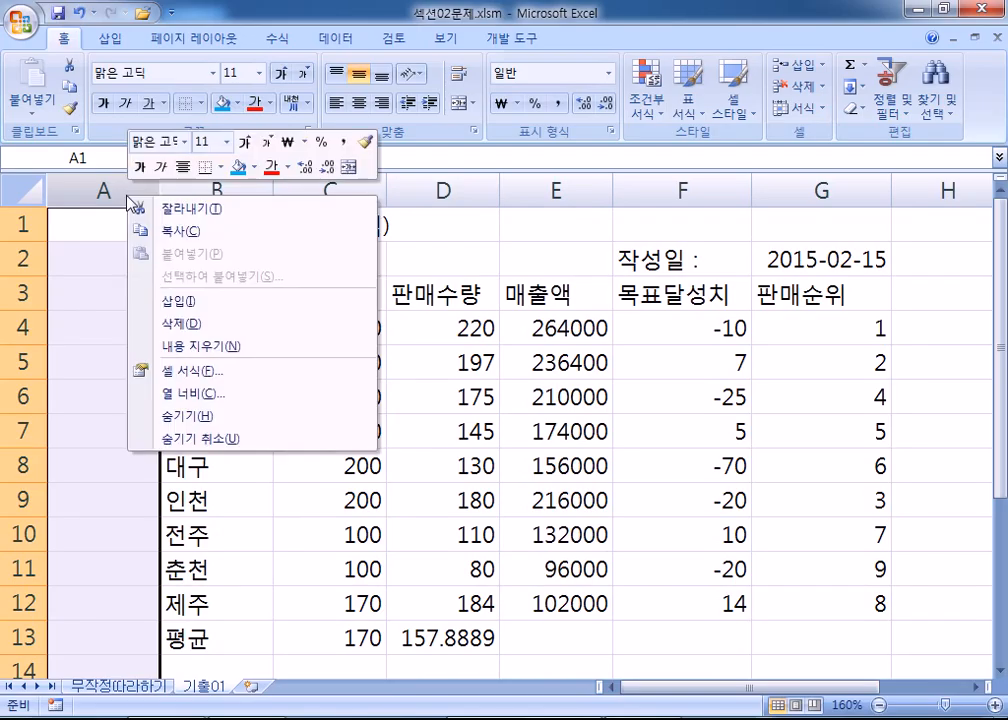
left_click(180, 395)
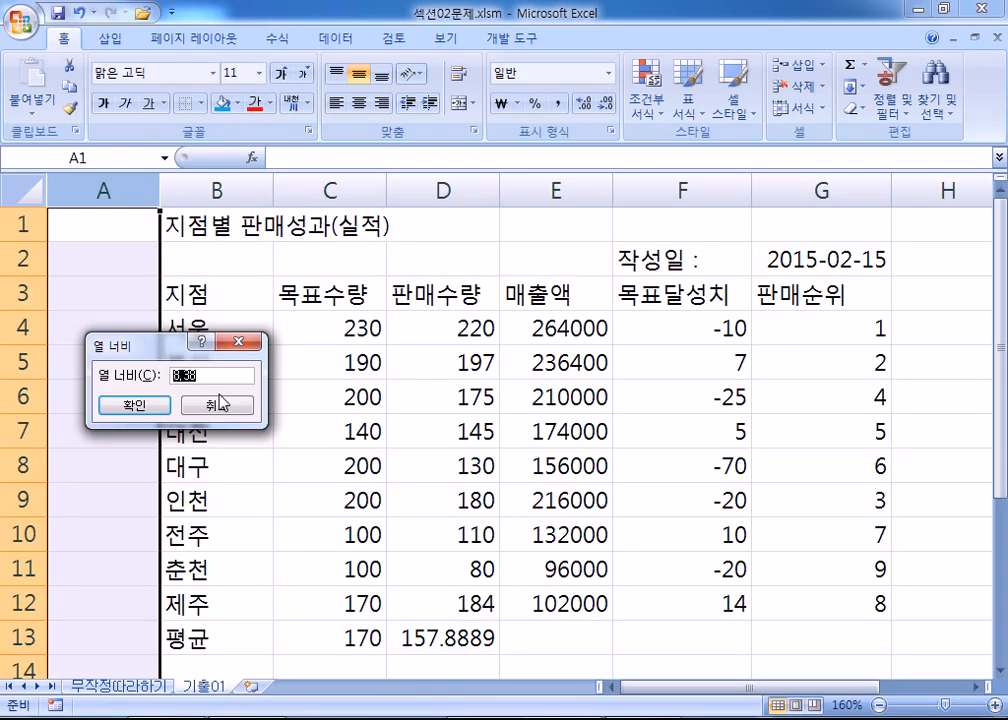
type("1")
key("Return")
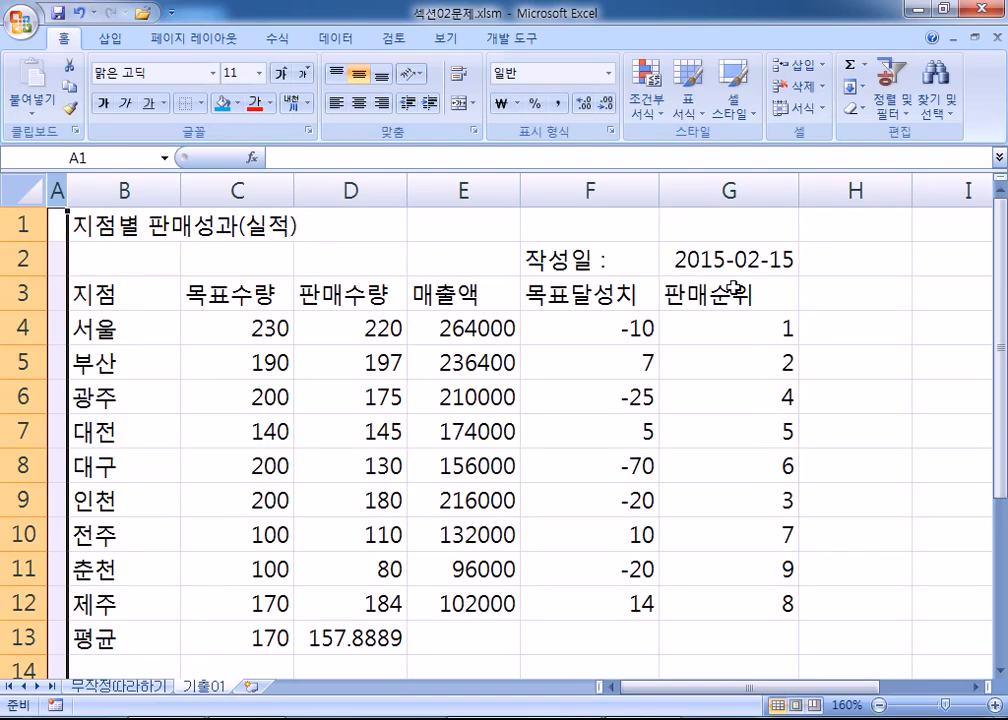
Define the name 작성일 for the date cell G2.
left_click(667, 248)
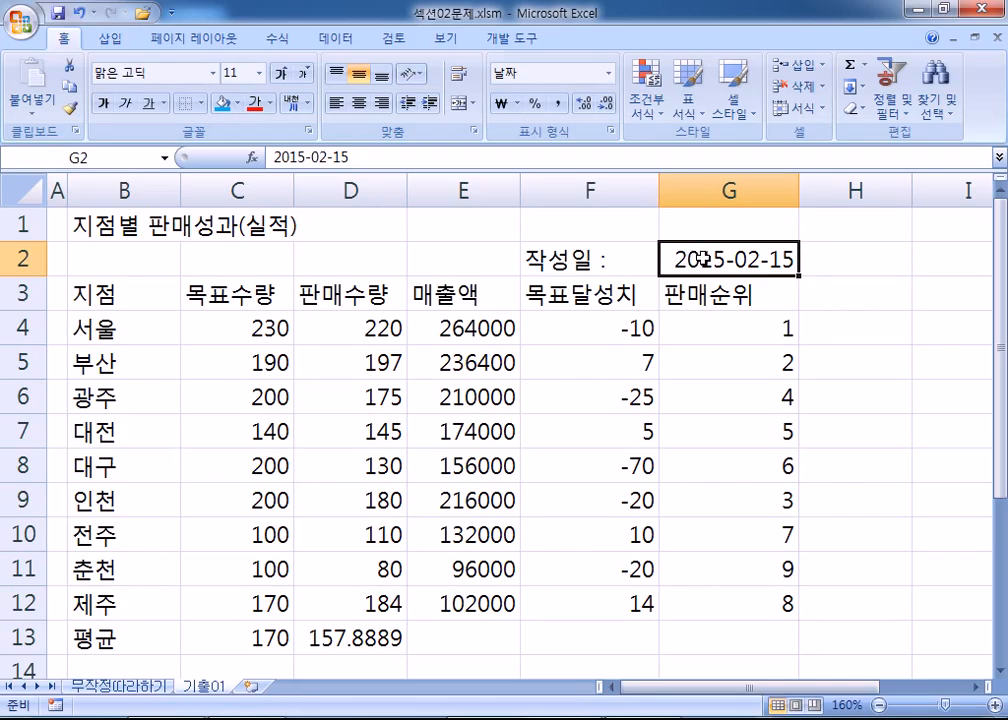
left_click(104, 157)
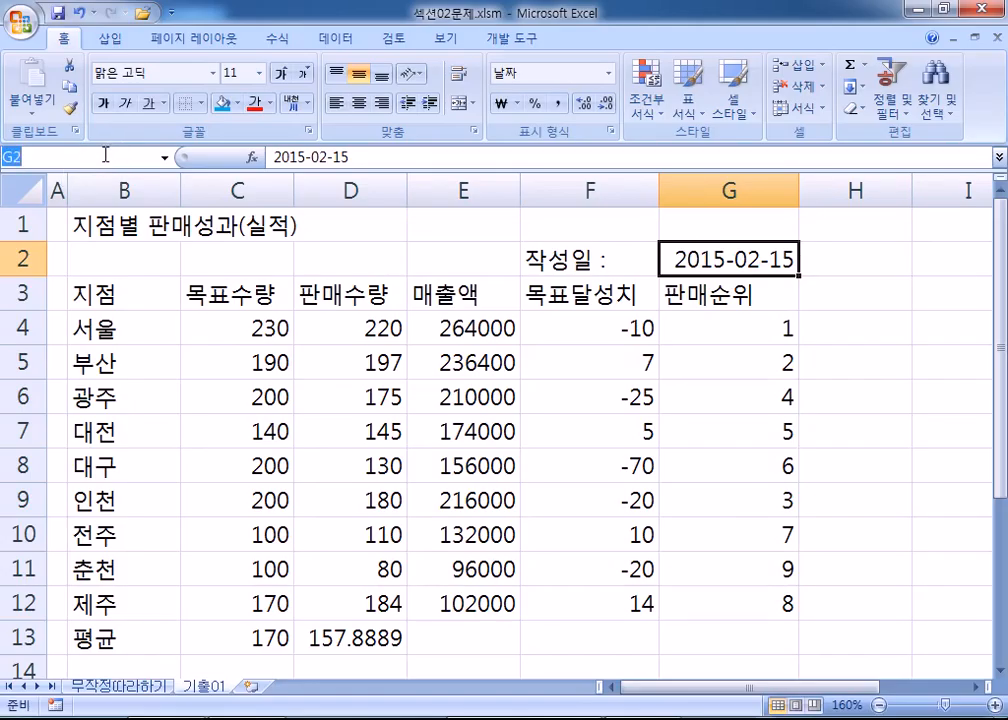
type("작성일")
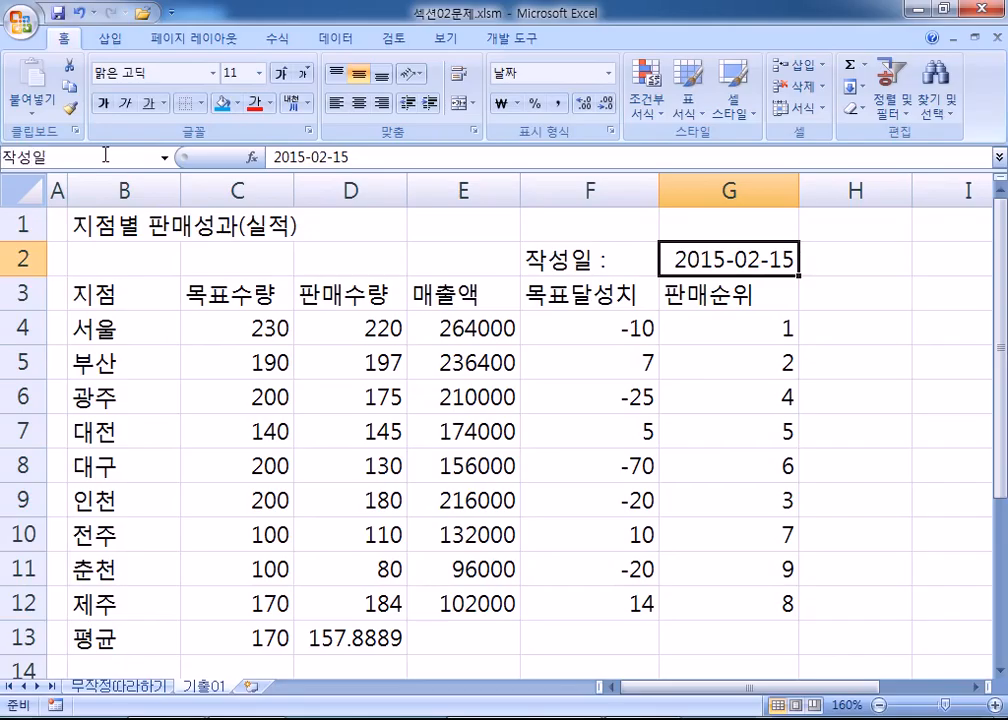
key("Return")
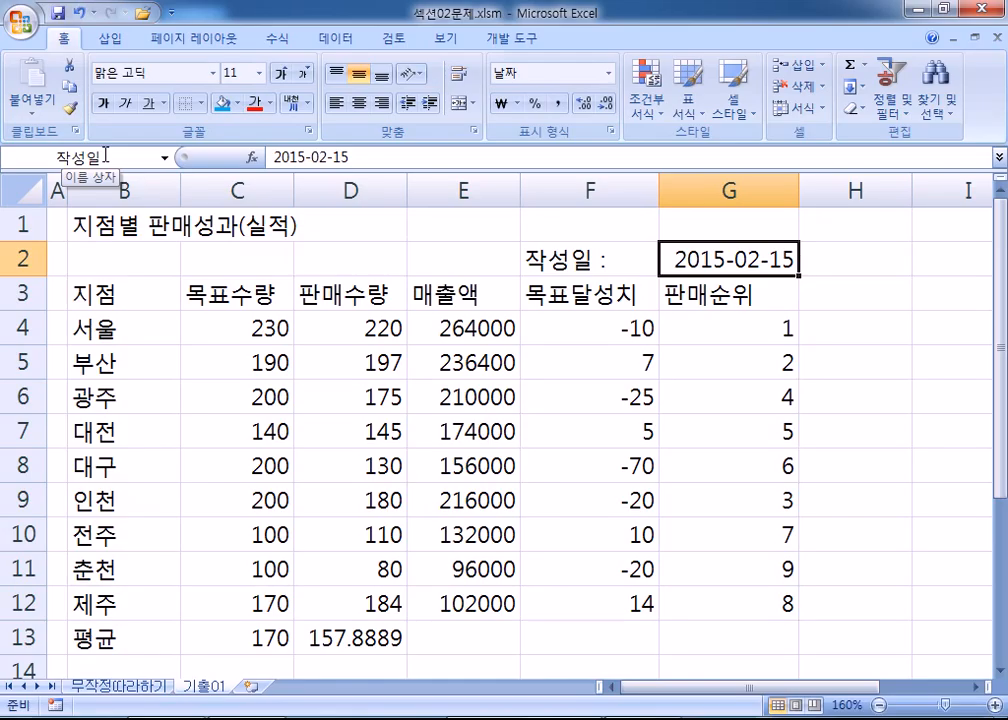
Merge and center the title 지점별 판매성과(실적) across B1:G1.
left_click_drag(146, 225, 730, 234)
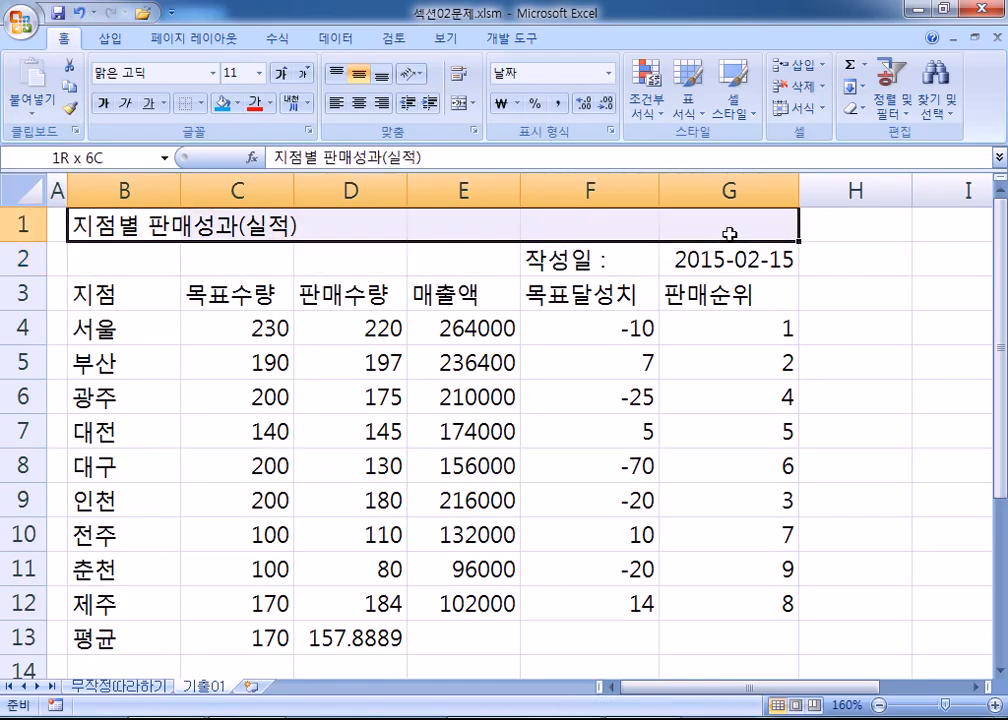
left_click_drag(188, 225, 720, 225)
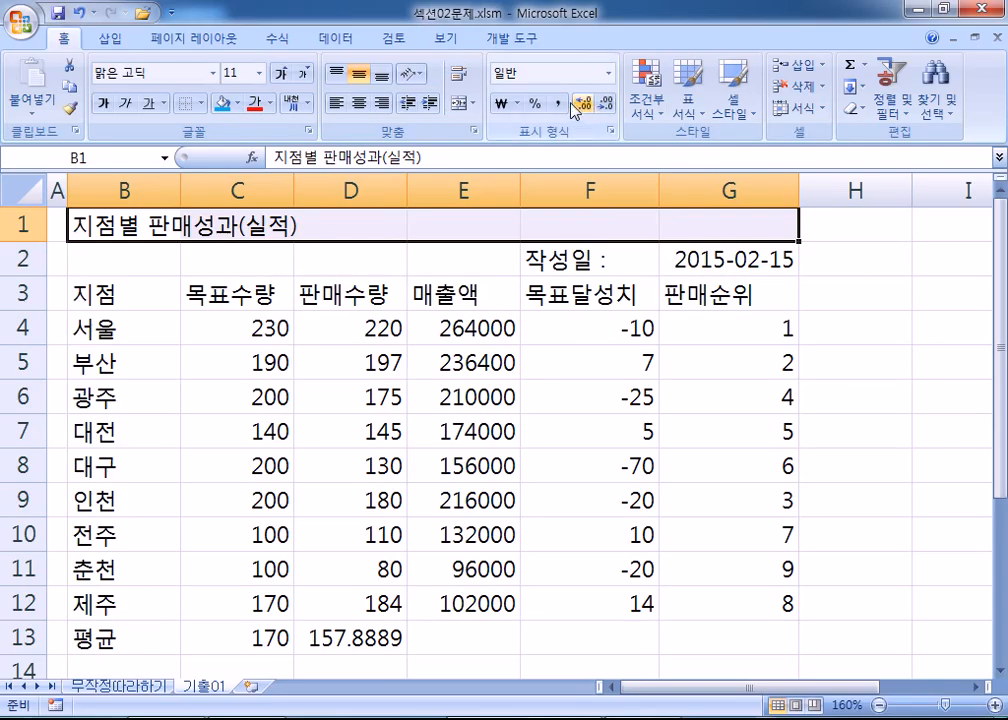
left_click(463, 104)
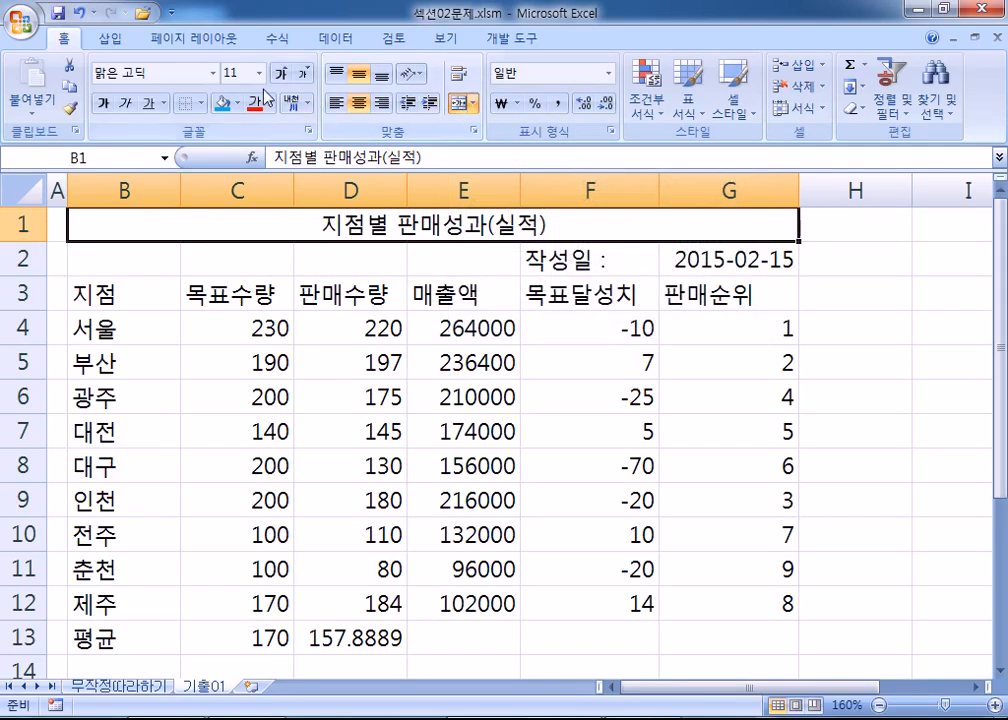
Format the merged title in 궁서체, size 16, bold, with a double underline.
left_click(214, 75)
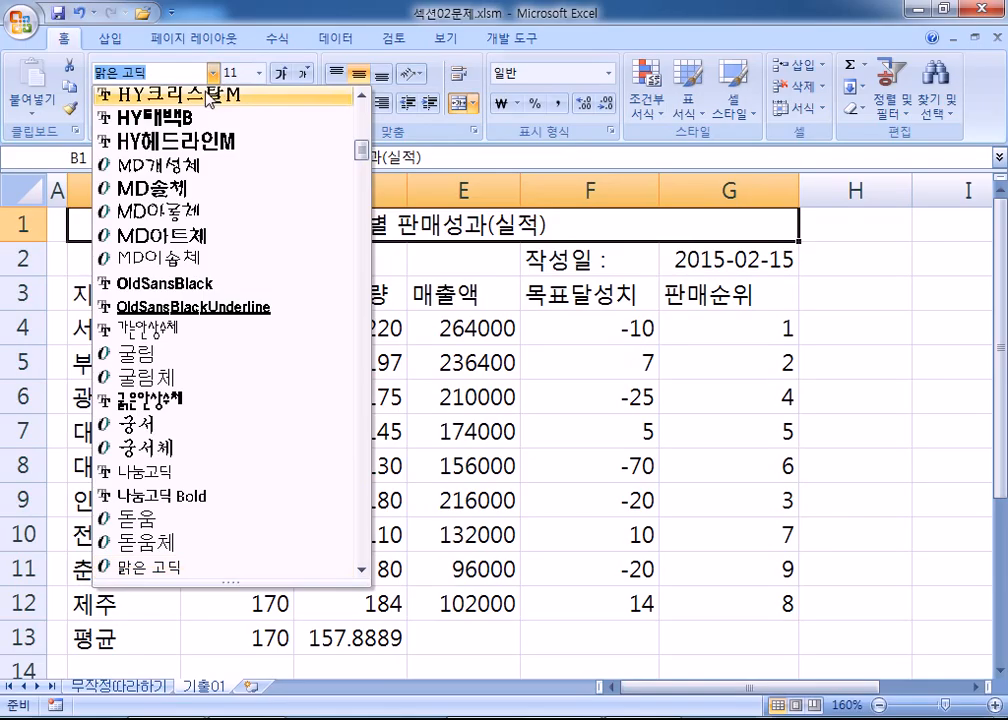
left_click(155, 452)
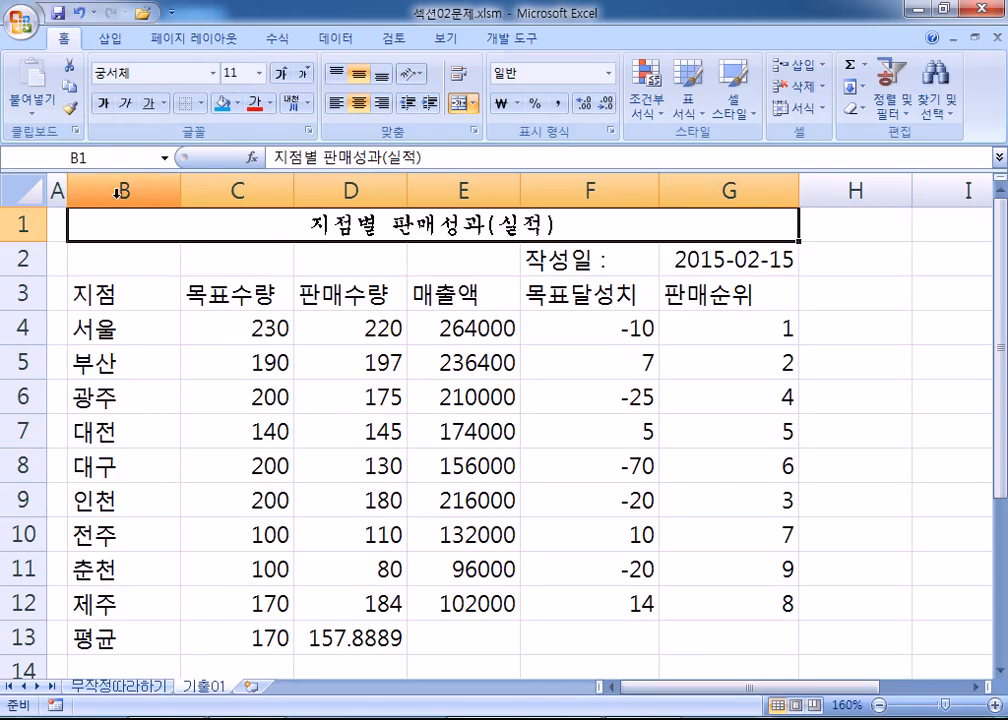
left_click(279, 73)
left_click(279, 73)
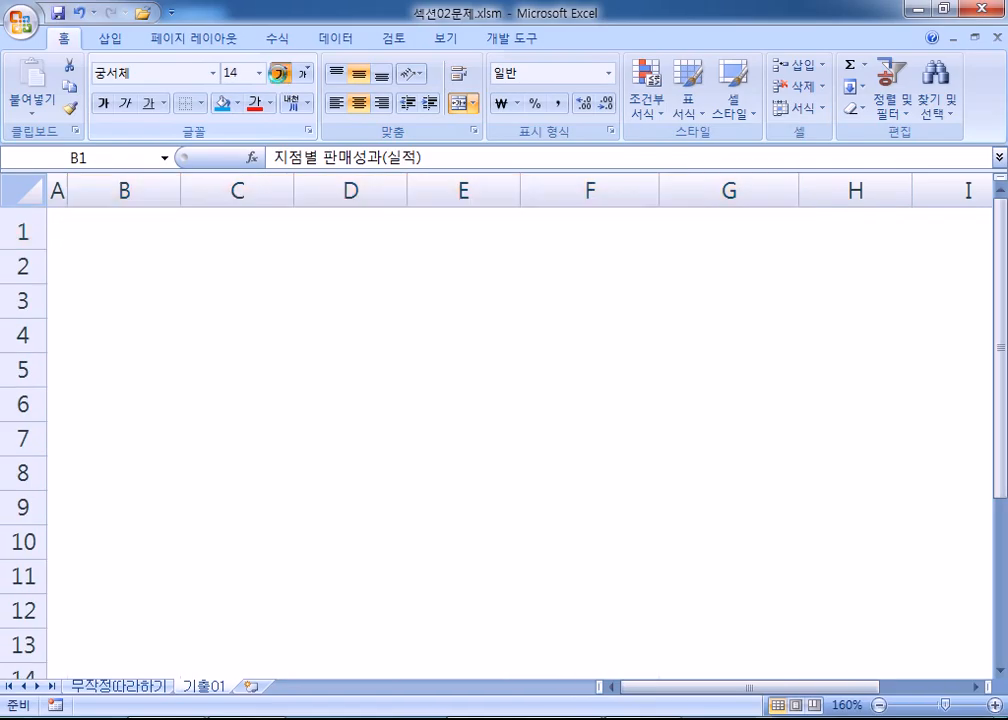
left_click(279, 73)
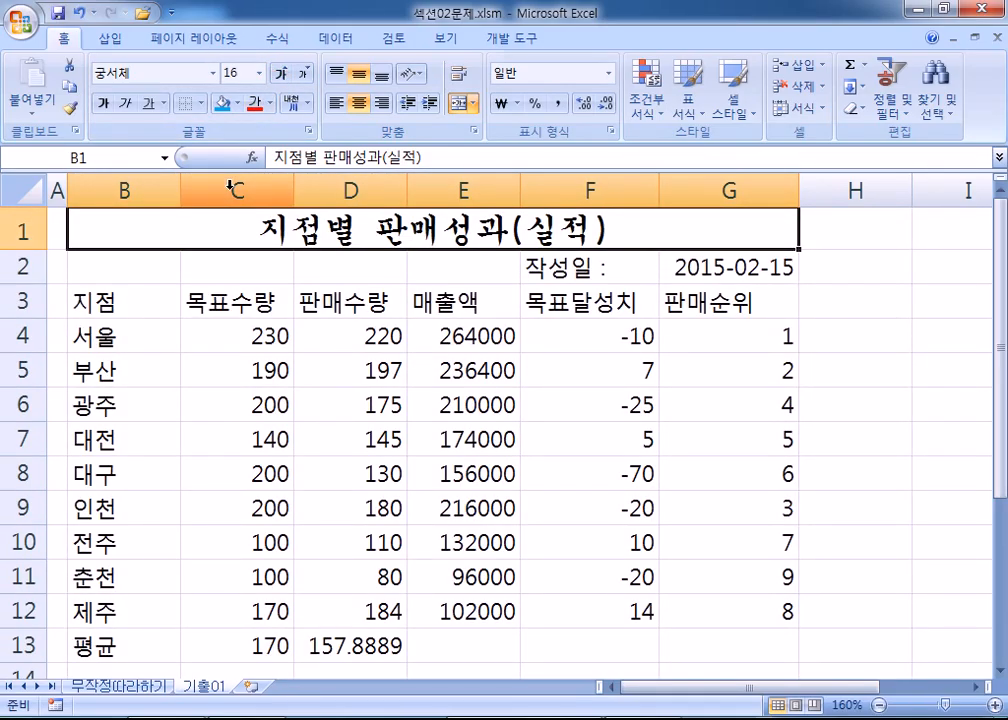
left_click(99, 103)
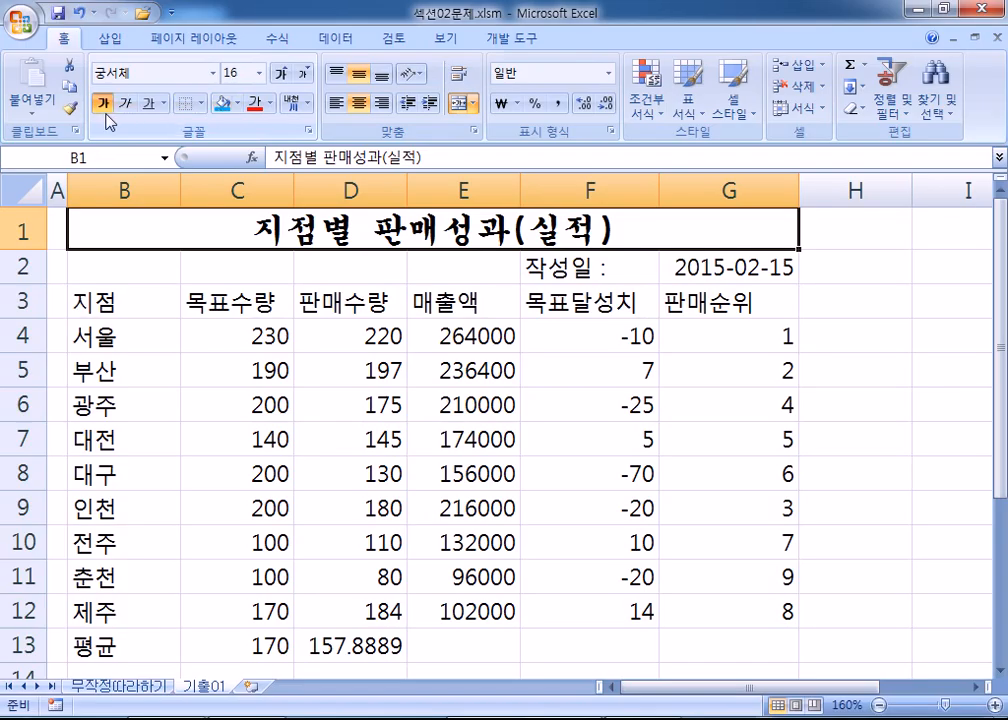
left_click(165, 104)
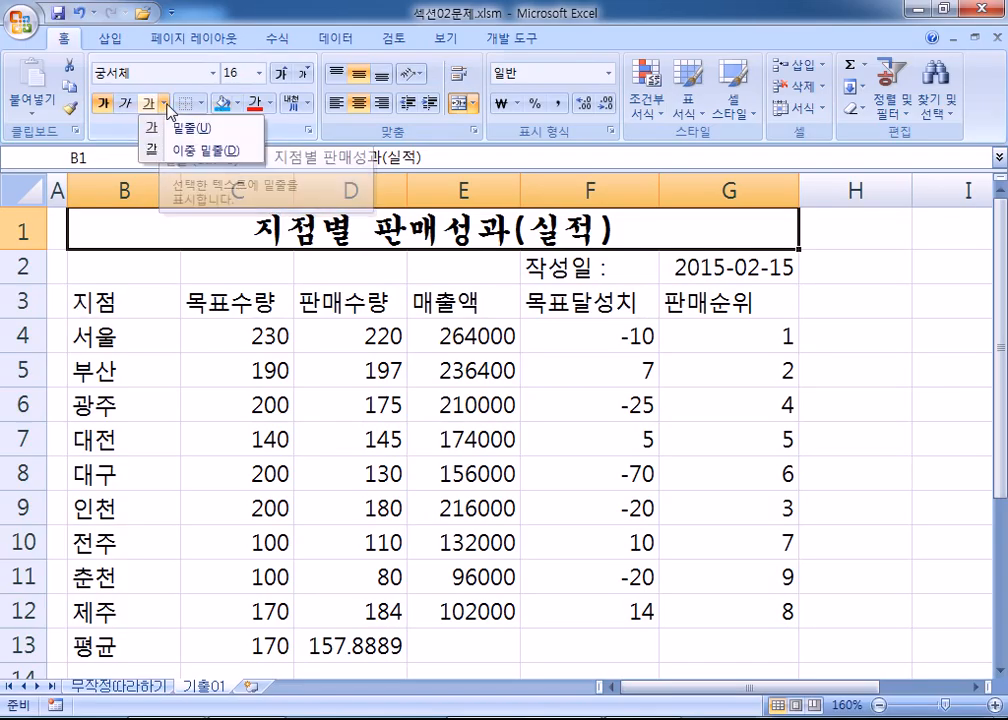
left_click(184, 151)
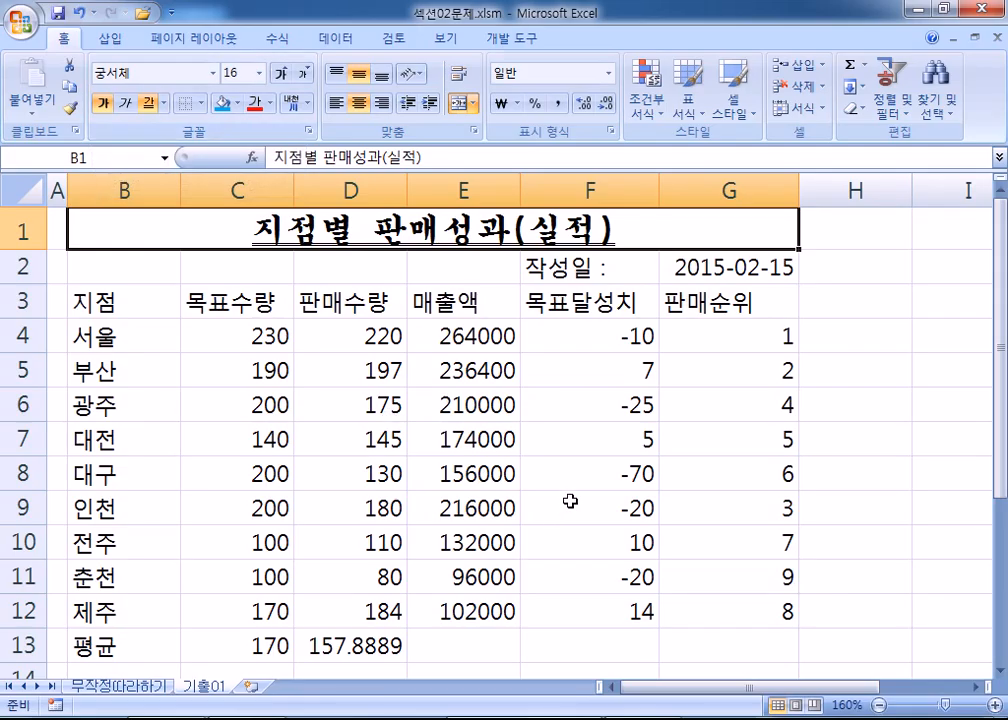
Try bold formatting on the range E3:G12 and remove it again.
key("ctrl+b")
key("ctrl+b")
key("ctrl+b")
scroll(556, 490, "down", 2)
left_click(395, 284)
left_click_drag(380, 277, 618, 542)
key("ctrl+b")
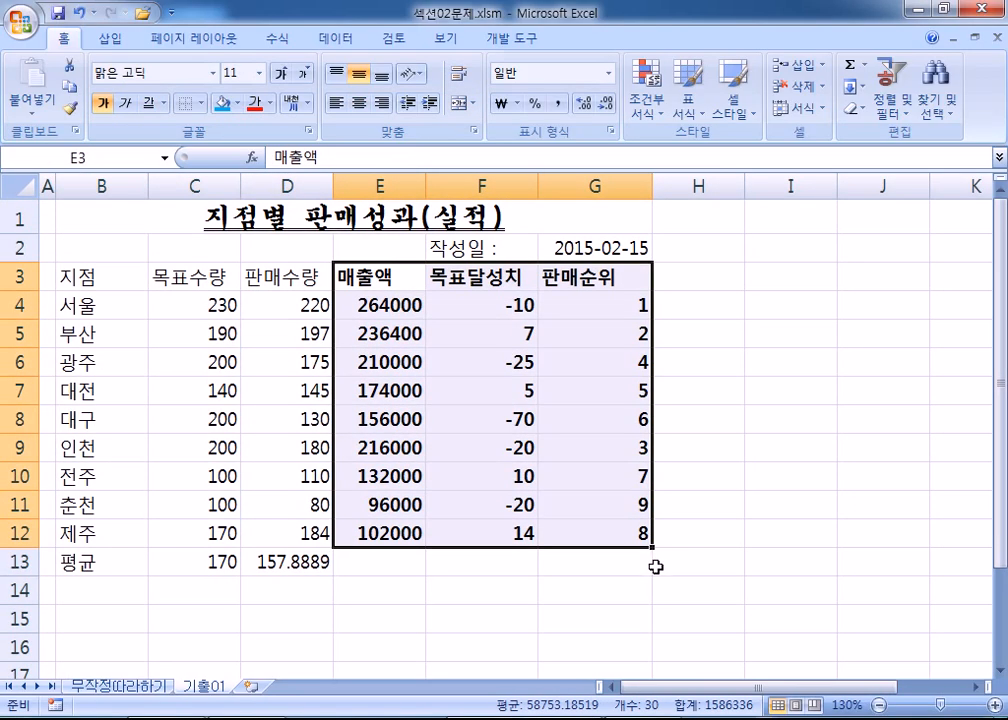
key("ctrl+b")
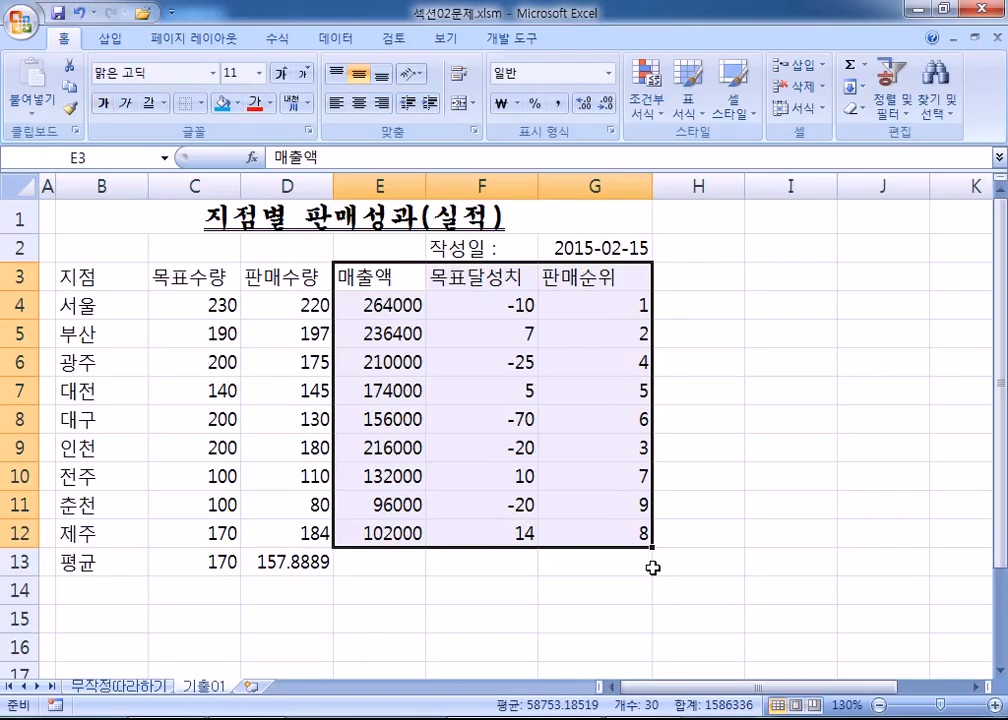
Try underline and italic formatting on E3:G12, removing each again.
key("ctrl+u")
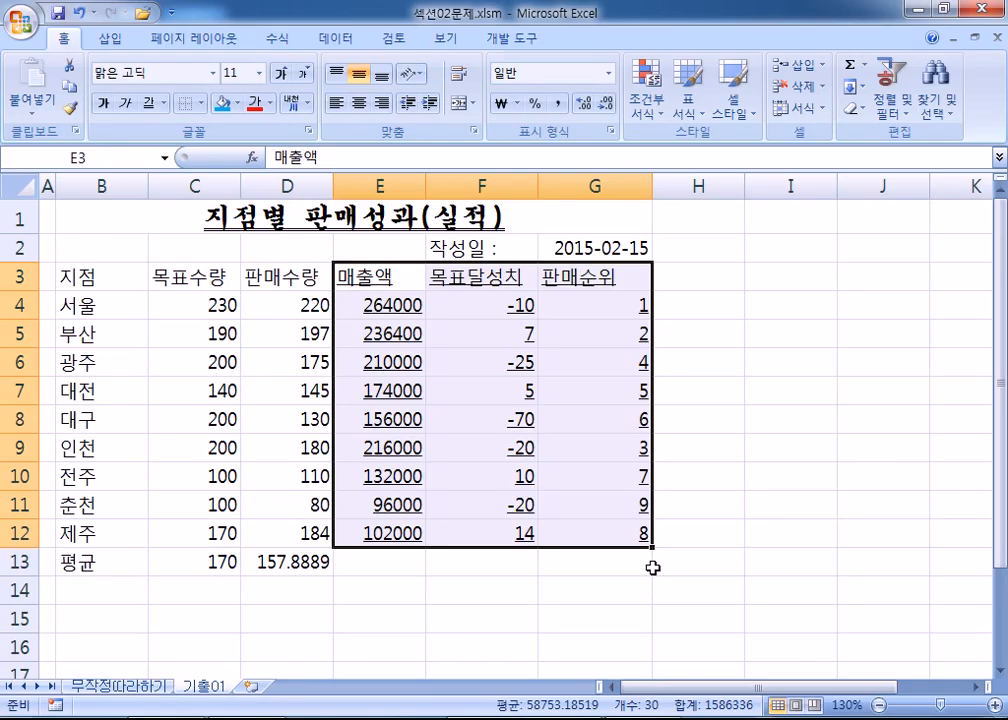
key("ctrl+u")
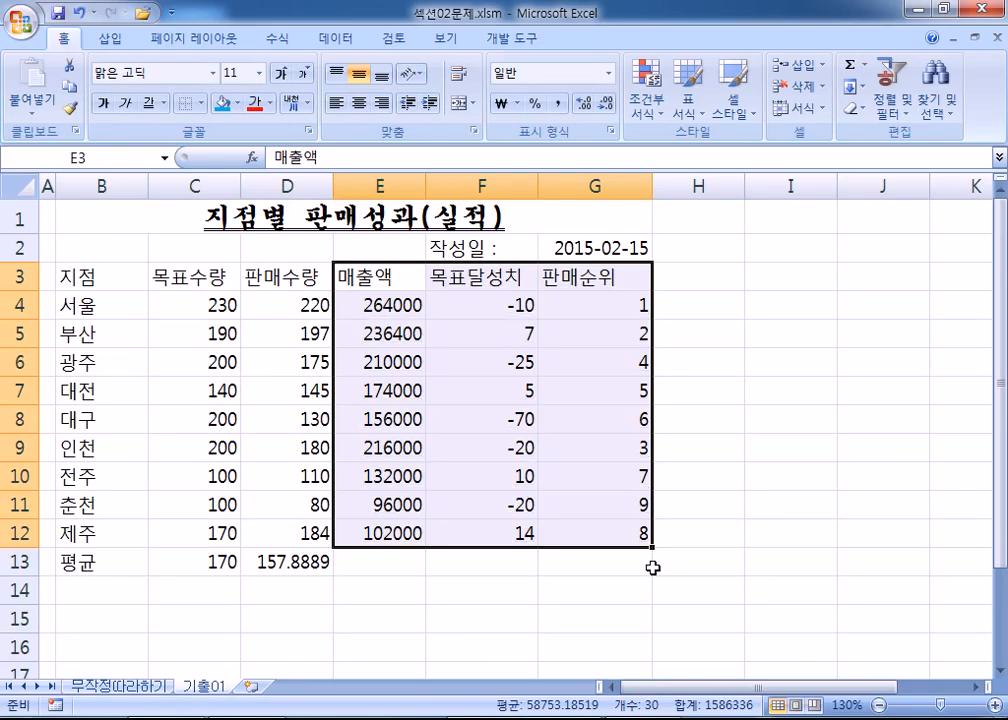
key("ctrl+i")
key("ctrl+i")
key("ctrl+i")
key("ctrl+i")
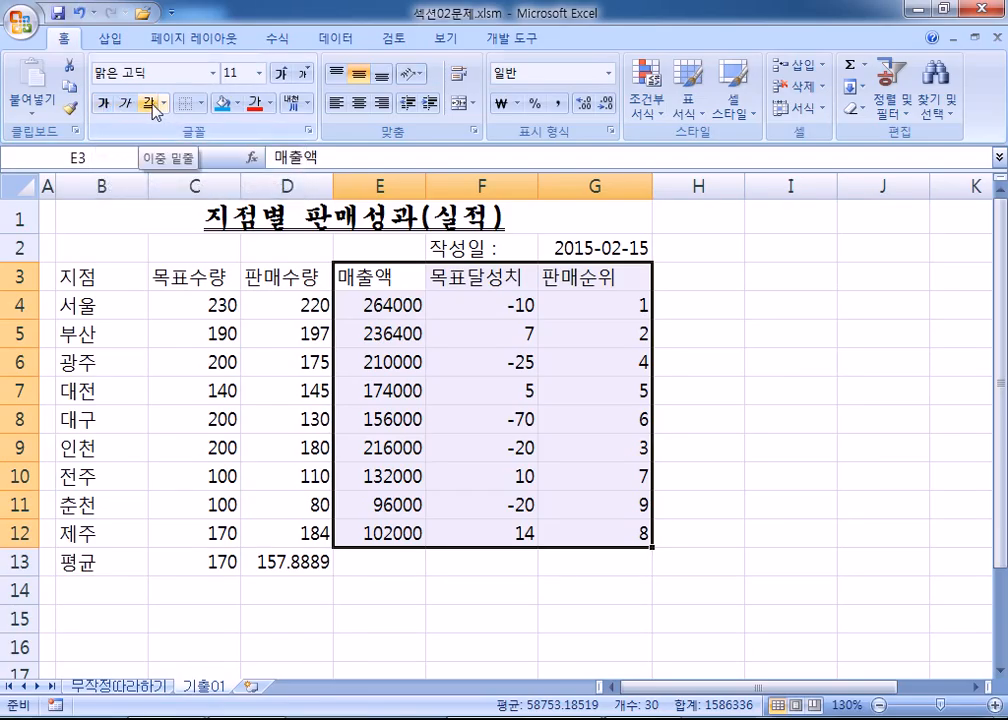
Look at the Find and Replace dialog and the Go To dialog from cell E6, closing each without changes.
left_click(265, 216)
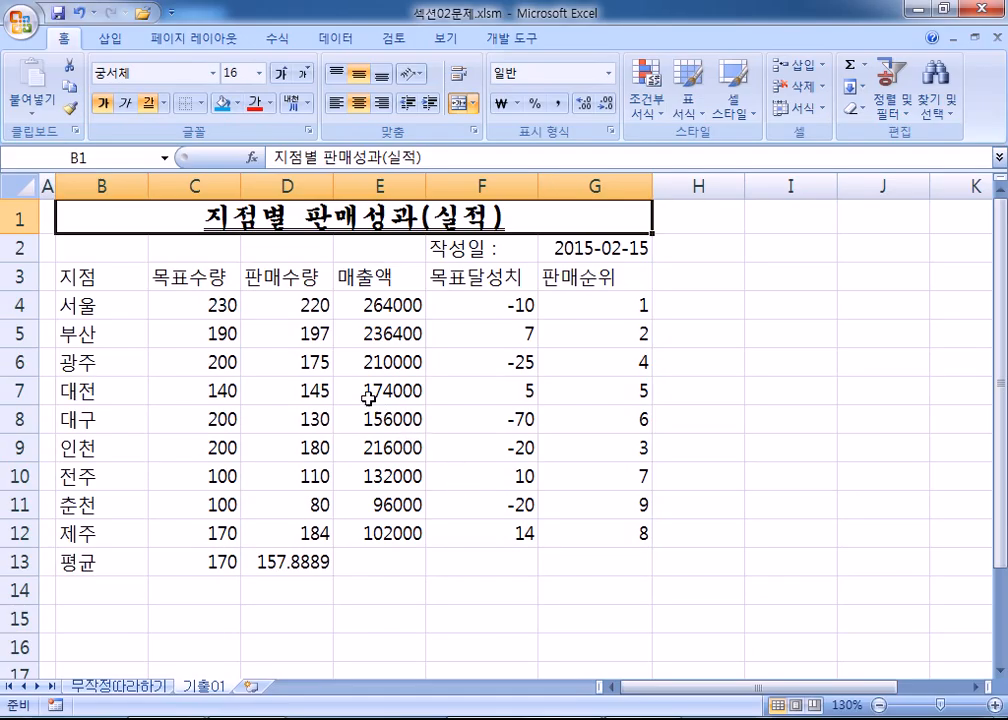
left_click(376, 361)
key("ctrl+f")
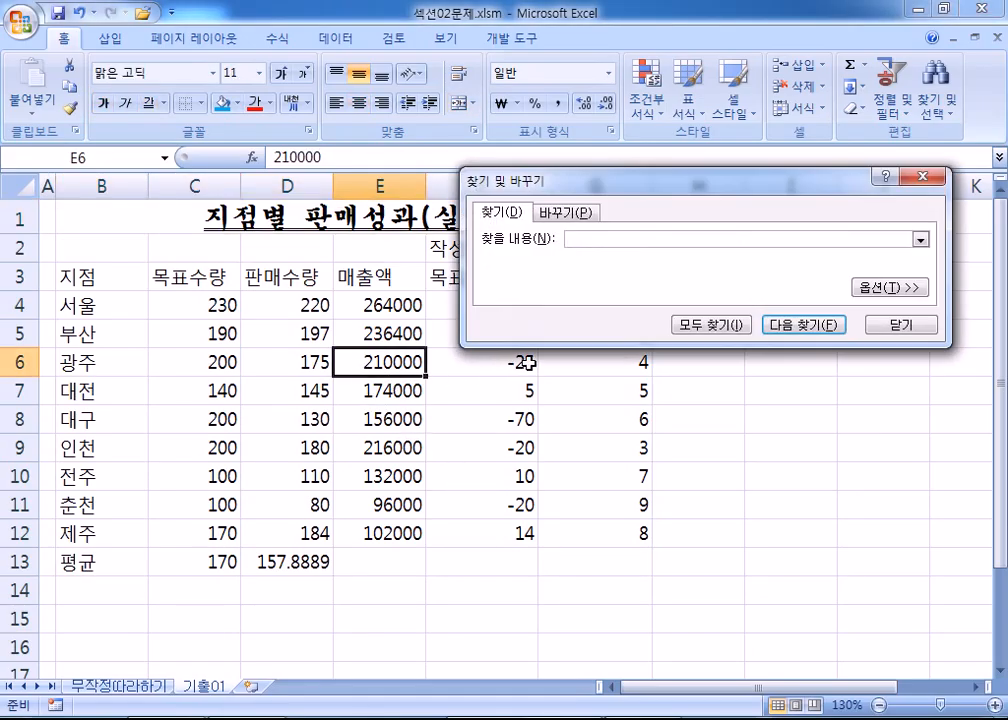
key("Escape")
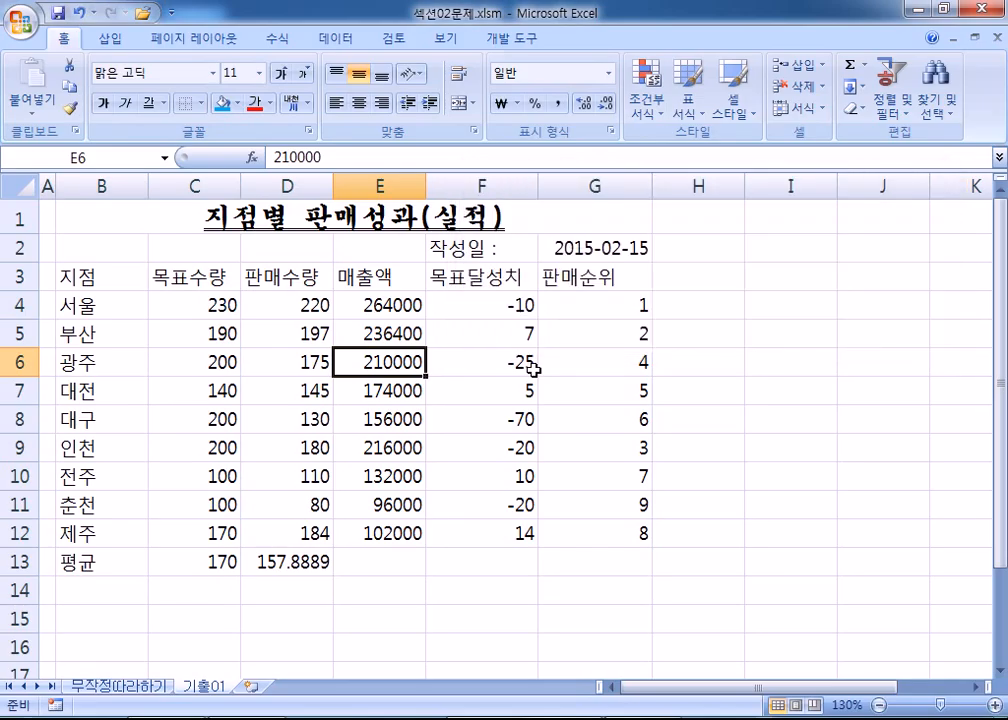
key("ctrl+g")
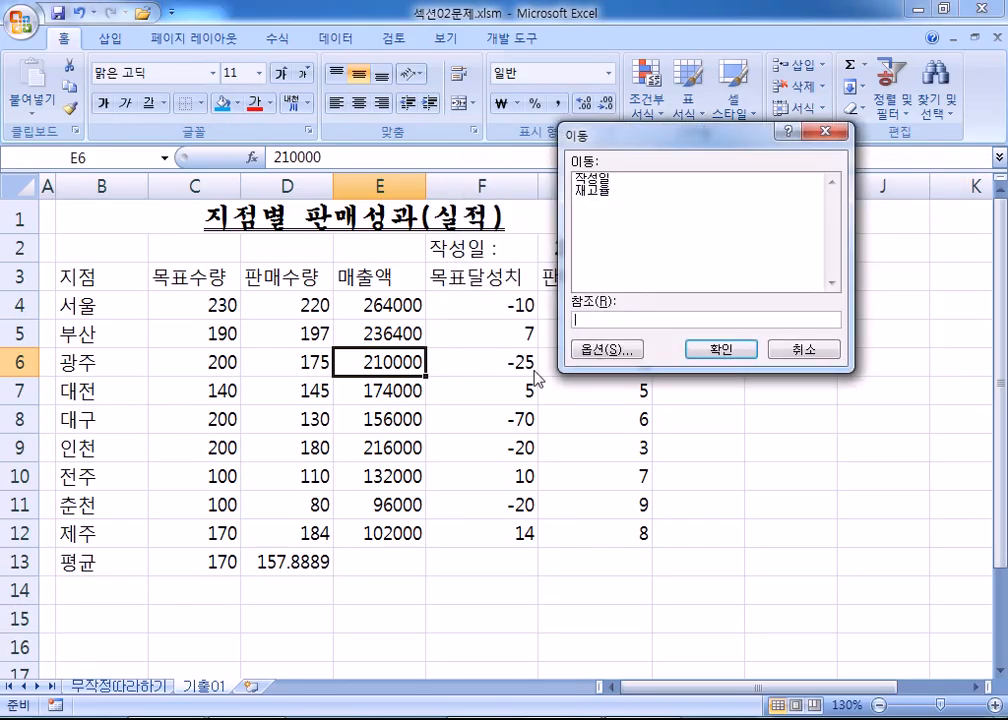
key("Escape")
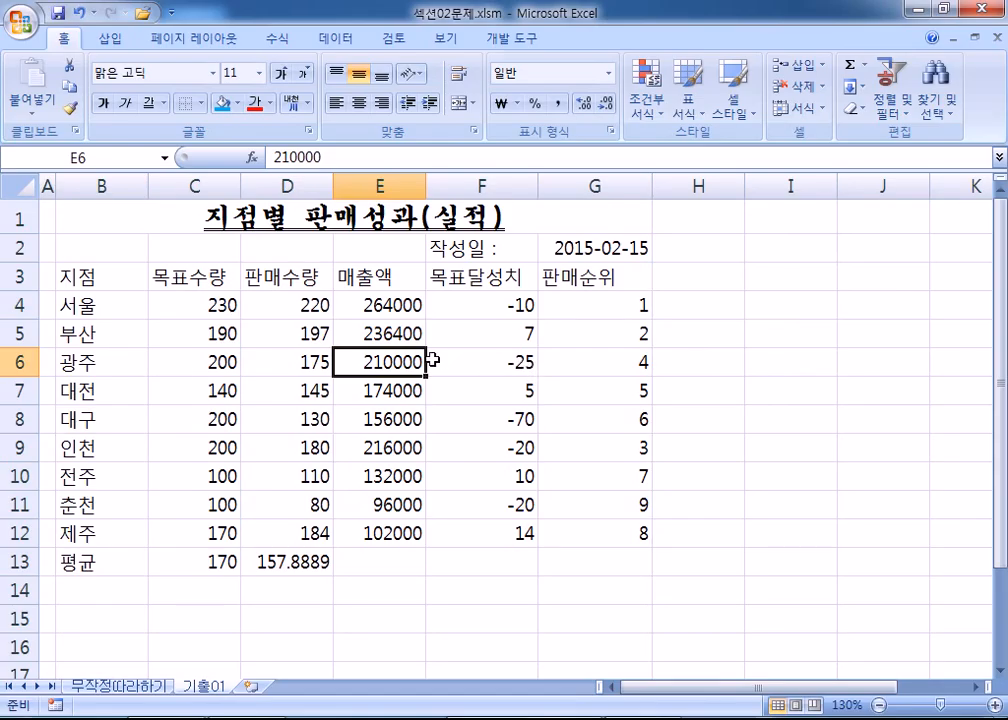
Convert the word 실적 in the B1 title to the Hanja 實積.
left_click(440, 213)
double_click(443, 214)
left_click_drag(441, 215, 486, 218)
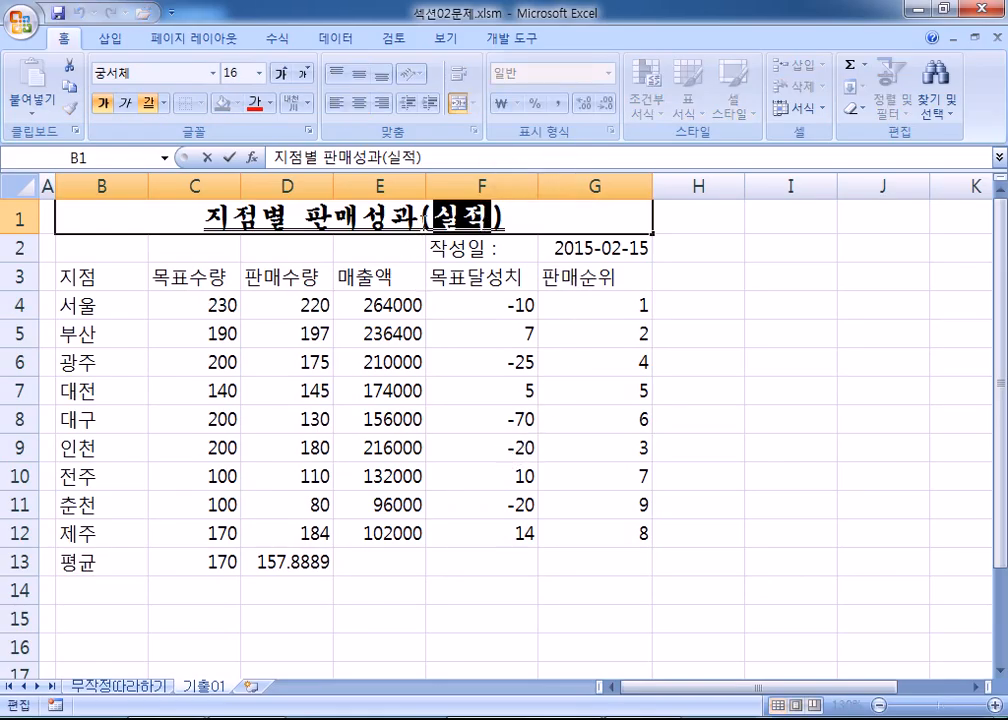
left_click(461, 283)
left_click(440, 215)
double_click(440, 215)
left_click_drag(441, 215, 486, 218)
key("Hangul_Hanja")
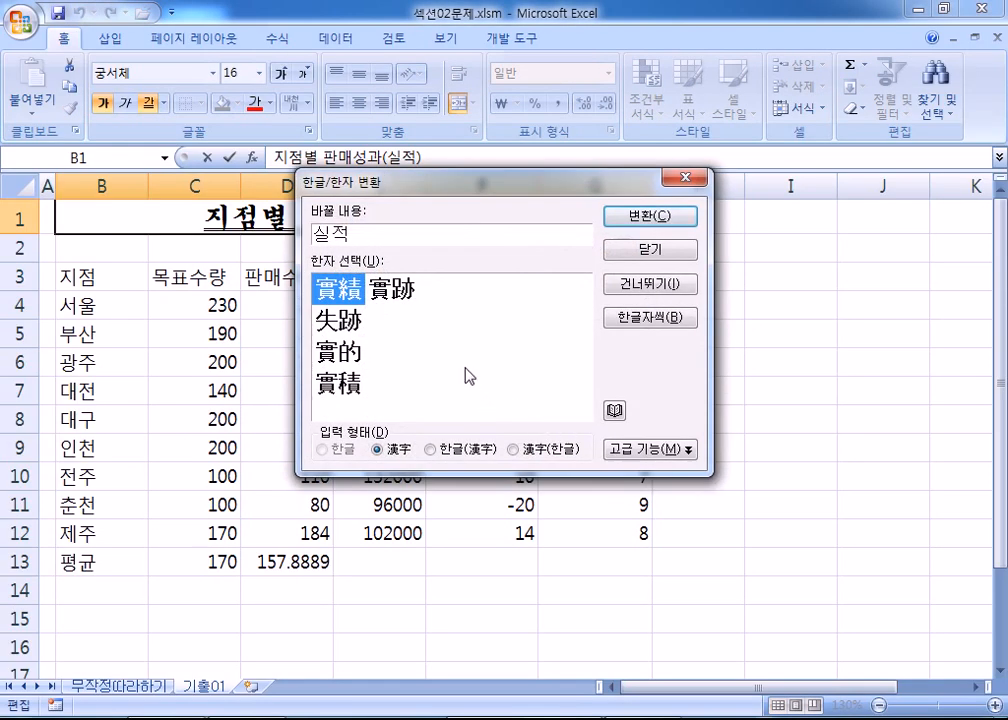
left_click(356, 388)
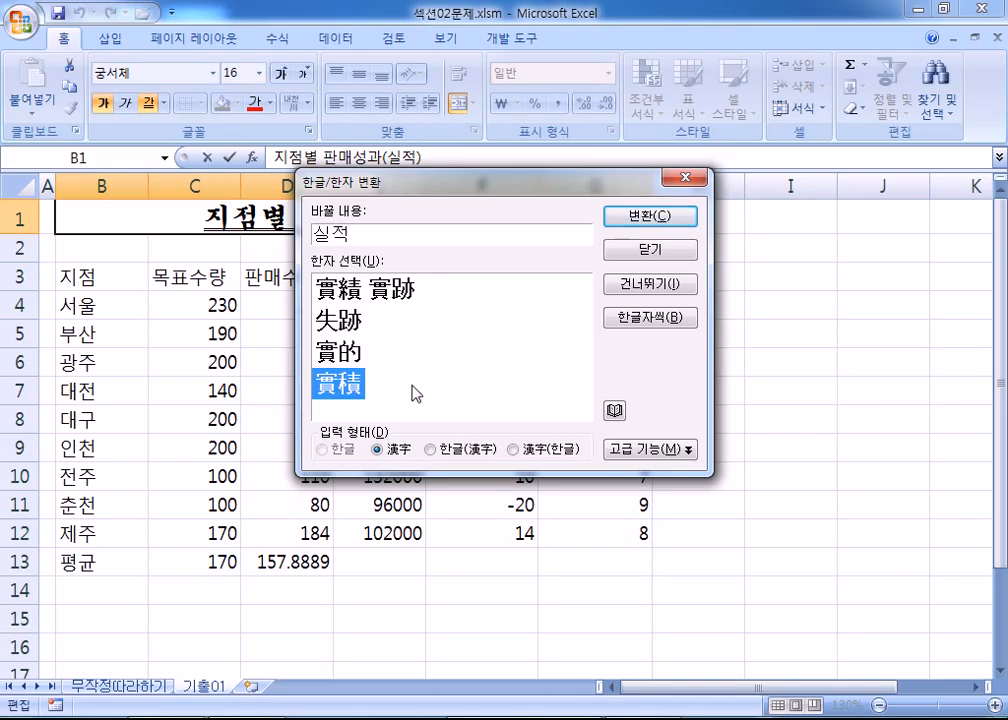
left_click(645, 215)
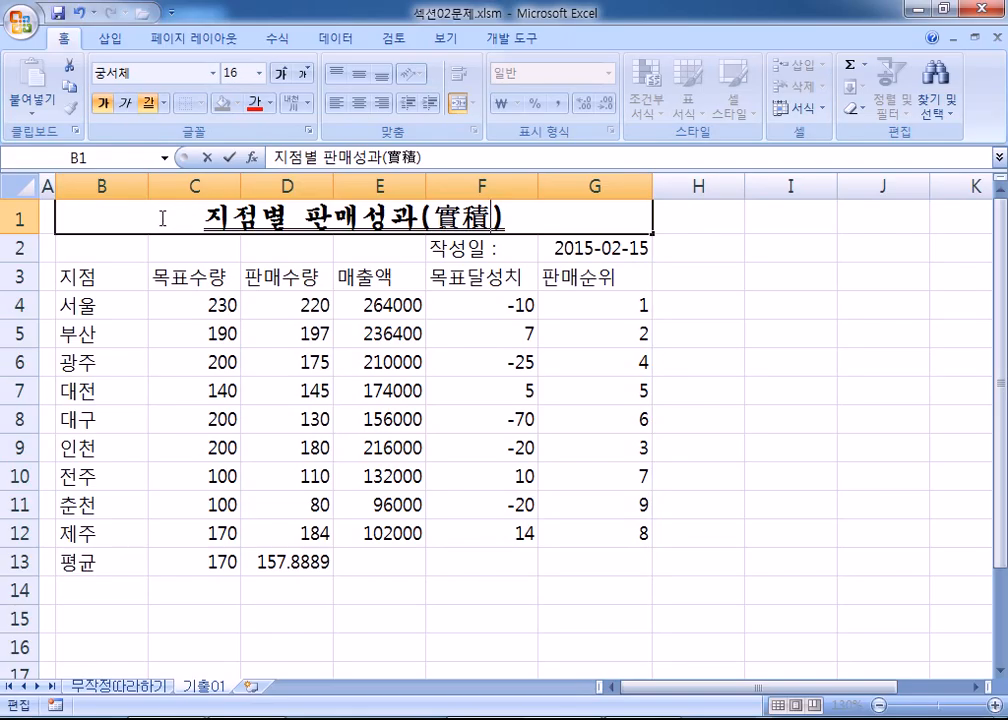
Insert the special character ▣ at the beginning of the B1 title.
key("Home")
type("ㅁ")
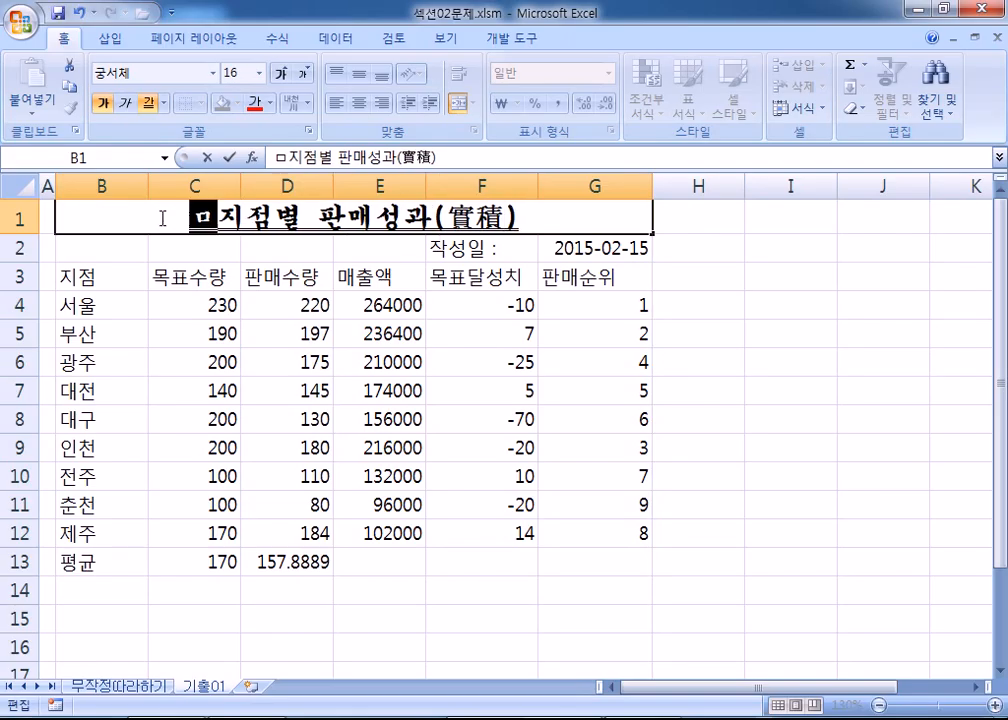
key("Hangul_Hanja")
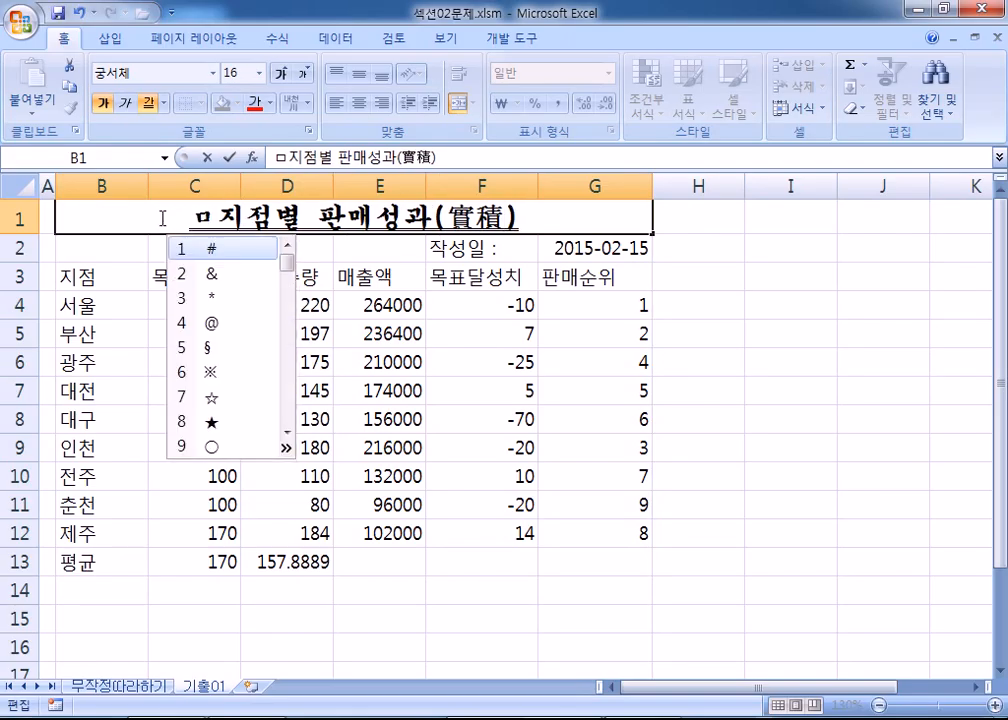
key("Tab")
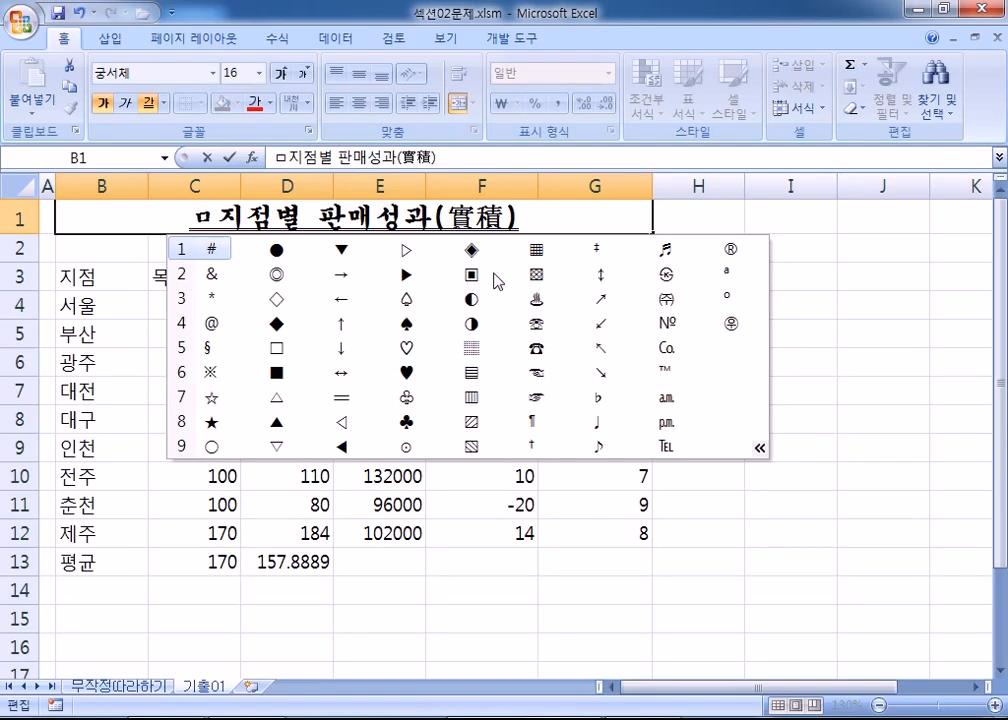
left_click(471, 274)
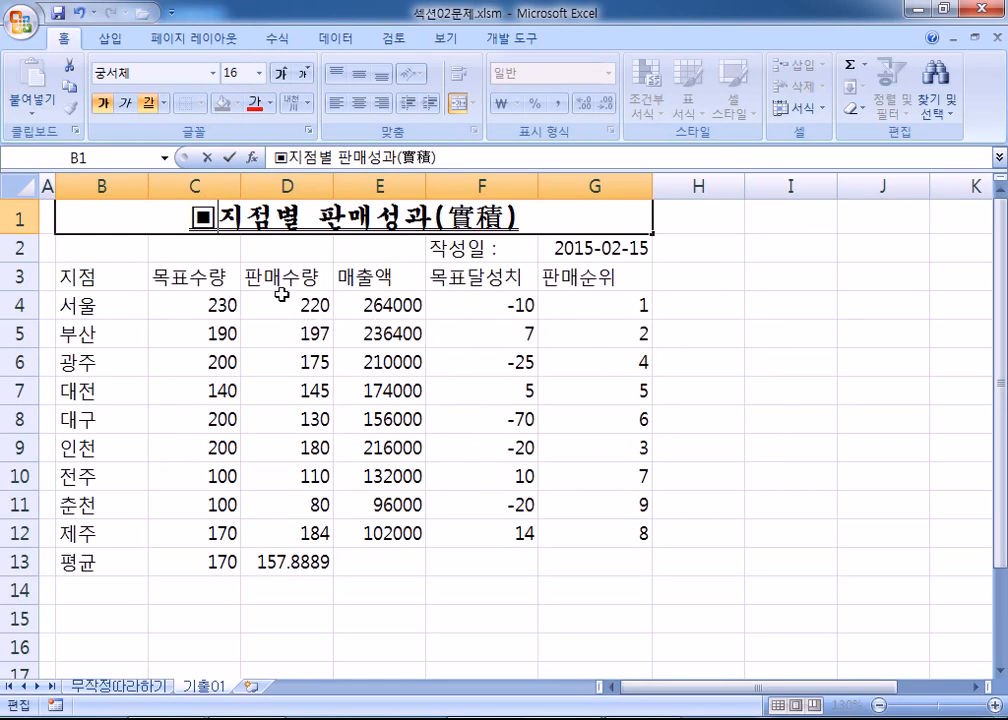
Add the special character ▣ at the end of the B1 title and finish editing the cell.
left_click(533, 218)
type("ㅁ")
key("Hangul_Hanja")
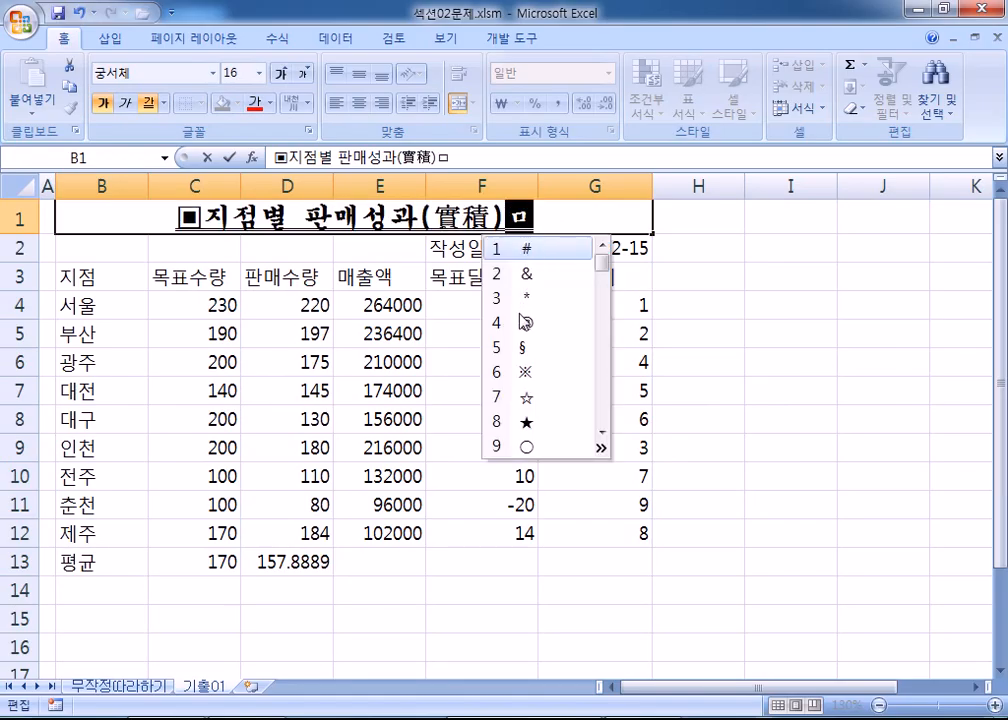
key("Tab")
left_click(709, 274)
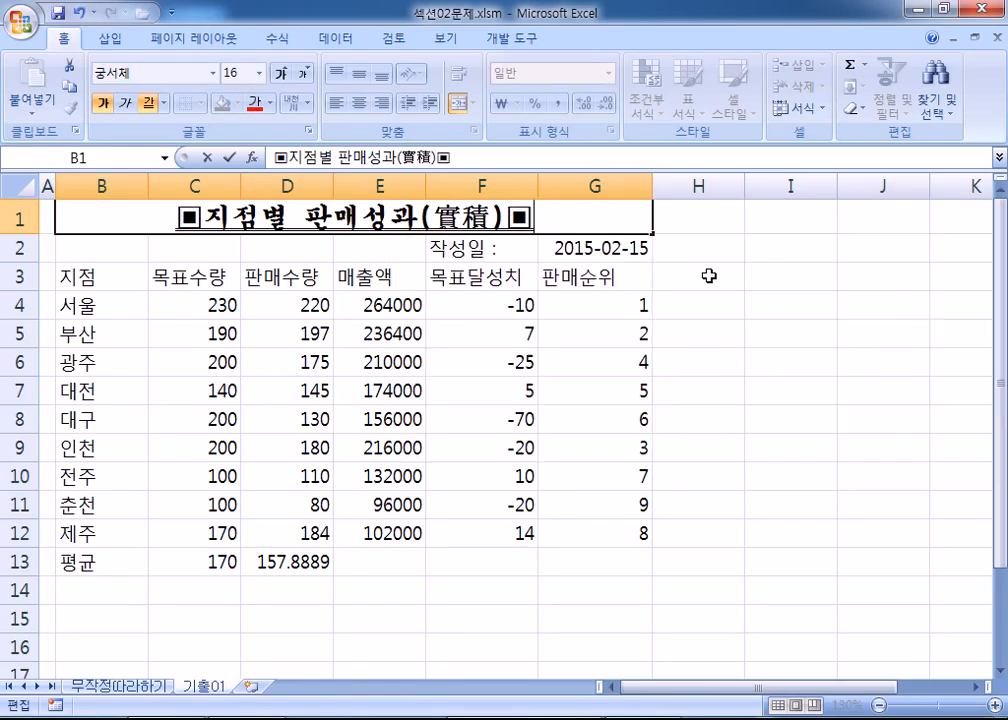
left_click(392, 354)
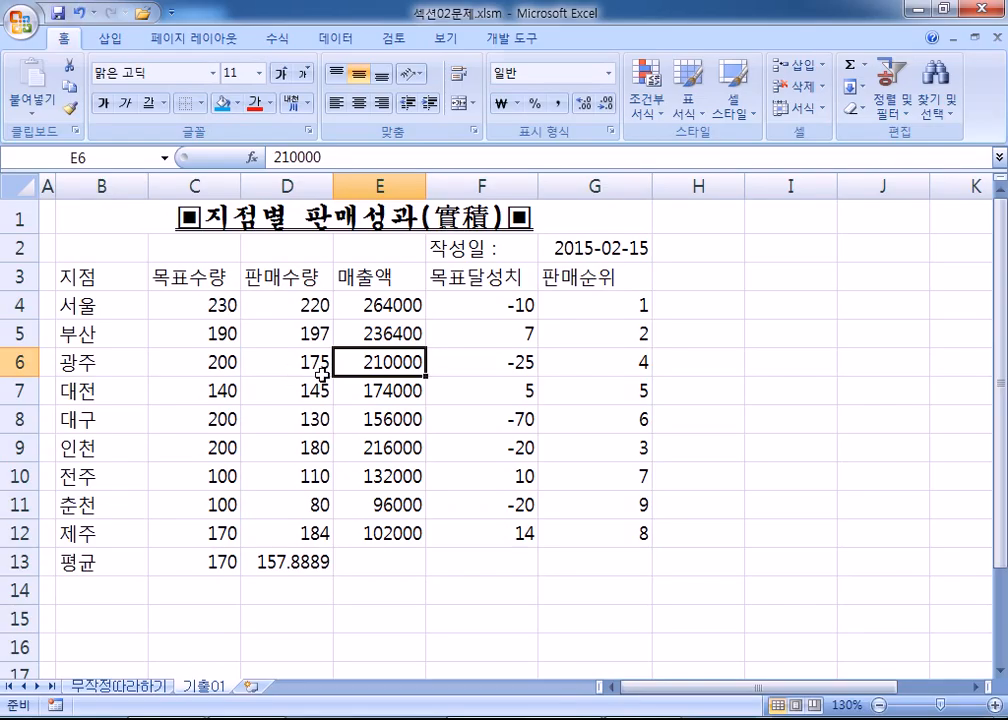
Insert a comment on cell F3 with the text 판매수량-목표수량.
left_click(462, 278)
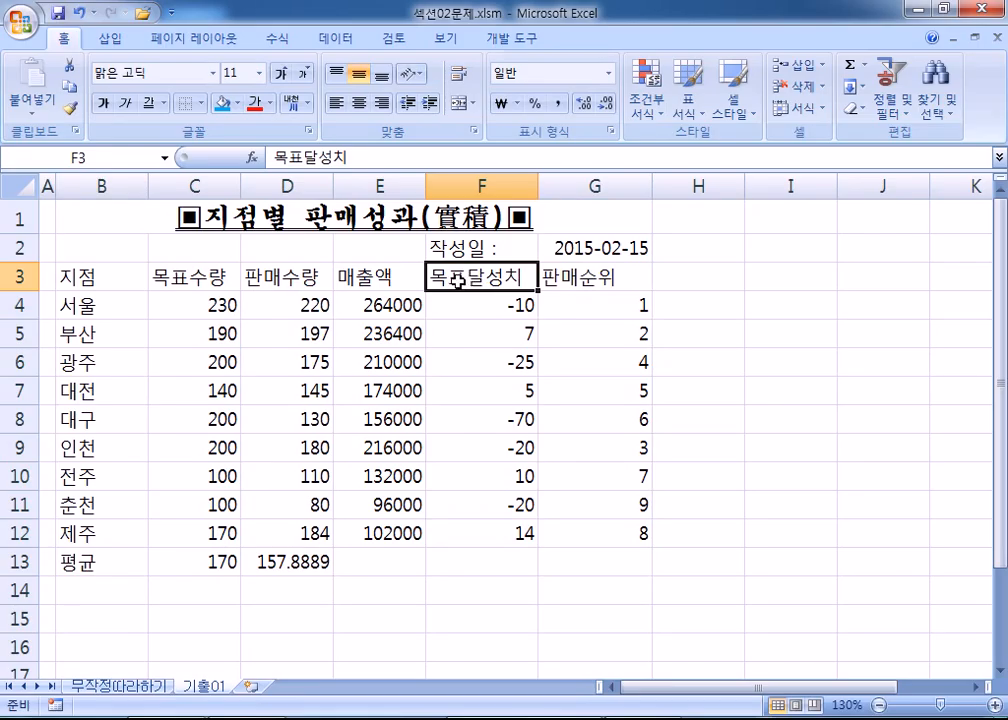
right_click(457, 281)
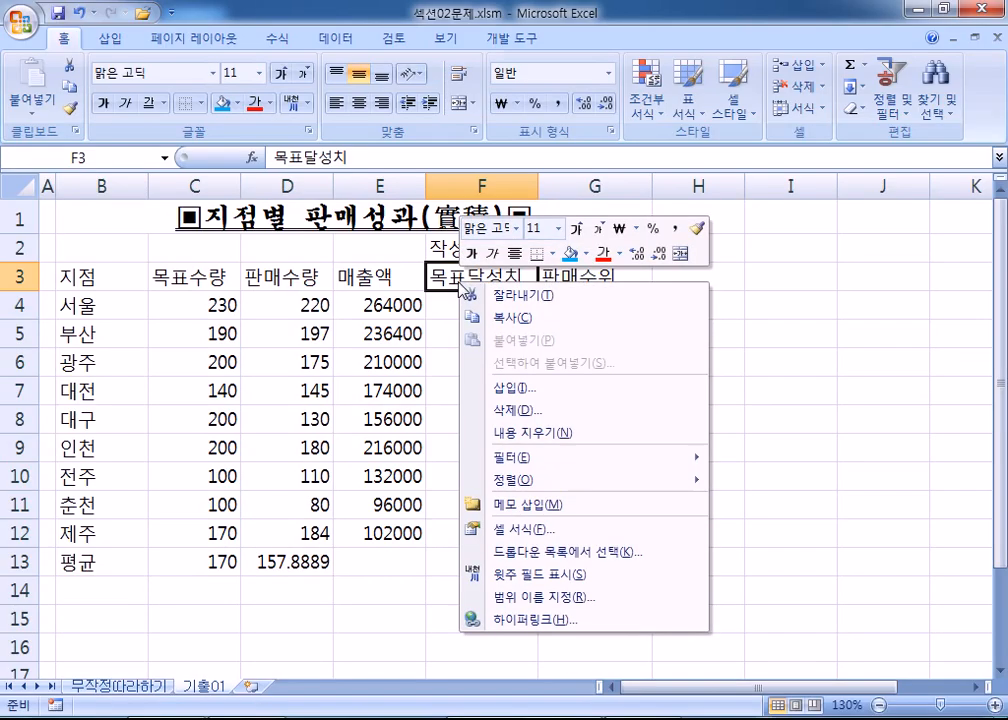
left_click(501, 510)
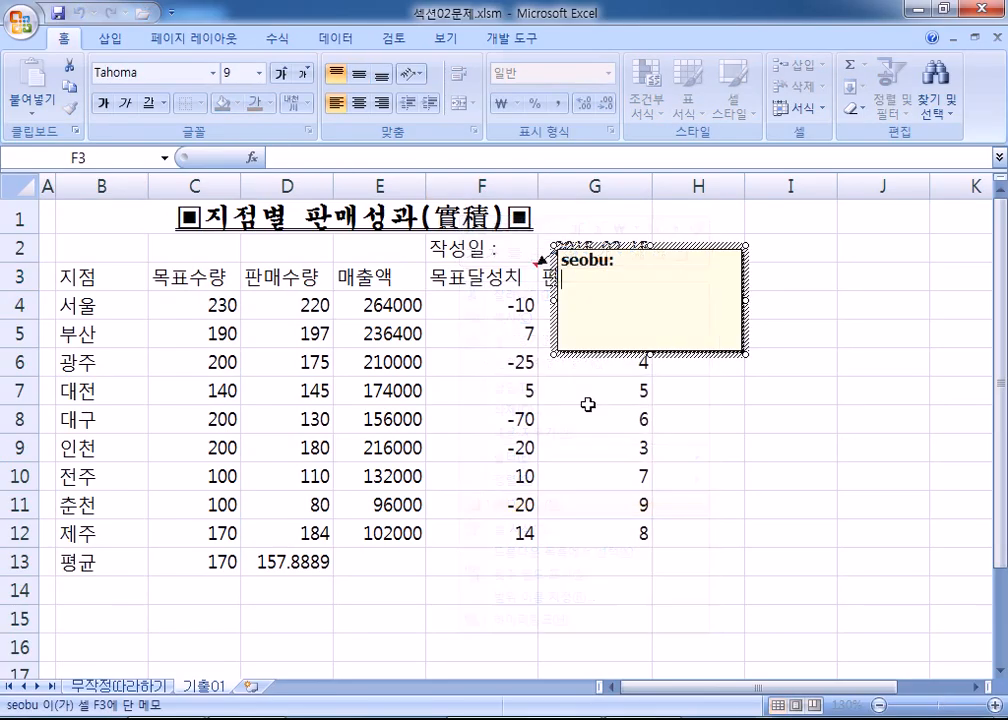
type("ㅠㅏ")
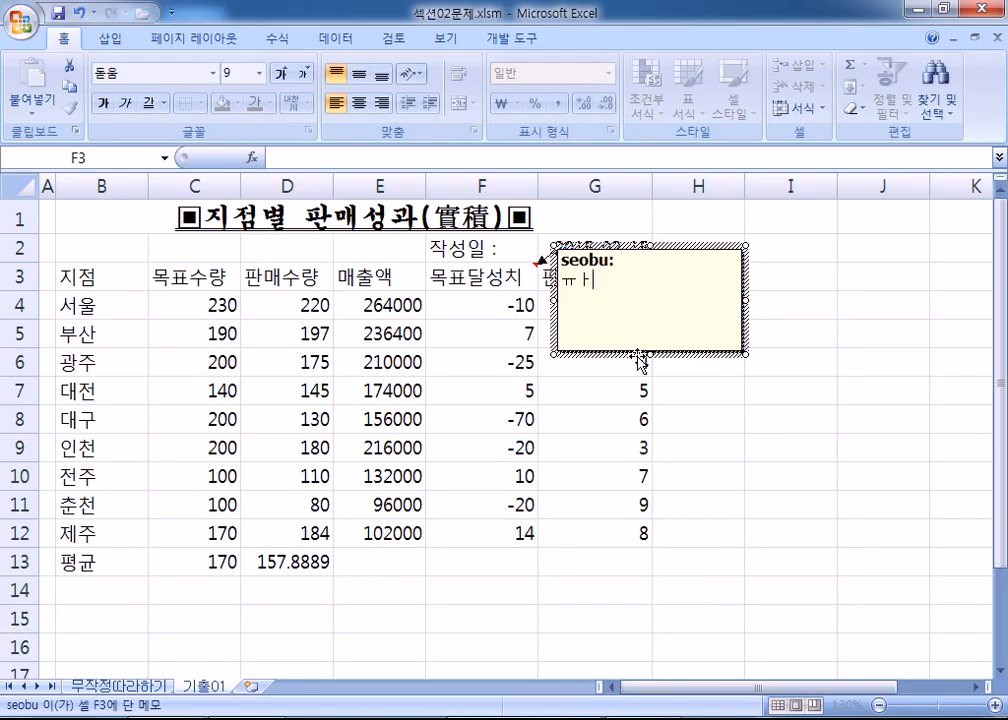
key("BackSpace")
key("BackSpace")
type("판맷")
type("수량")
type("-목표숙라")
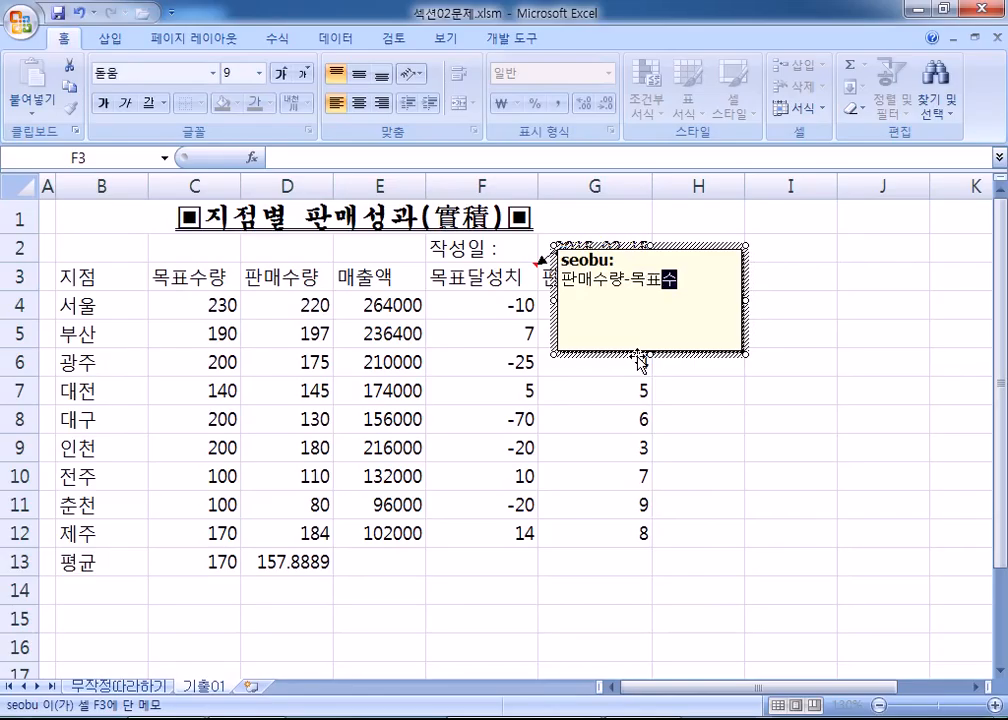
key("BackSpace")
key("BackSpace")
key("BackSpace")
type("수량")
Remove the author name line from the F3 comment so its text starts on the first line.
key("Return")
key("Up")
key("BackSpace")
key("BackSpace")
key("BackSpace")
key("BackSpace")
key("BackSpace")
key("BackSpace")
key("Delete")
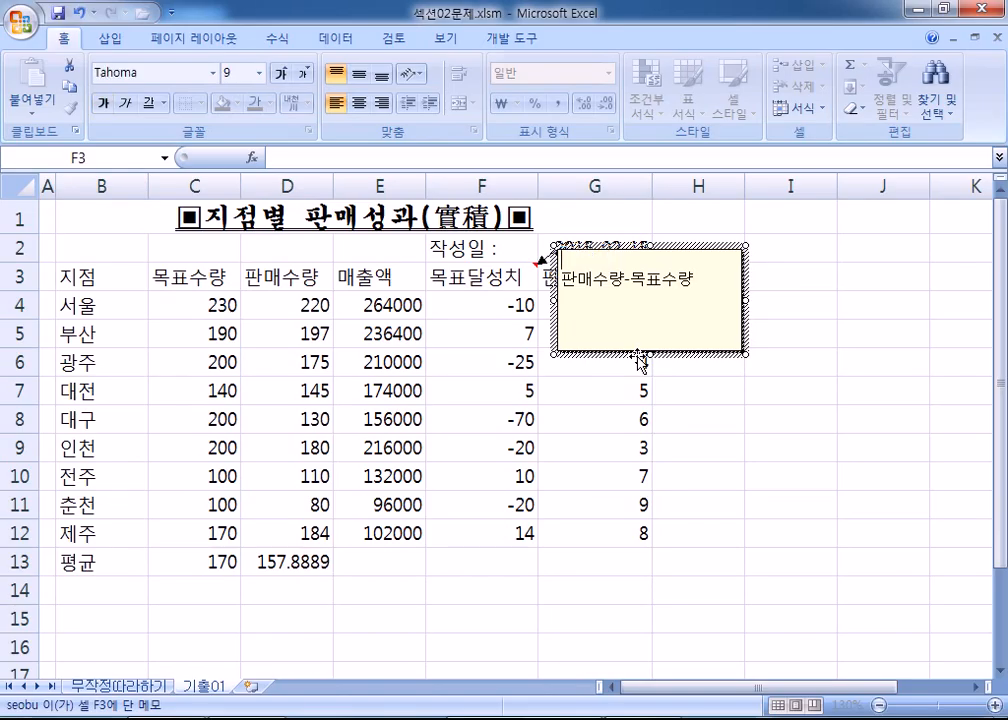
key("Delete")
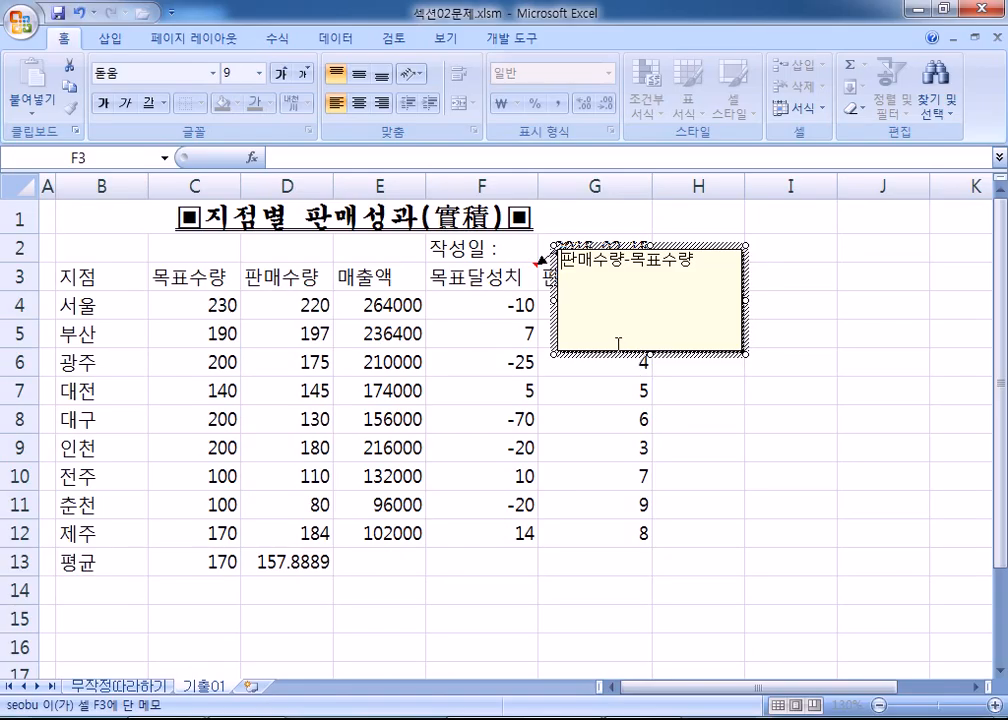
left_click(693, 268)
key("Return")
key("BackSpace")
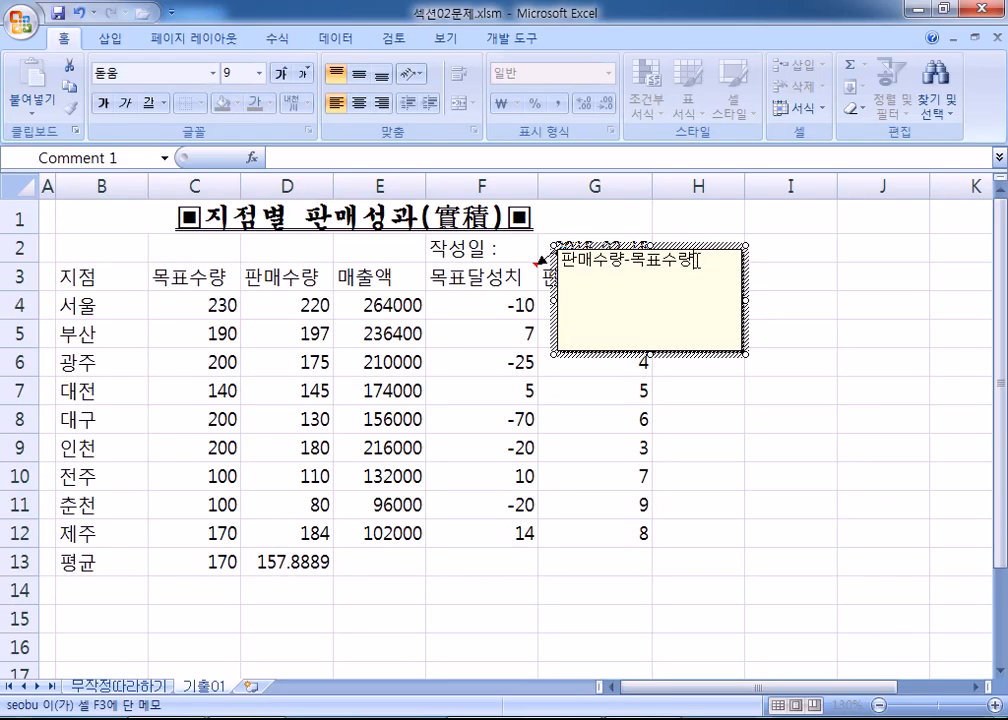
left_click_drag(693, 260, 578, 260)
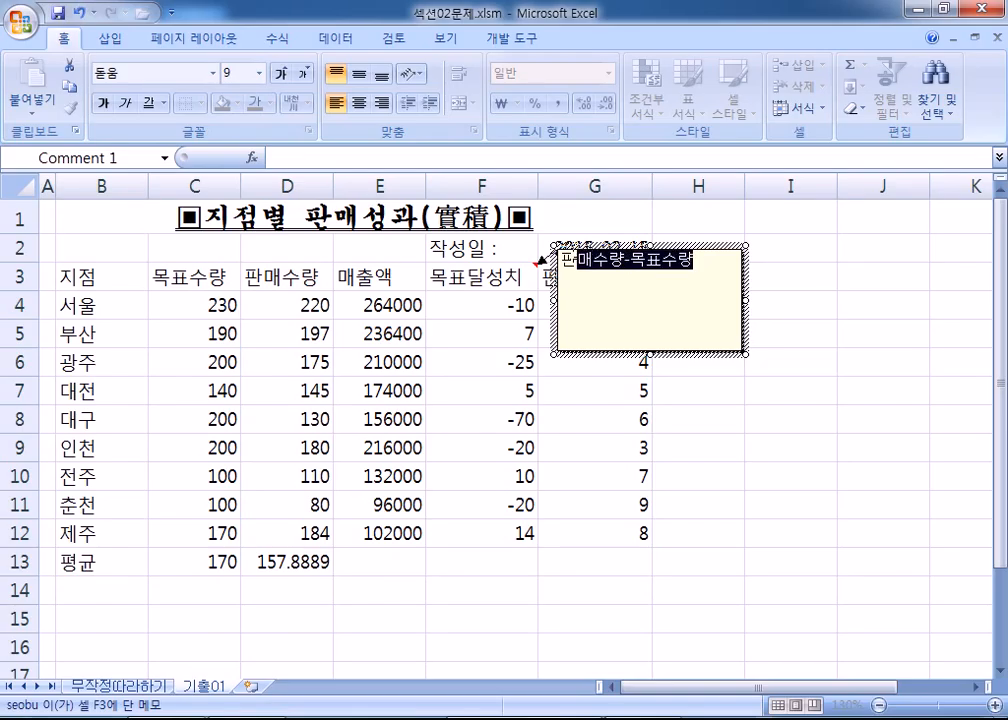
left_click(697, 261)
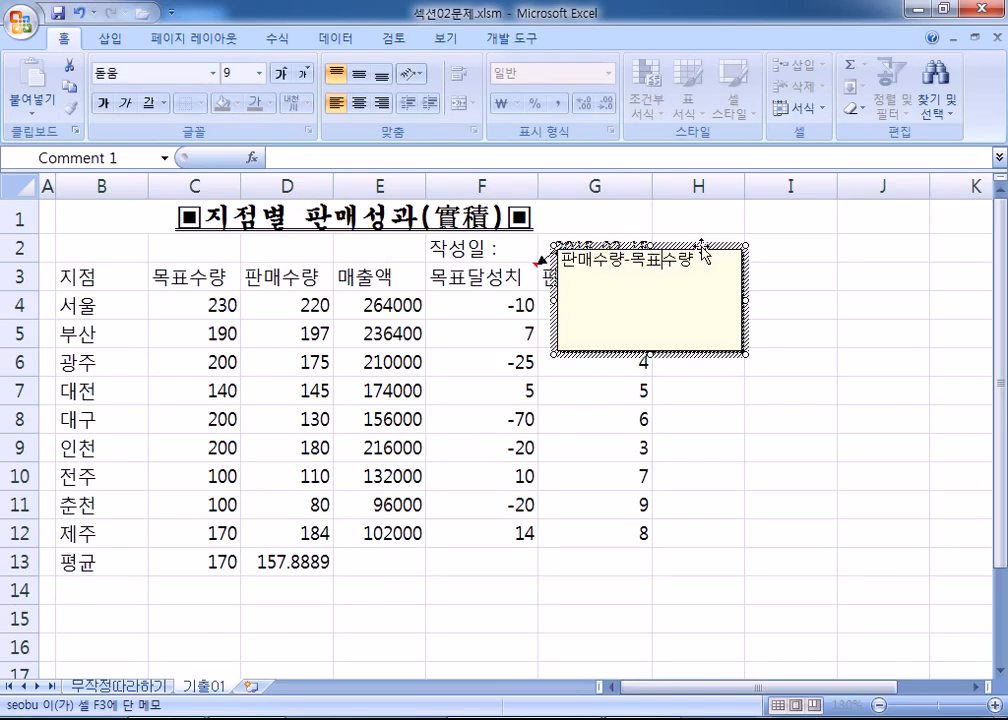
Turn on automatic sizing (자동 크기) for the F3 comment box.
left_click(747, 277)
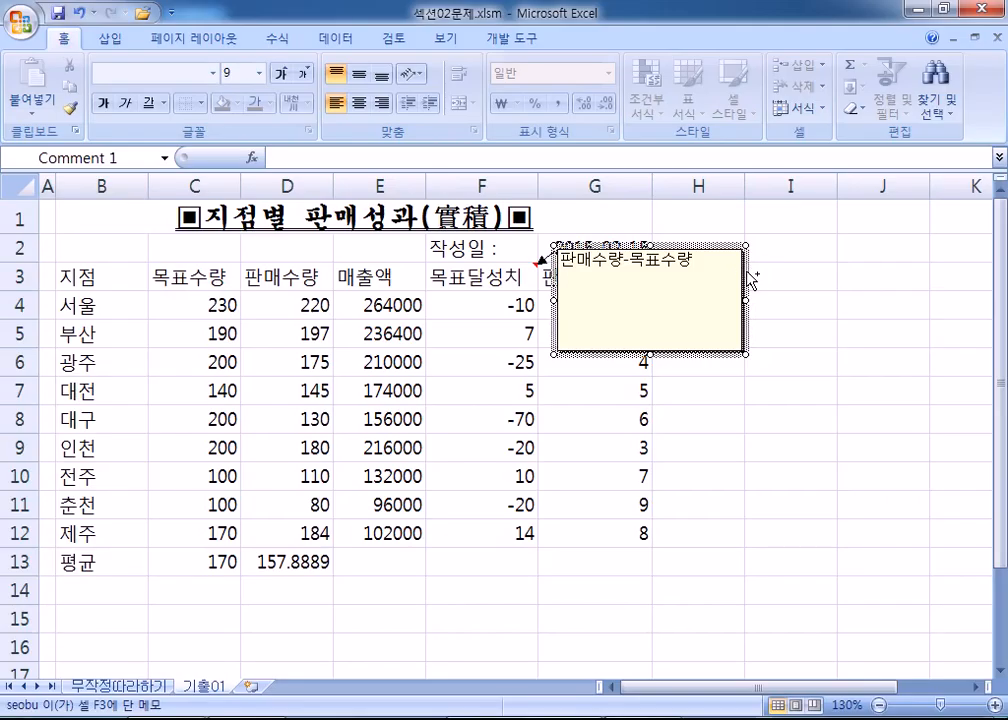
double_click(751, 279)
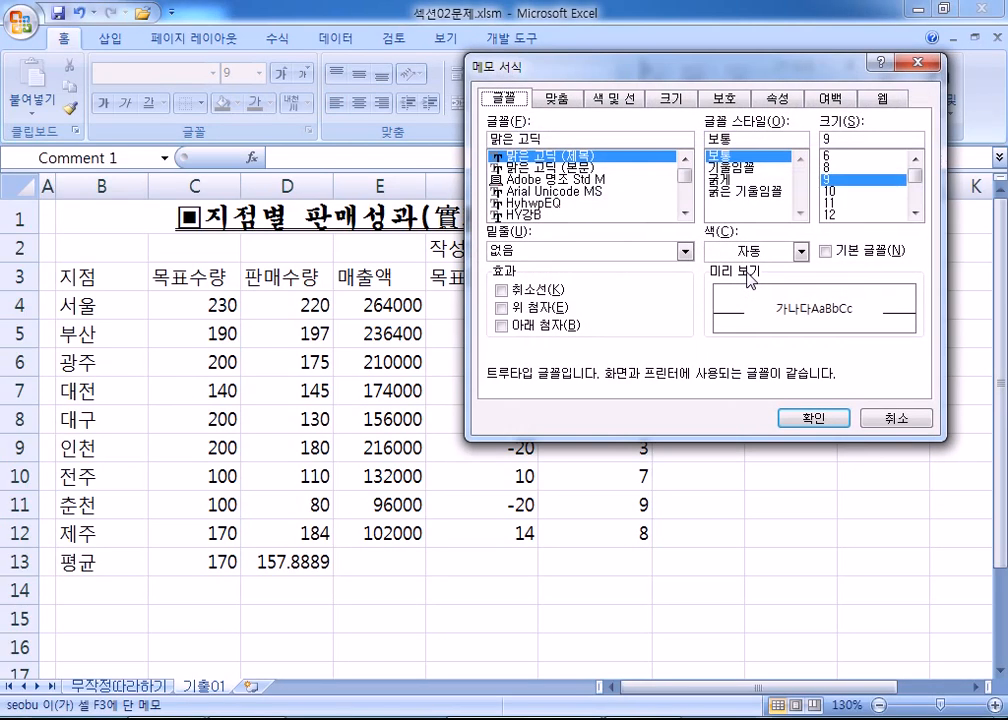
left_click_drag(596, 76, 619, 190)
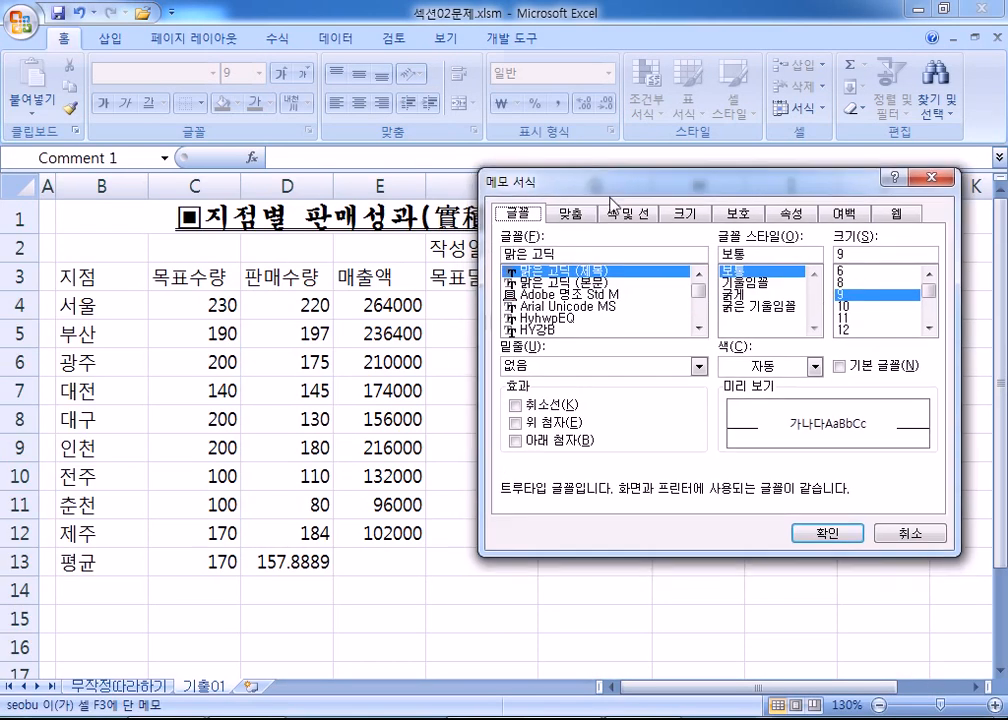
left_click(580, 222)
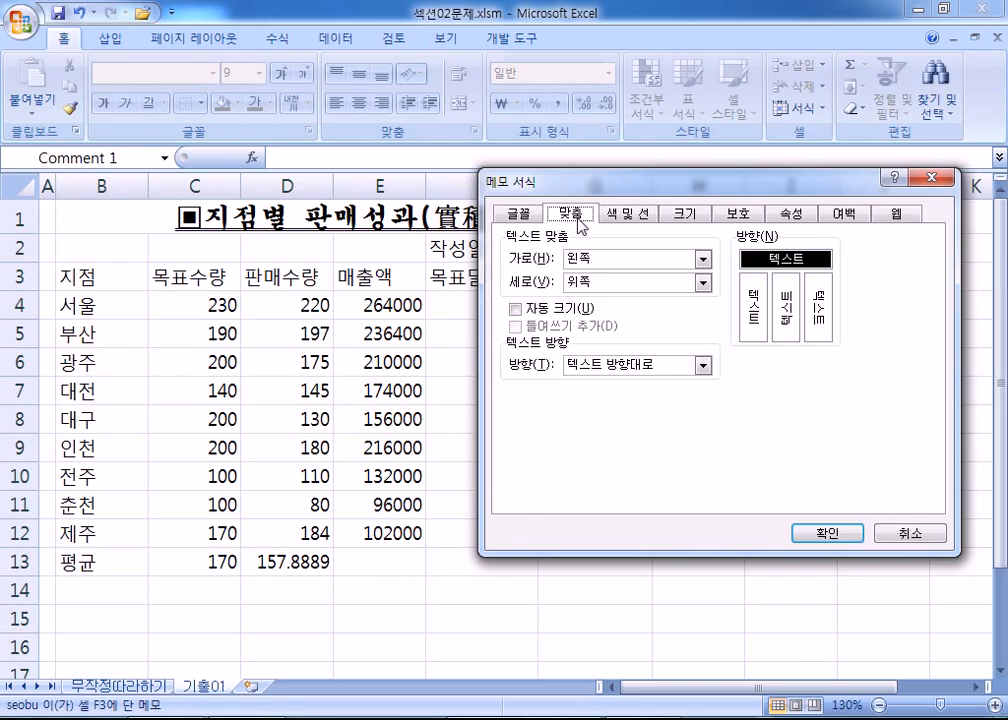
left_click(516, 310)
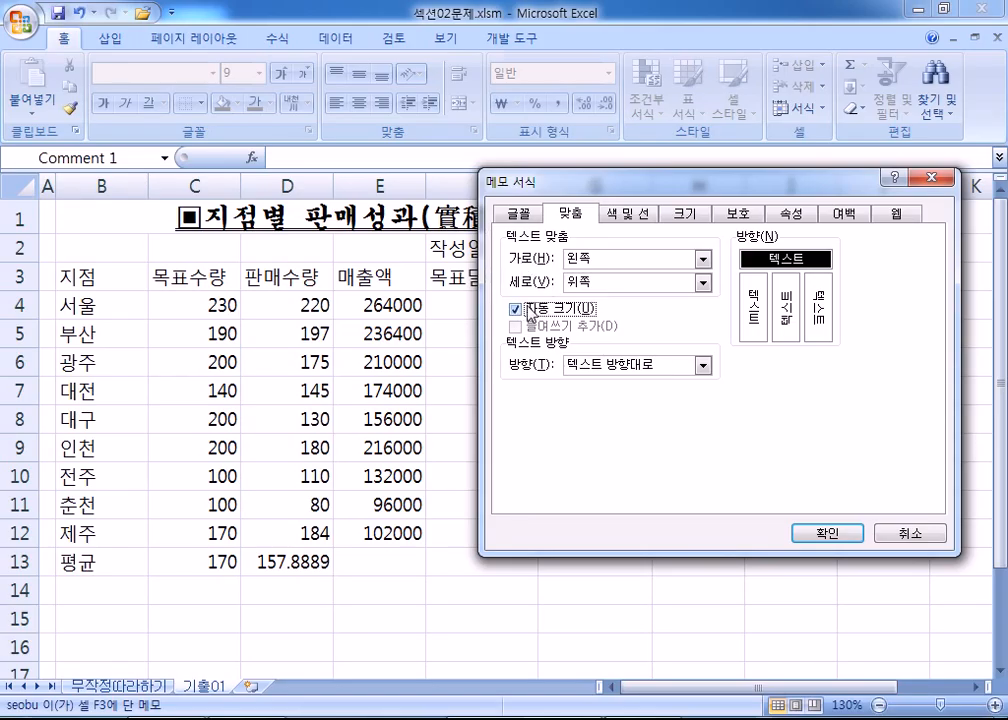
left_click(827, 537)
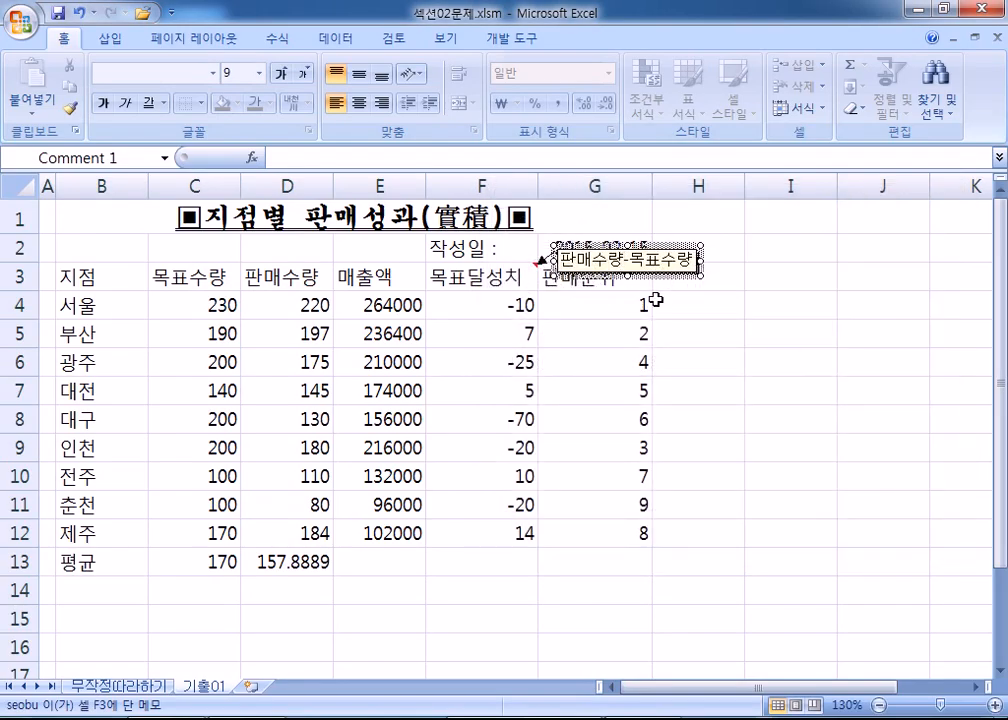
Keep the F3 comment always displayed and move its box beside the table, starting in column H at row 4.
left_click(474, 280)
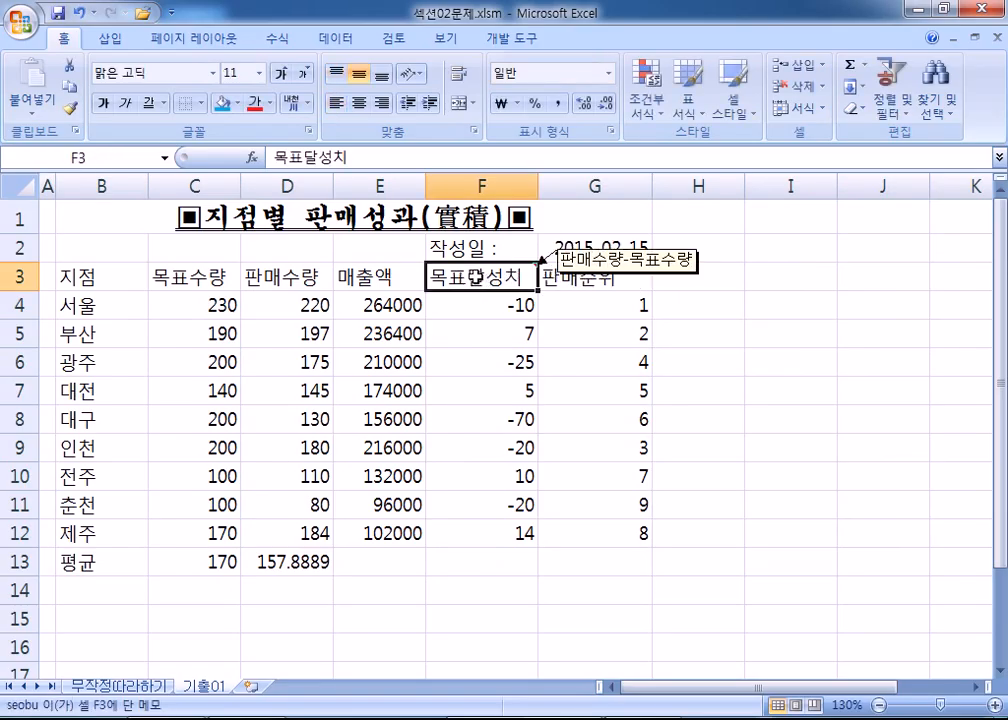
right_click(472, 280)
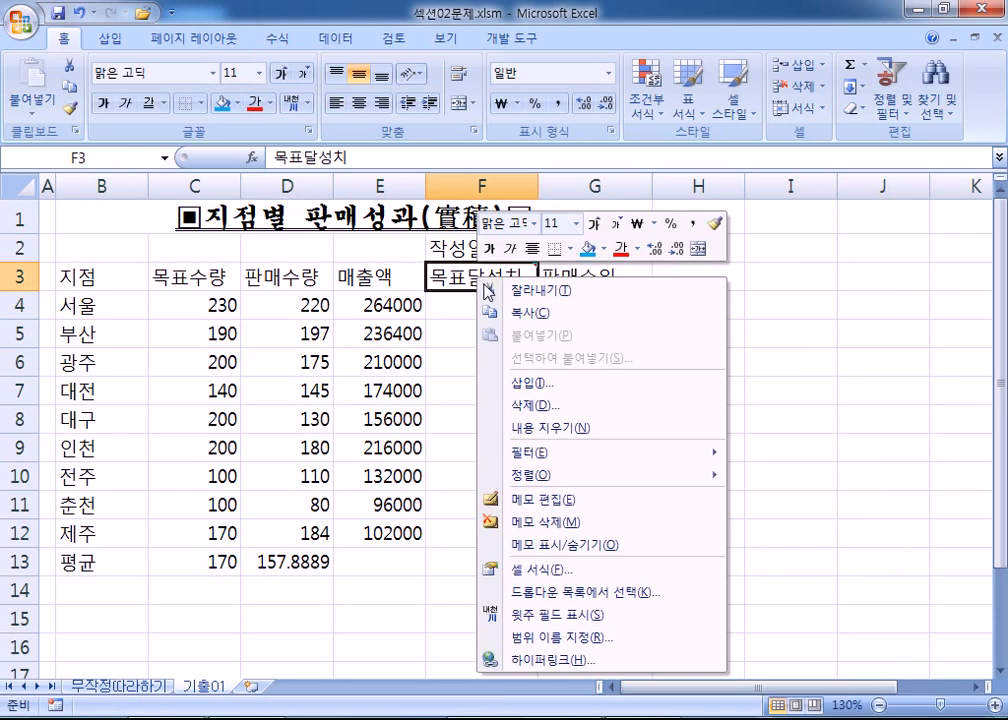
left_click(539, 546)
left_click_drag(658, 280, 769, 316)
left_click(765, 391)
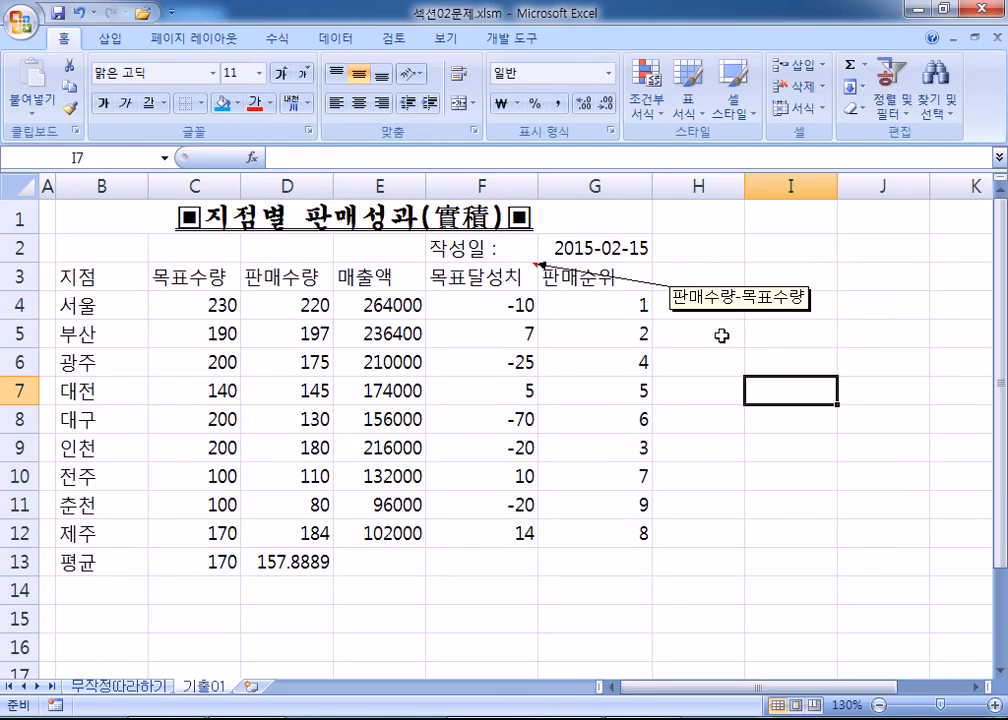
left_click(760, 306)
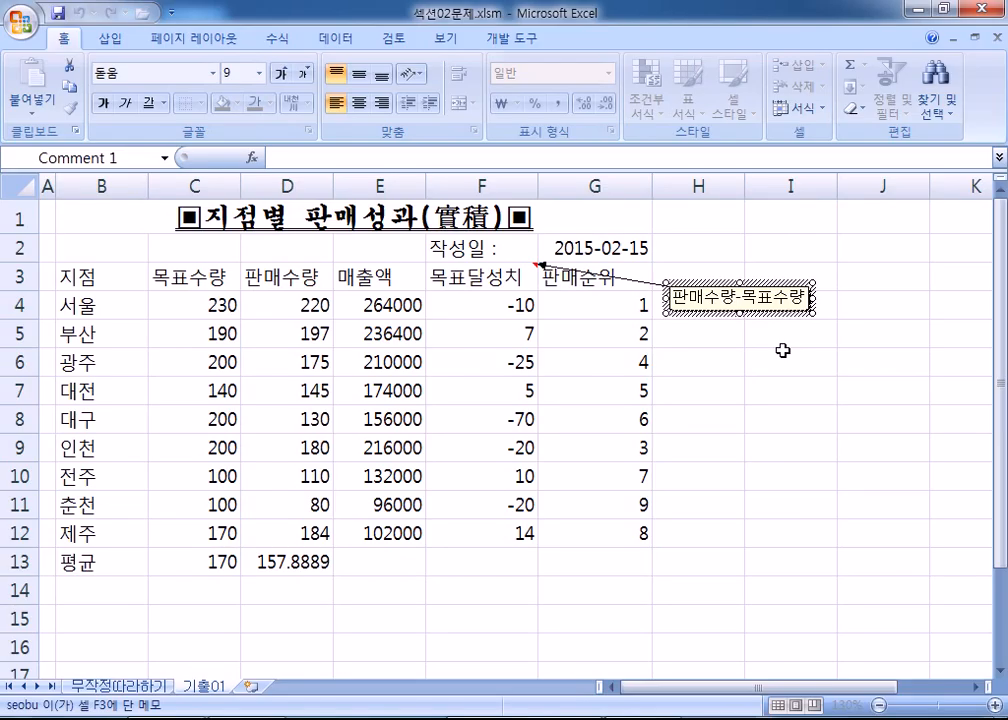
left_click(756, 313)
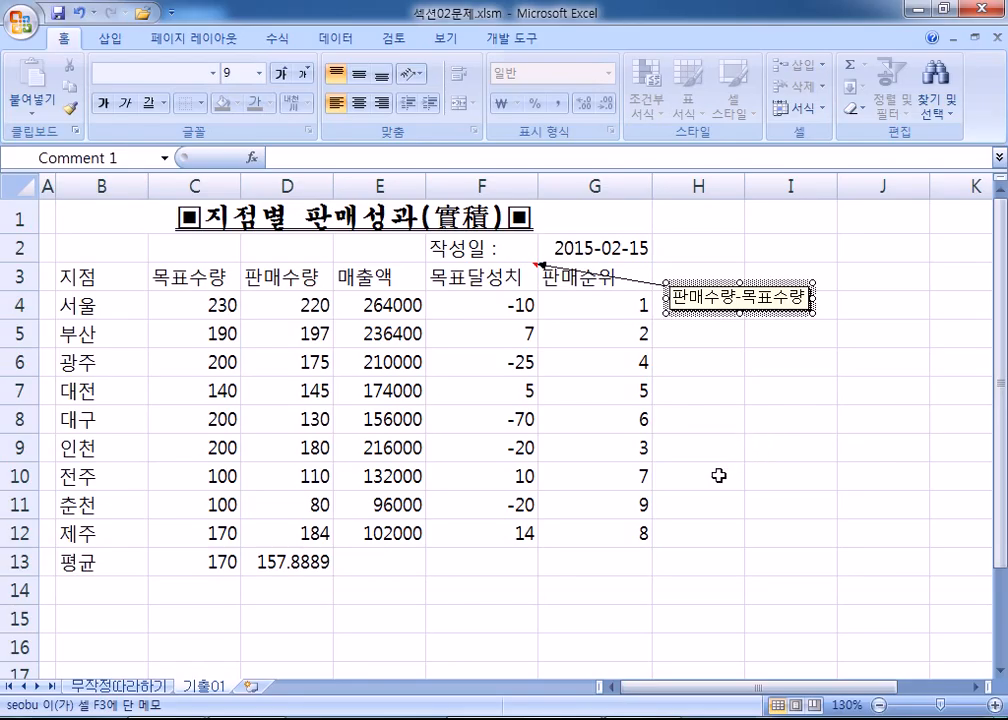
Apply the accounting number format with the ₩ symbol to the sales amounts in E4:E12.
left_click_drag(362, 306, 380, 526)
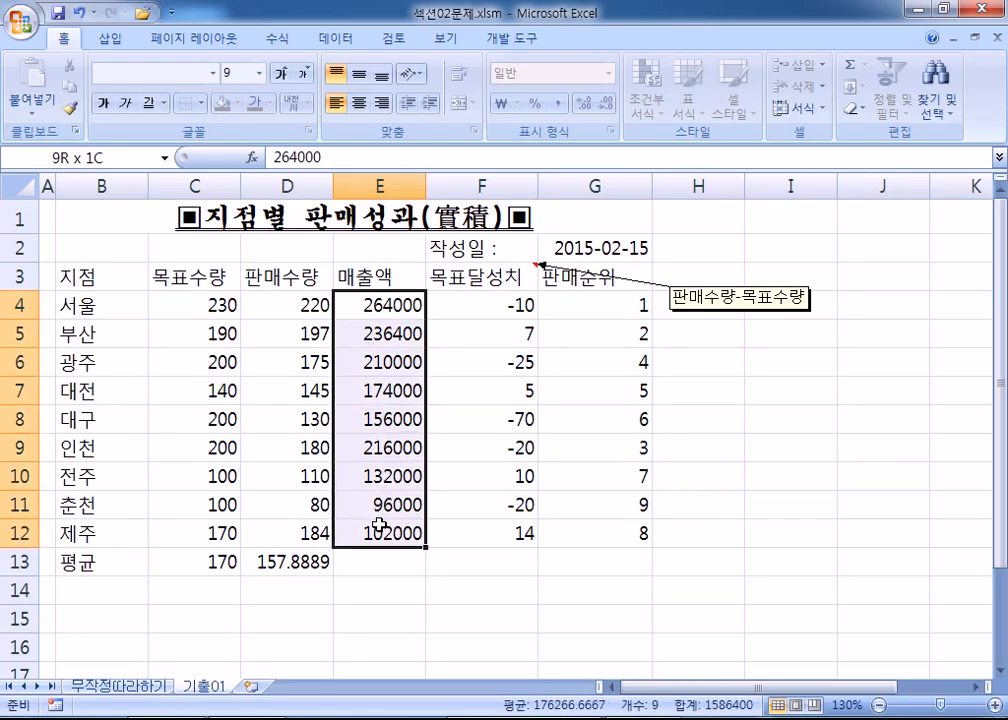
left_click_drag(380, 526, 380, 526)
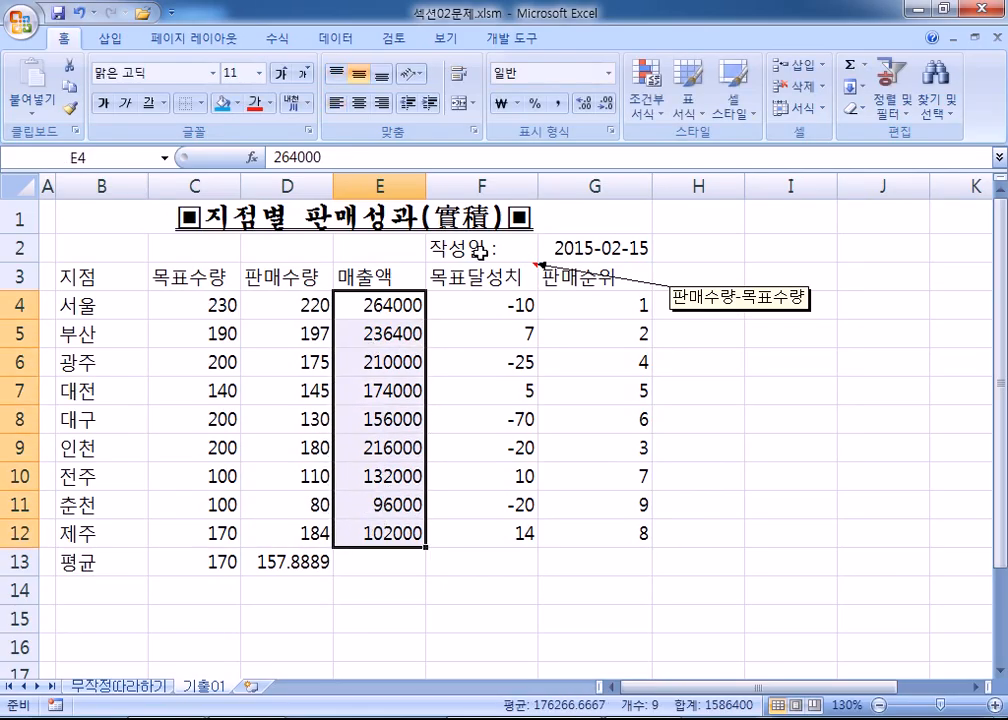
left_click(499, 105)
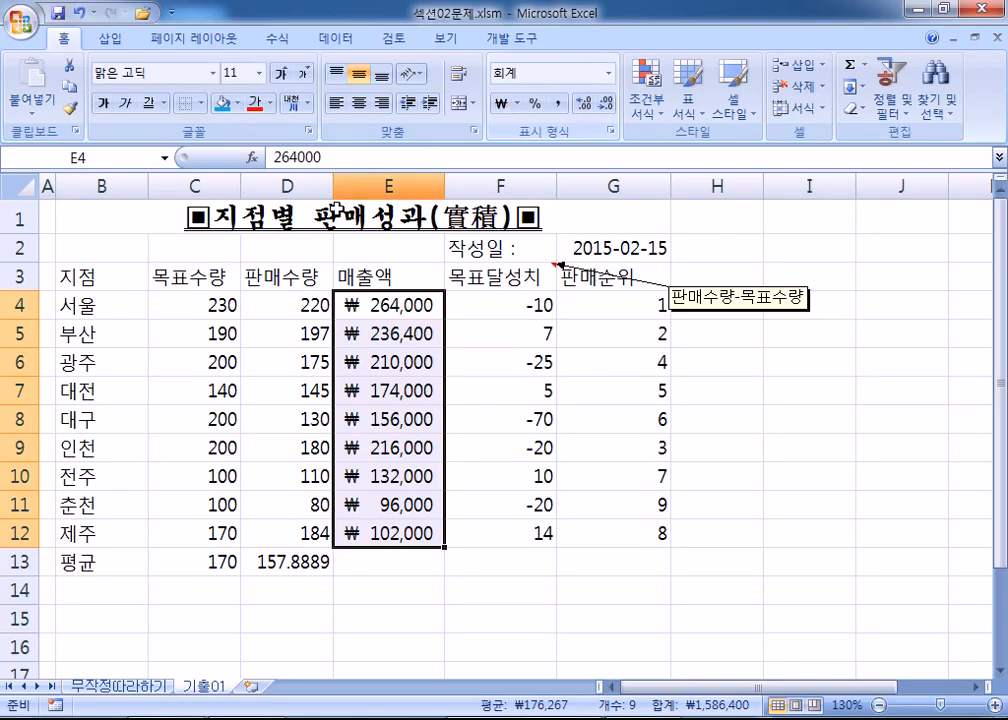
left_click(74, 281)
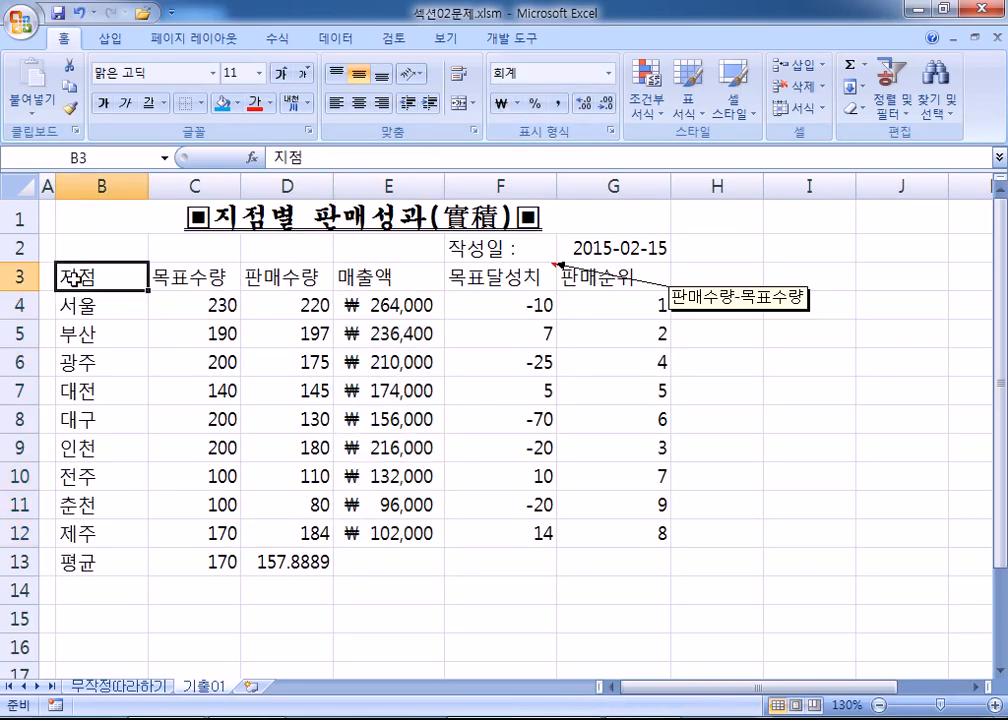
left_click_drag(74, 281, 585, 281)
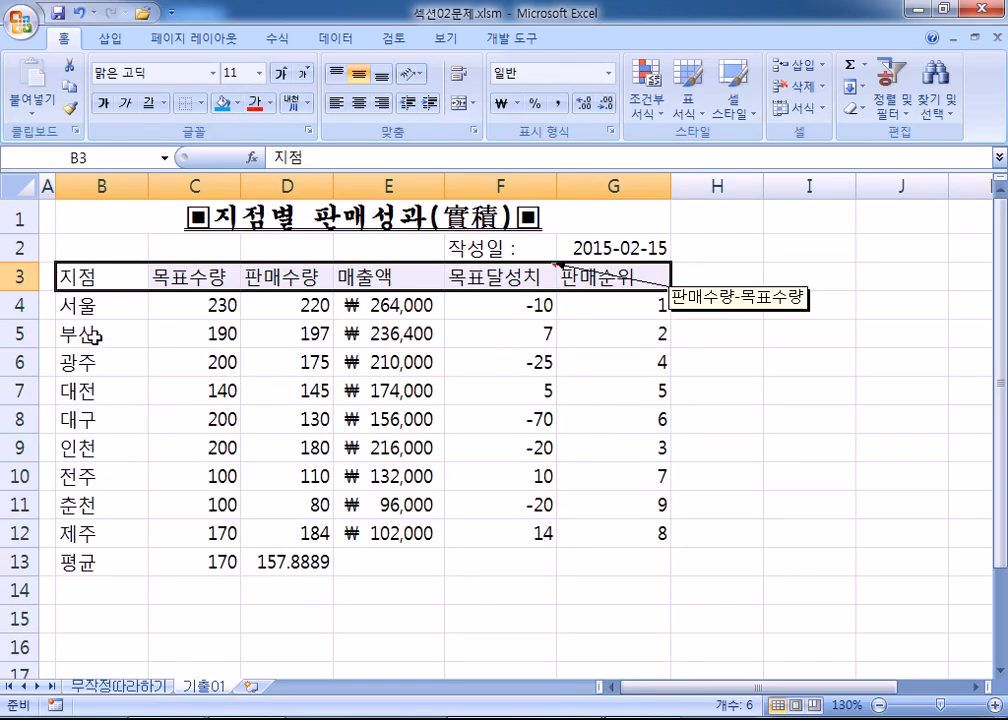
left_click_drag(78, 313, 90, 562)
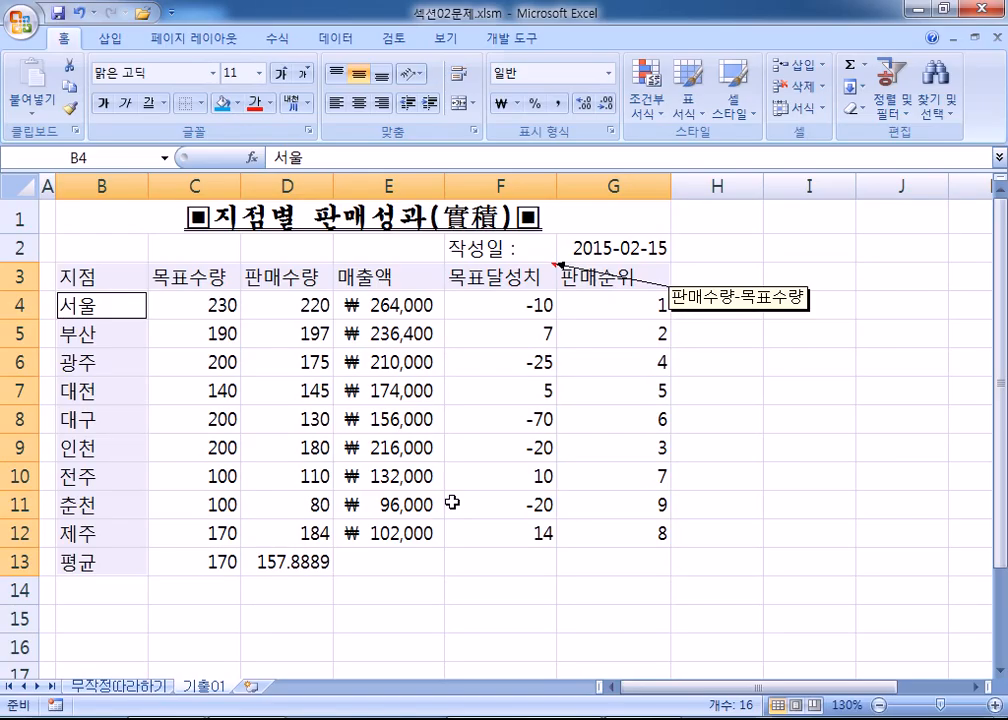
left_click_drag(79, 279, 618, 277)
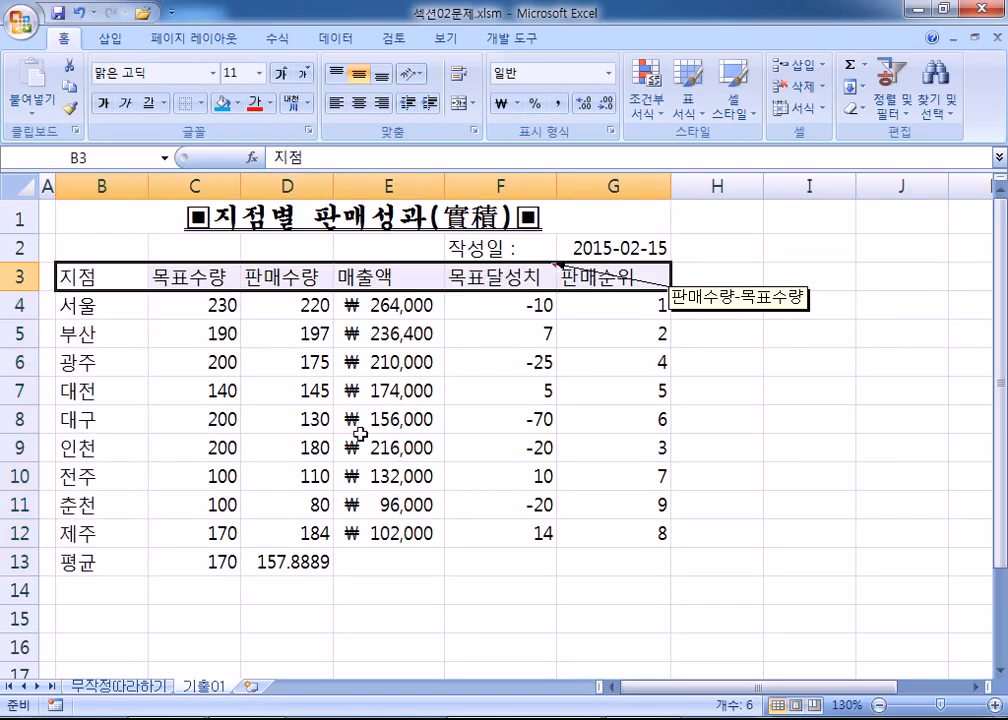
left_click(150, 275)
left_click_drag(147, 275, 615, 275)
left_click_drag(107, 276, 583, 273)
left_click_drag(92, 313, 124, 562)
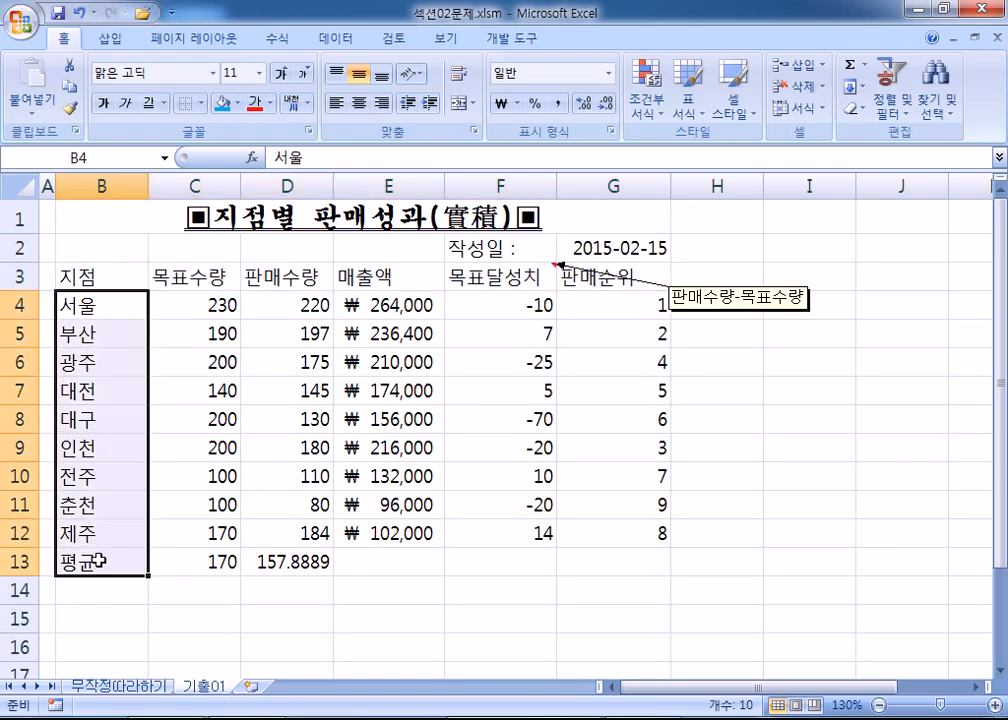
Apply the cell style 40% - 강조색2 to the header row B3:G3 and the branch names in B4:B13 together.
left_click_drag(80, 275, 590, 277)
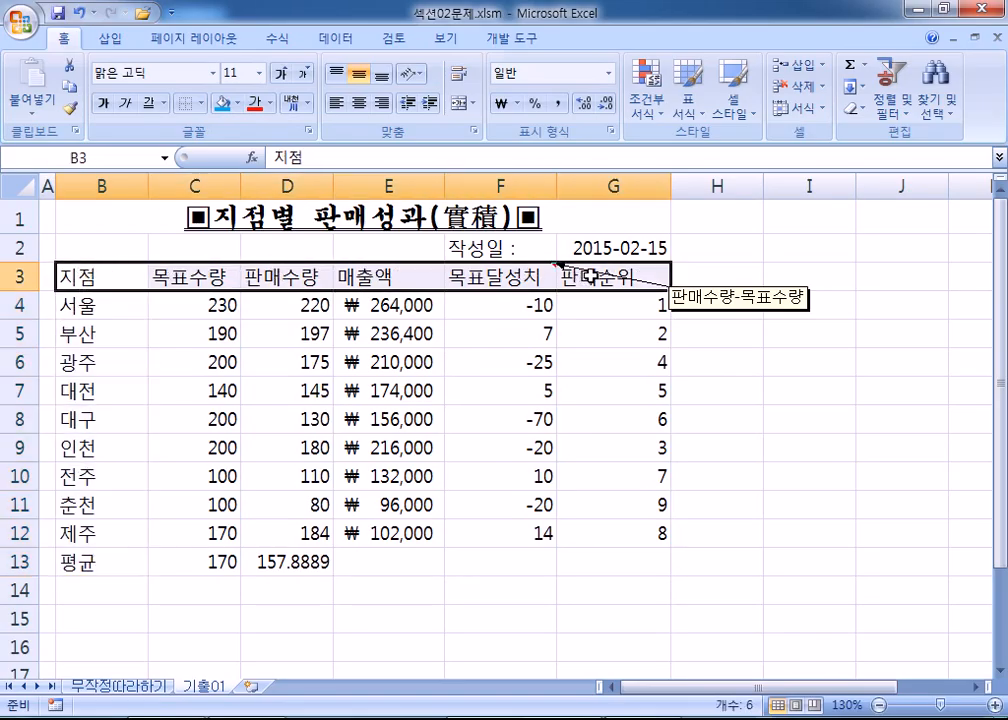
mouse_move(88, 306)
left_mouse_down("ctrl")
mouse_move(79, 391)
mouse_move(100, 550)
left_mouse_up("ctrl")
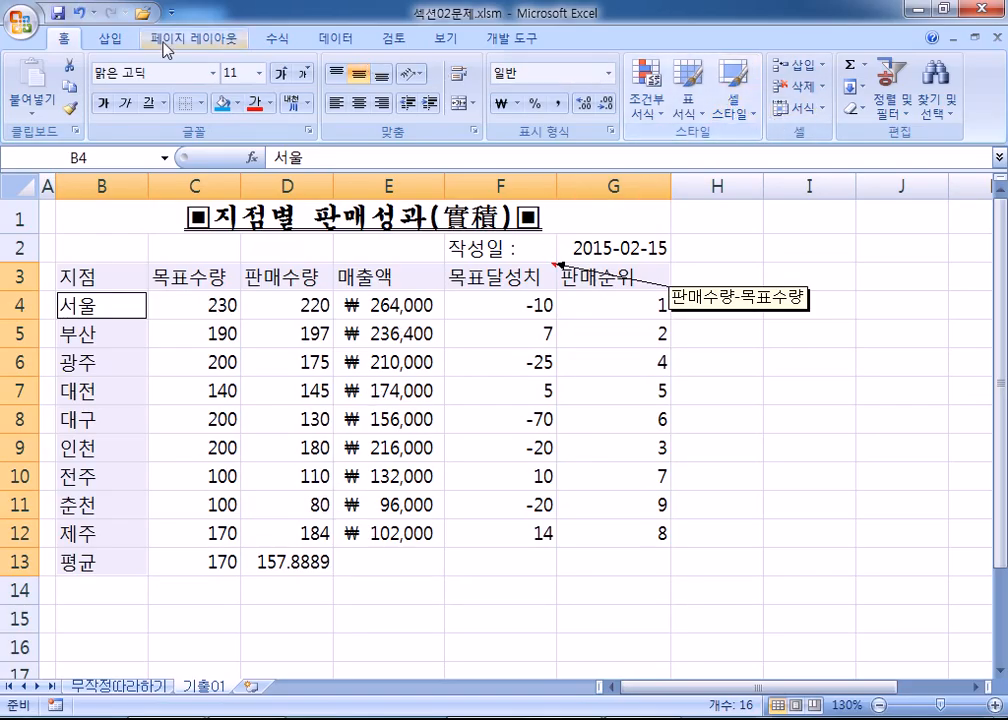
left_click(736, 110)
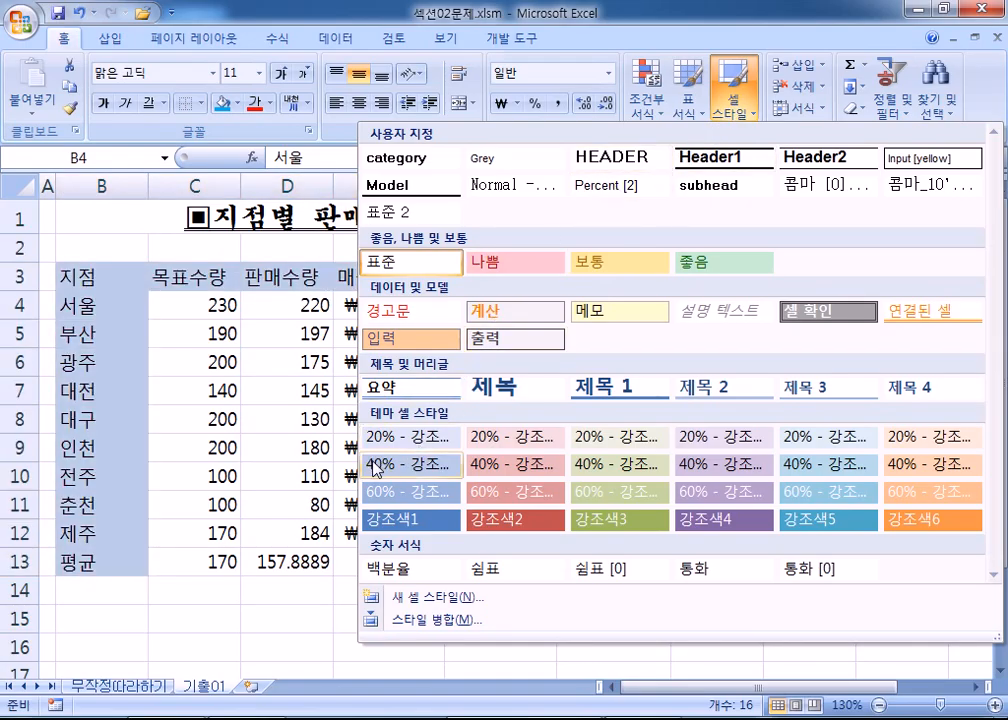
left_click(505, 466)
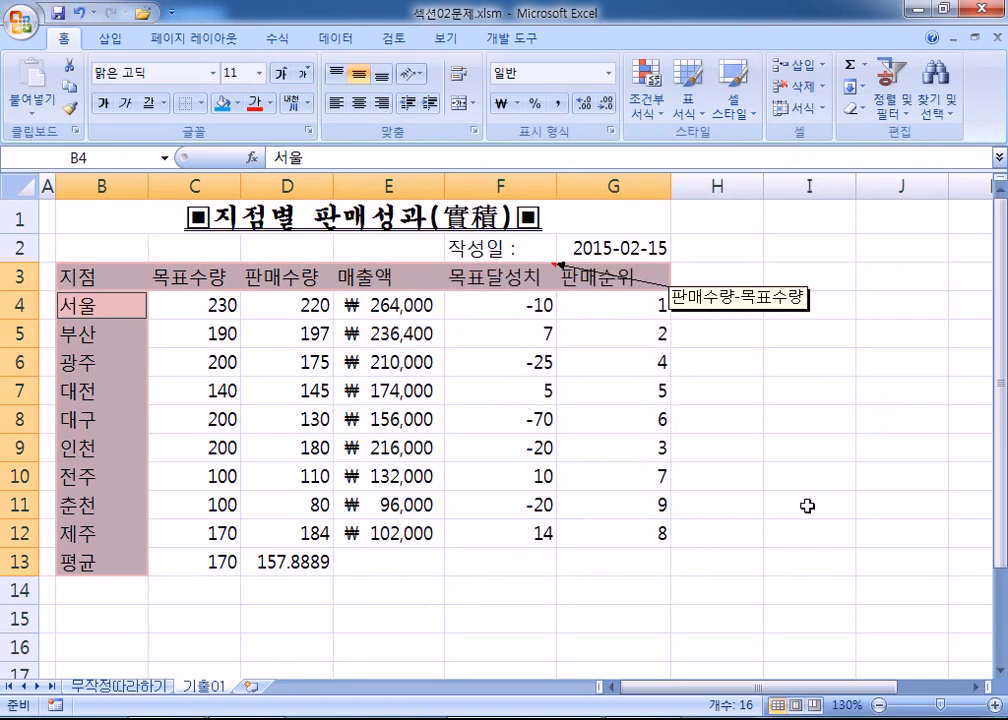
Set the horizontal alignment of the header row B3:G3 and the branch names B4:B13 to 균등 분할 (들여쓰기).
key("ctrl+1")
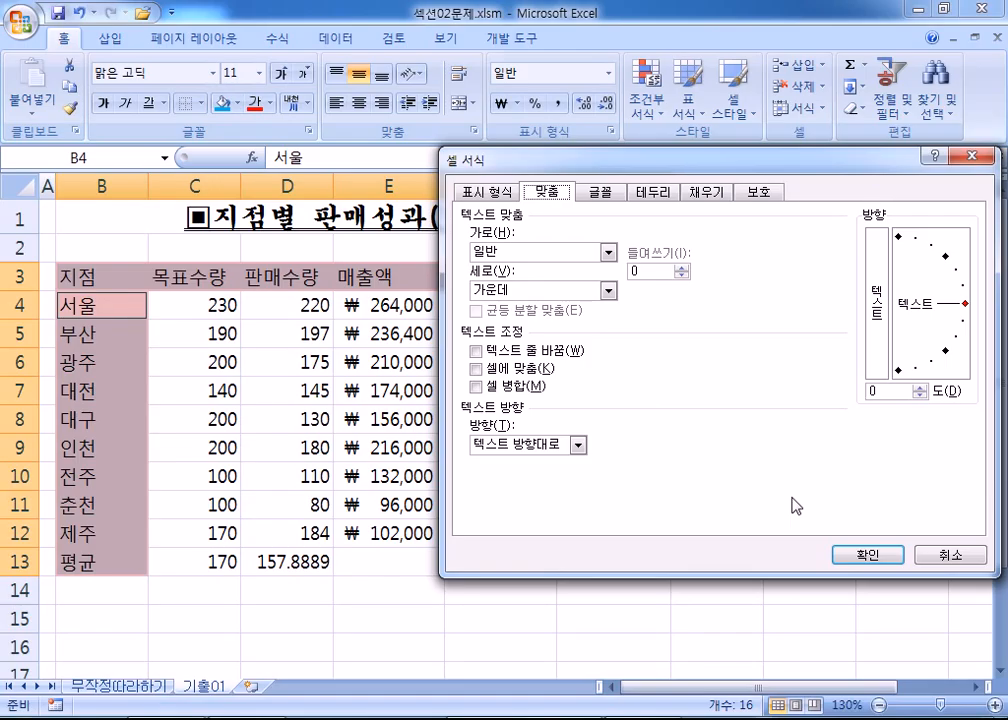
left_click(503, 254)
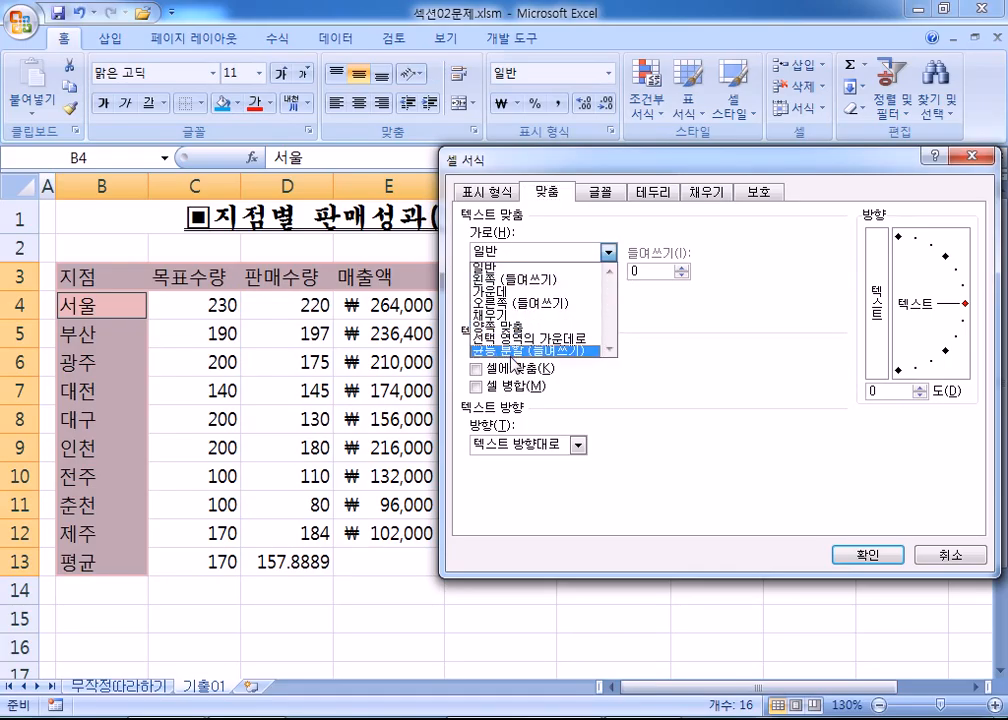
left_click(512, 351)
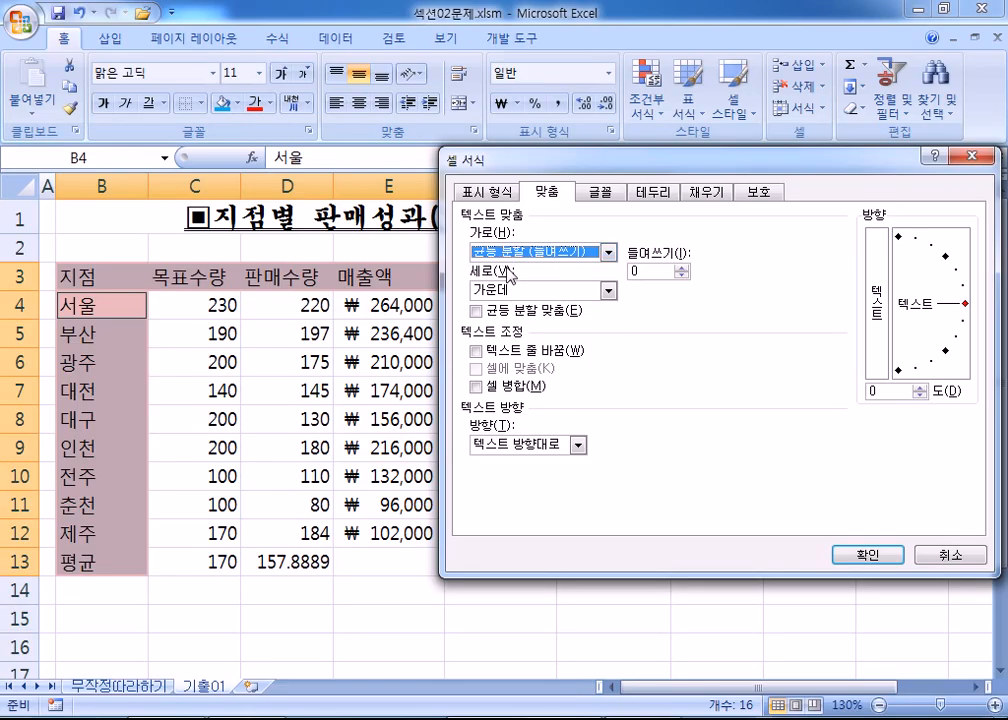
left_click(852, 556)
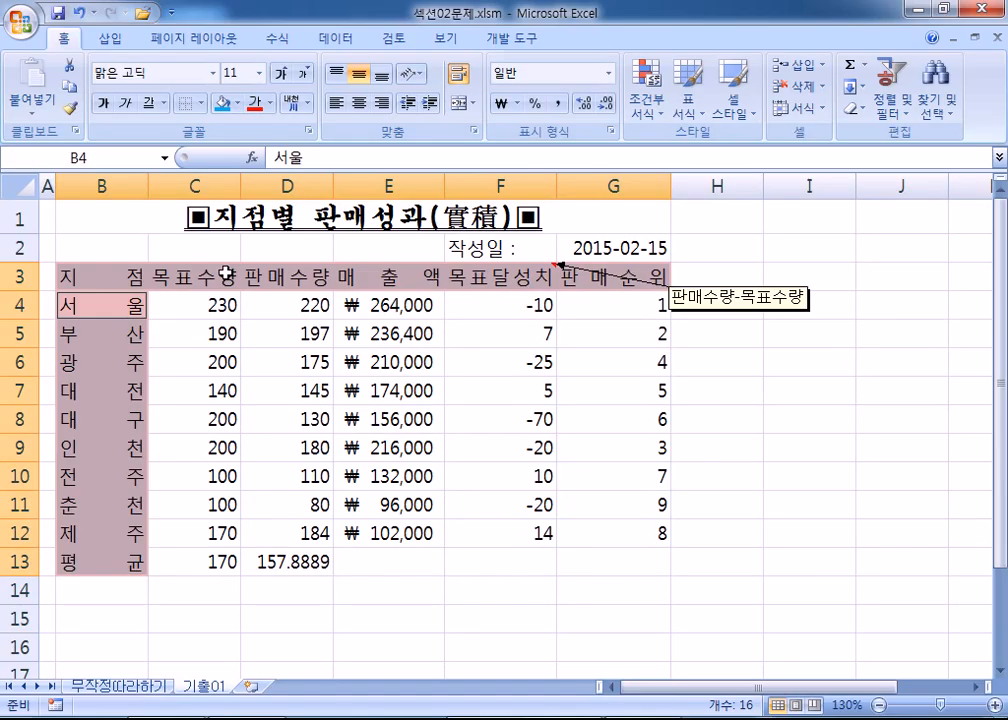
Format the target achievement values in F4:F12 as numbers with no decimals, showing negatives in red parentheses, (1234).
left_click_drag(500, 305, 511, 526)
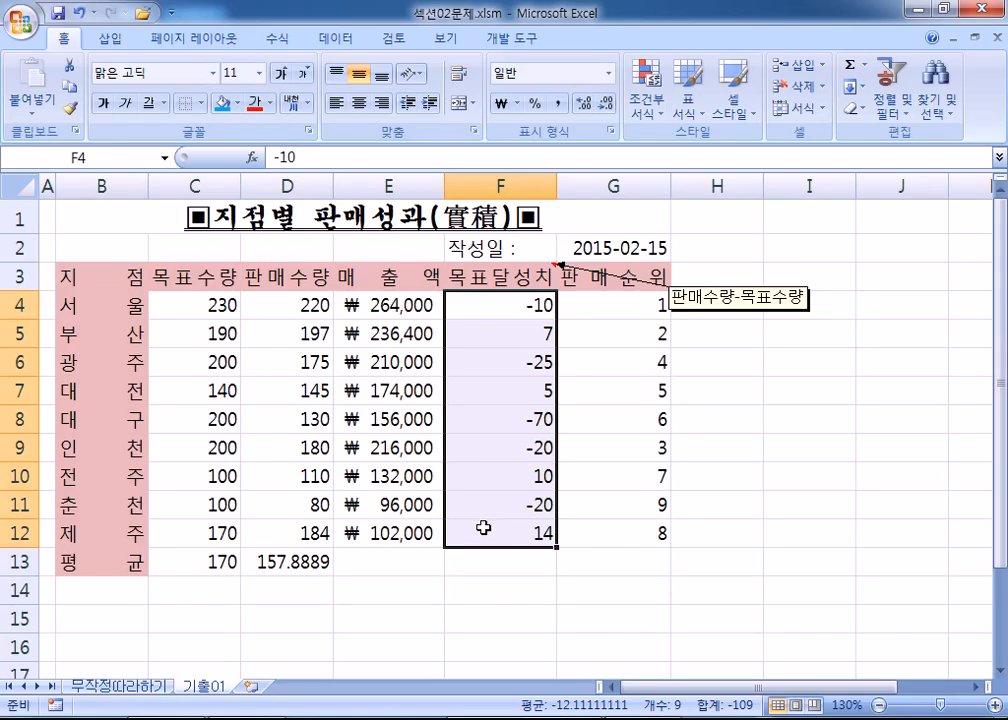
key("ctrl+1")
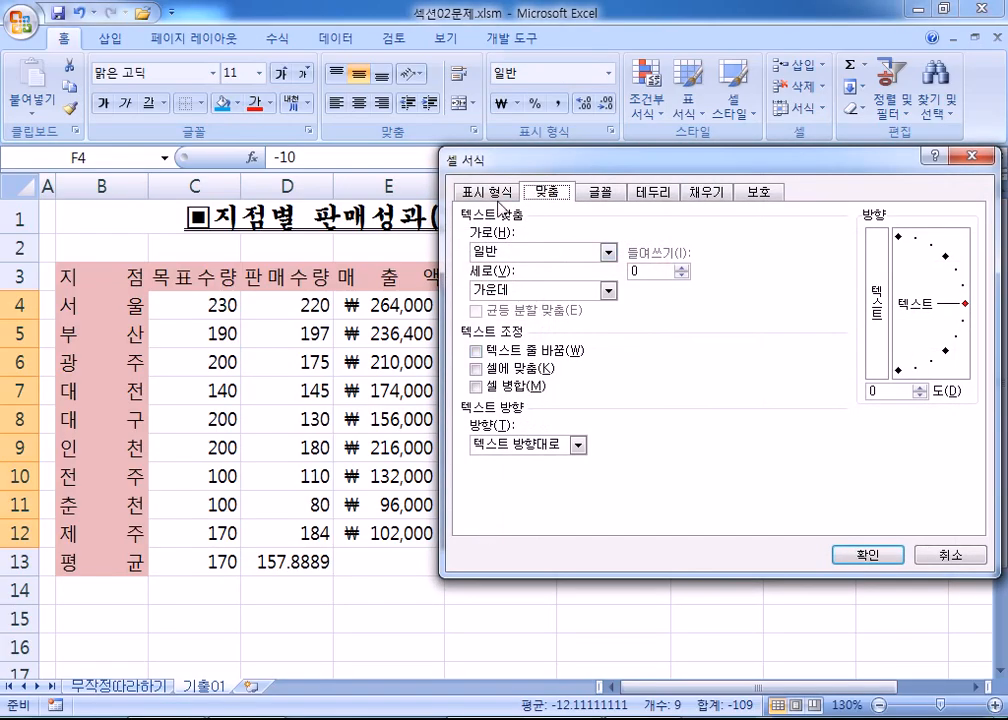
left_click(484, 196)
left_click_drag(577, 177, 697, 195)
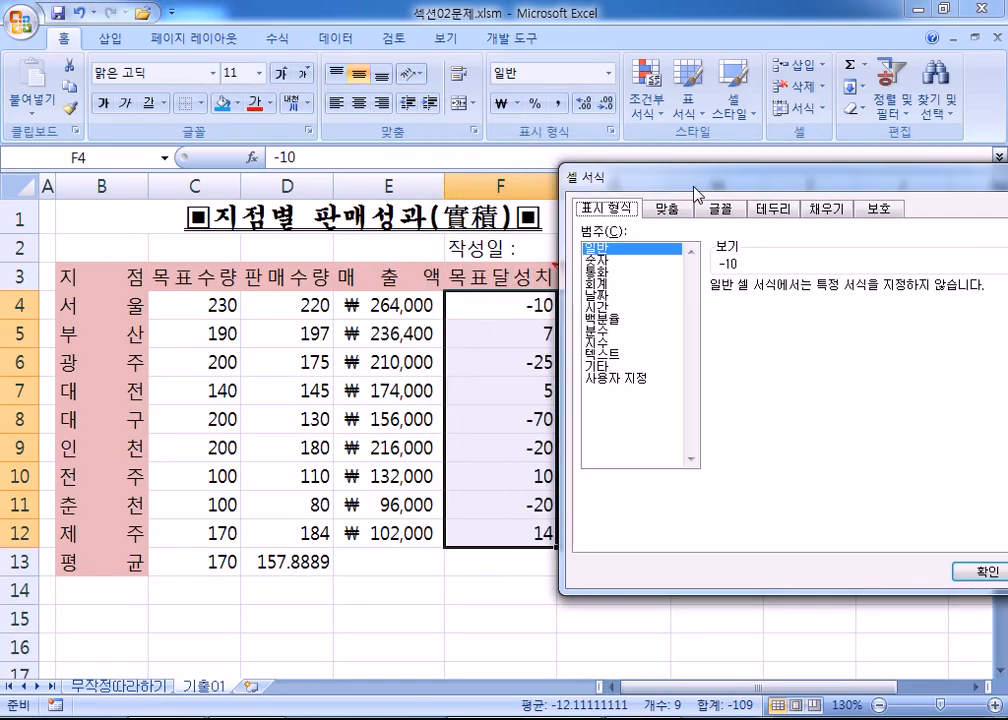
left_click(600, 259)
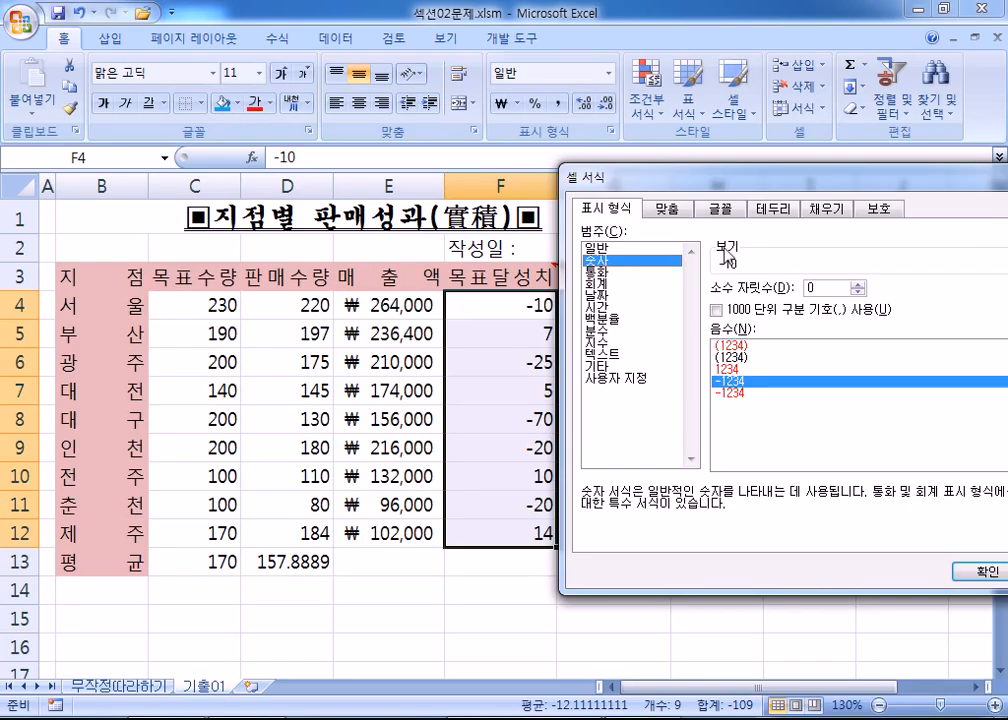
left_click_drag(612, 177, 651, 161)
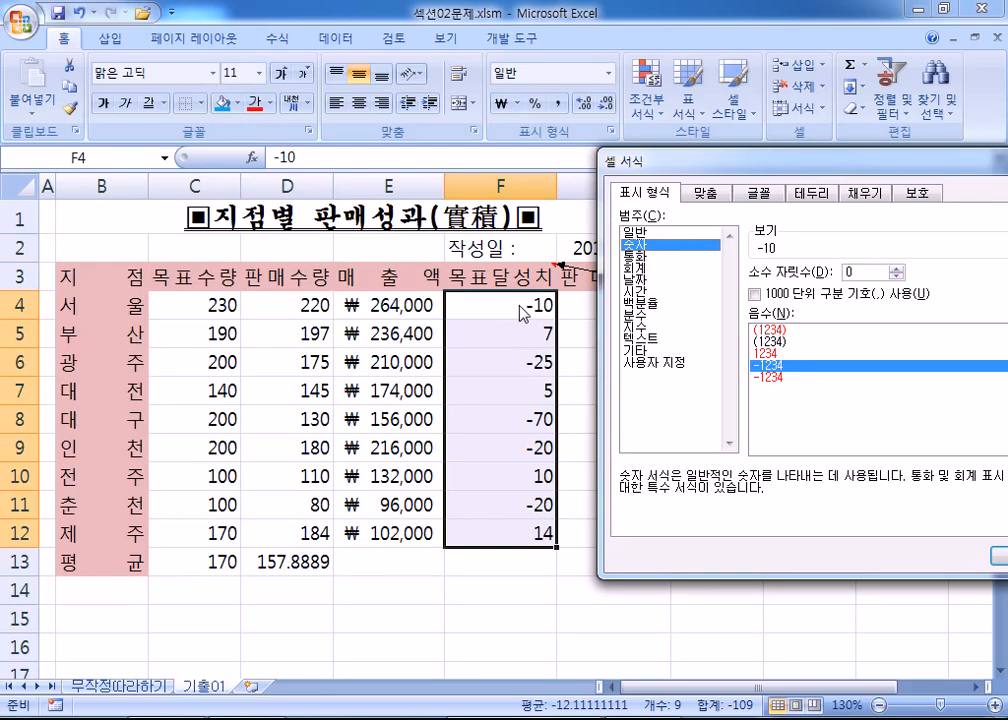
left_click(770, 331)
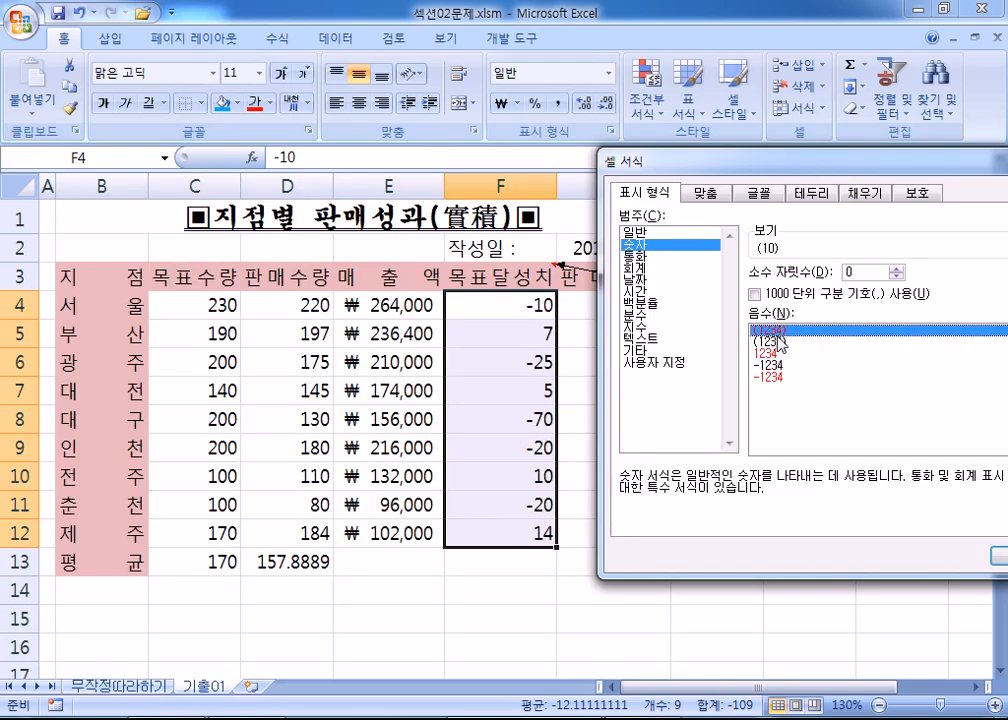
left_click(637, 234)
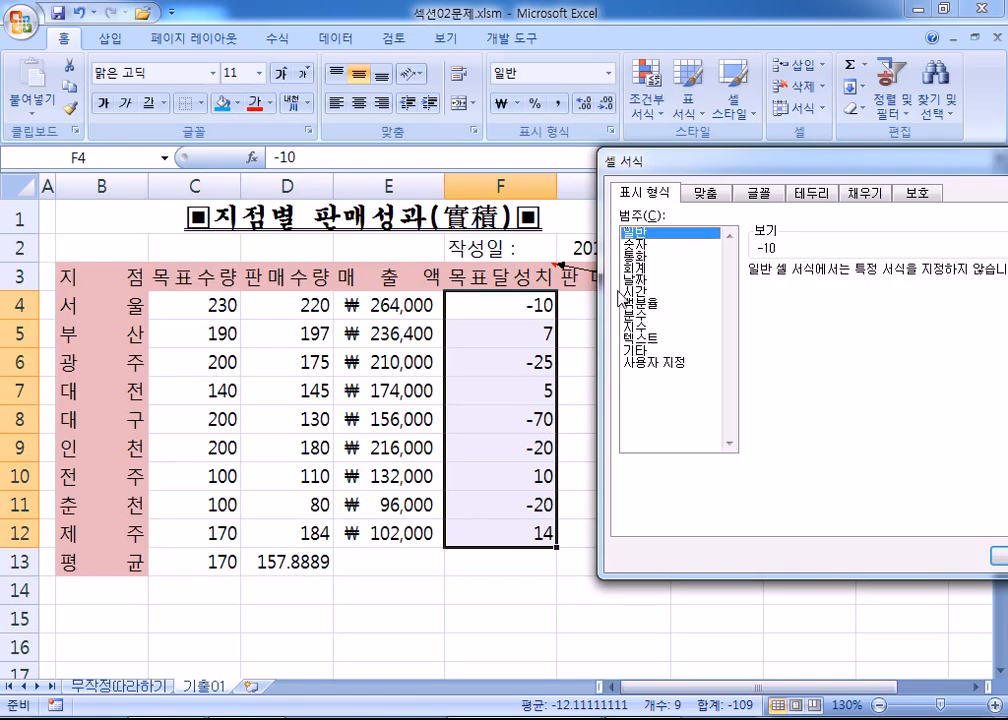
left_click(636, 244)
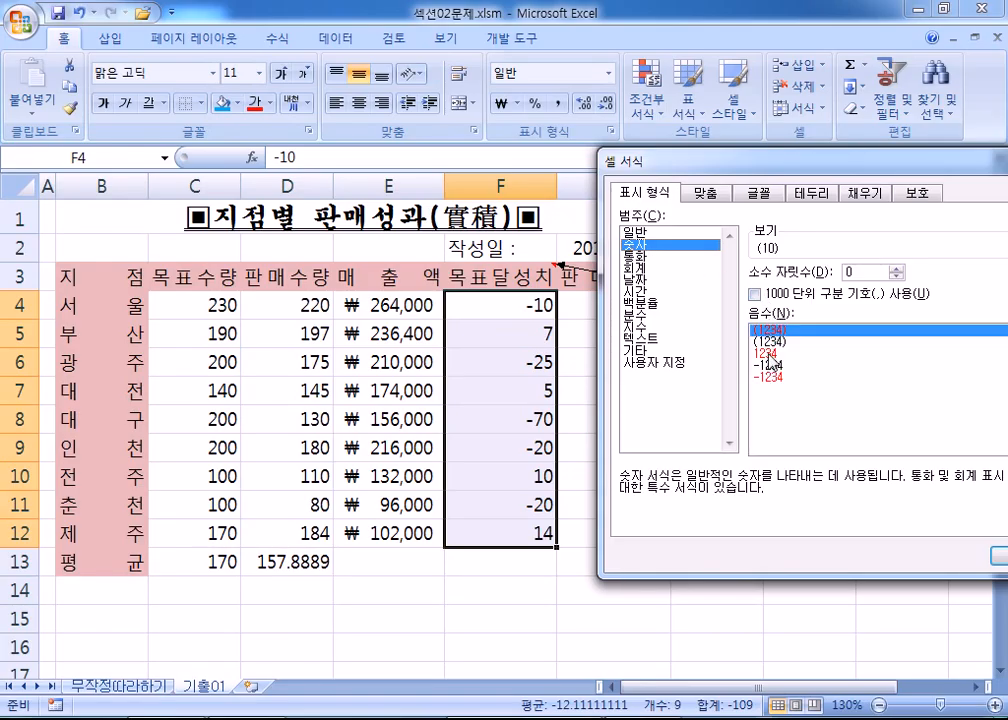
left_click(768, 353)
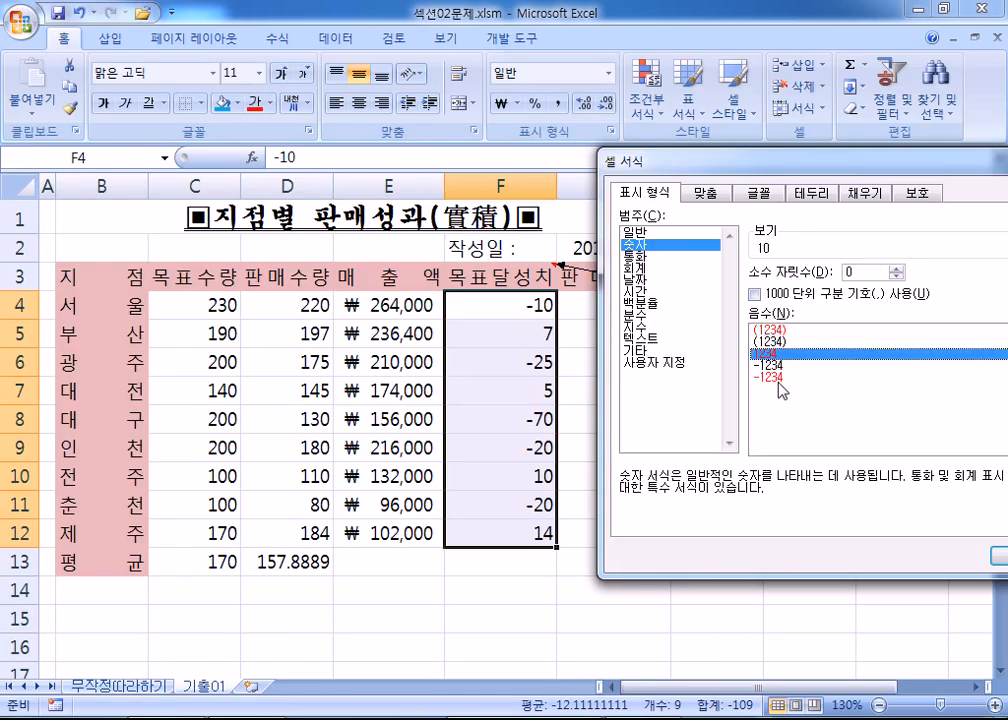
left_click(769, 331)
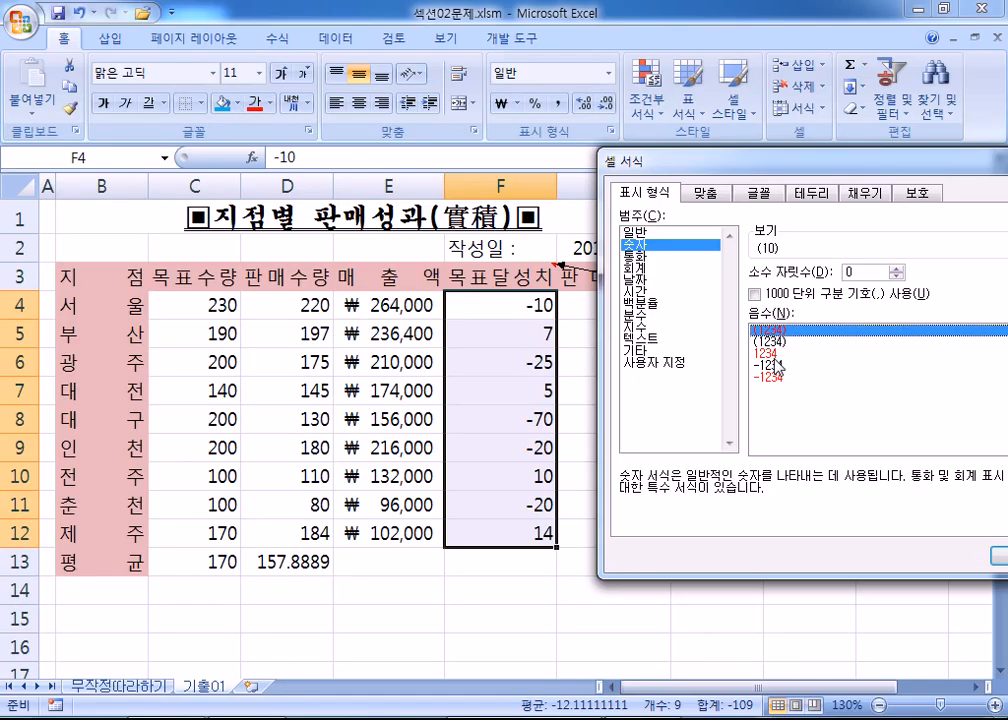
left_click_drag(760, 160, 612, 126)
left_click(882, 456)
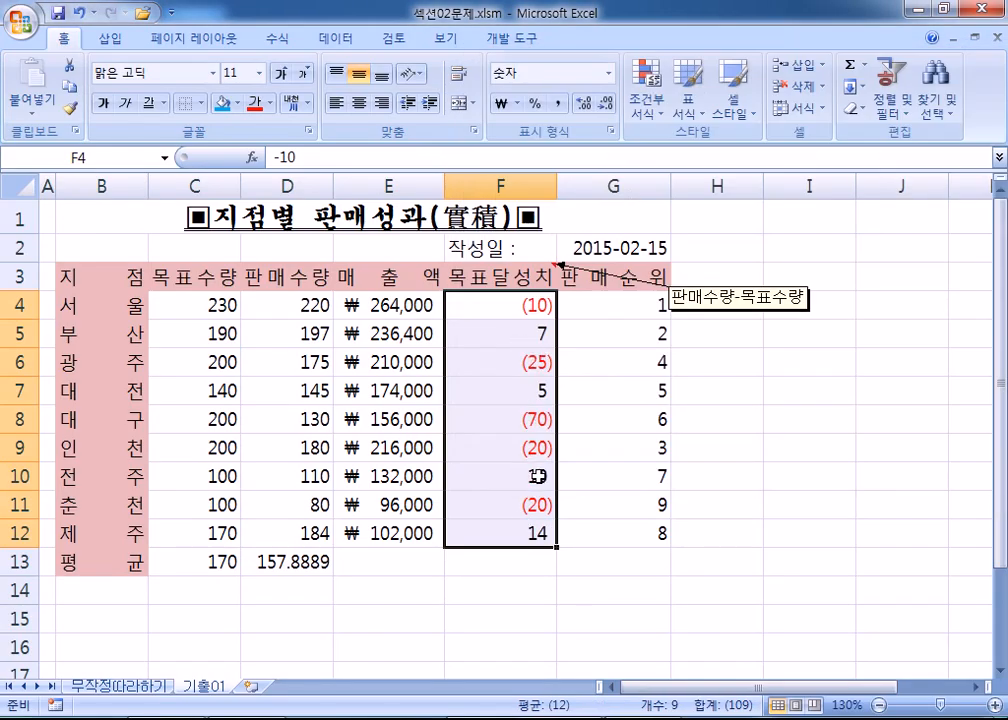
Choose the custom date format yyyy"년" mm"월" dd"일" for the creation date in G2.
left_click(597, 250)
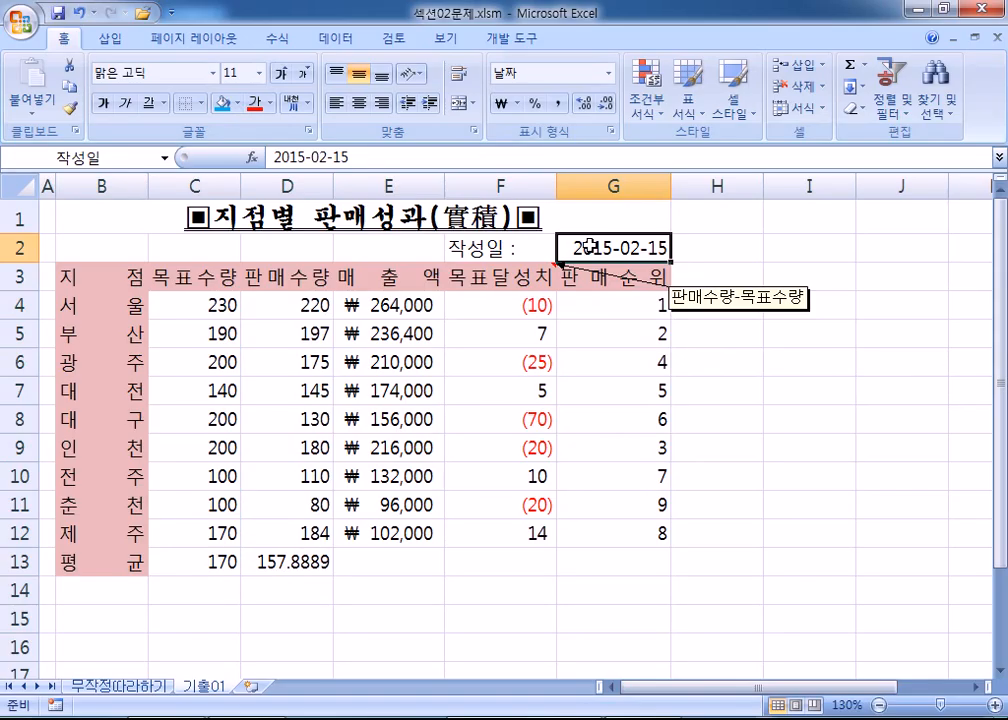
key("ctrl+1")
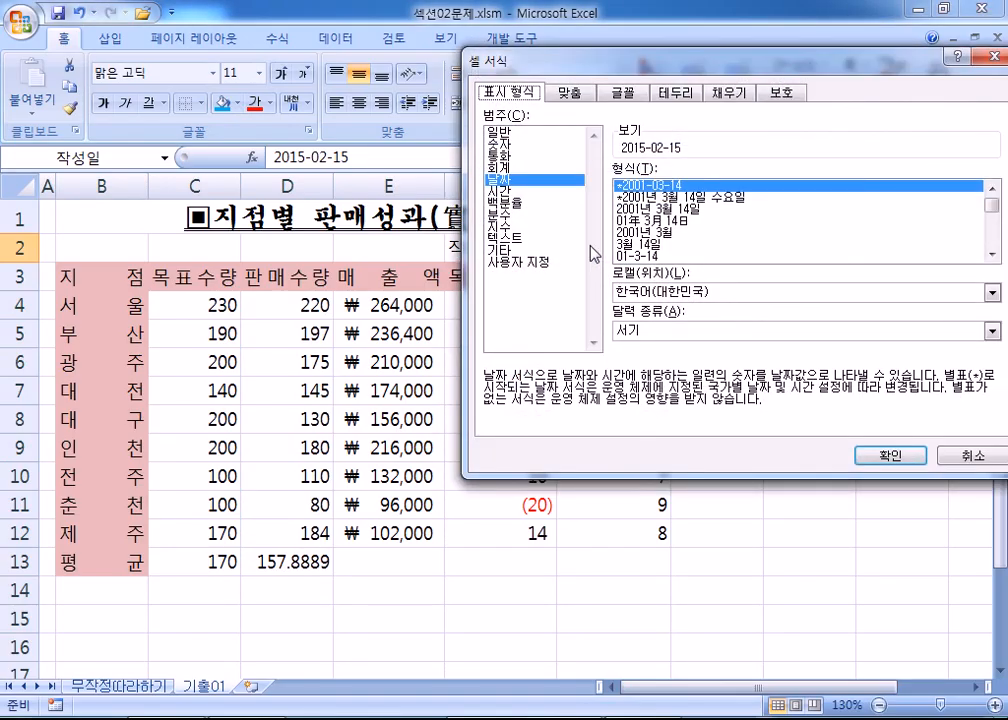
left_click(522, 264)
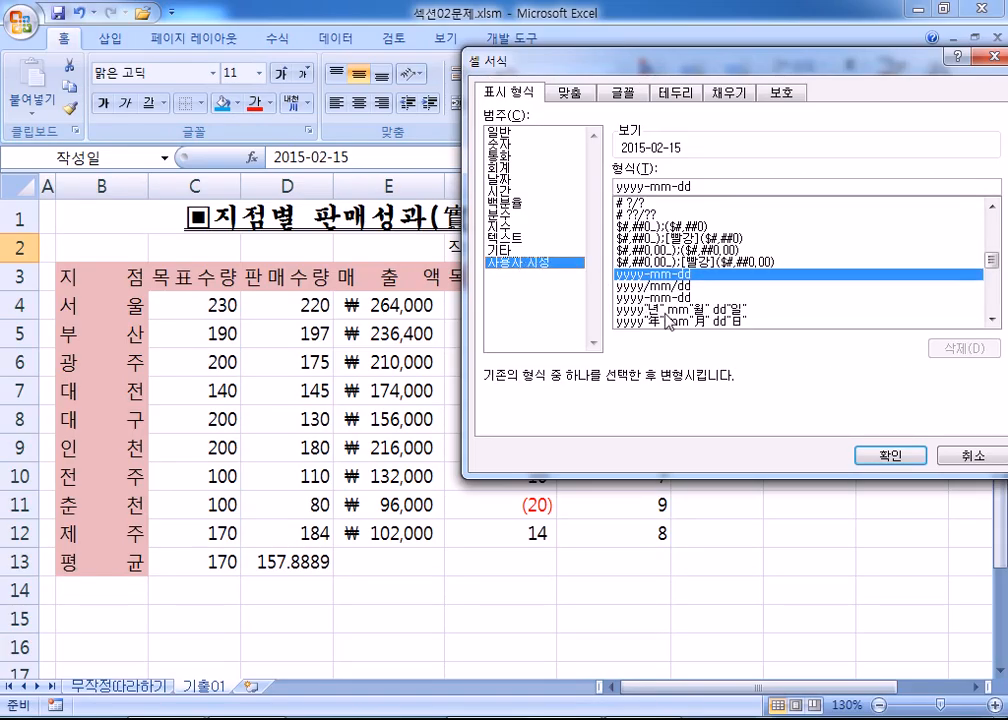
left_click(676, 310)
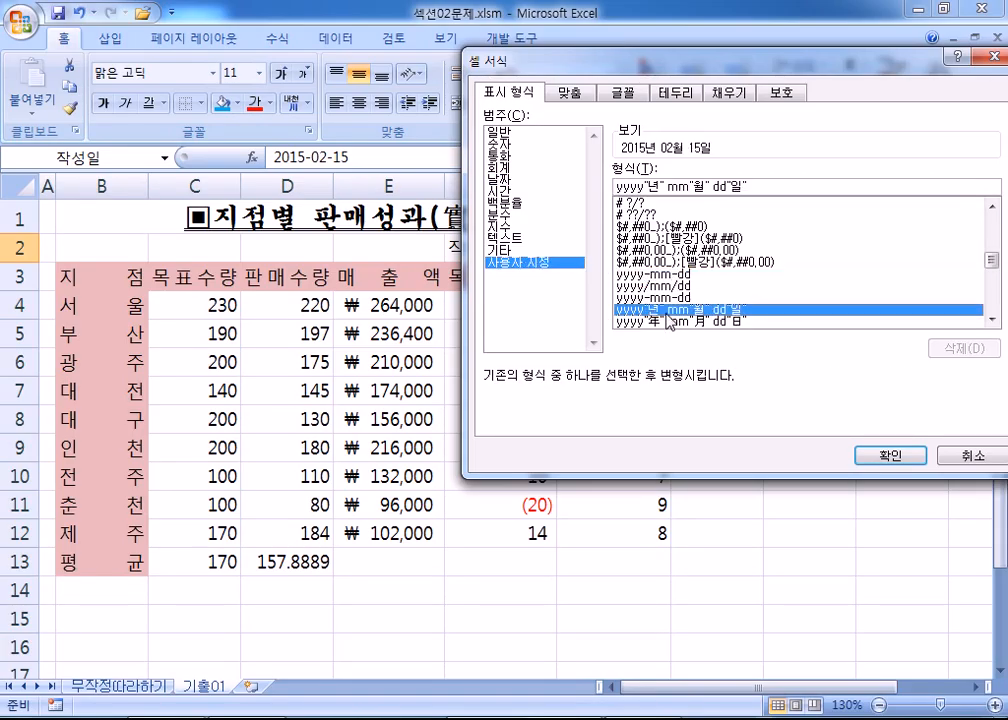
scroll(676, 318, "down", 1)
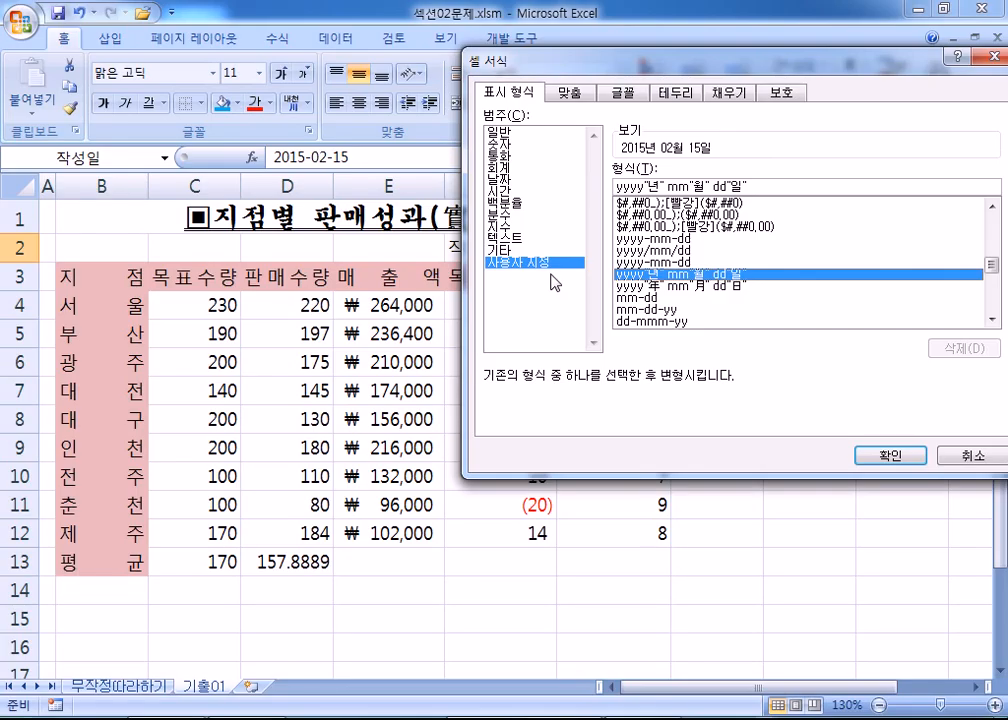
Turn on shrink to fit (셀에 맞춤) for the date cell G2 and apply the cell formatting.
left_click(569, 92)
left_click(497, 270)
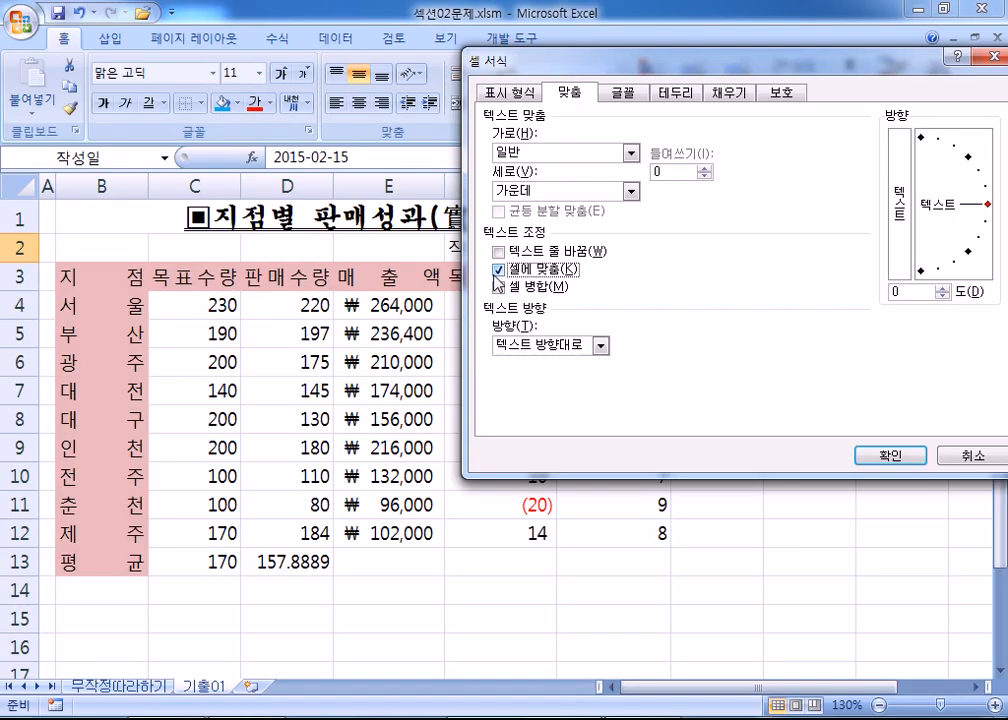
left_click_drag(580, 71, 502, 292)
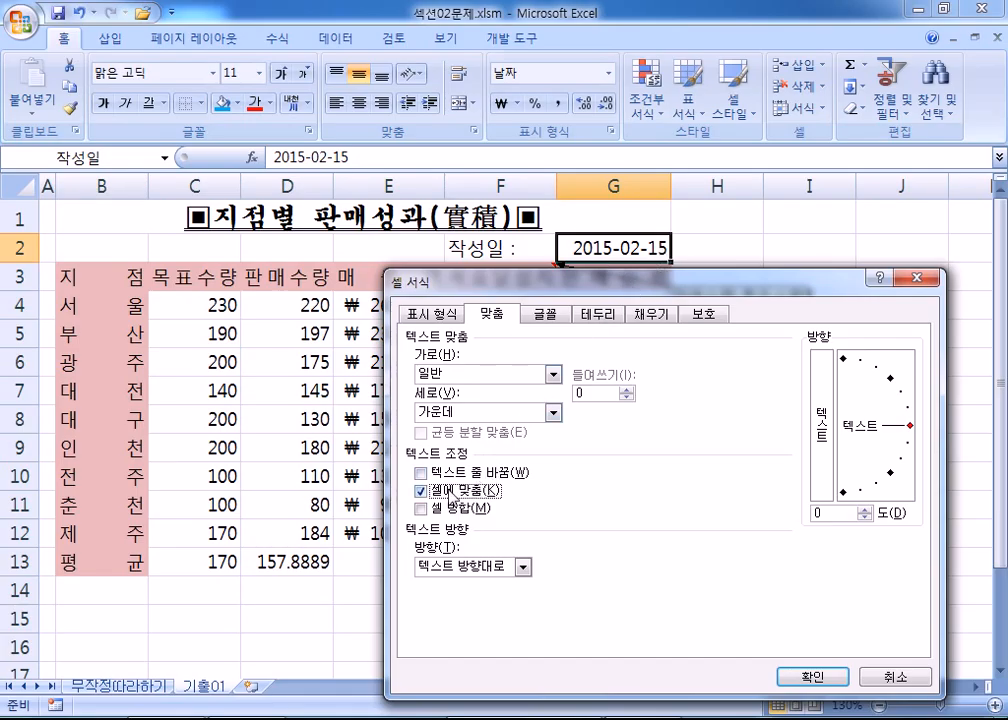
left_click(812, 677)
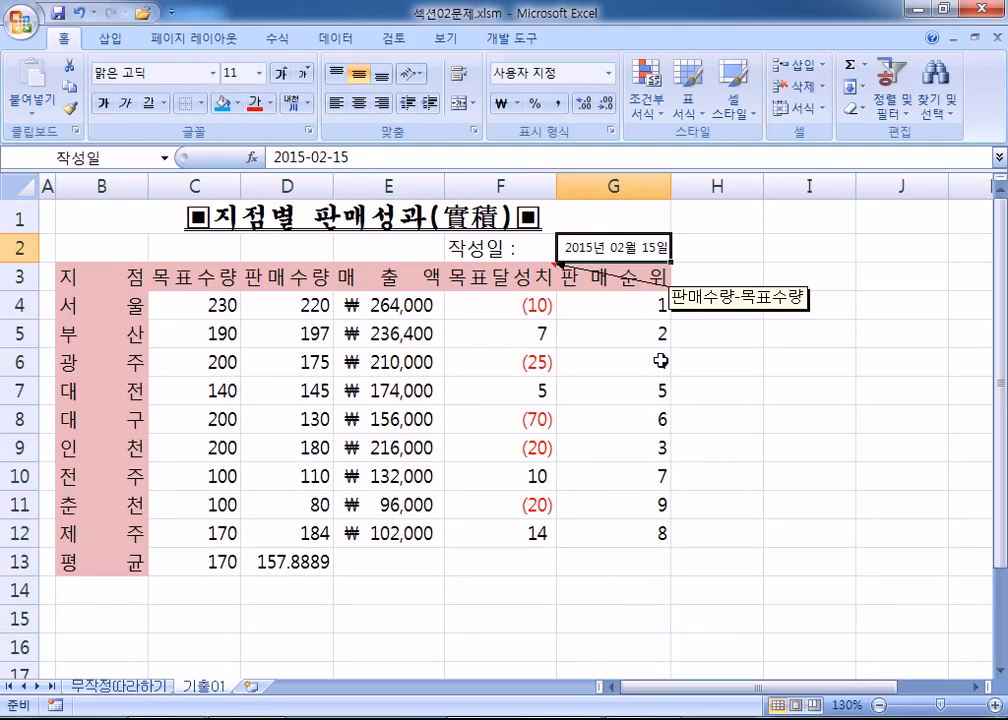
Try narrowing column G to test the date's shrink to fit, and undo the width change.
left_click_drag(670, 192, 603, 183)
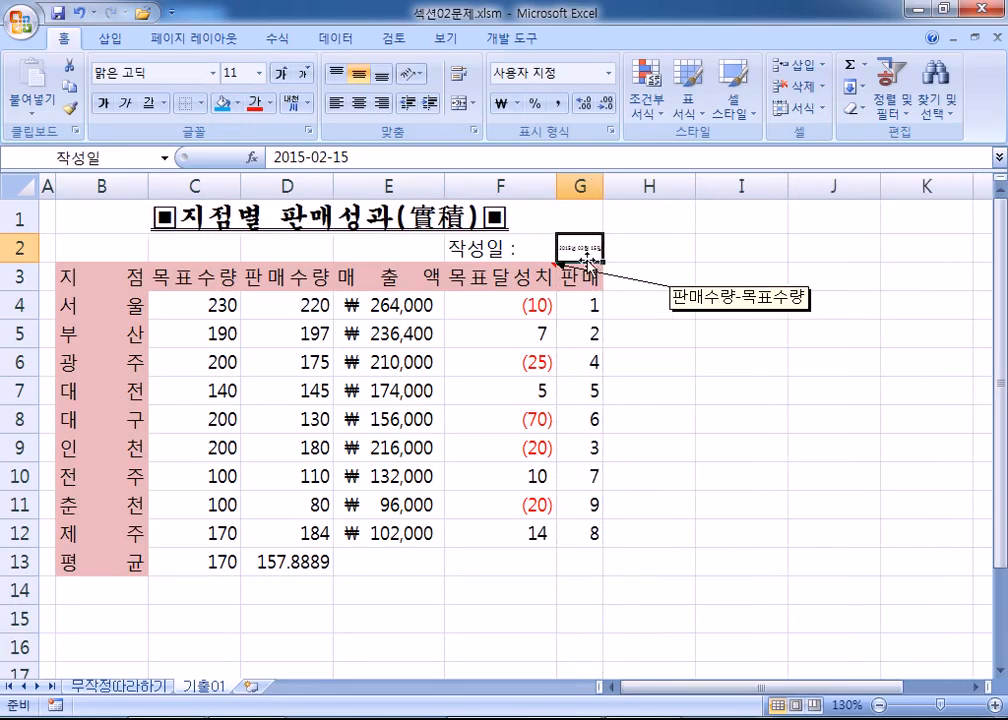
key("ctrl+z")
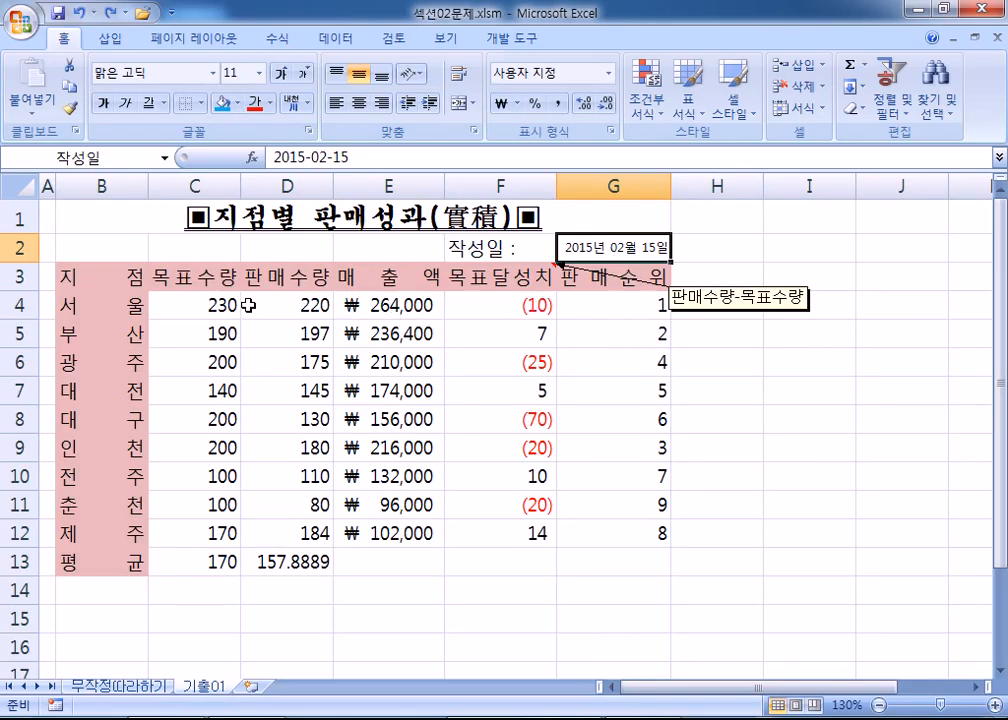
Display the averages in C13:D13 with two decimal places.
left_click(204, 306)
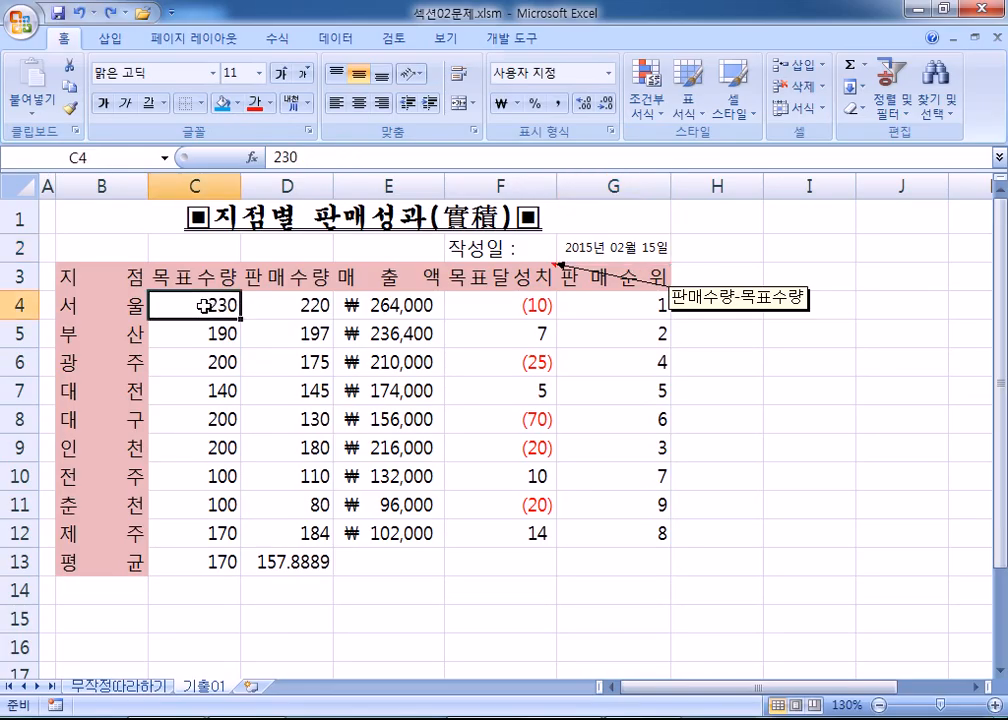
left_click_drag(204, 306, 261, 561)
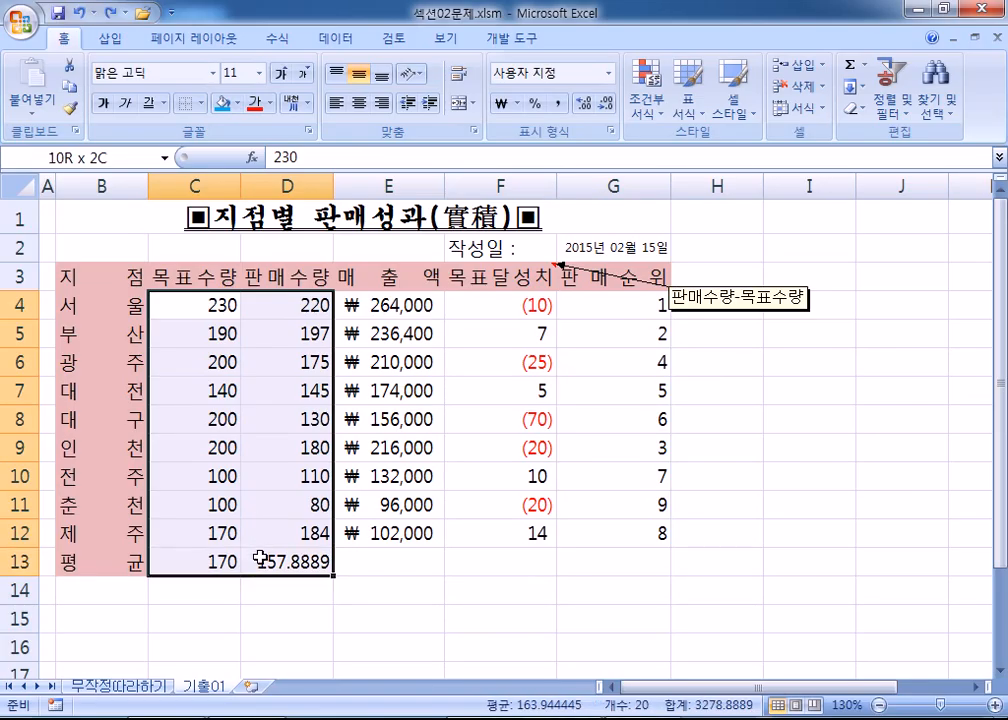
left_click(205, 562)
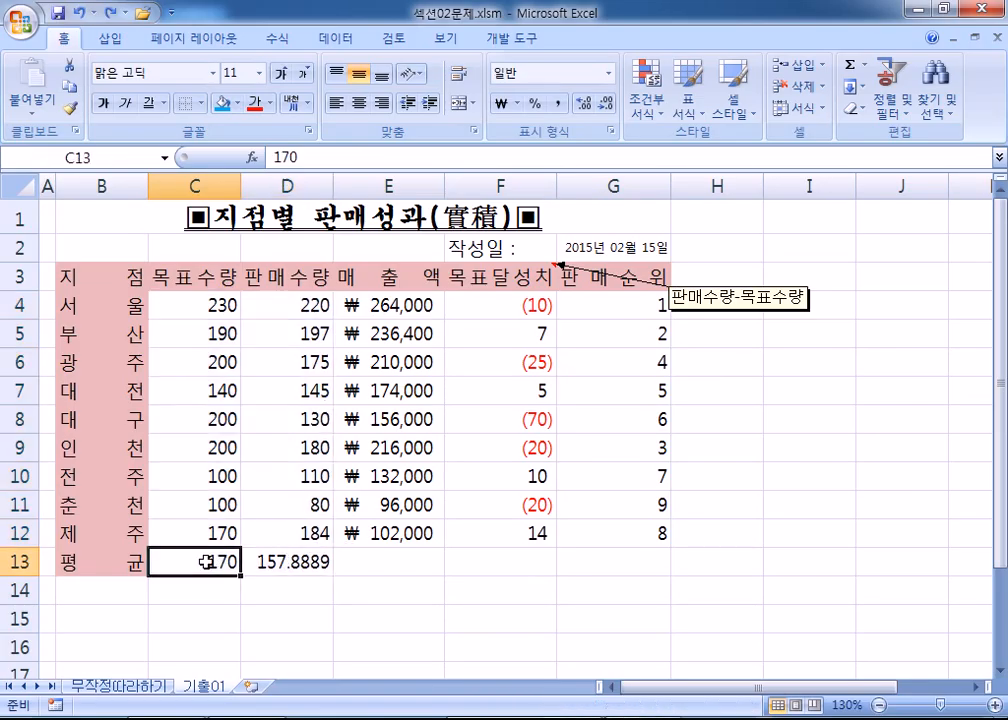
left_click_drag(205, 562, 265, 563)
scroll(265, 563, "down", 3)
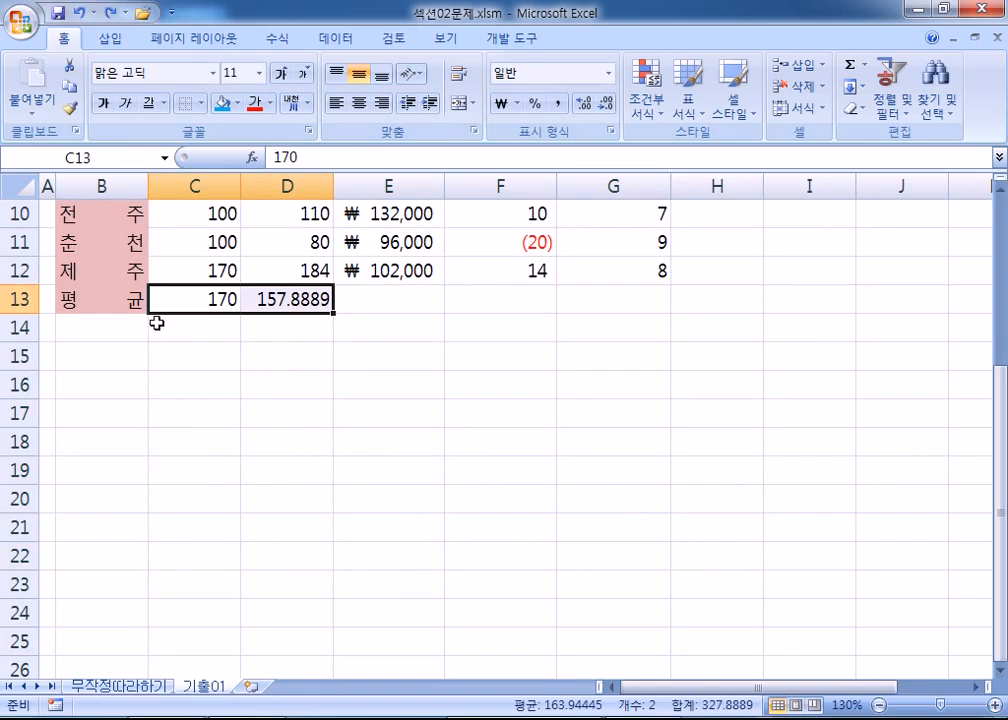
left_click_drag(198, 300, 283, 300)
left_click(584, 105)
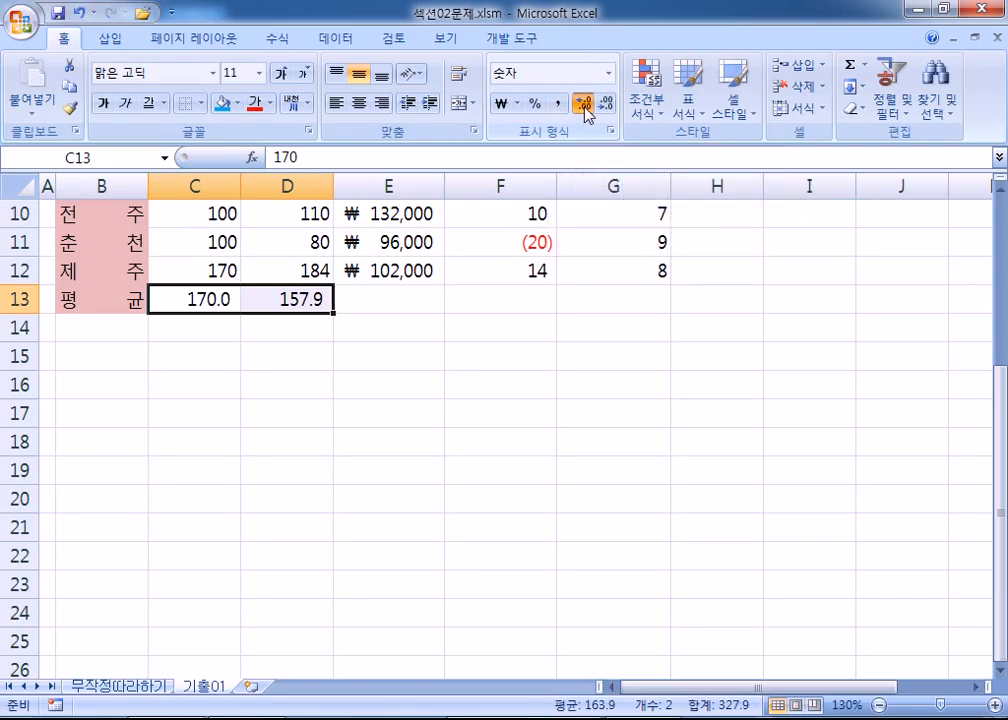
left_click(584, 105)
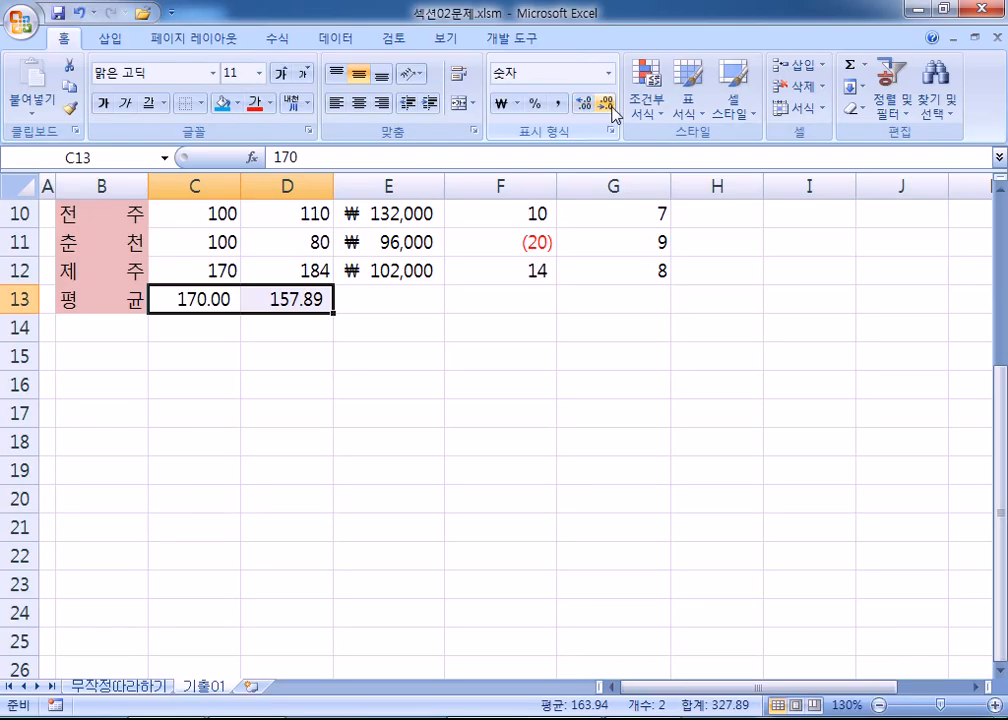
Reduce the averages in C13:D13 to no decimals, and restore their two decimal places.
left_click(608, 105)
left_click(610, 108)
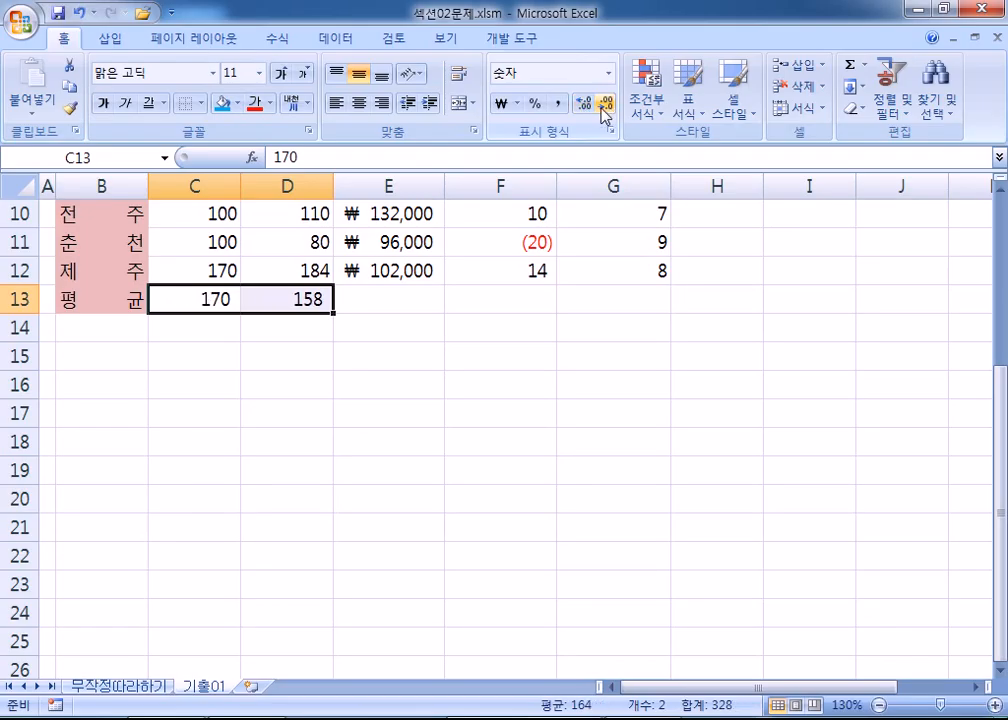
left_click(590, 108)
left_click(590, 110)
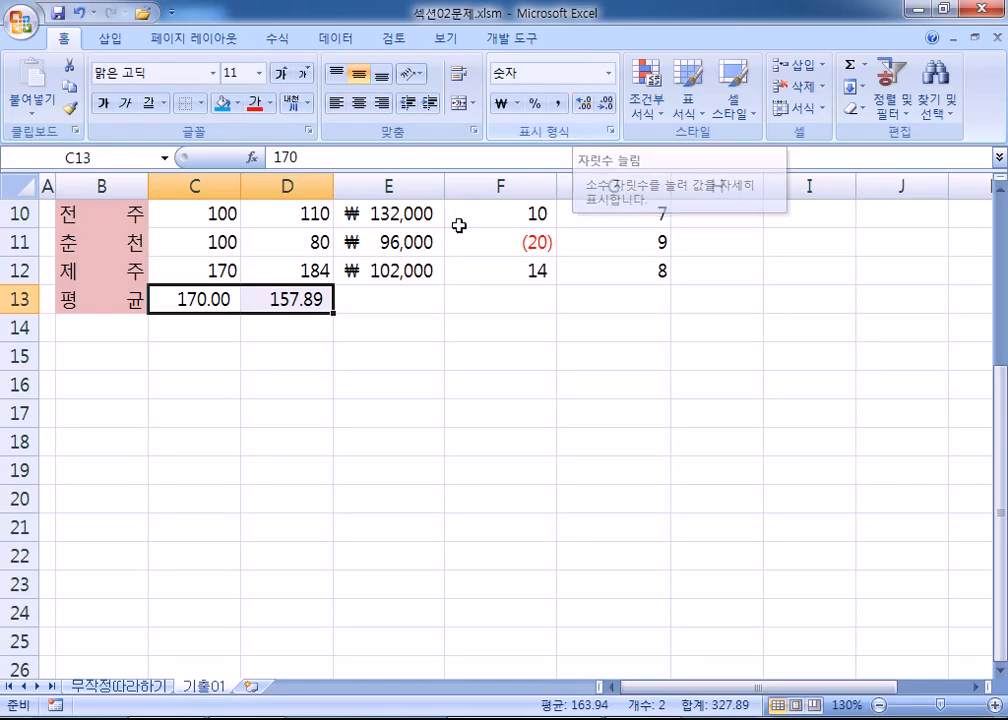
Apply all borders (모든 테두리) and a thick box border (굵은 상자 테두리) to the table B3:G13.
scroll(326, 400, "up", 3)
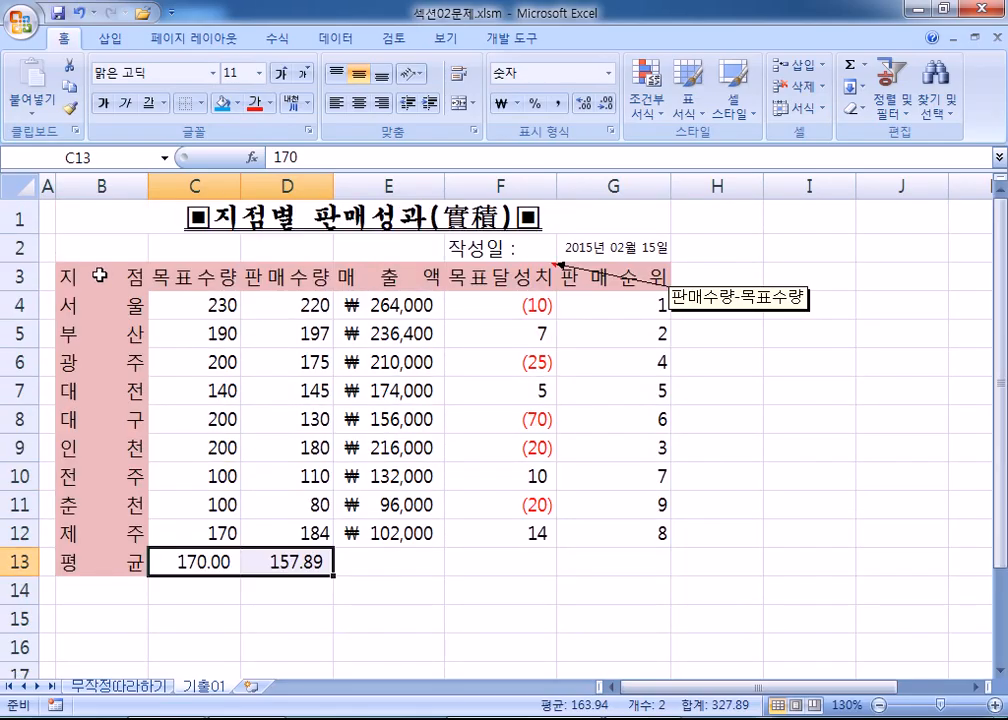
left_click(100, 275)
left_click_drag(100, 275, 634, 555)
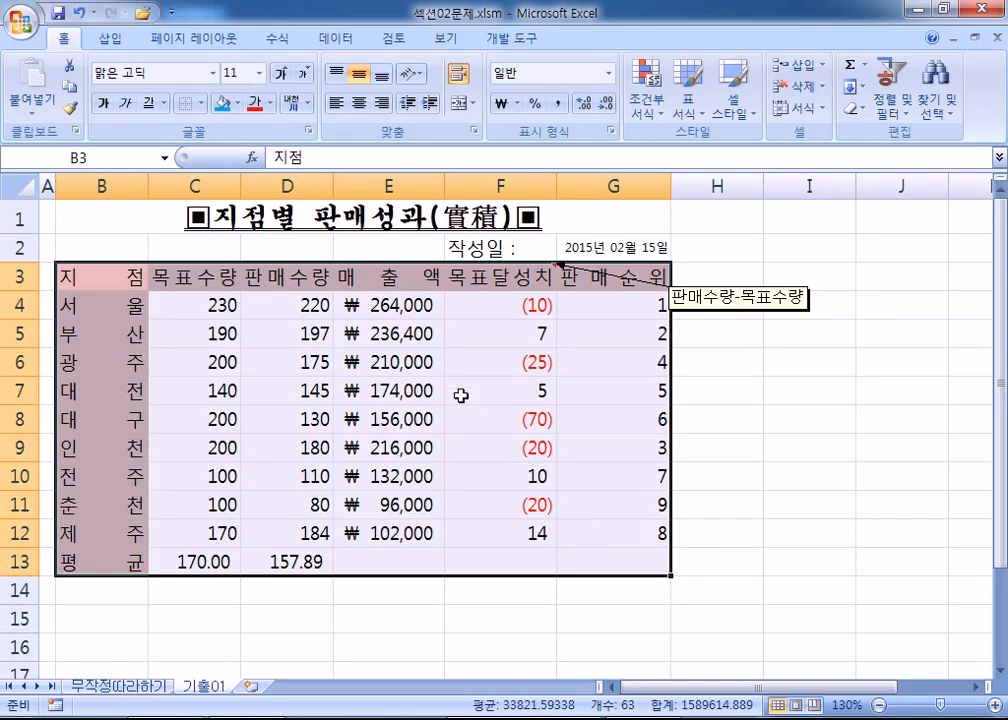
left_click(203, 104)
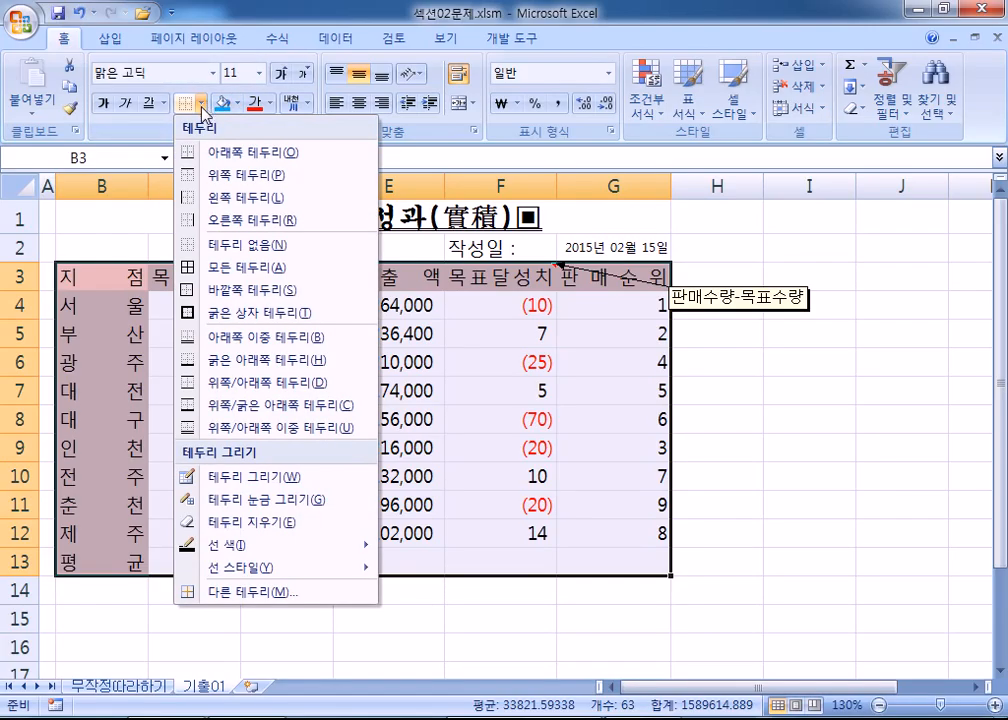
left_click(248, 267)
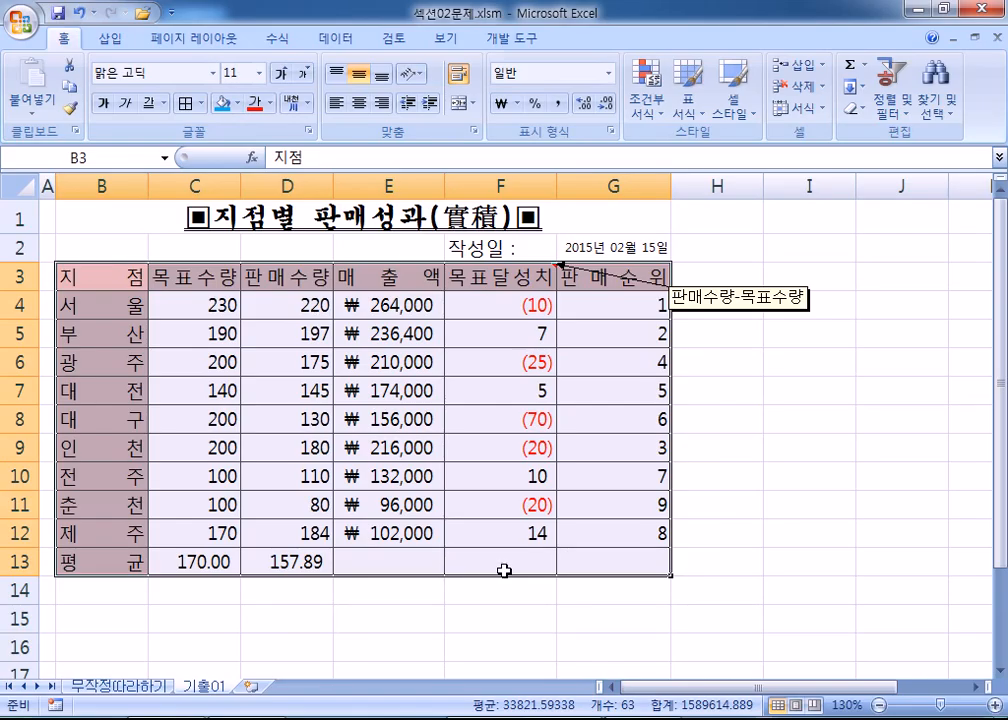
left_click(201, 104)
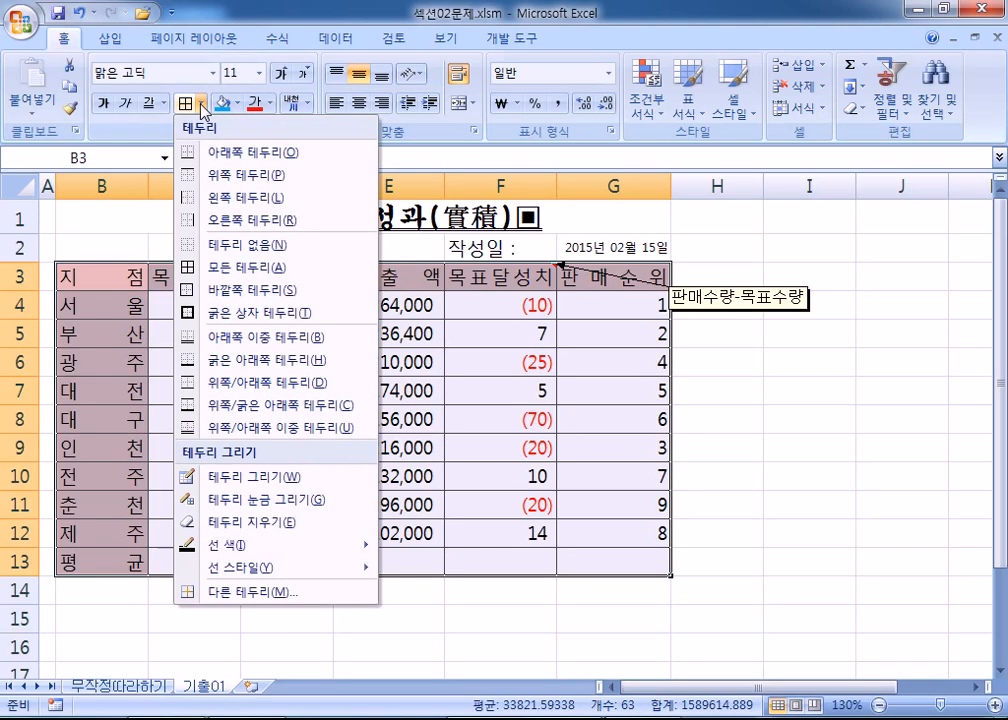
left_click(231, 318)
left_click(900, 533)
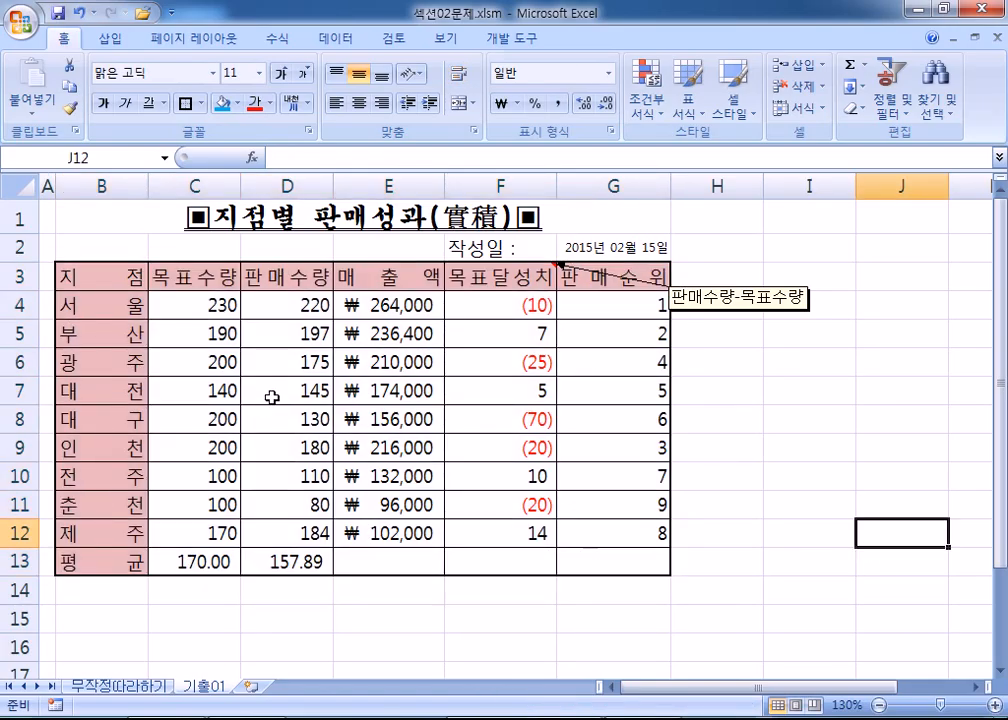
Add both diagonal borders to the empty average cells E13:G13 to cross them out with an X.
scroll(270, 398, "down", 2)
left_click_drag(396, 385, 574, 394)
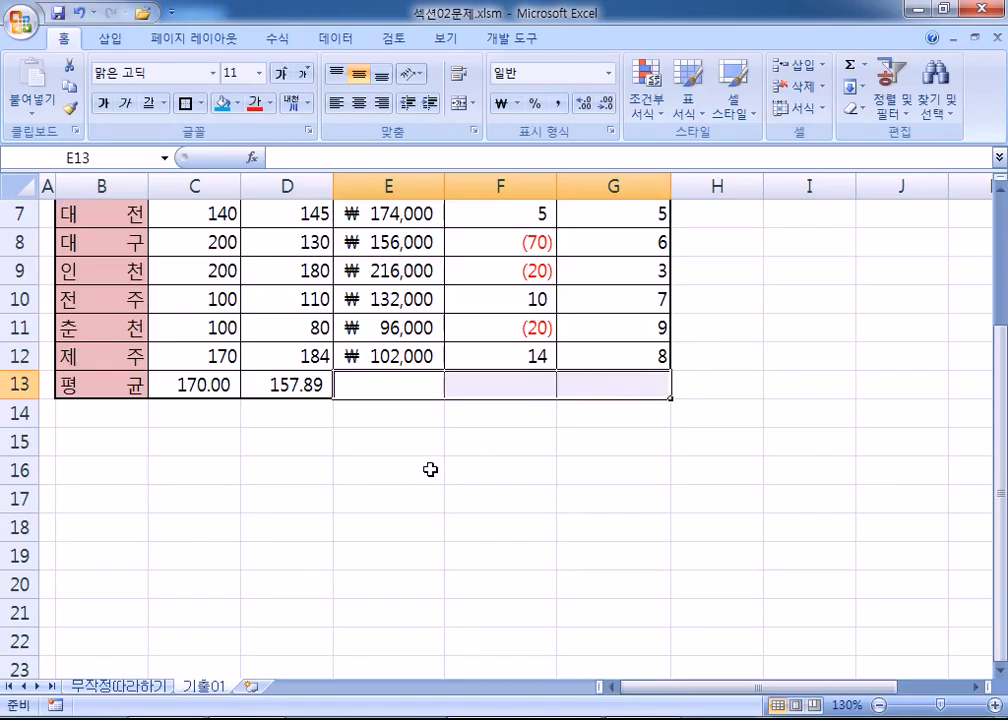
key("ctrl+1")
left_click_drag(430, 283, 646, 164)
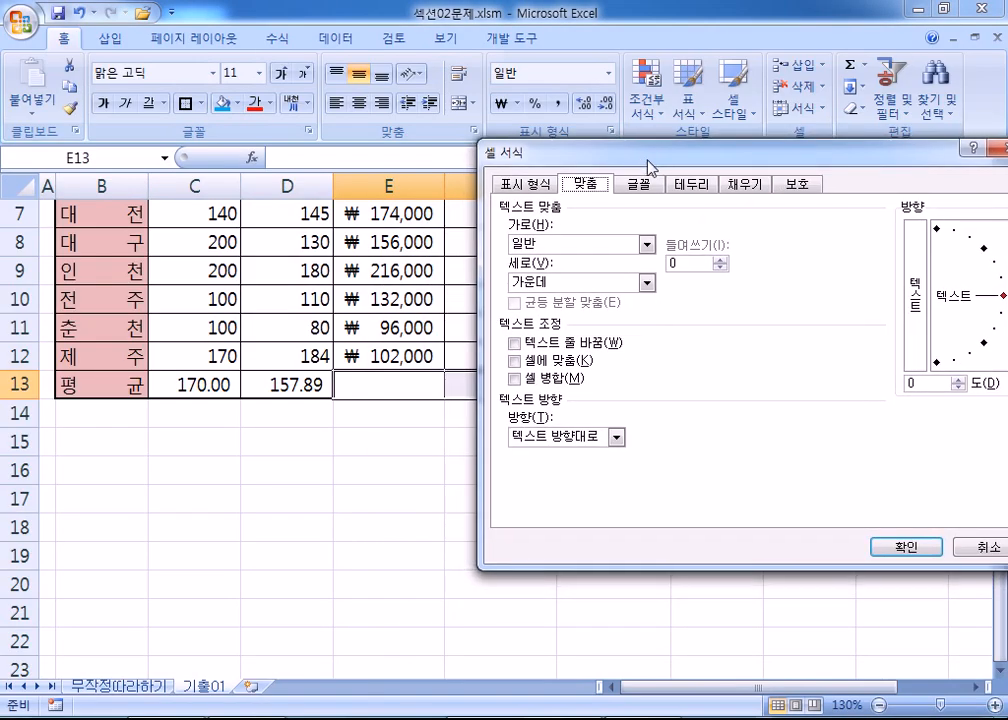
left_click(692, 184)
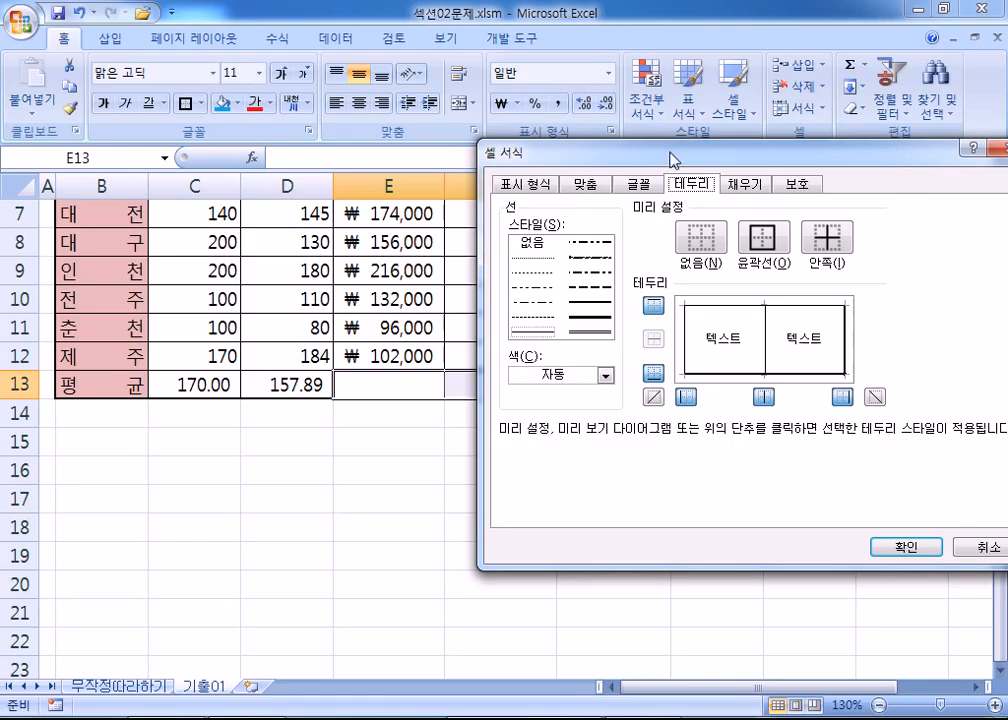
left_click_drag(672, 160, 567, 77)
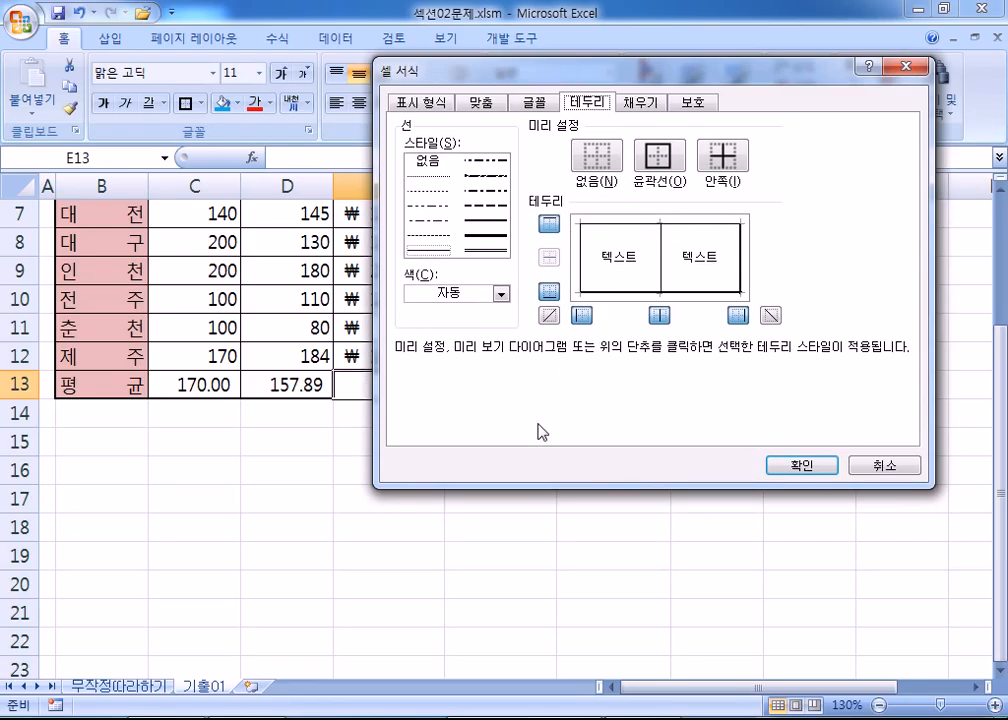
left_click(548, 315)
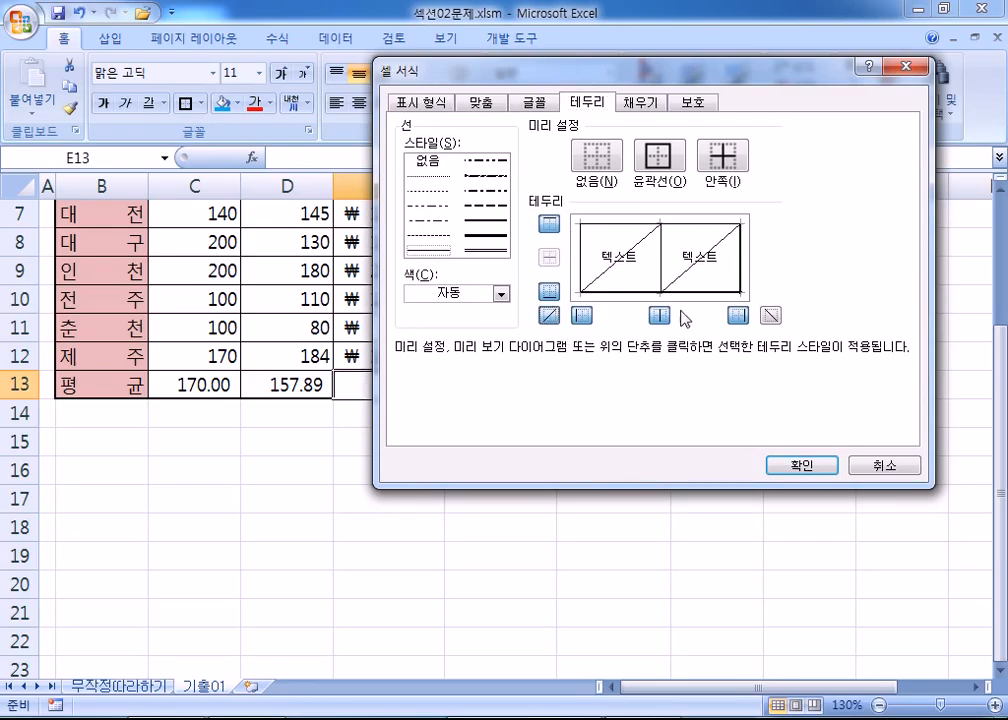
left_click(771, 315)
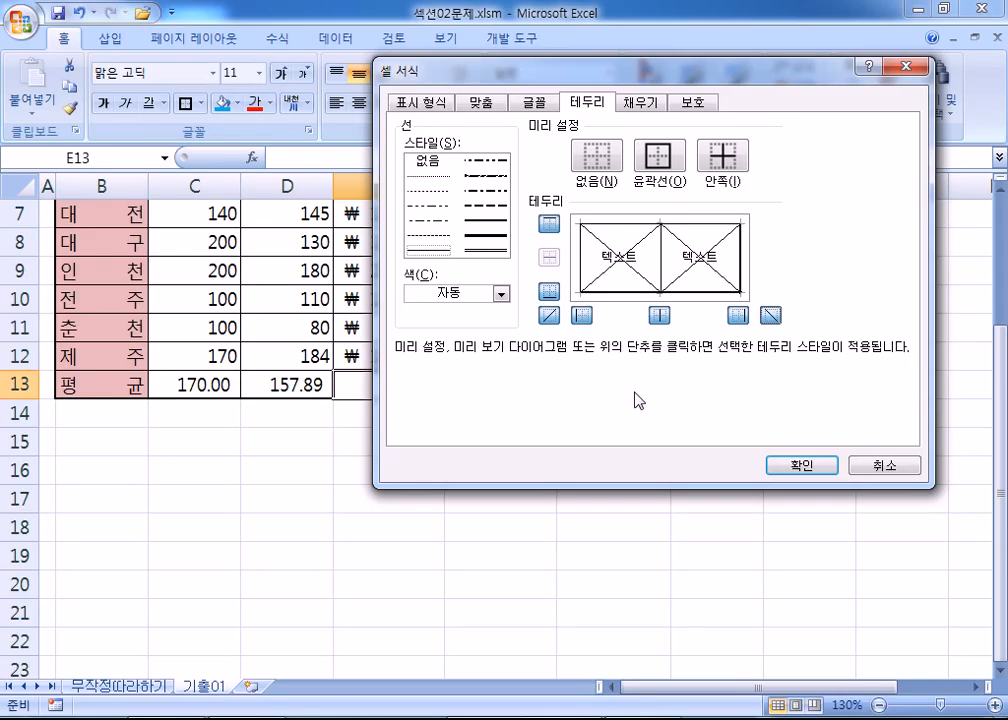
left_click(488, 106)
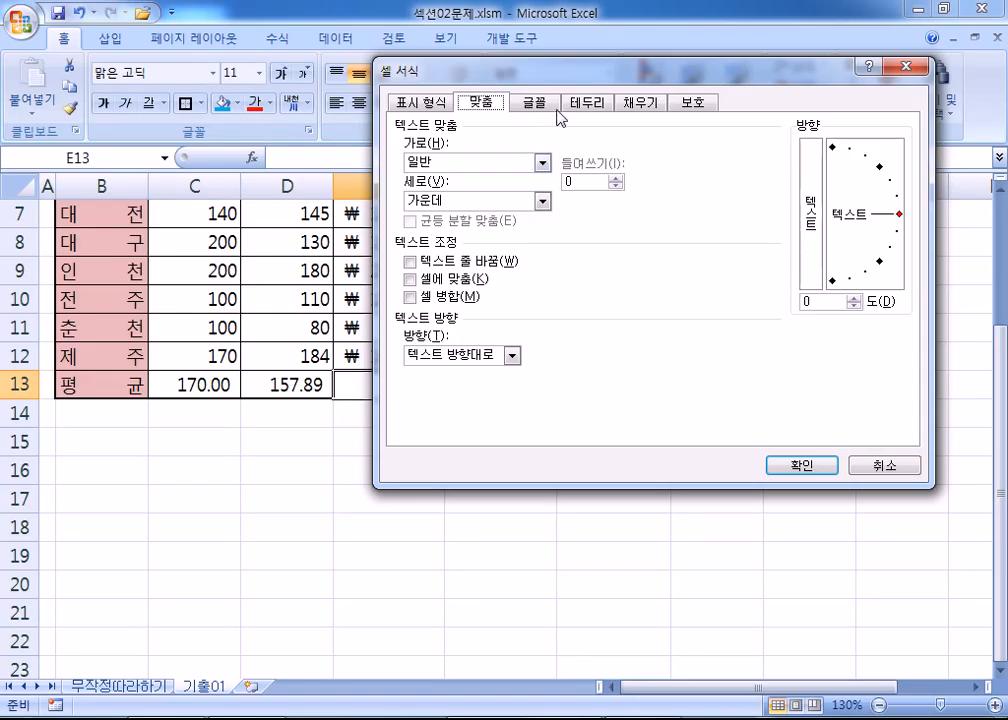
left_click(588, 103)
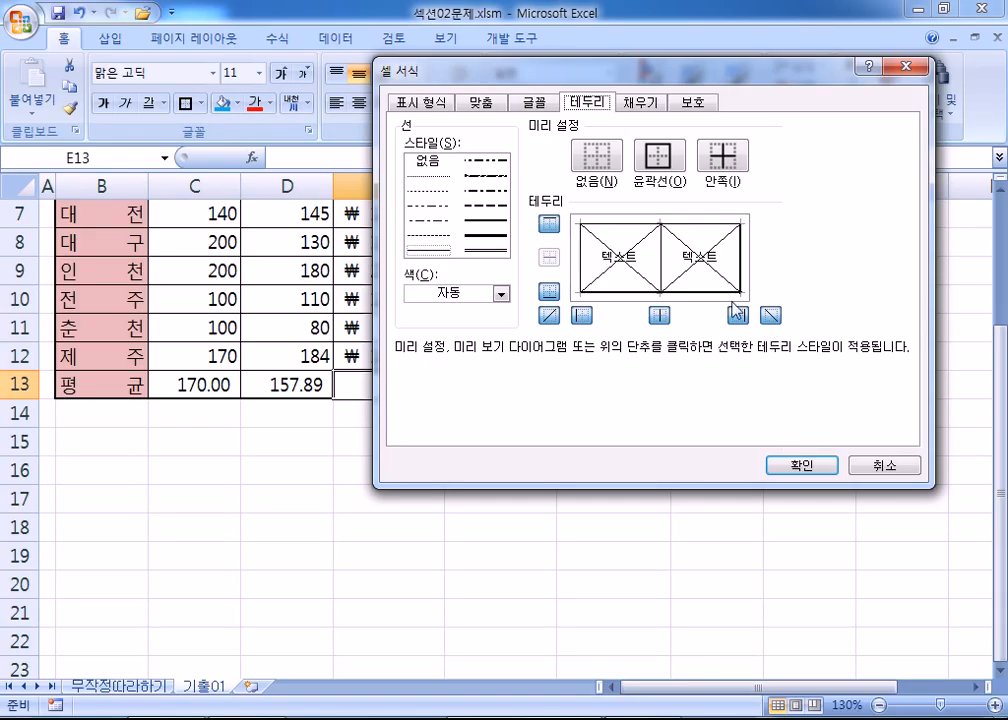
left_click(800, 463)
left_click(480, 490)
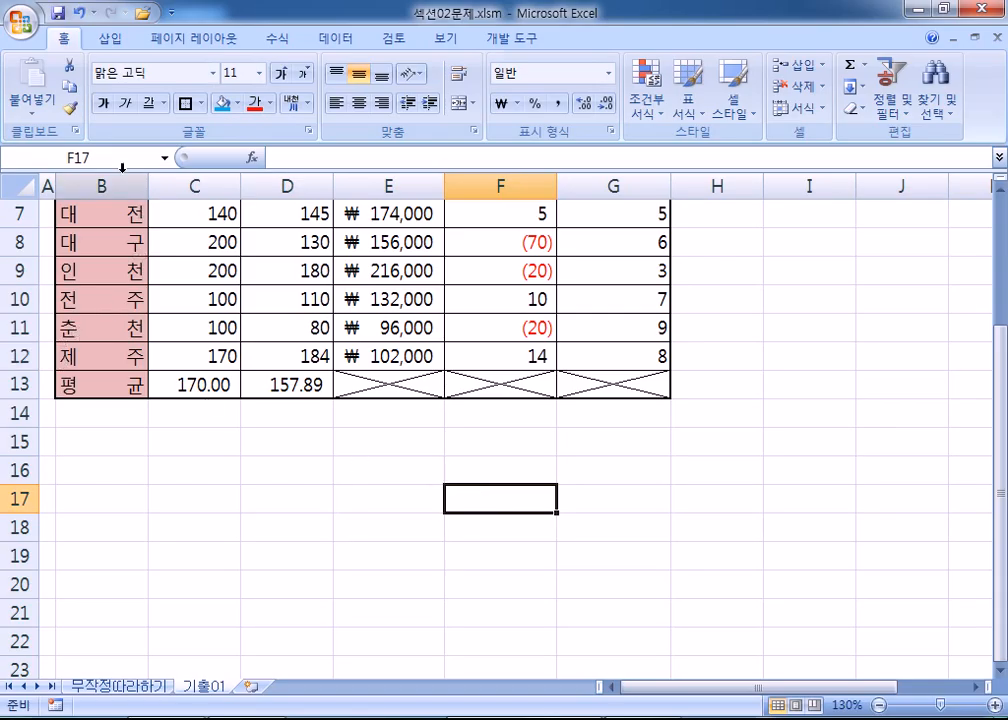
Open the workbook 섹션03문제.xlsm from the 01 섹션 folder.
left_click(18, 28)
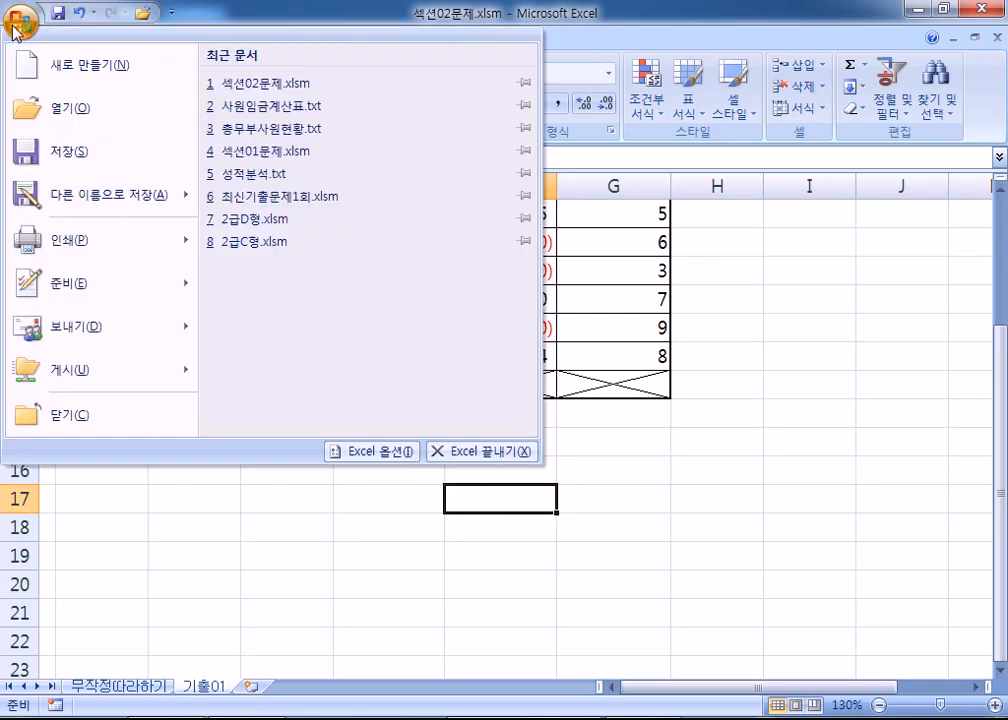
left_click(45, 102)
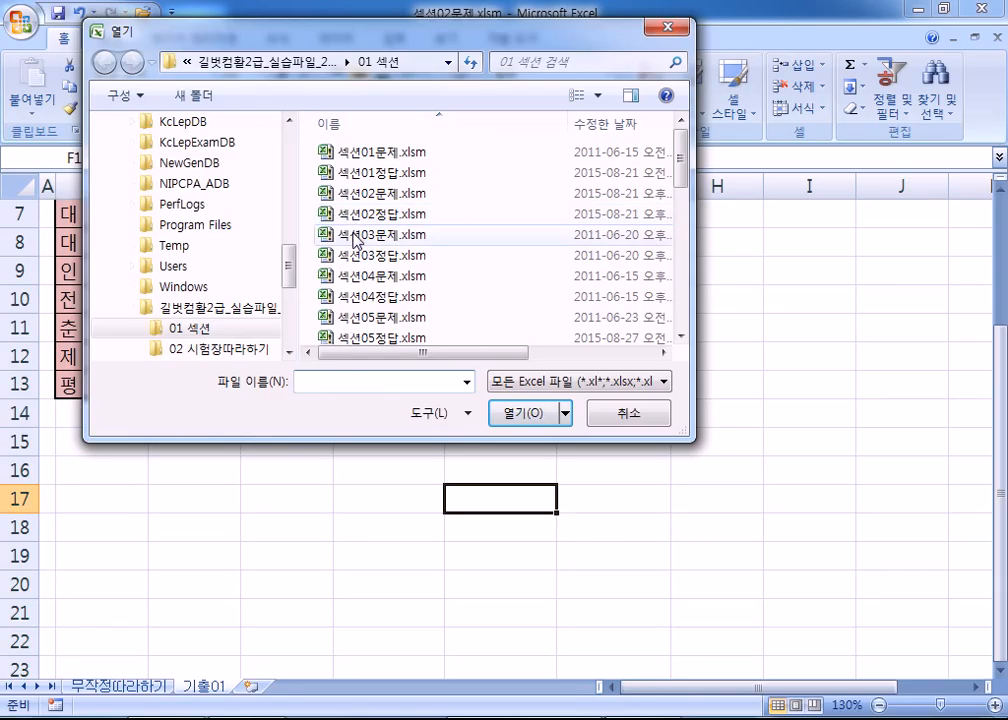
left_click(354, 236)
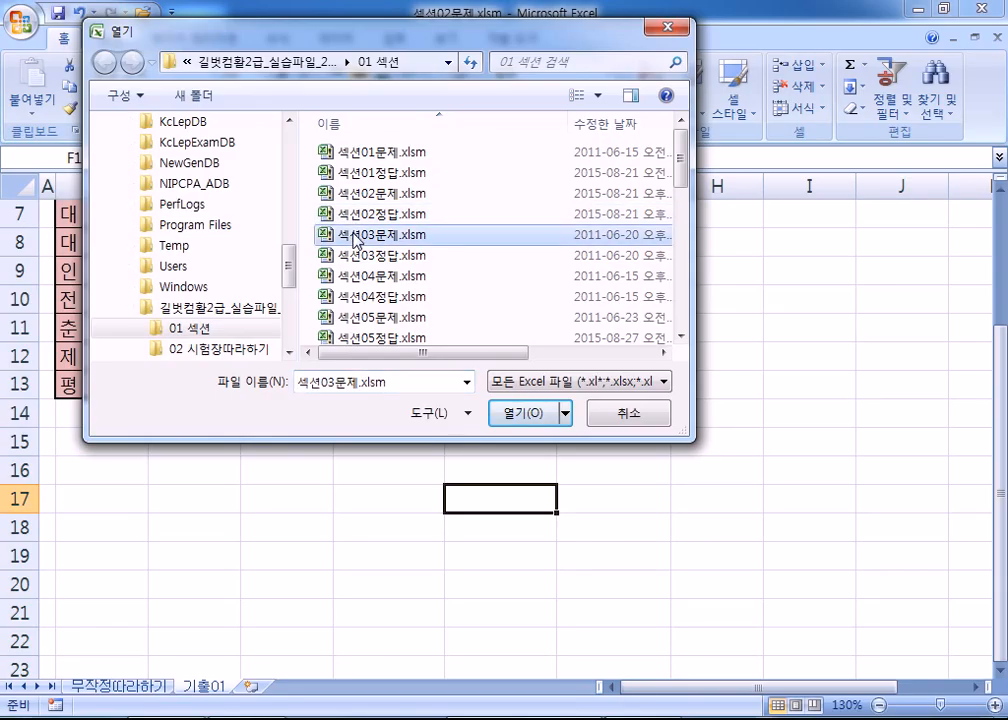
double_click(354, 236)
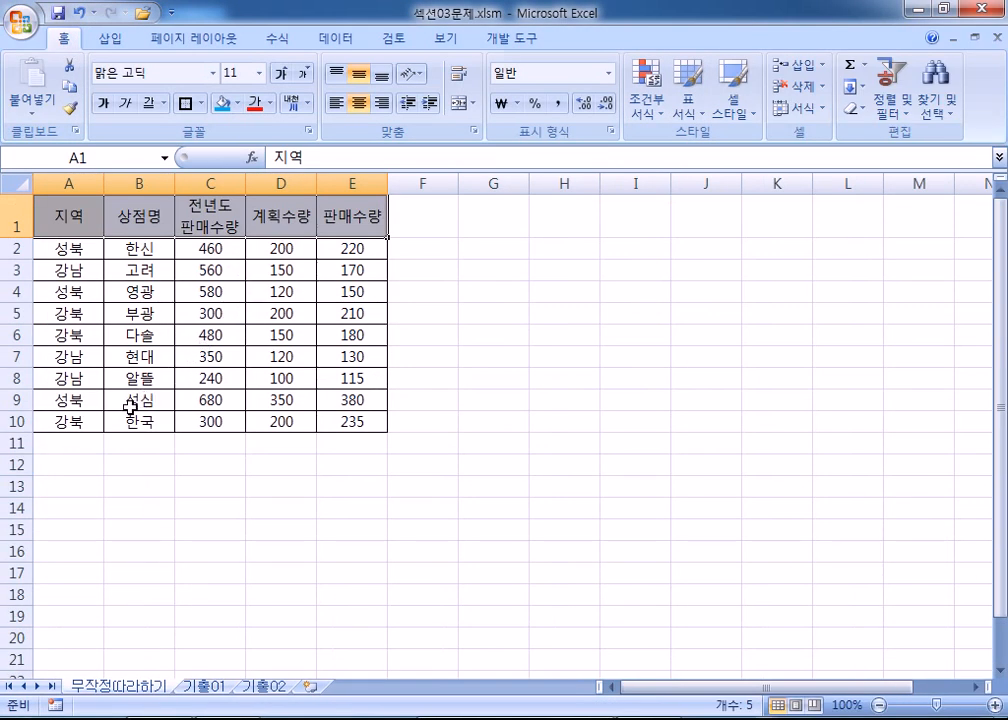
scroll(121, 326, "up", 3)
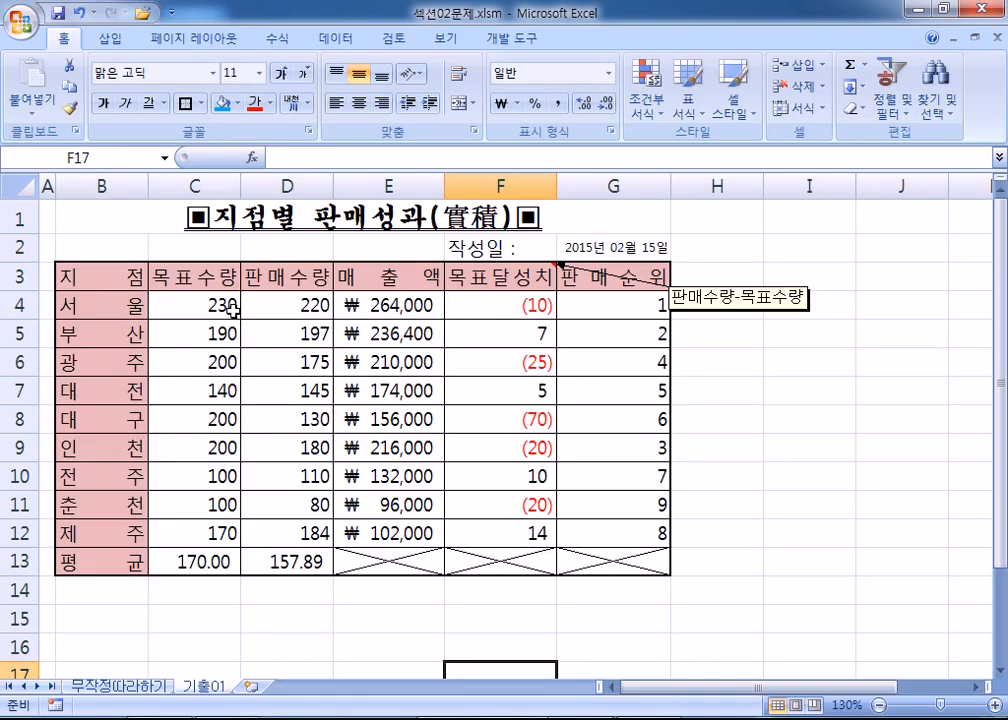
left_click_drag(191, 562, 277, 562)
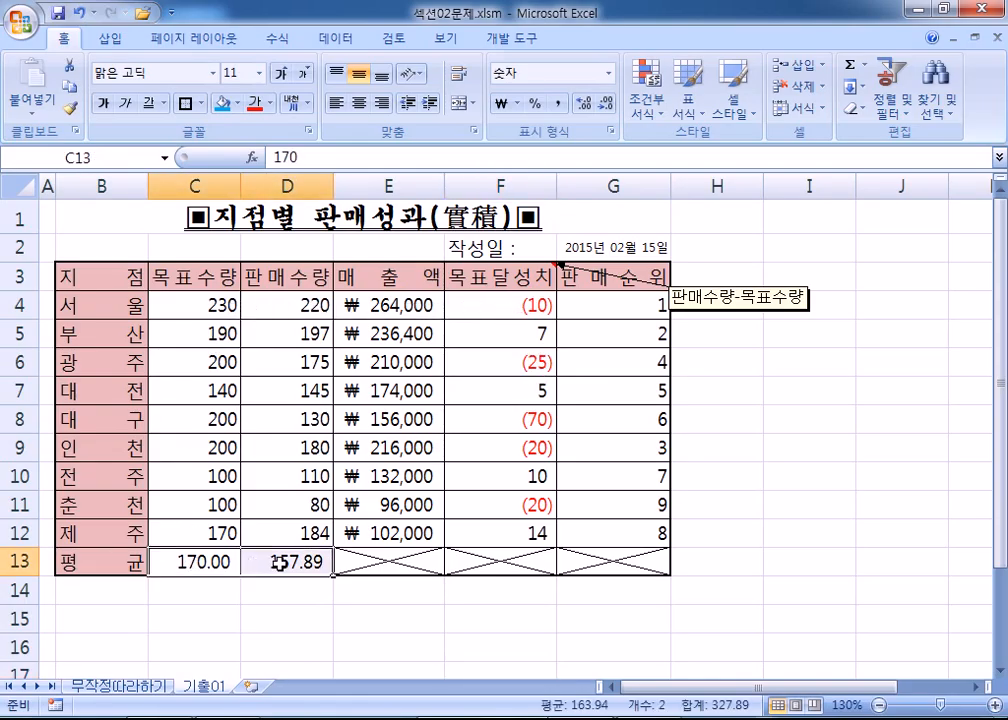
left_click(826, 477)
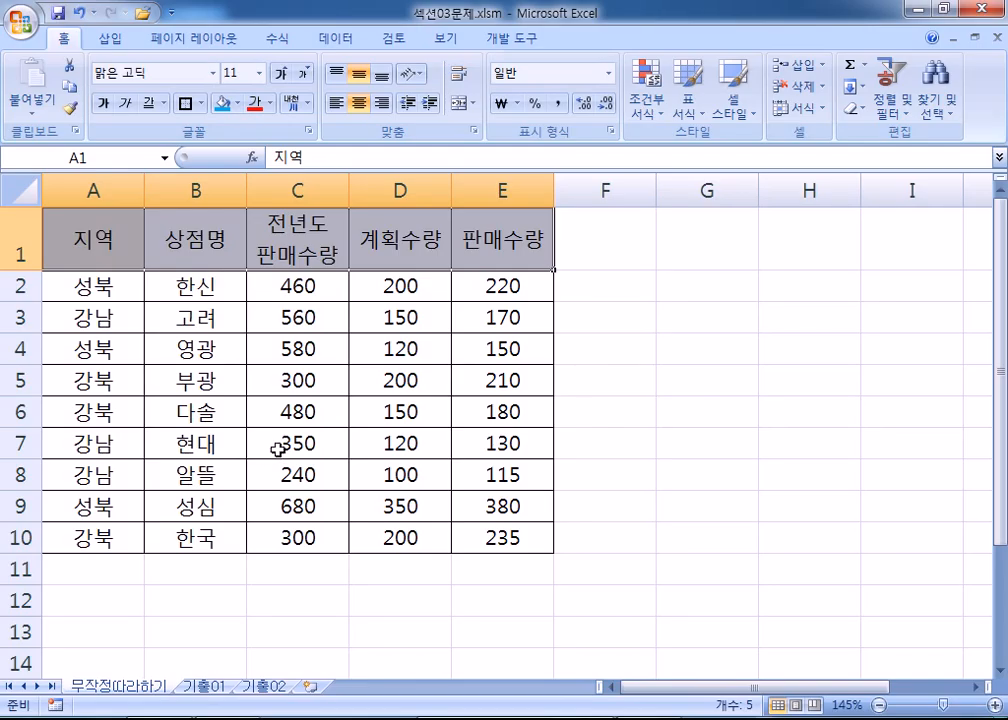
scroll(267, 455, "down", 2)
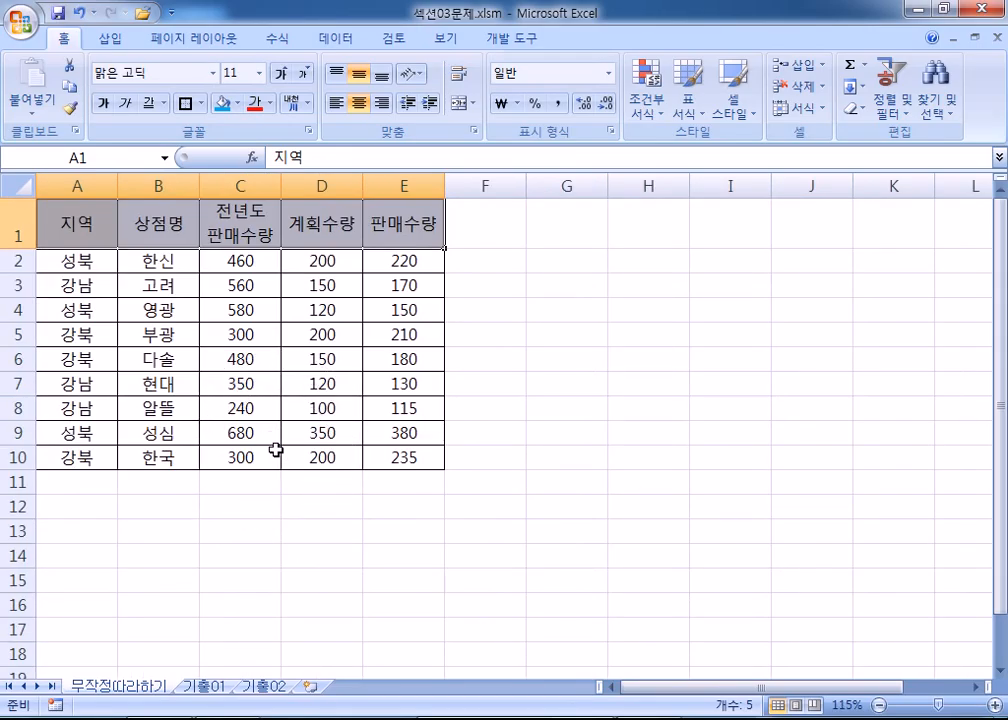
left_click(321, 266)
left_click_drag(321, 262, 321, 455)
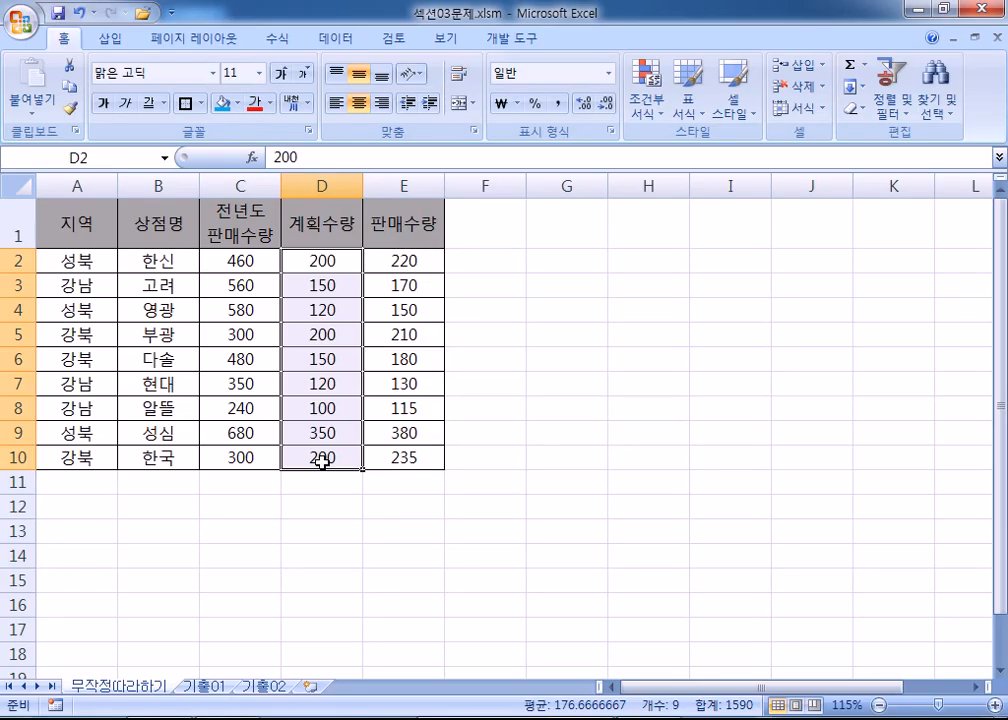
left_click_drag(250, 260, 391, 450)
left_click_drag(240, 260, 441, 470)
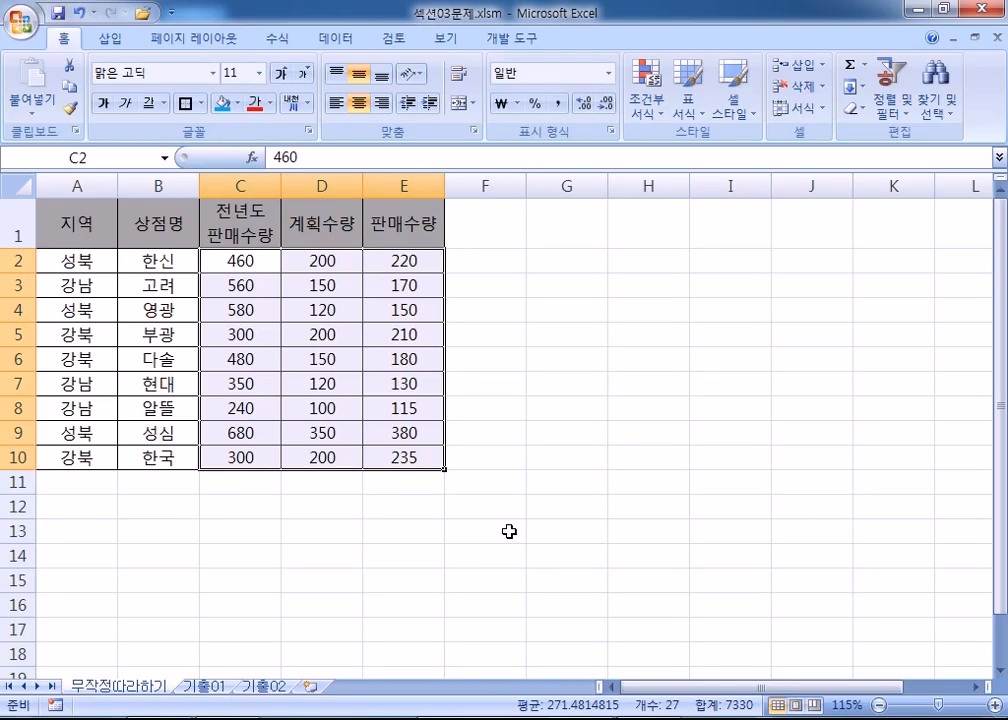
Format the values of 300 or more in C2:E10 manually with red, bold text.
left_click(248, 261)
left_click_drag(254, 275, 240, 457)
left_click(322, 433, "ctrl")
left_click(412, 432, "ctrl")
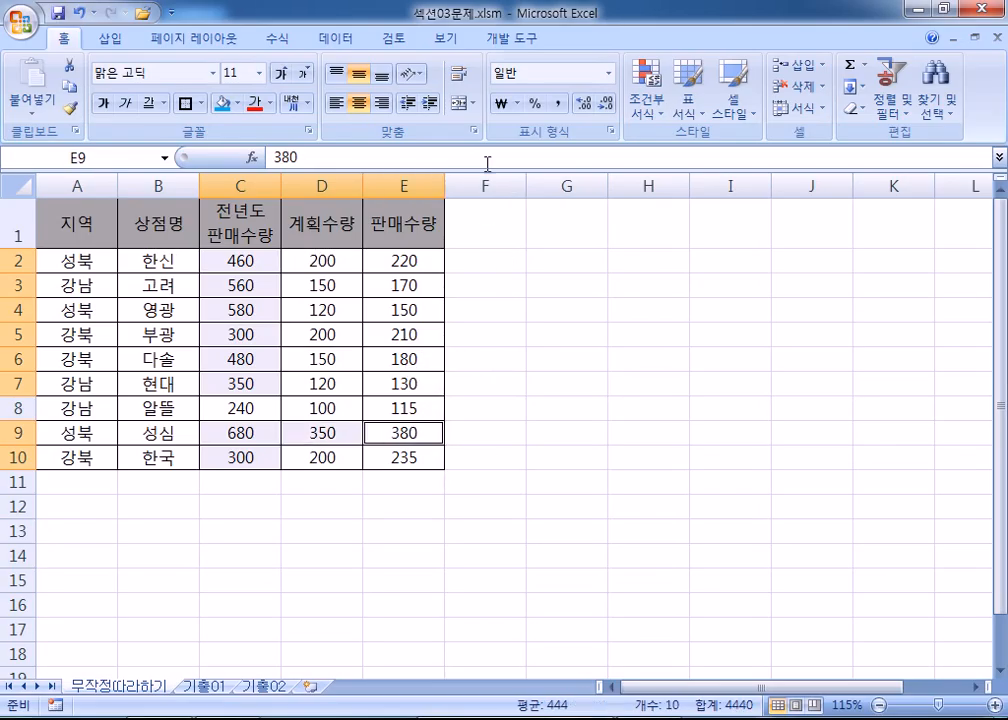
left_click(252, 103)
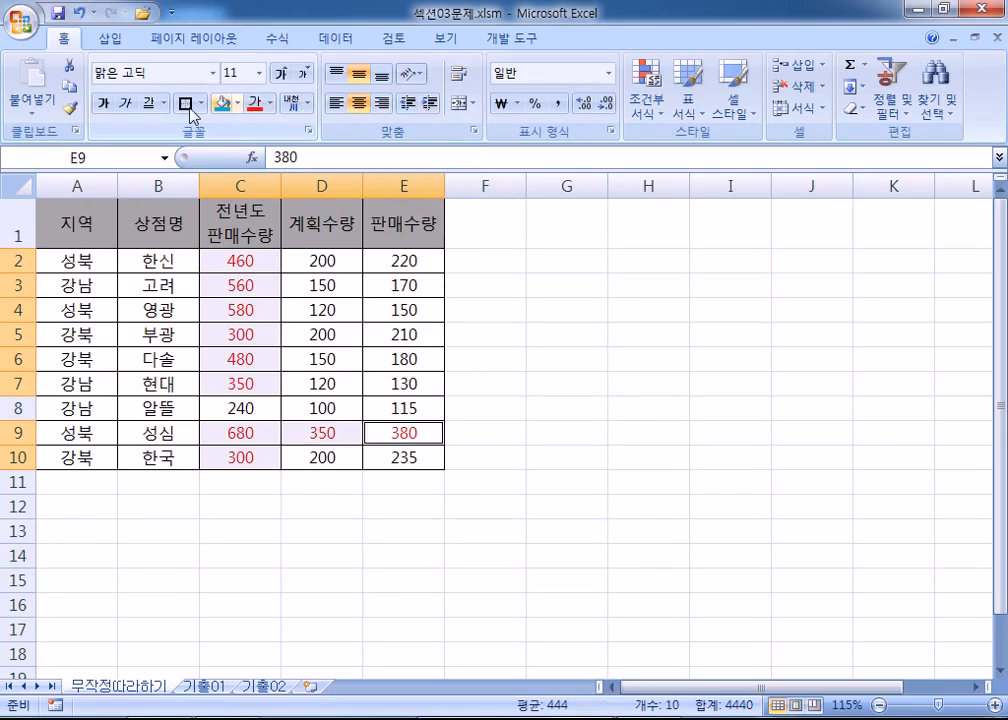
left_click(102, 103)
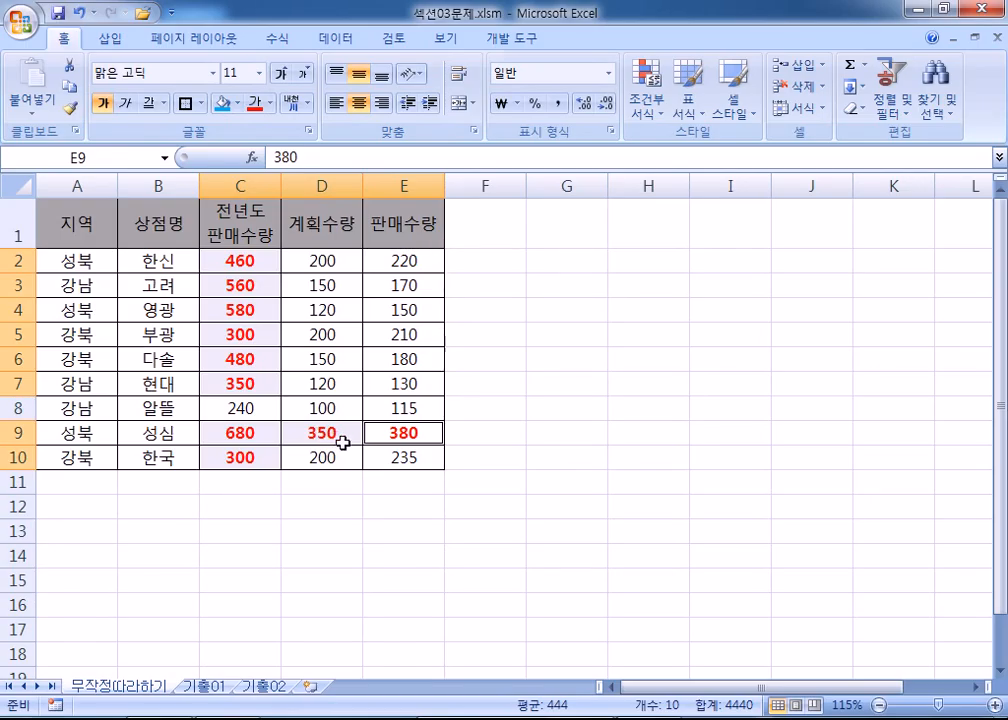
Set the planned quantity in D3 to 300, and undo that entry together with the manual bold and red formatting.
left_click(322, 284)
type("300")
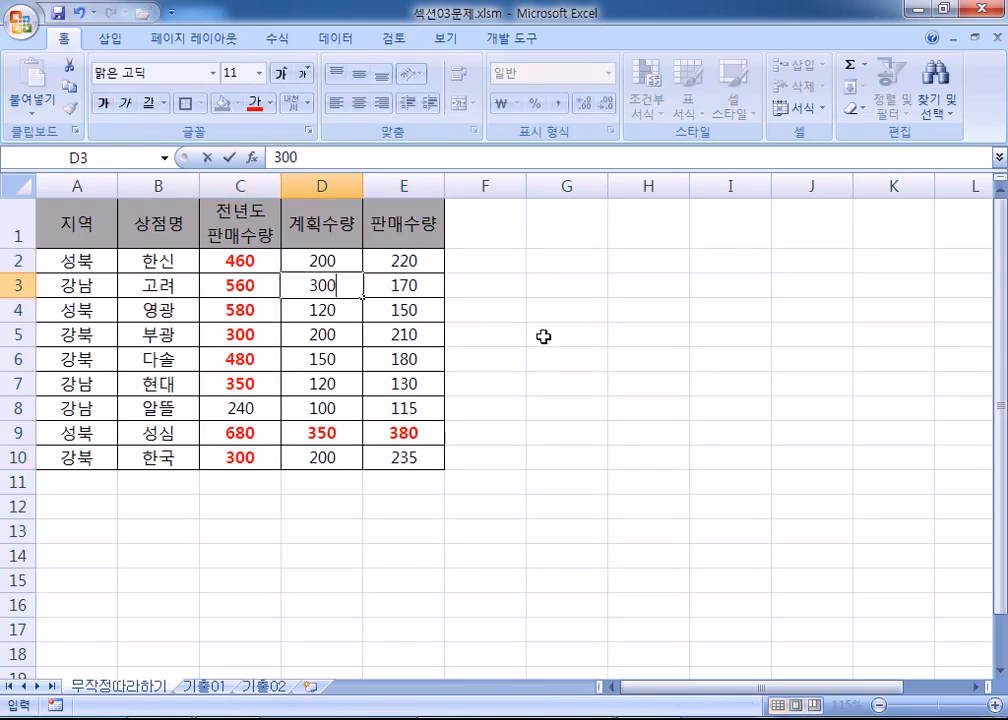
key("Return")
key("Up")
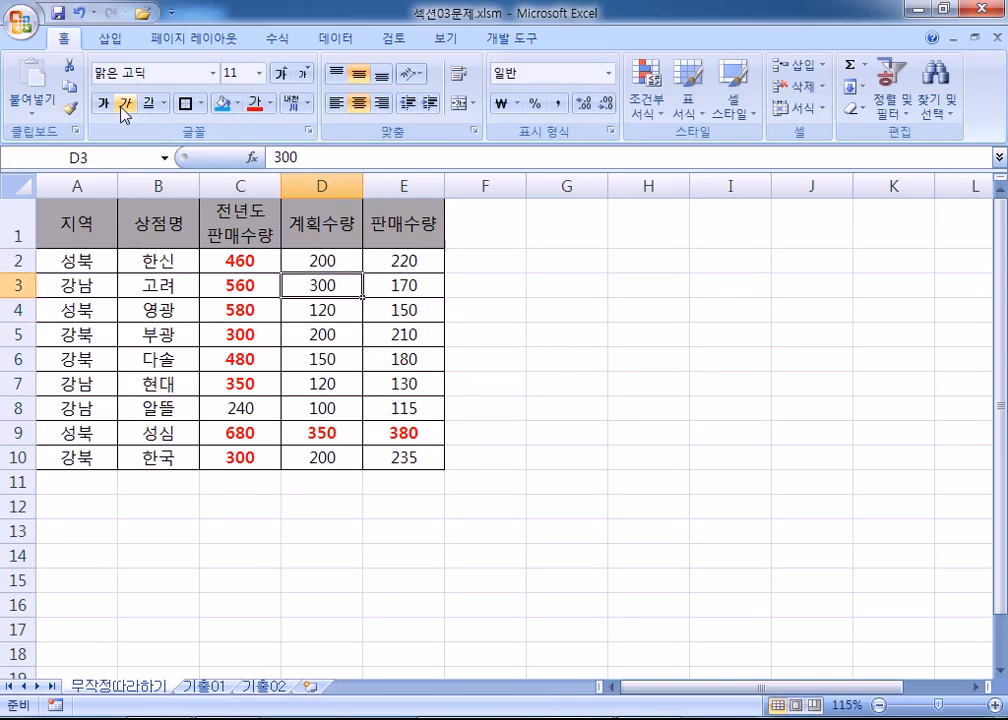
key("ctrl+z")
key("ctrl+z")
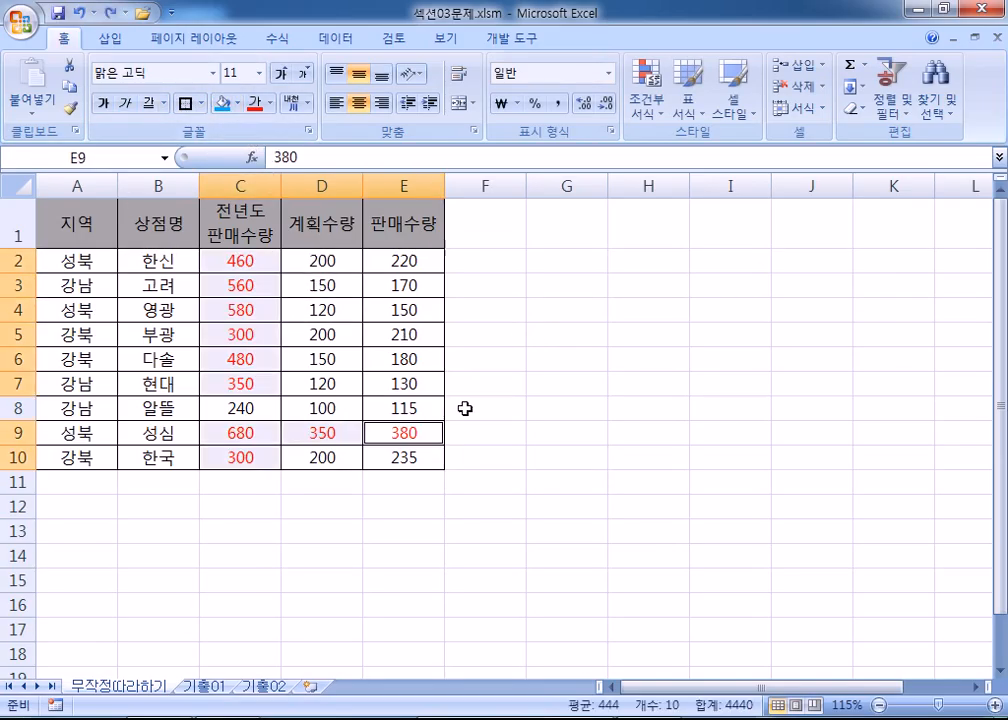
key("ctrl+z")
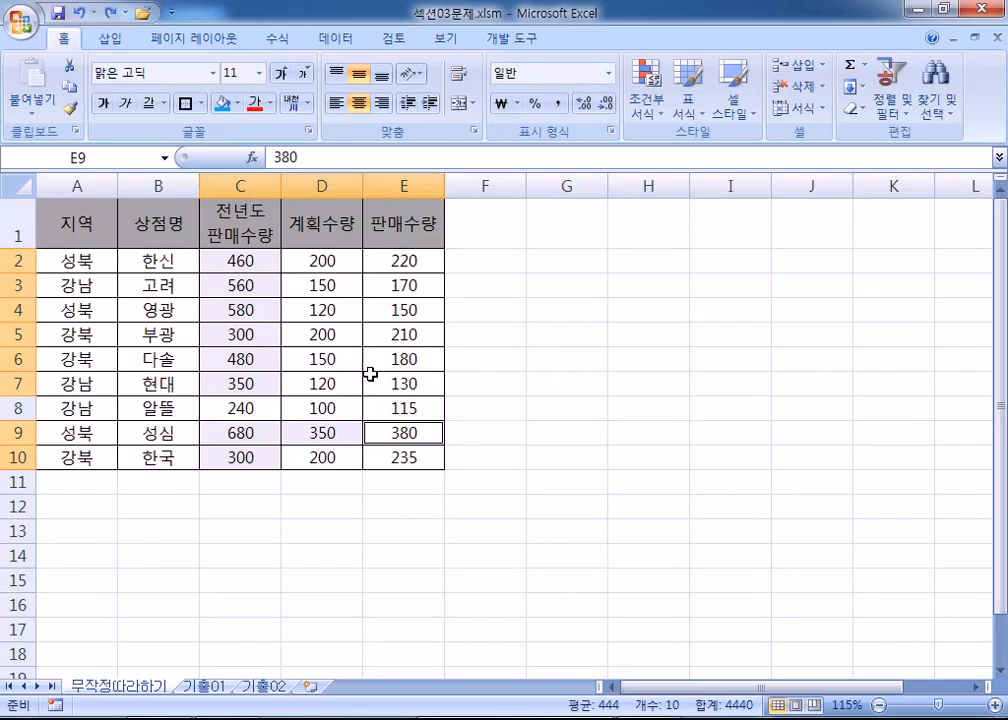
Start a new conditional formatting rule for C2:E10 that formats only cells whose value is greater than or equal to 300.
left_click_drag(232, 259, 389, 452)
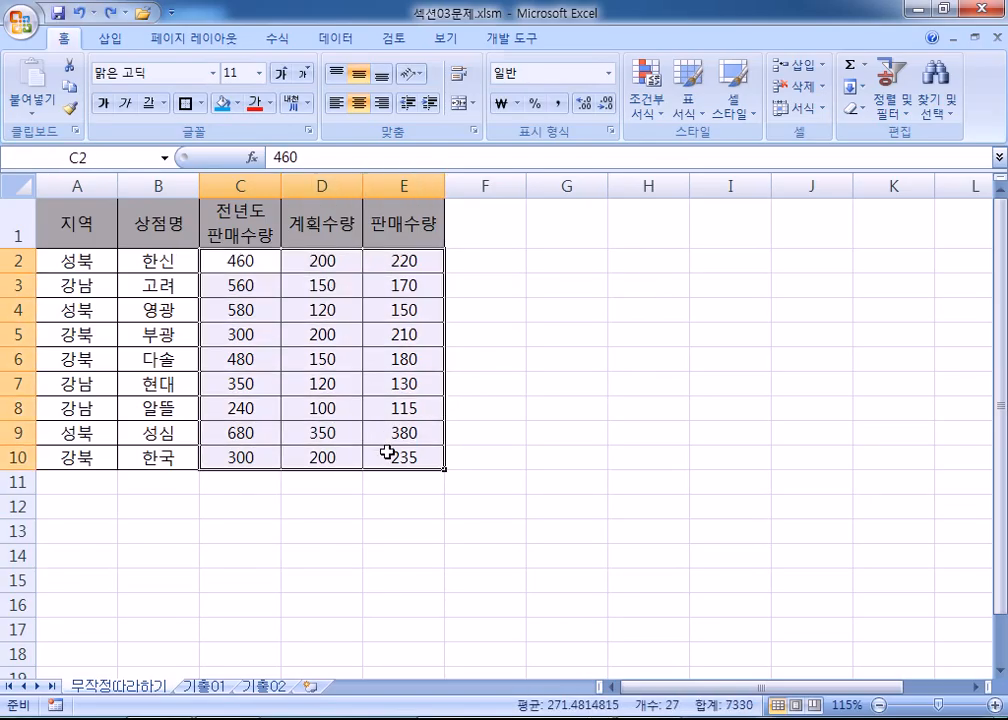
left_click(638, 98)
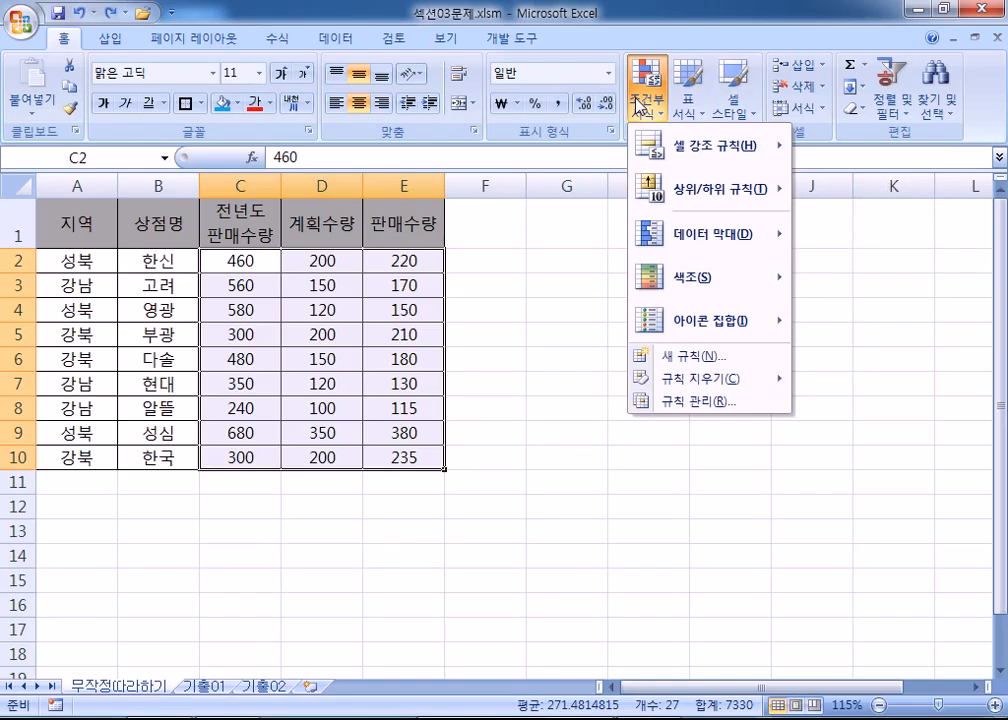
left_click(703, 358)
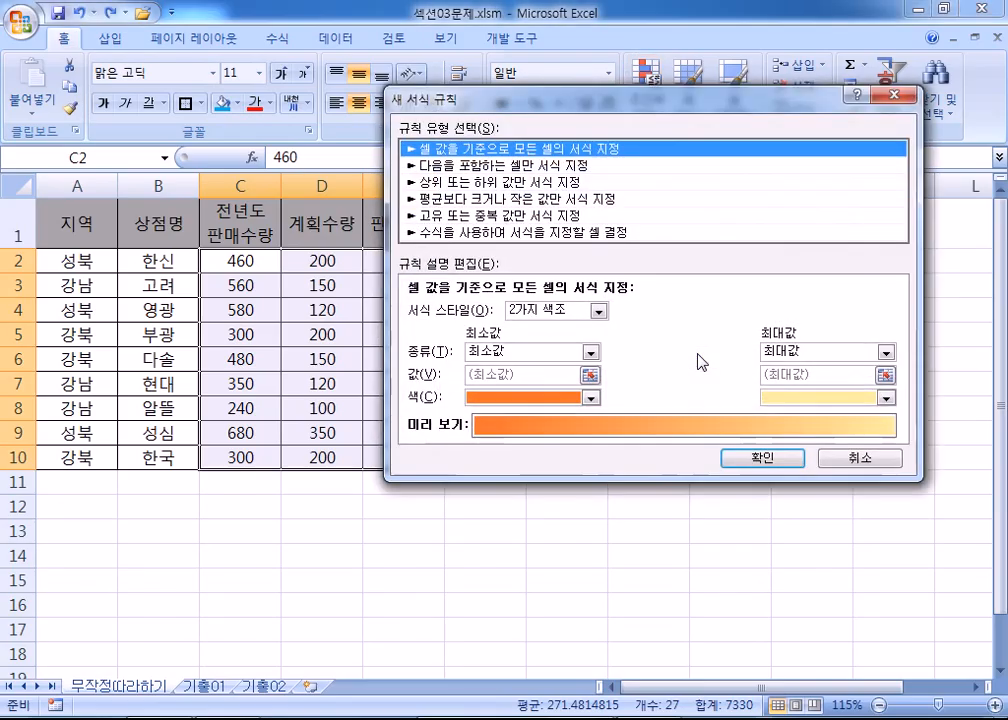
left_click(448, 168)
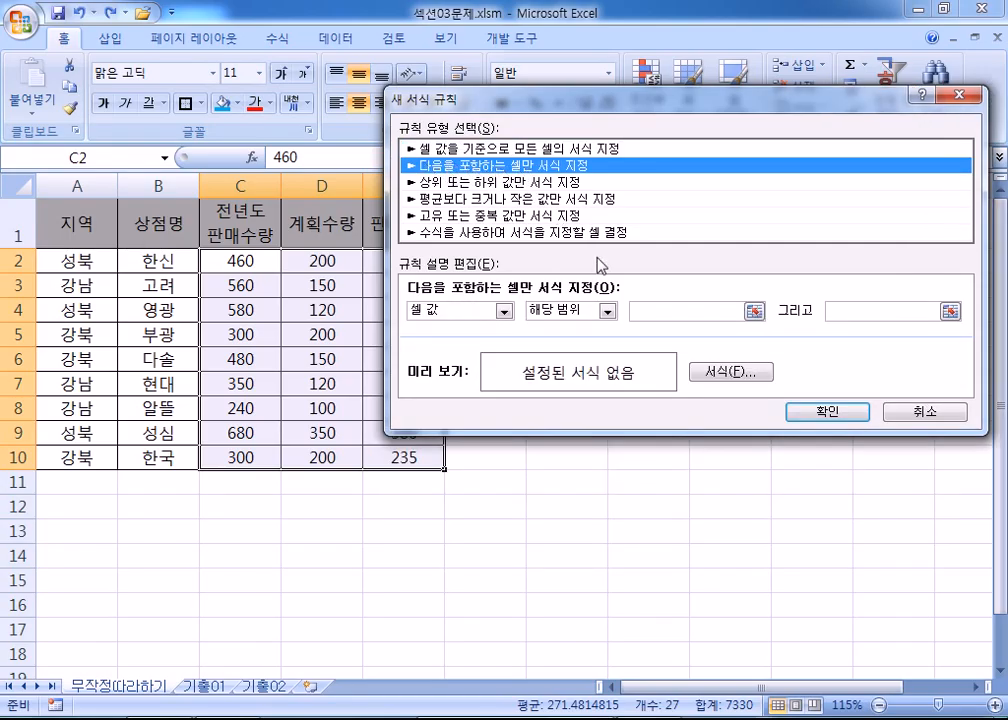
left_click(600, 313)
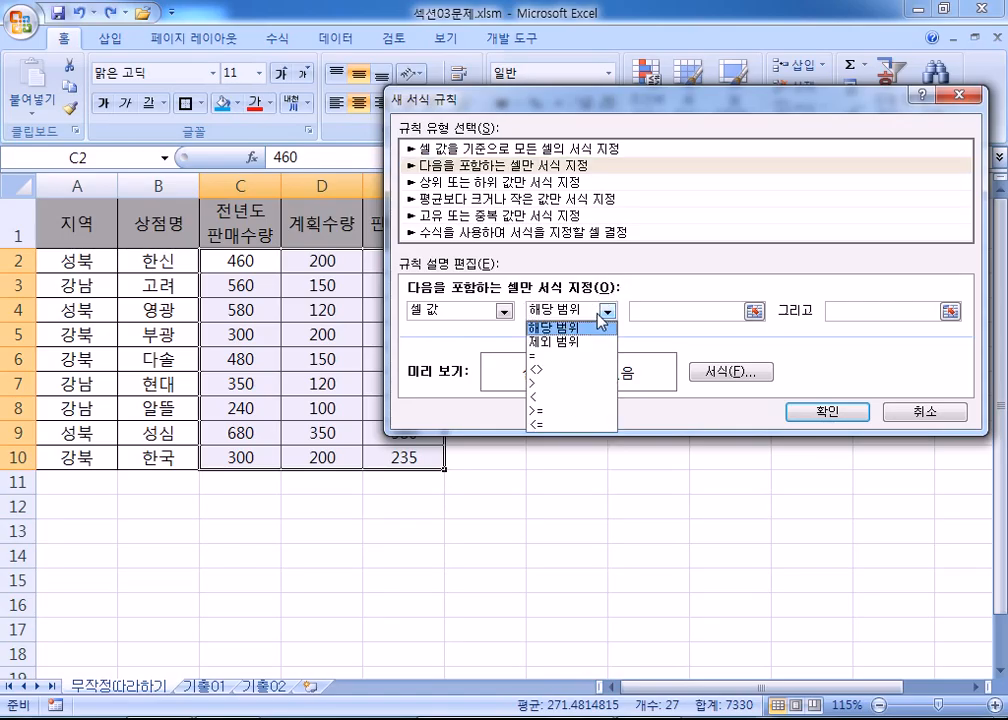
left_click(561, 412)
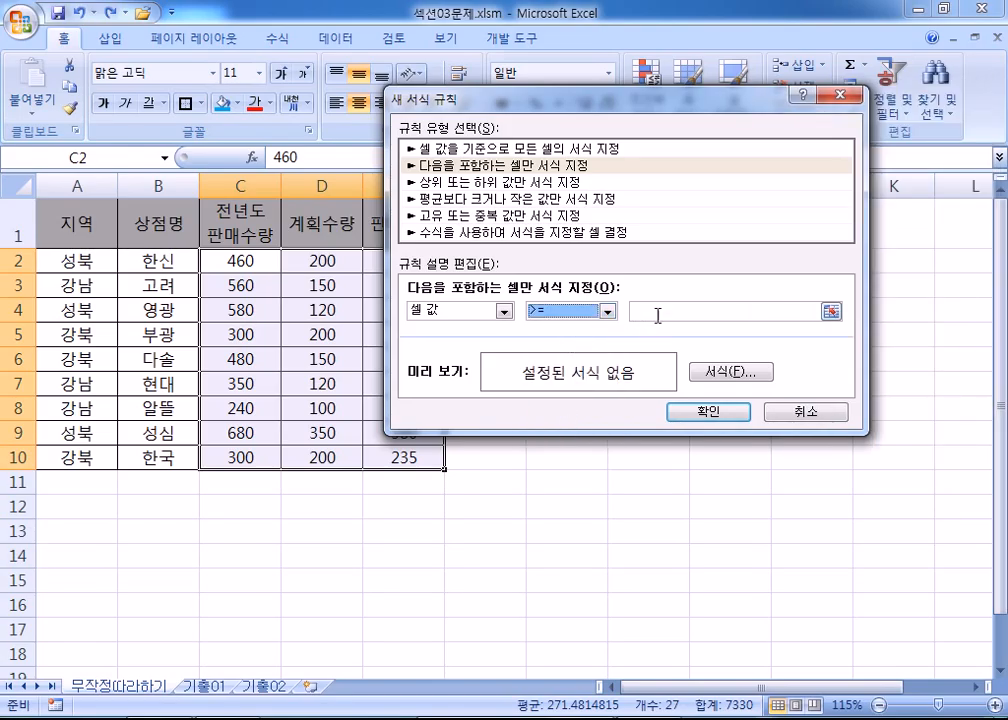
left_click(693, 313)
type("300")
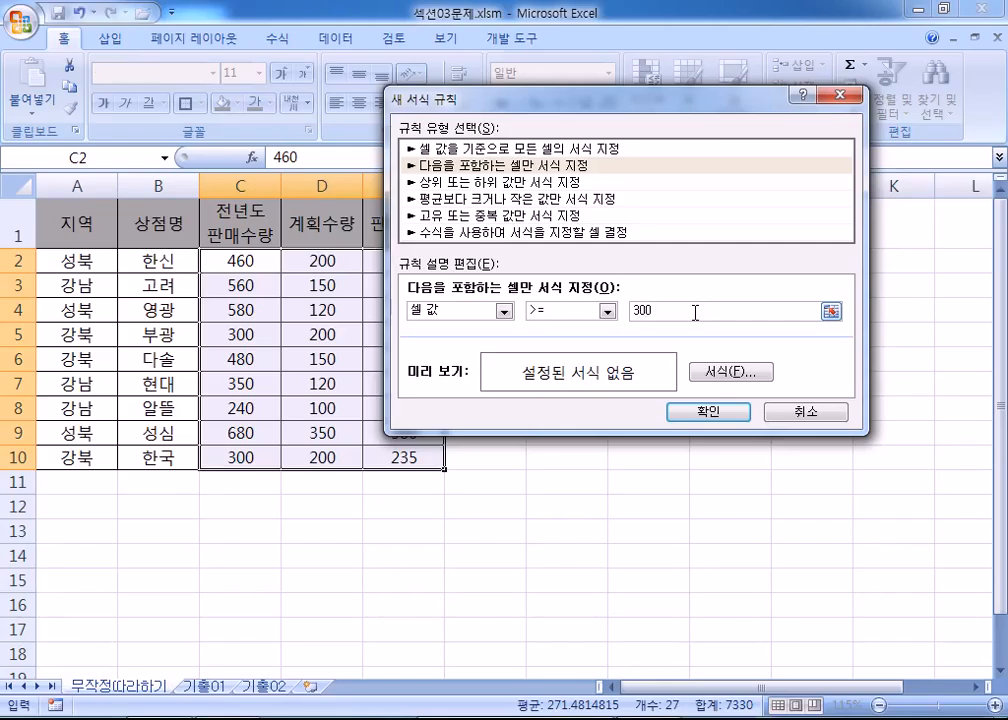
Give the >= 300 rule a bold, standard red font and apply it to the selected cells.
left_click(722, 379)
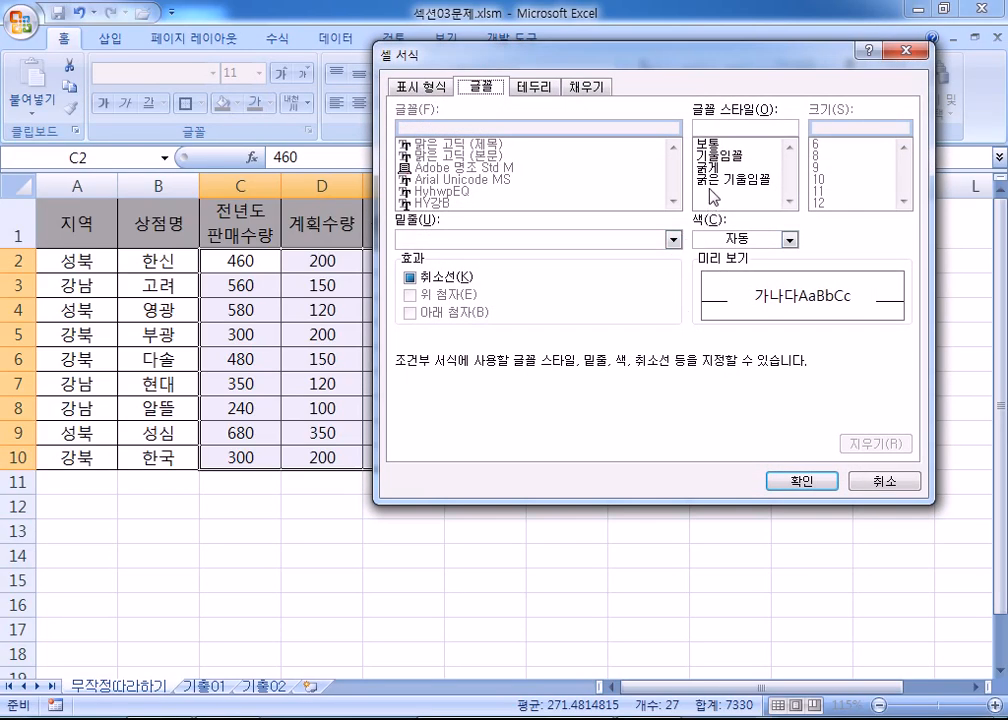
left_click(706, 168)
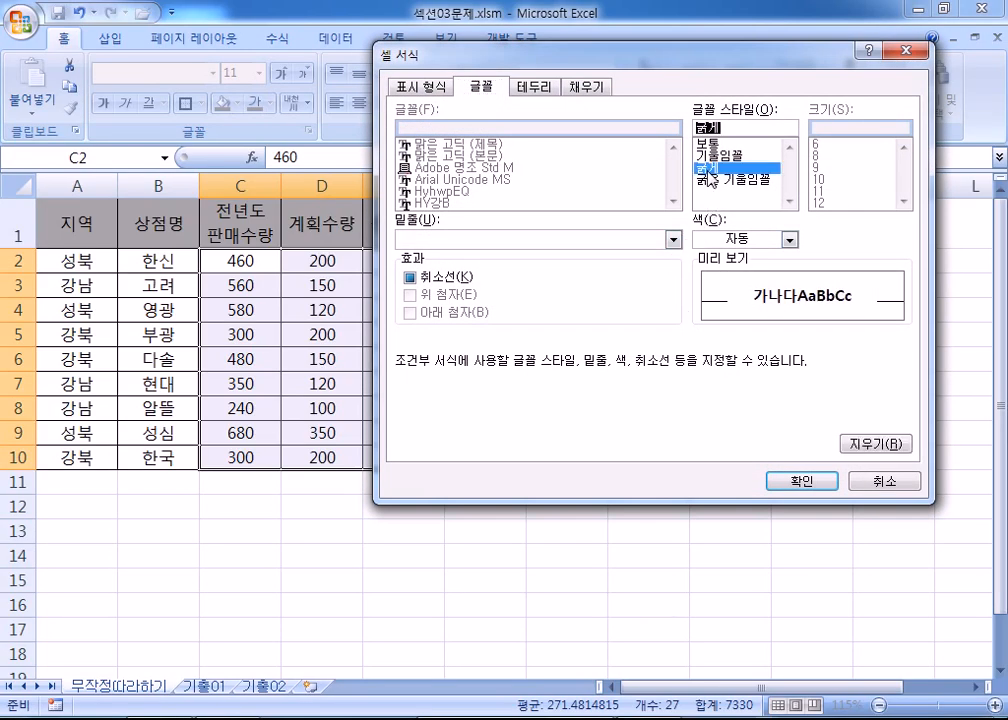
left_click(712, 240)
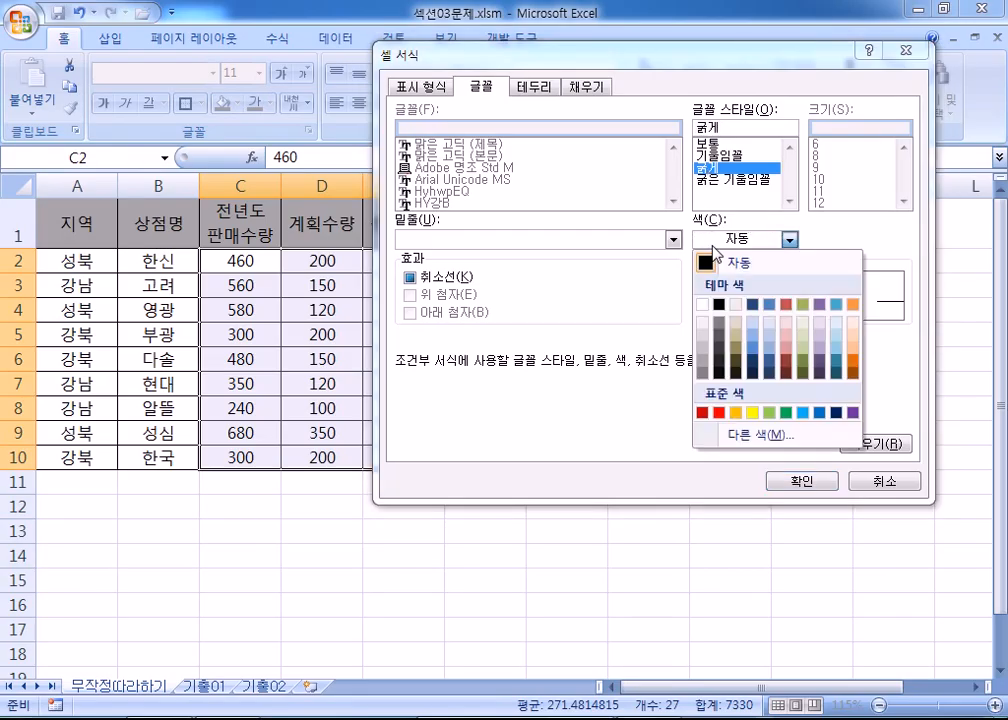
left_click(718, 412)
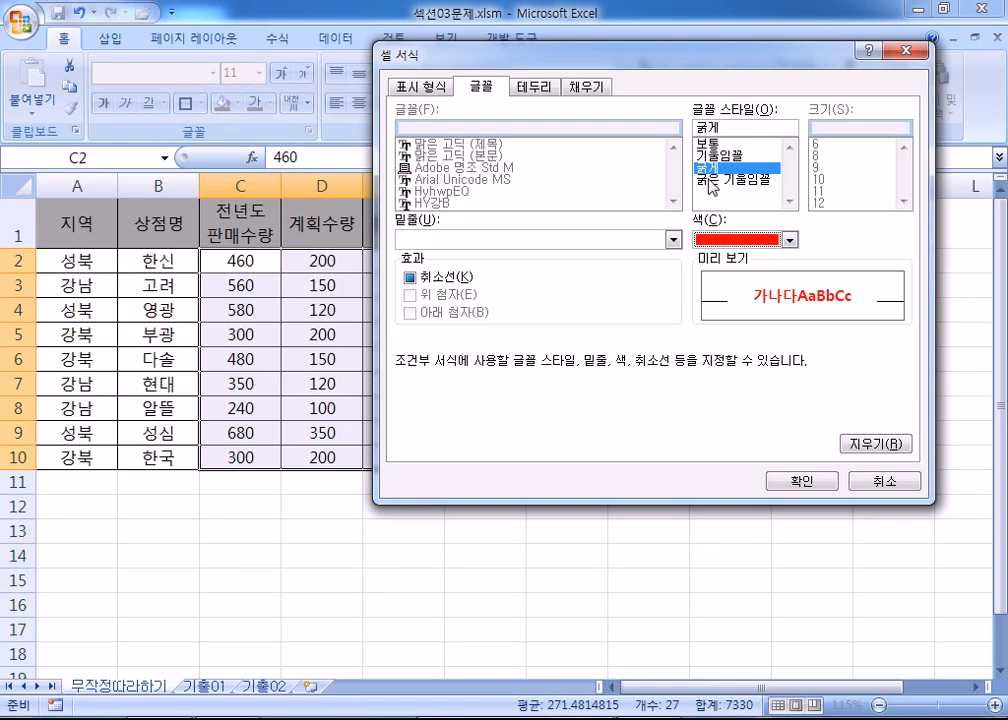
left_click(822, 482)
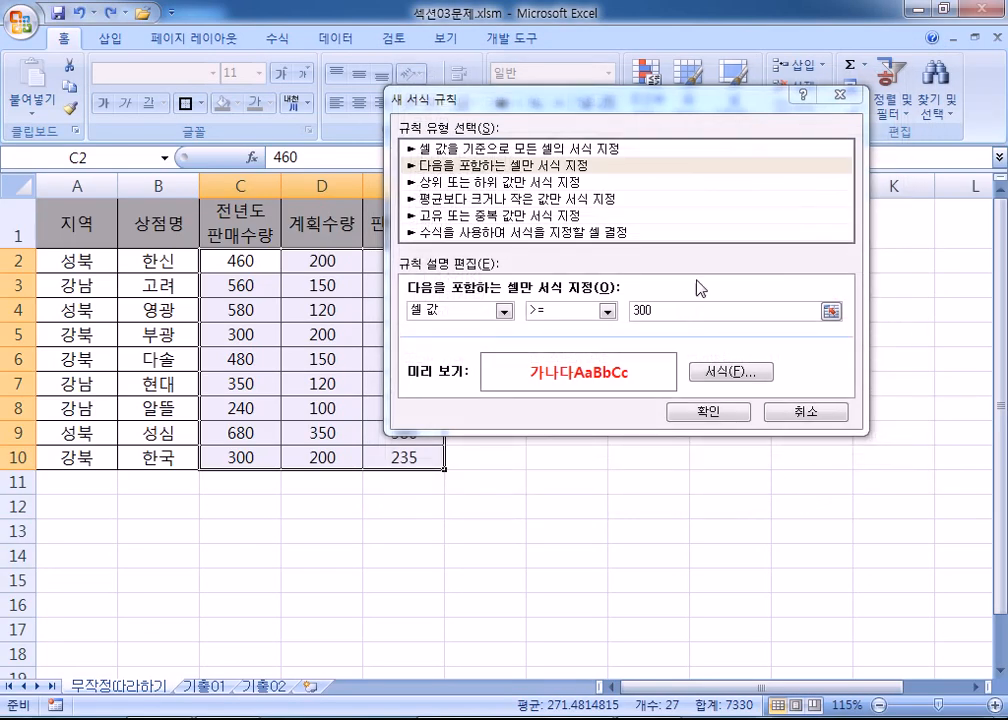
left_click_drag(607, 110, 681, 103)
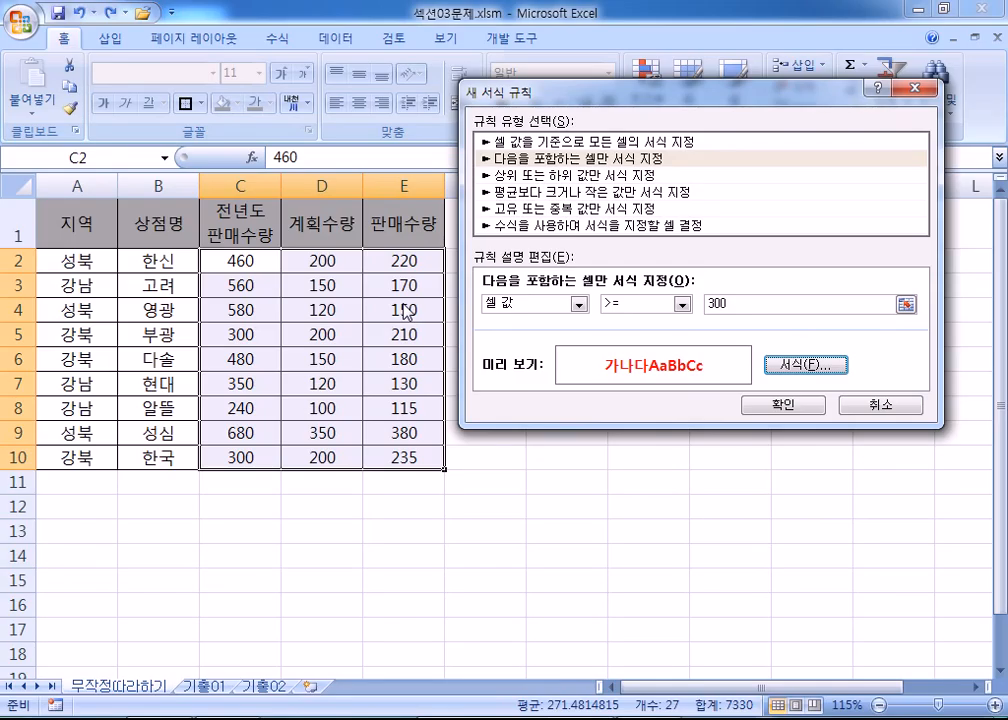
left_click(783, 405)
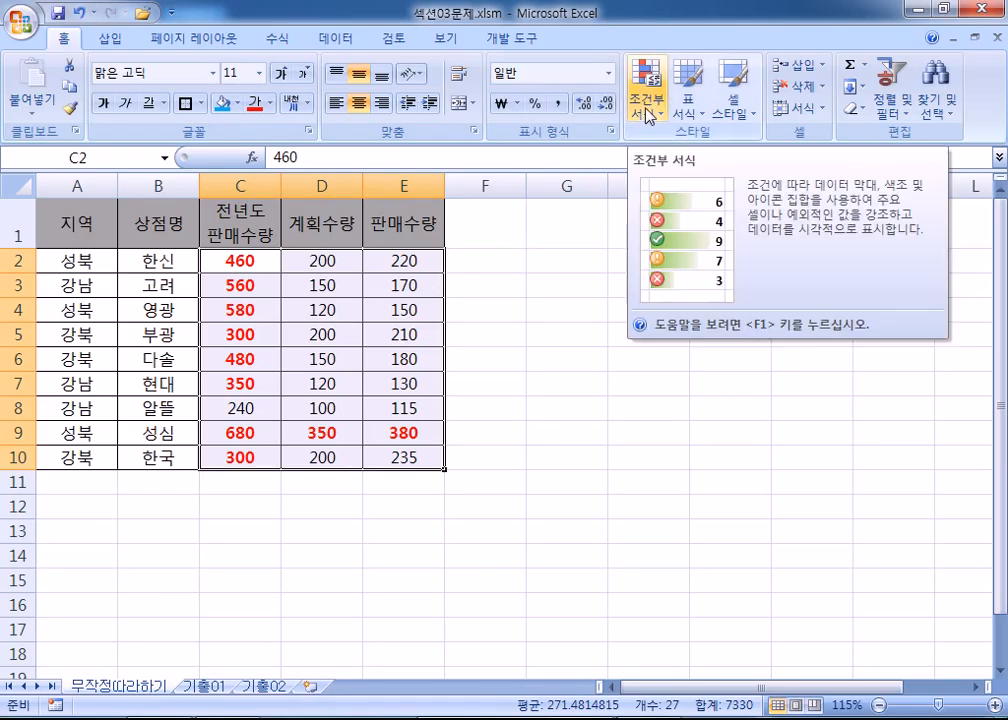
Start a second conditional formatting rule for C2:E10 that formats only cells whose value is less than or equal to 200.
left_click(648, 112)
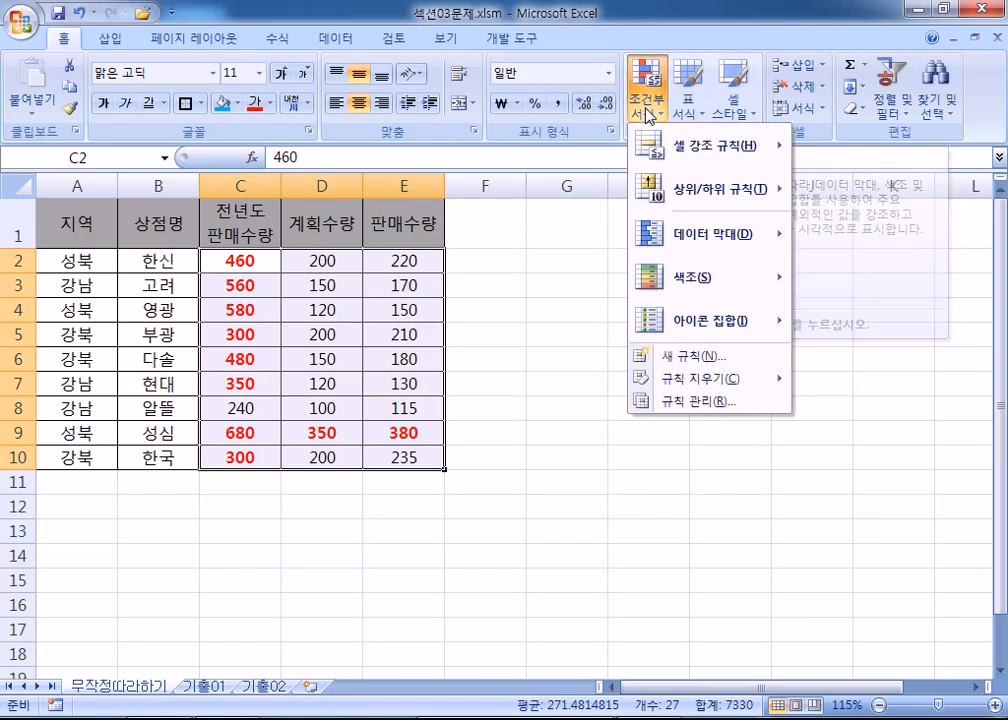
left_click(667, 357)
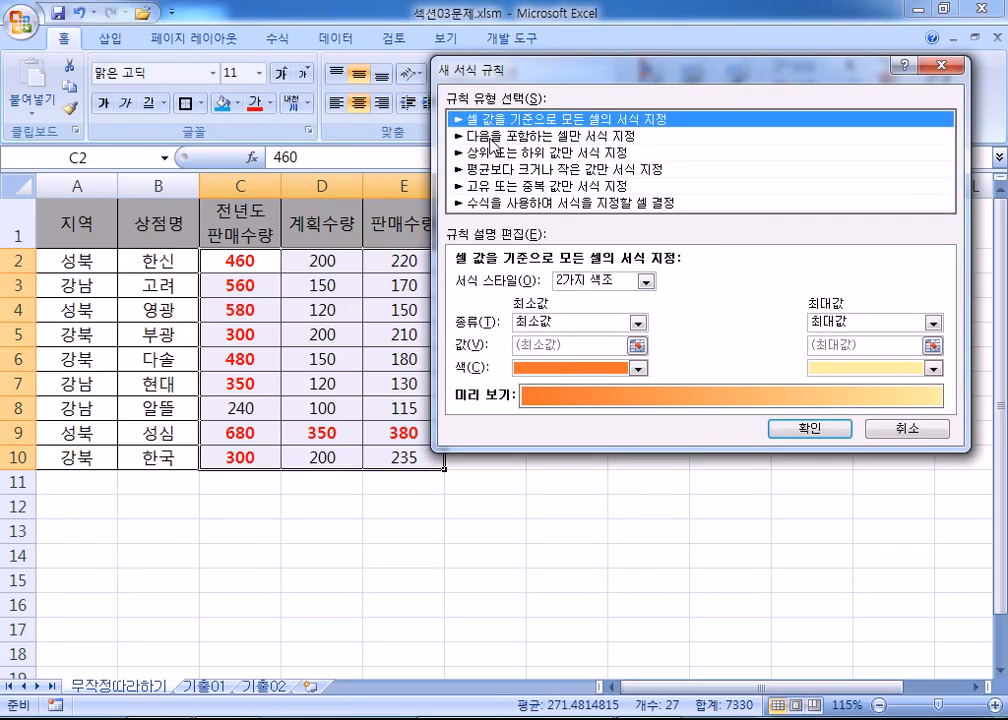
left_click(492, 137)
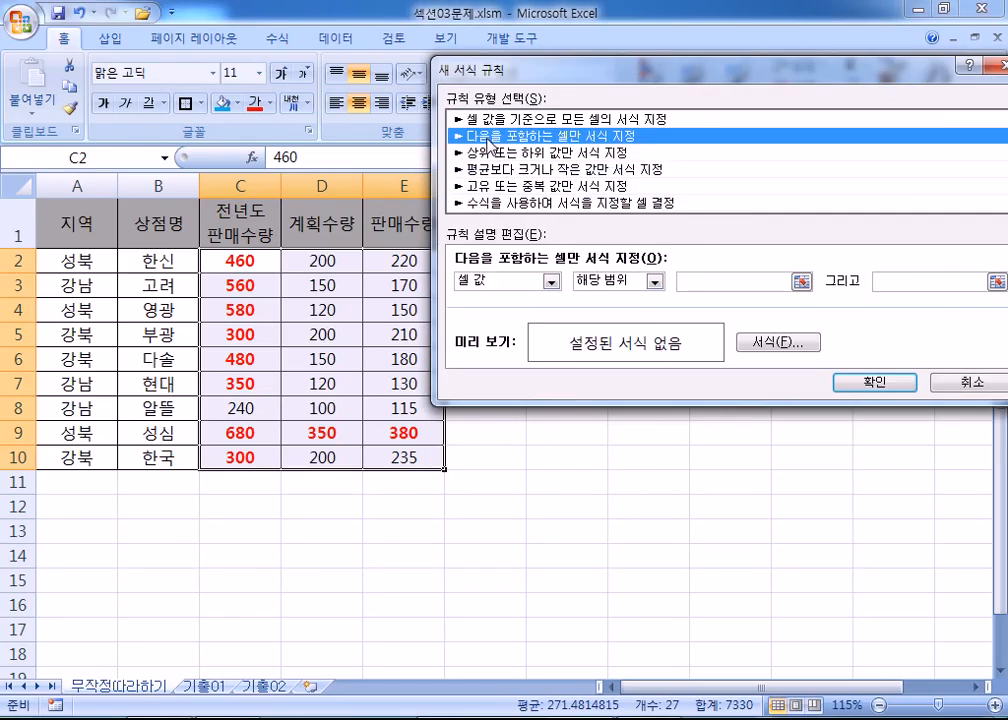
left_click(654, 282)
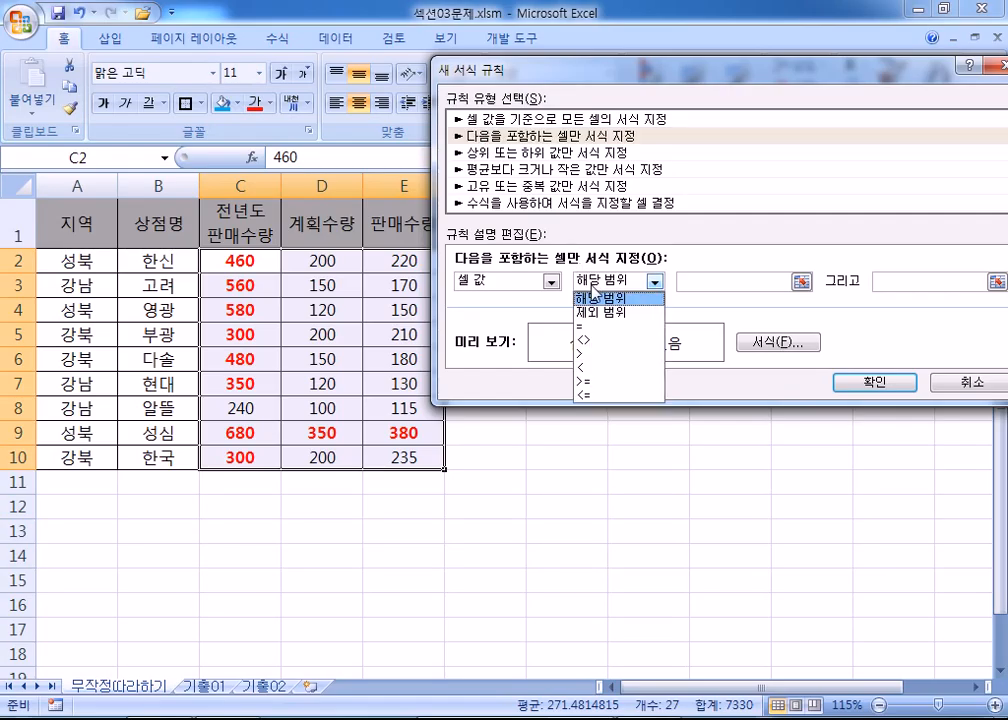
left_click(589, 396)
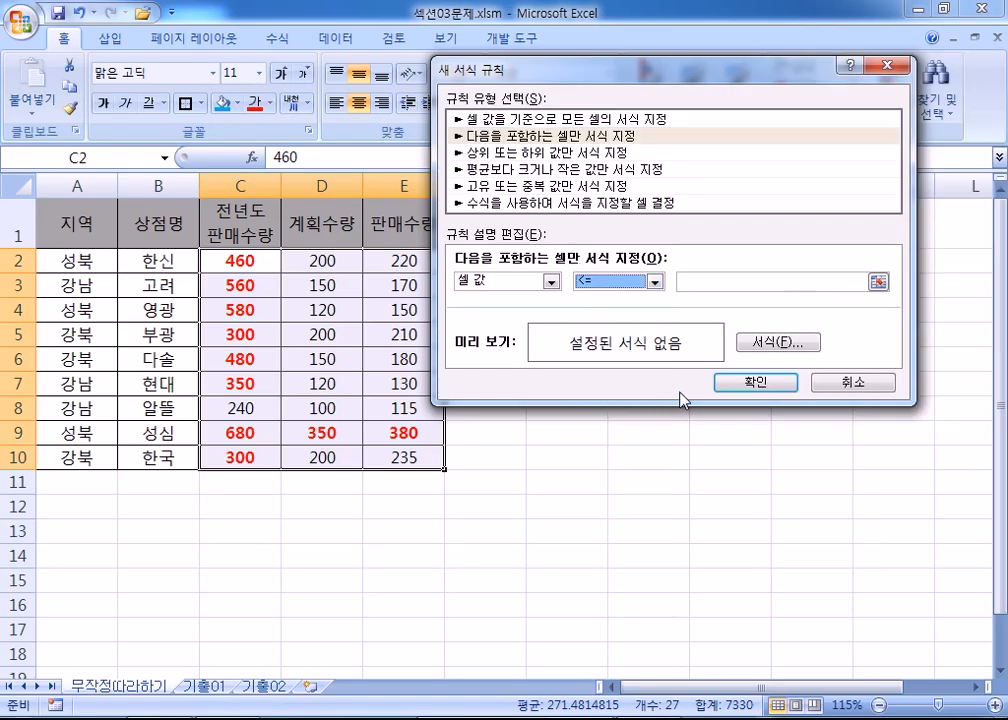
left_click(741, 282)
type("200")
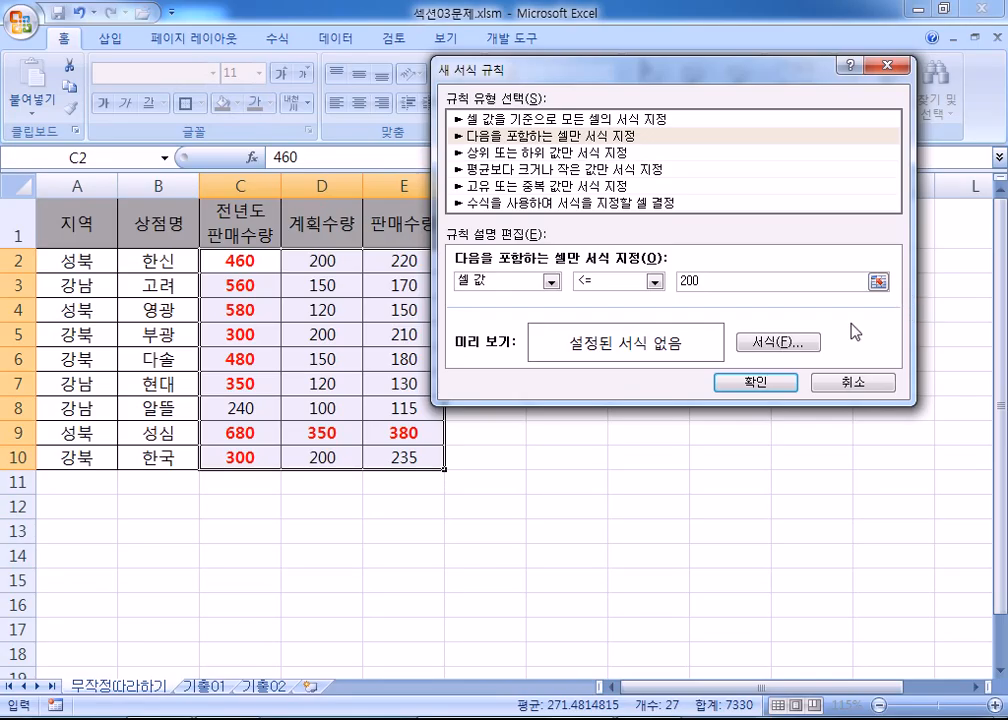
Give the <= 200 rule a bold, standard green font and apply it to C2:E10.
left_click(790, 343)
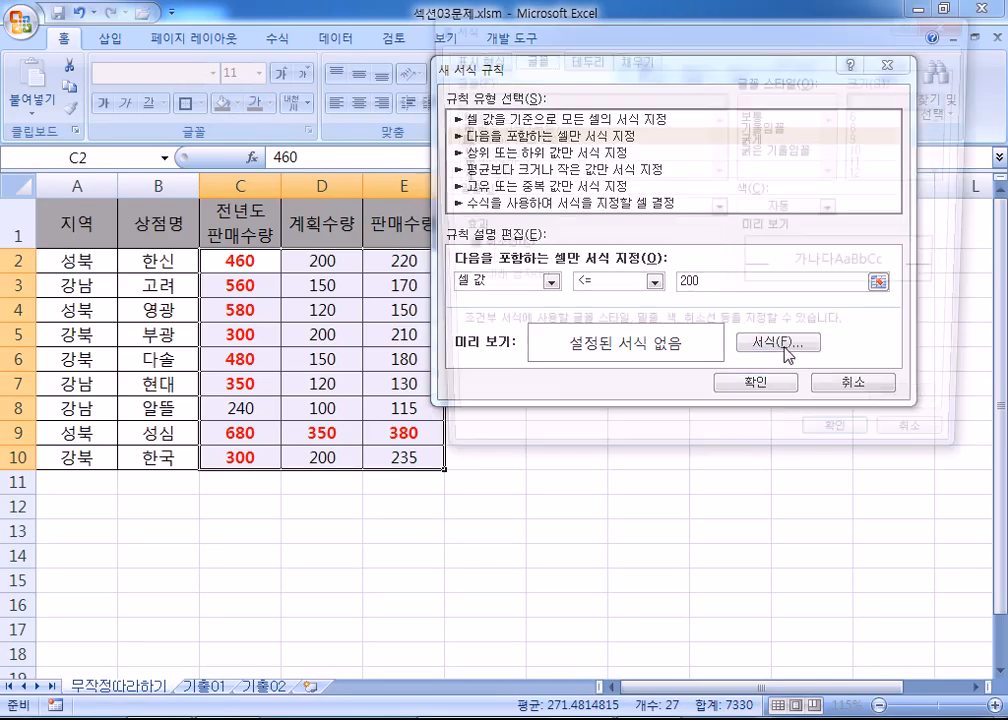
left_click(763, 140)
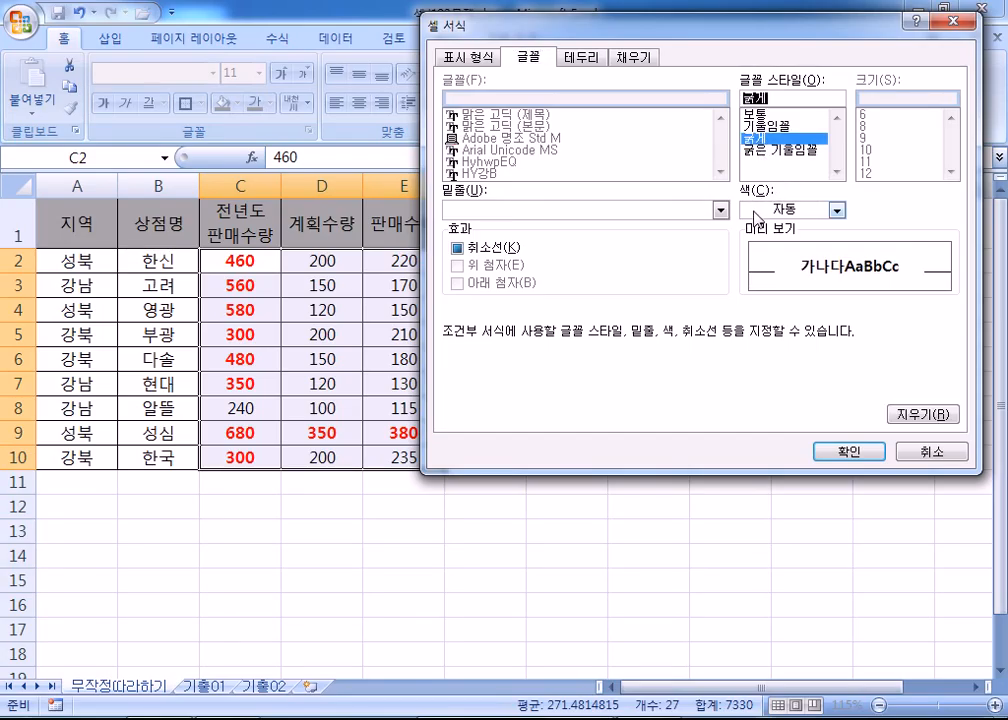
left_click(757, 211)
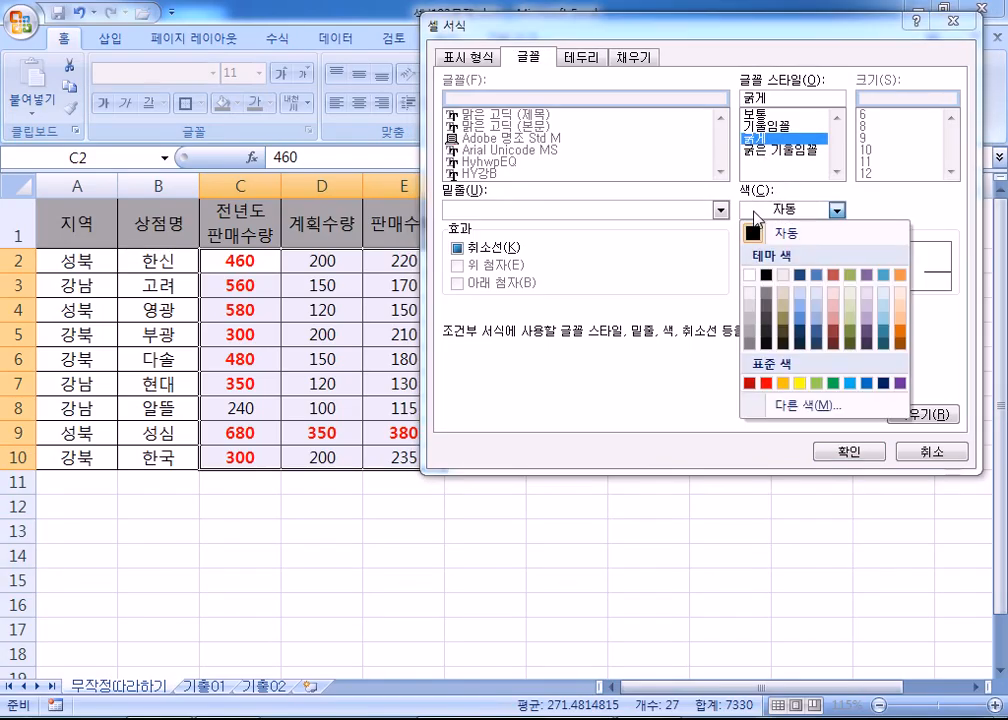
left_click(831, 384)
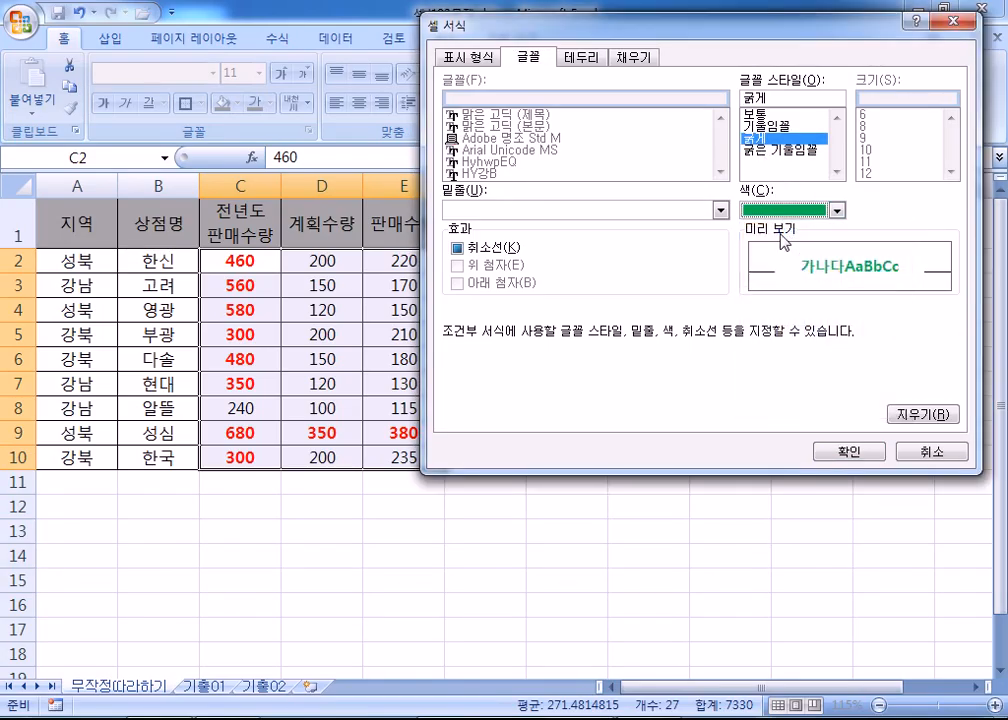
left_click(836, 210)
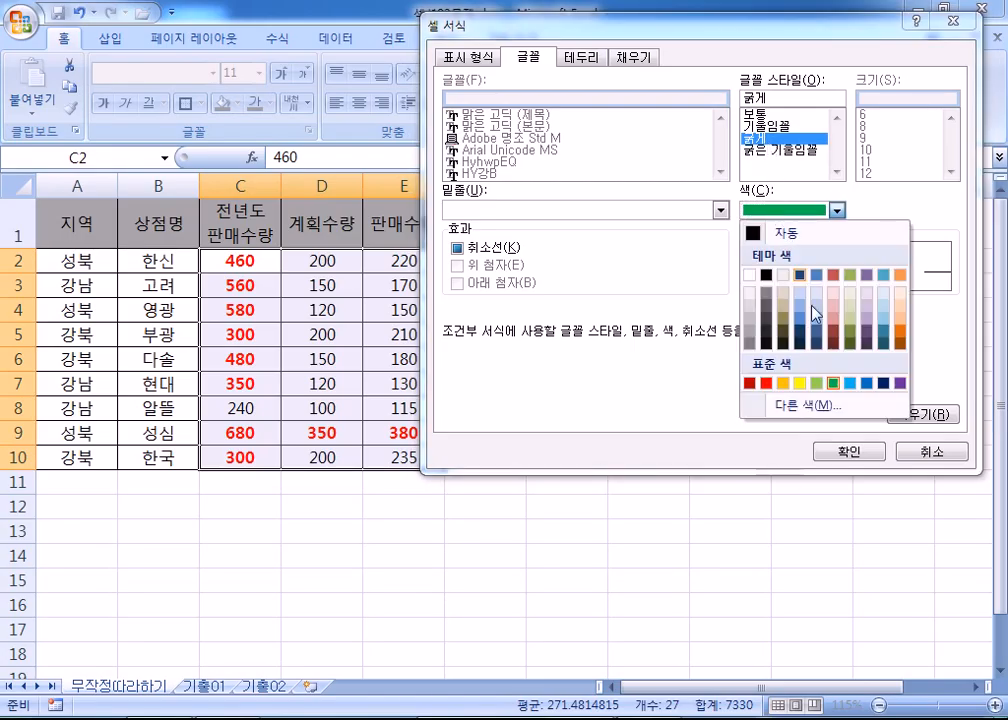
left_click(833, 385)
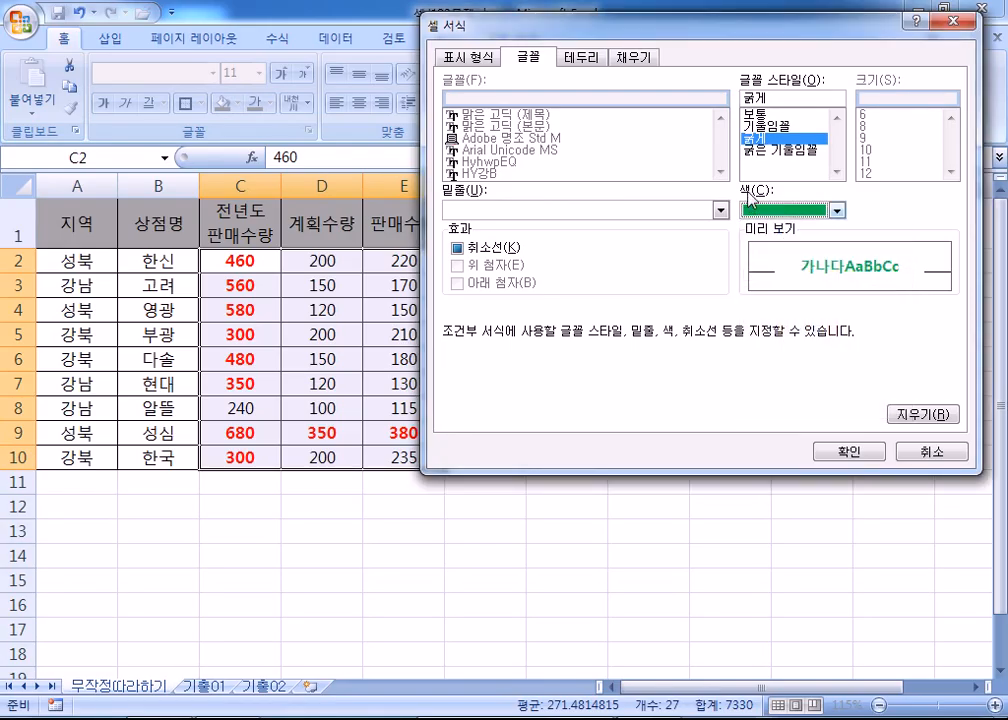
left_click(845, 451)
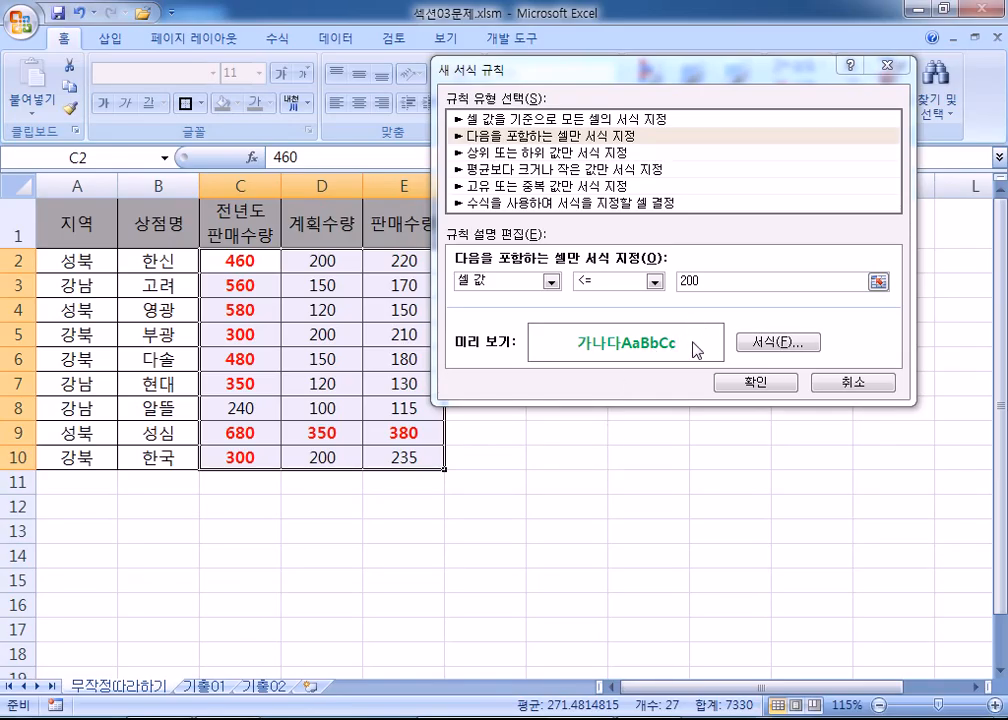
left_click(770, 385)
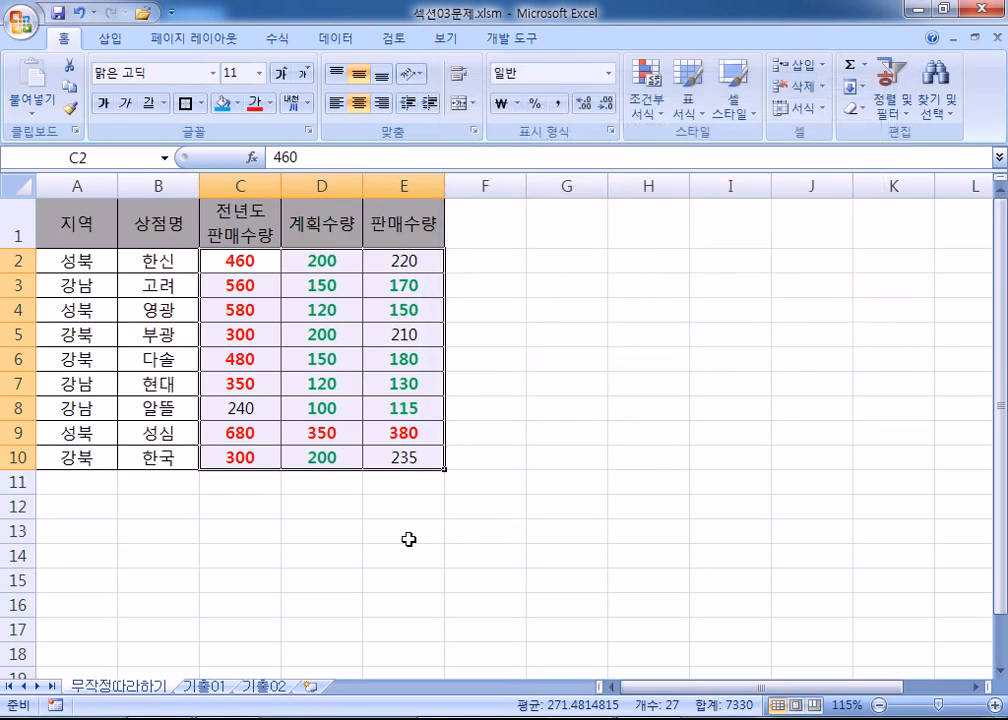
left_click(355, 540)
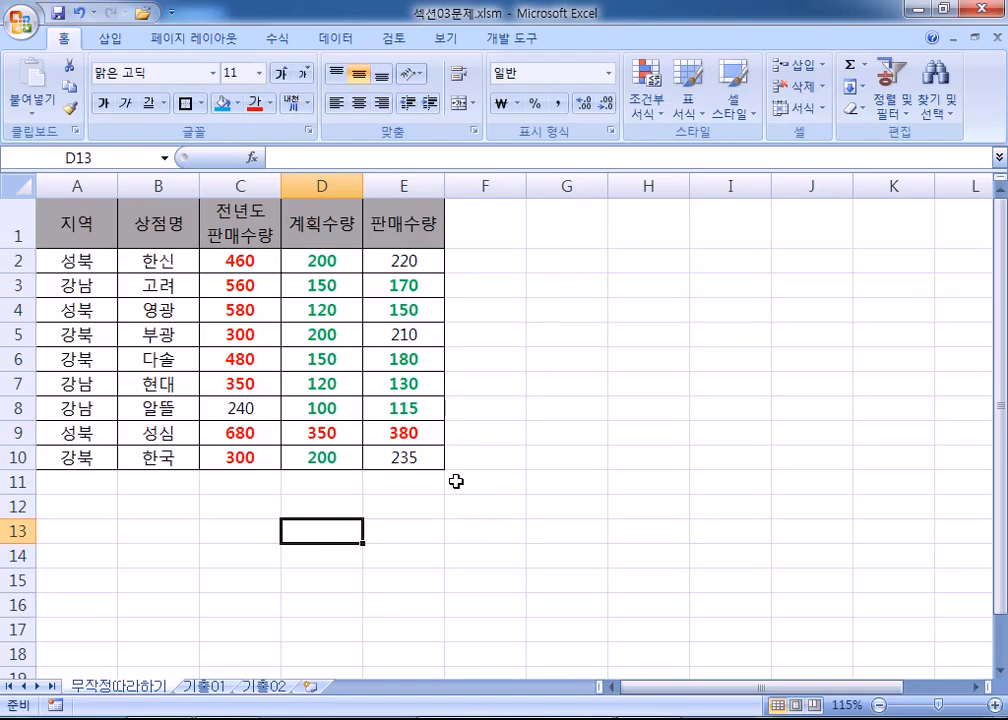
Set the previous-year sales quantity in C3 to 120 to test the rules, and undo that entry.
left_click(238, 287)
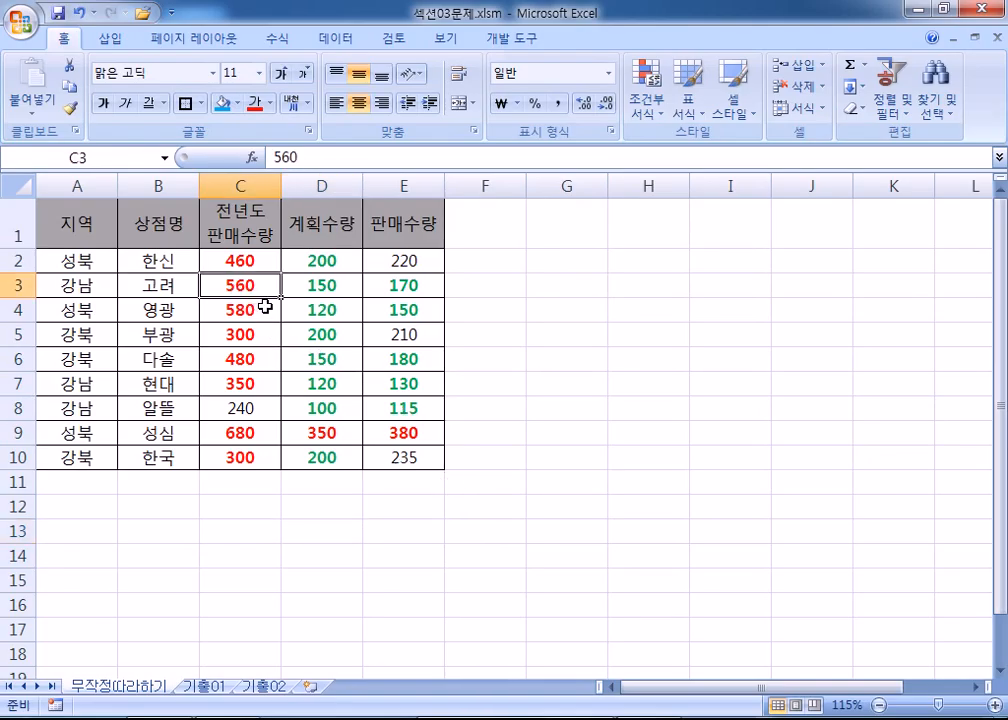
type("120")
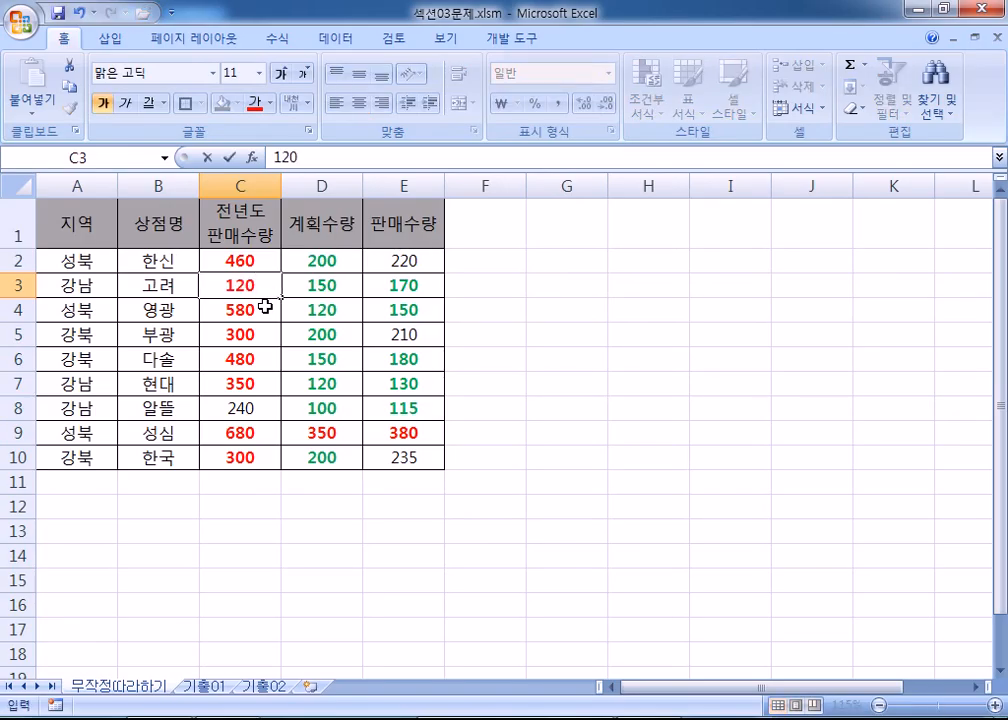
key("Return")
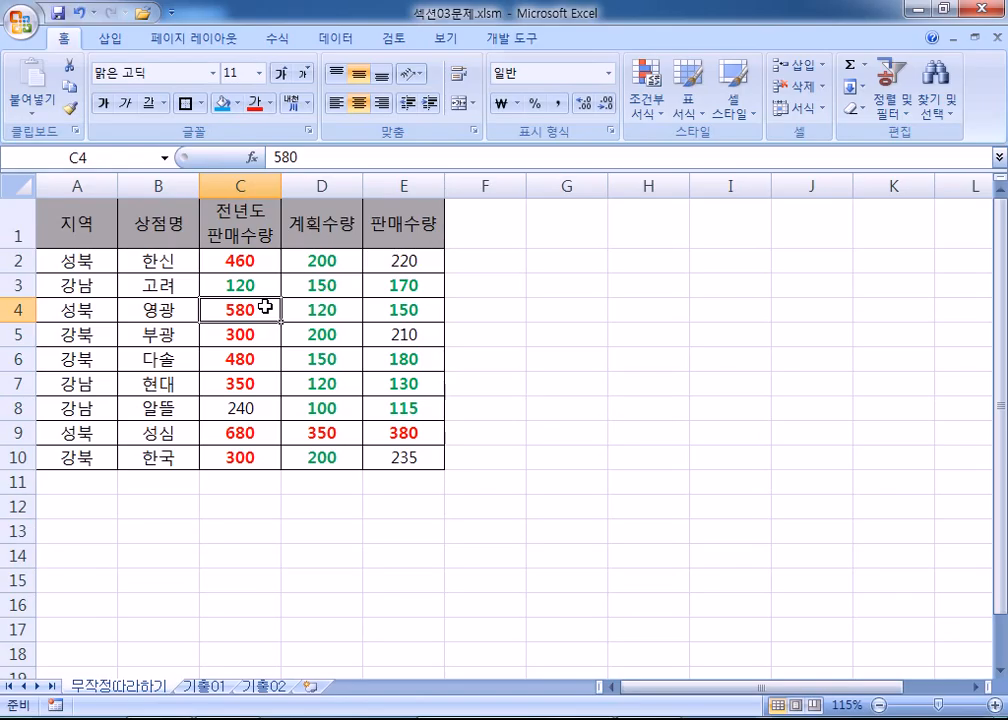
key("ctrl+z")
Set the planned quantity in D4 to 450 to test the rules, and undo that entry.
scroll(265, 307, "up", 3)
left_click(470, 366)
type("450")
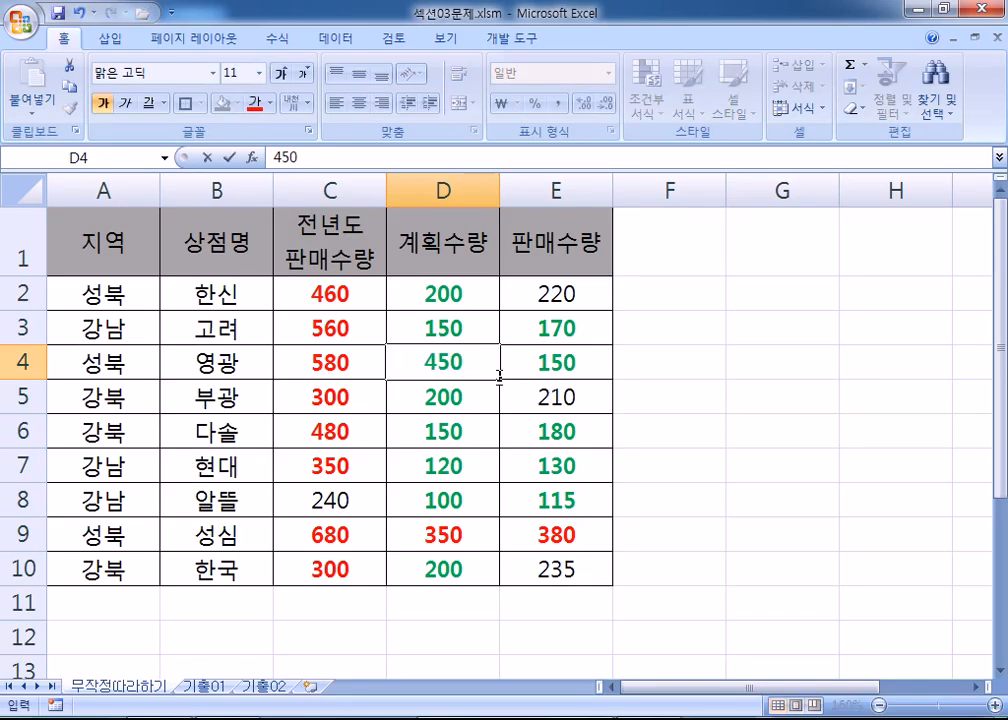
key("Return")
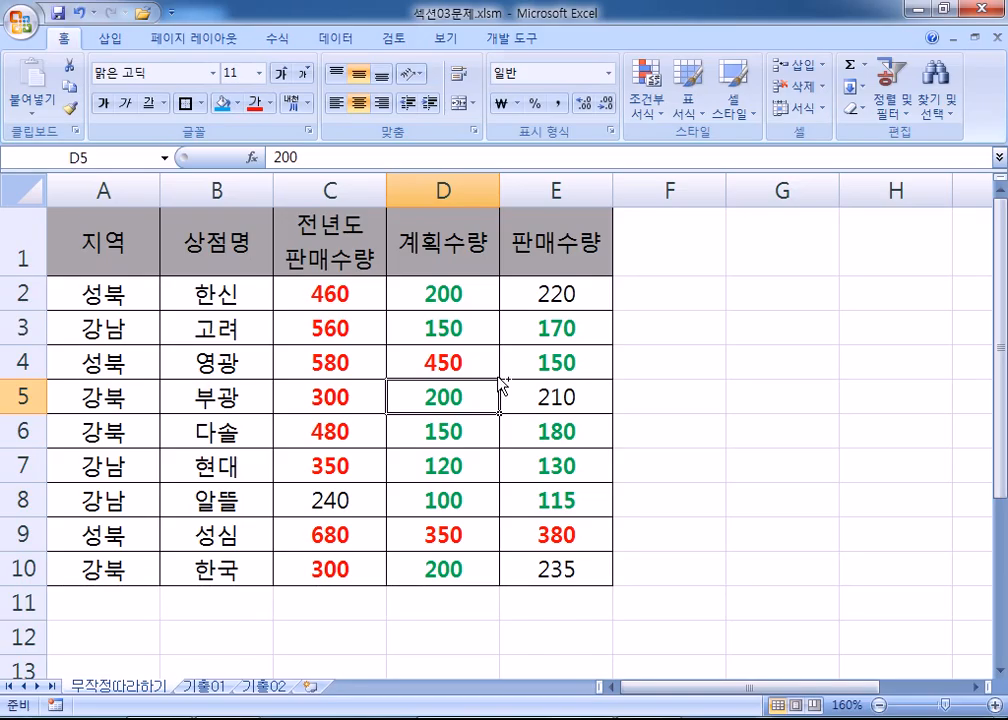
key("ctrl+z")
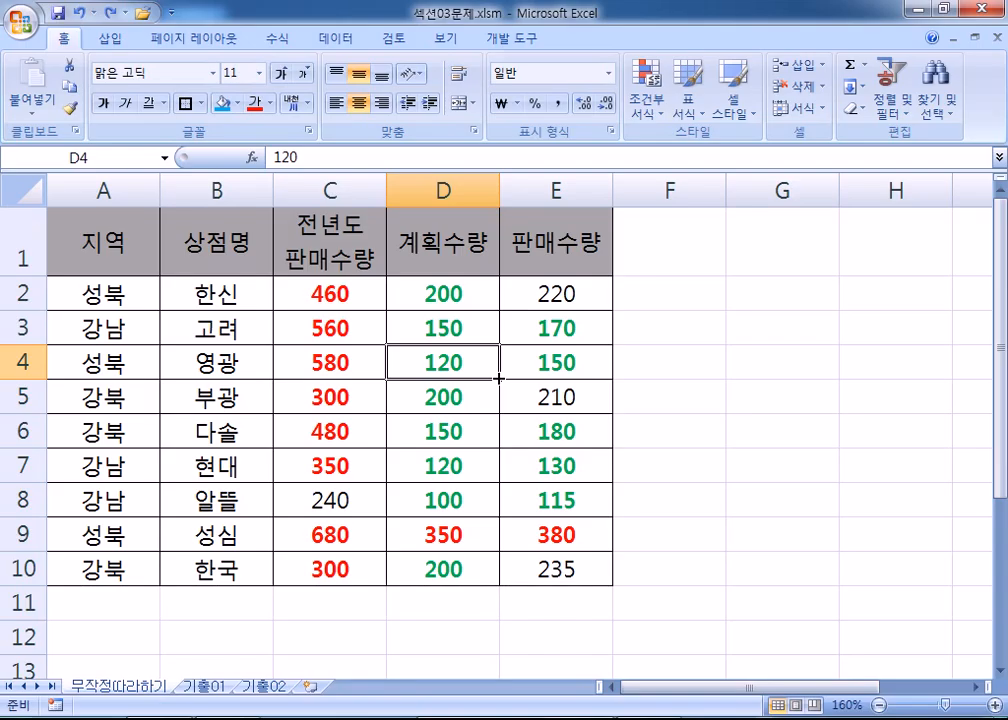
Clear the conditional formatting rules from the selected cells C2:E10.
left_click_drag(331, 292, 550, 568)
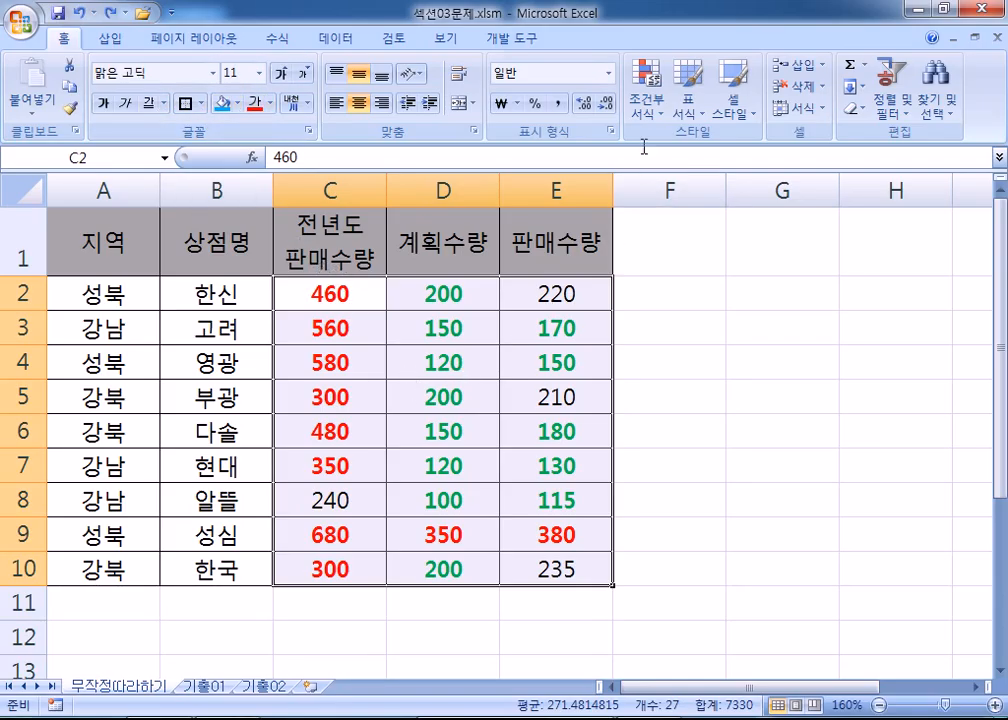
left_click(650, 113)
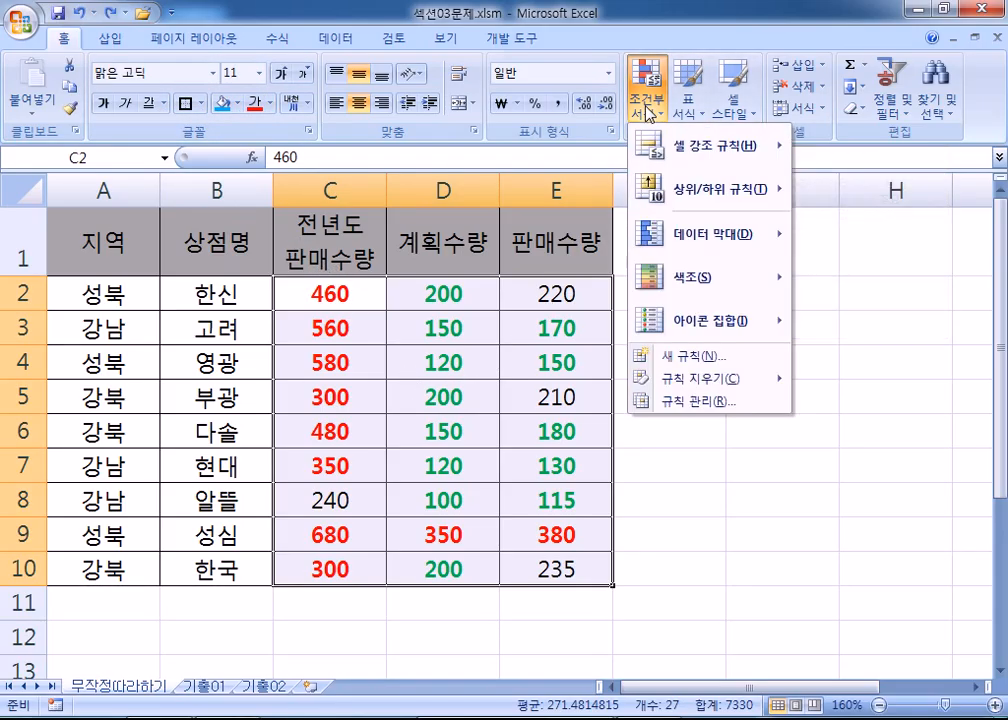
mouse_move(690, 382)
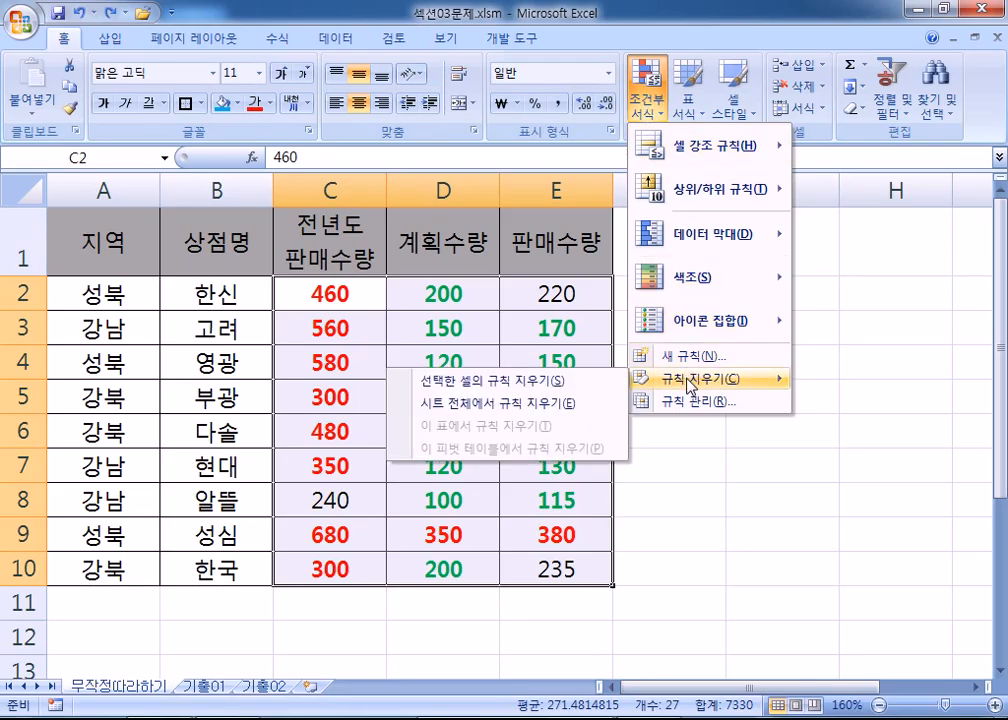
left_click(490, 381)
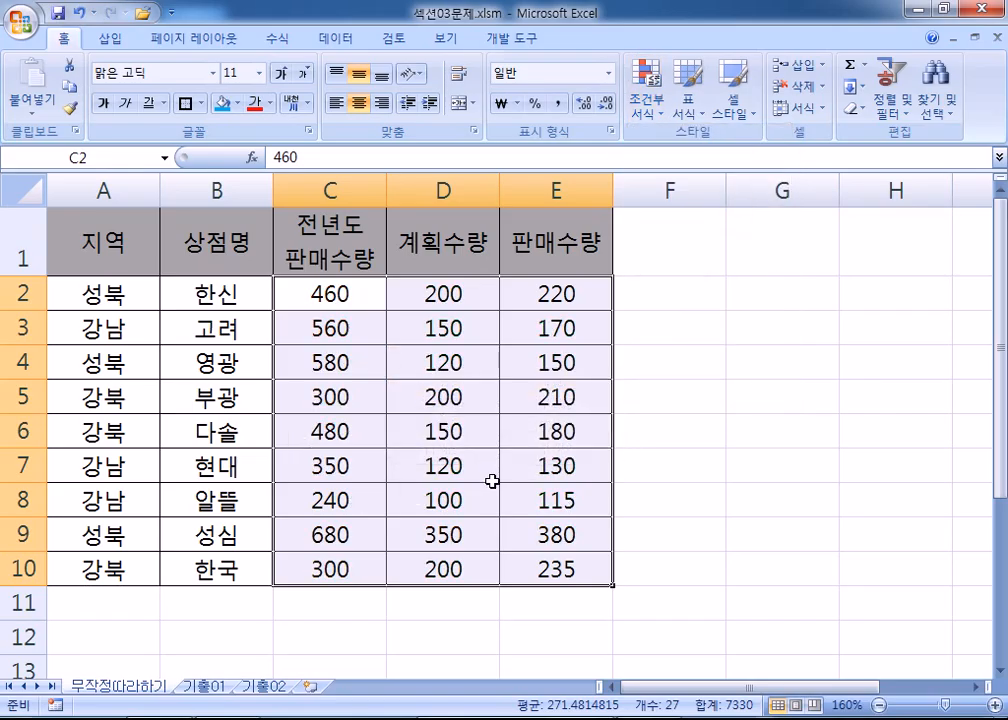
left_click(384, 460)
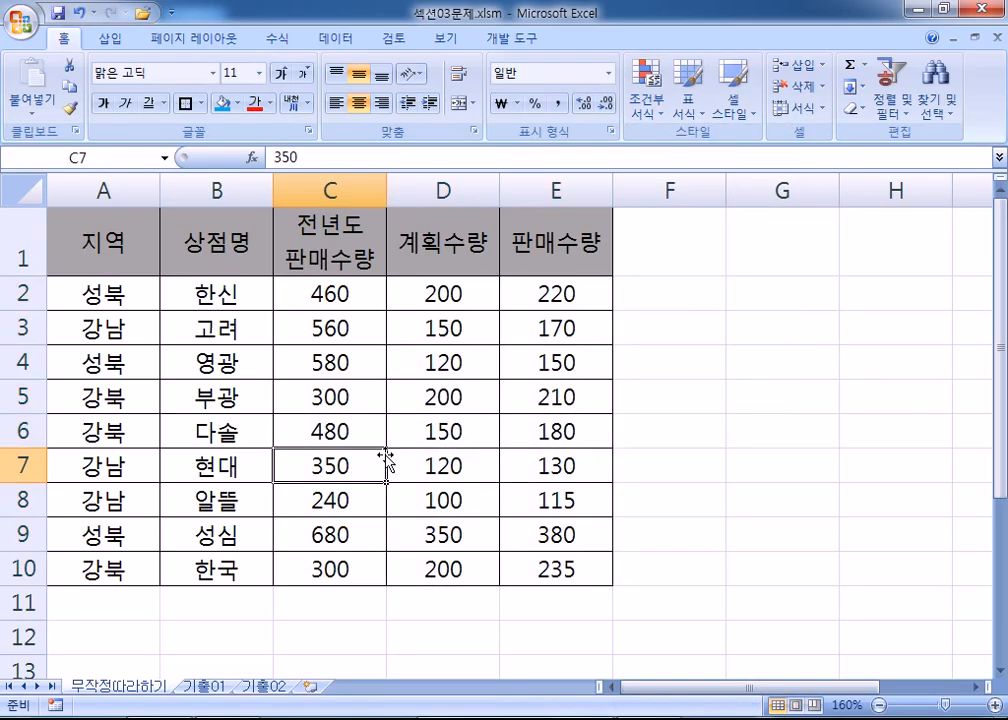